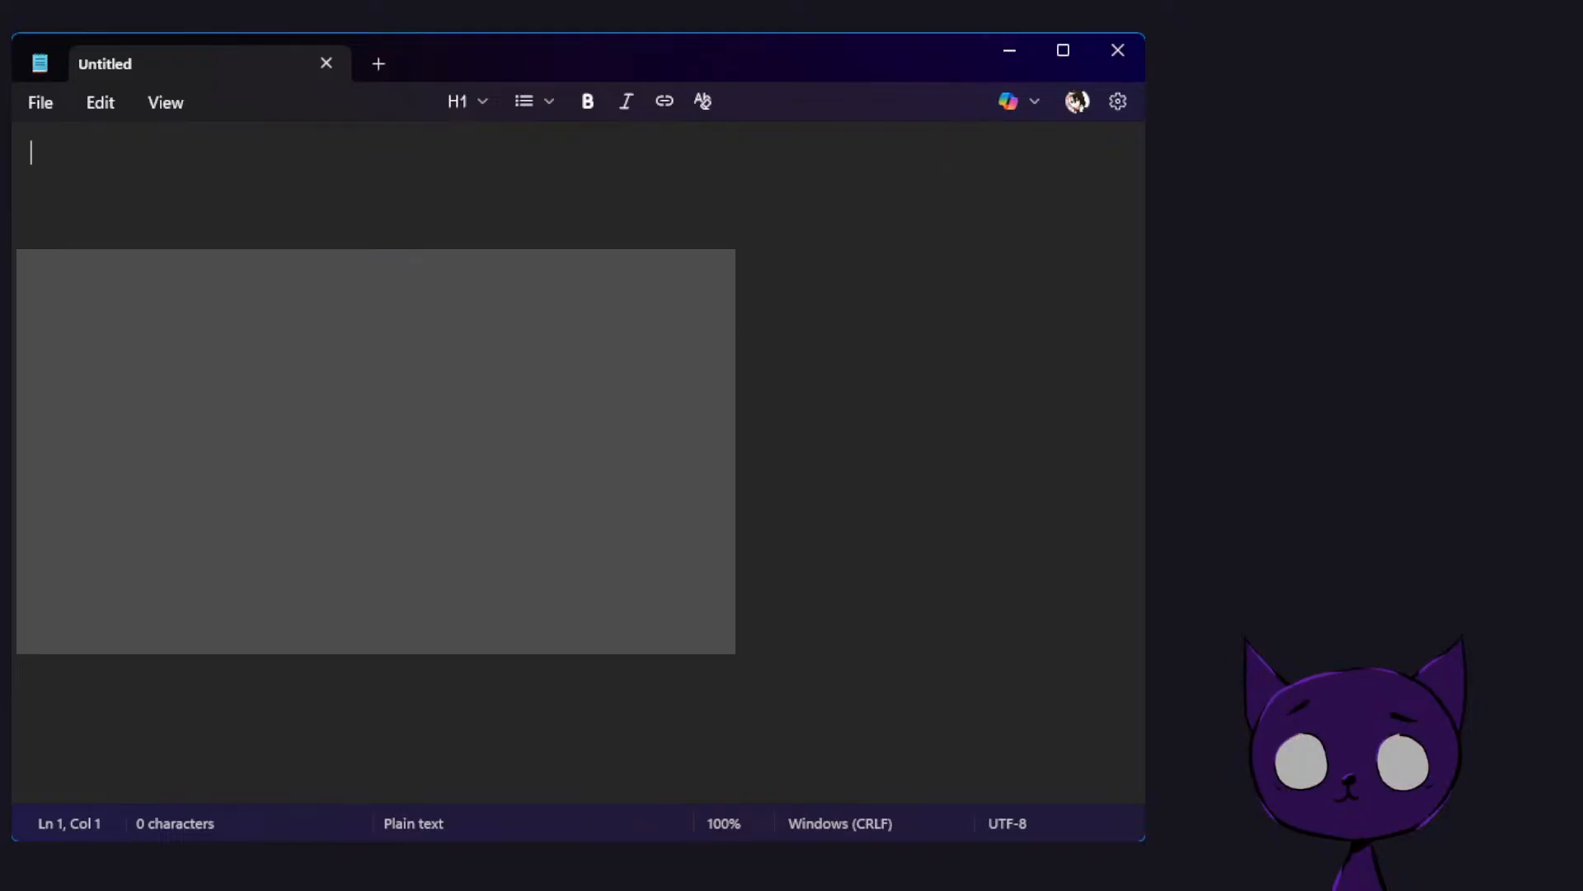
{"action": "left_click", "coordinate": [1009, 50]}
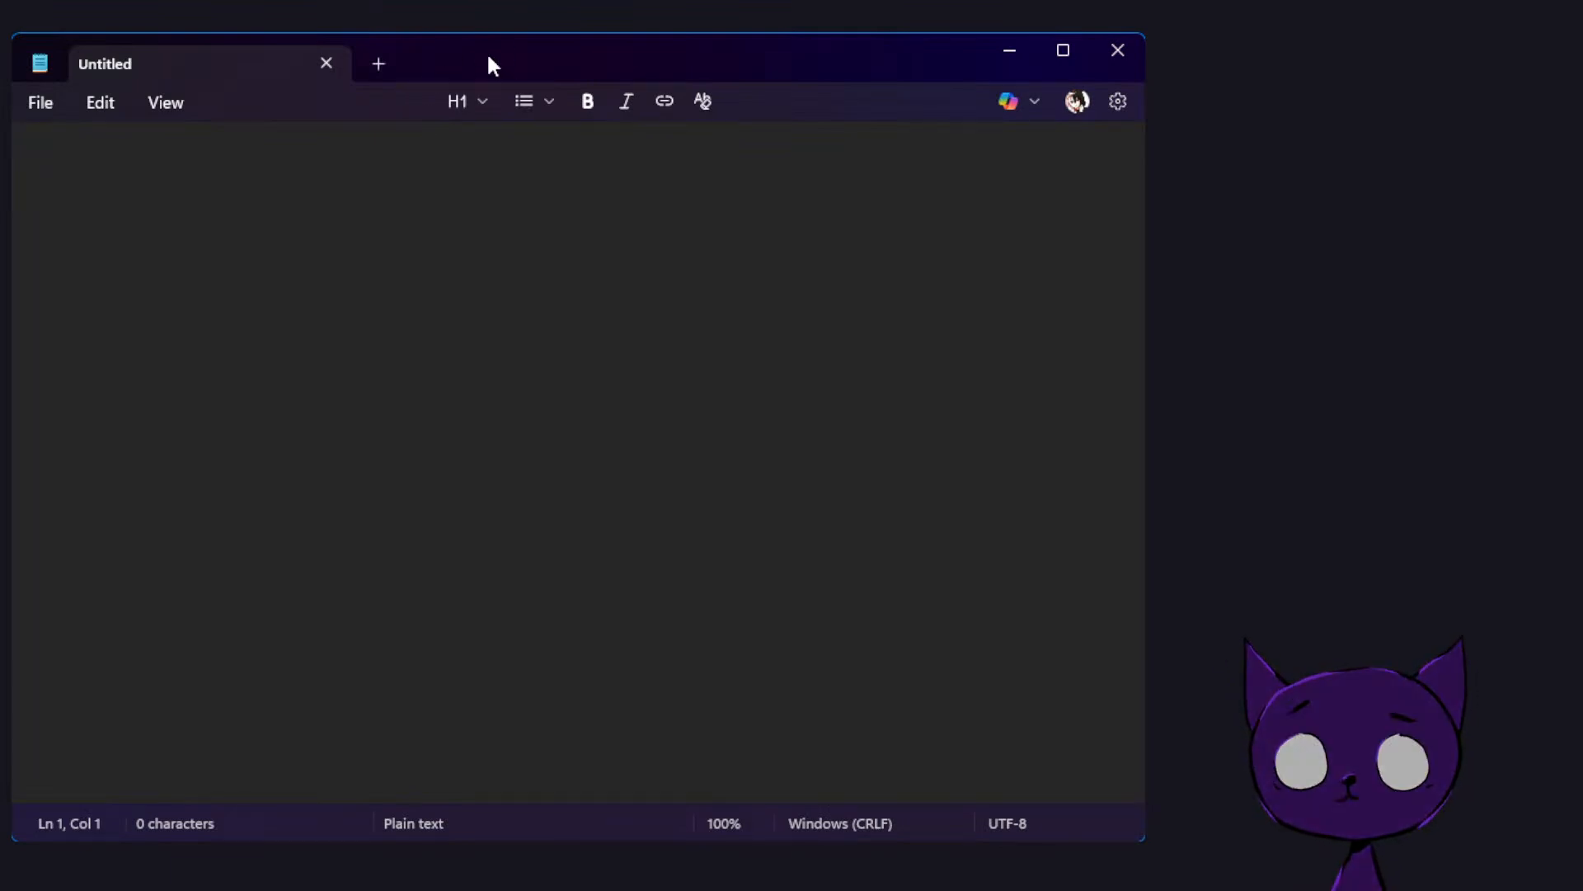
{"action": "left_click", "coordinate": [271, 263]}
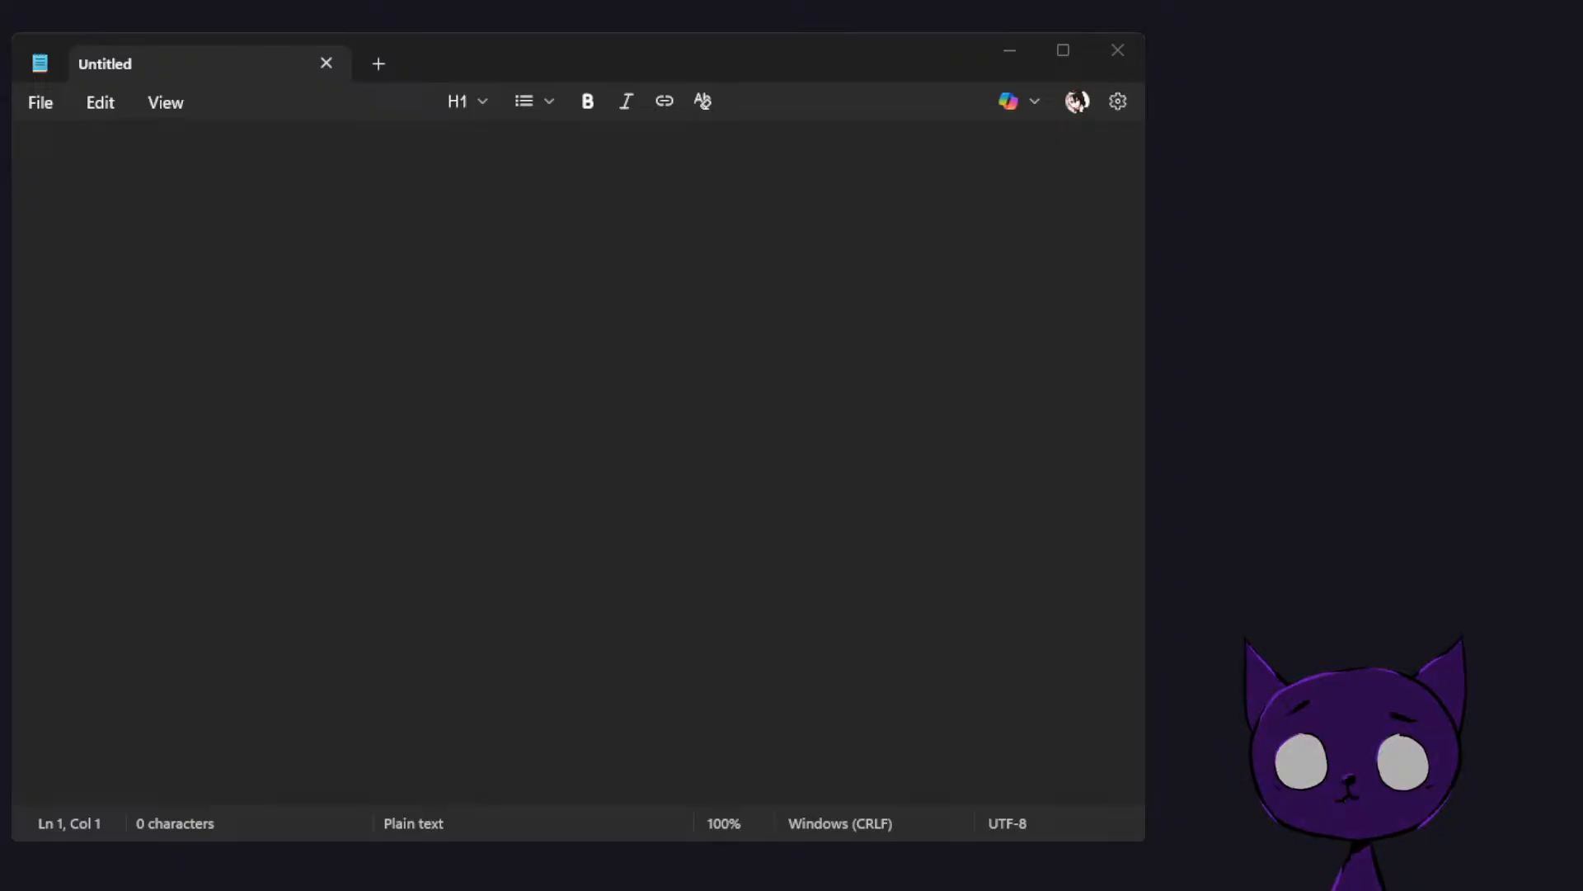
Start the empty note with the heading "TODO:"
{"action": "left_click", "coordinate": [776, 432]}
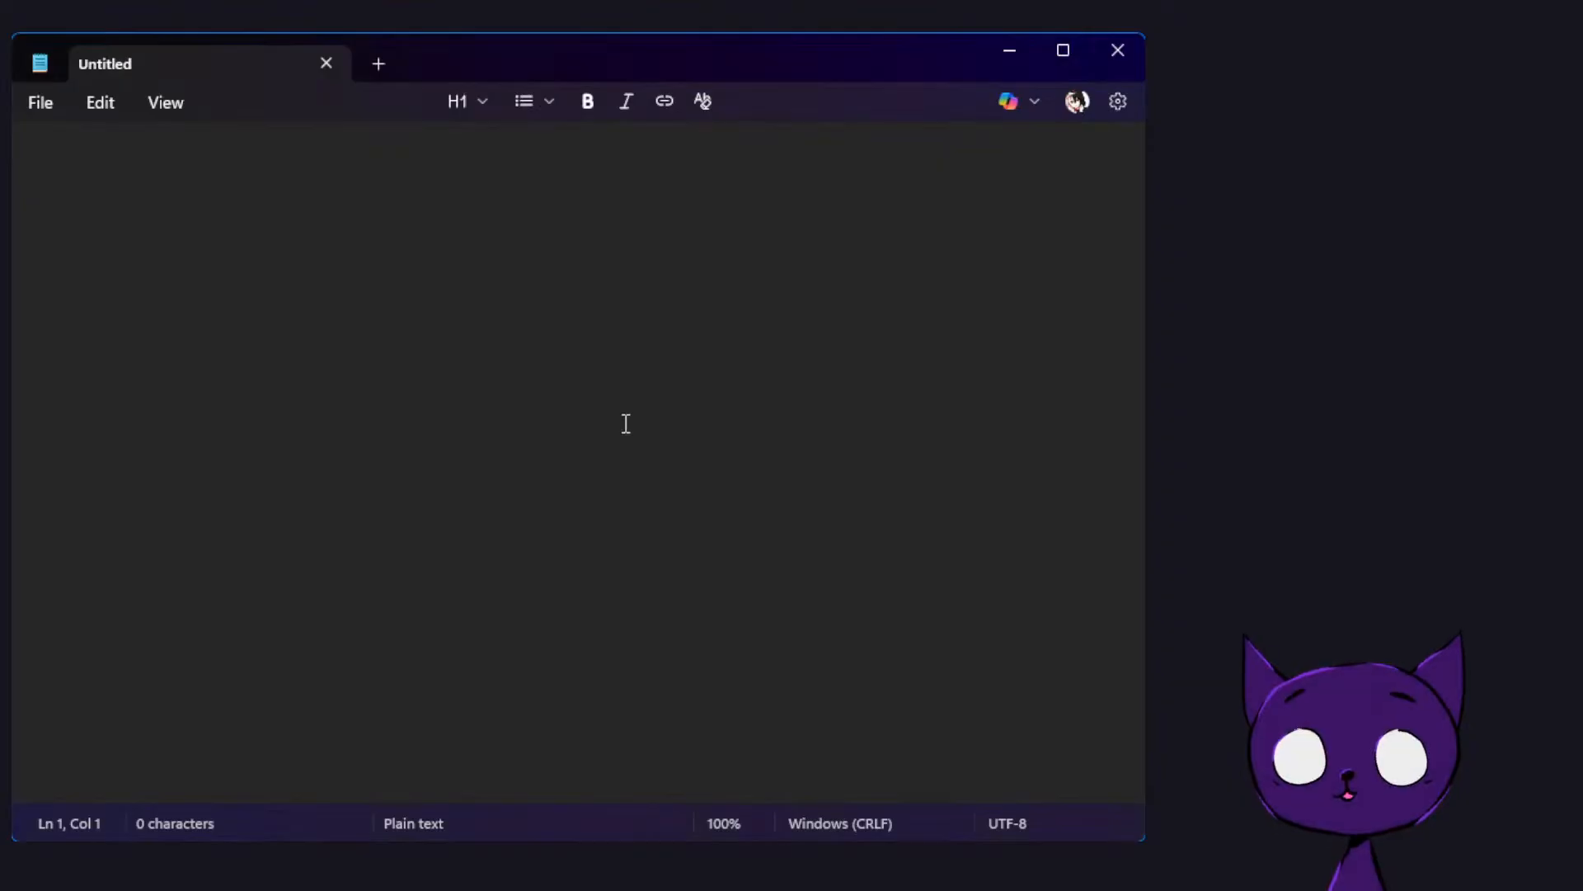
{"action": "type", "text": "TOD"}
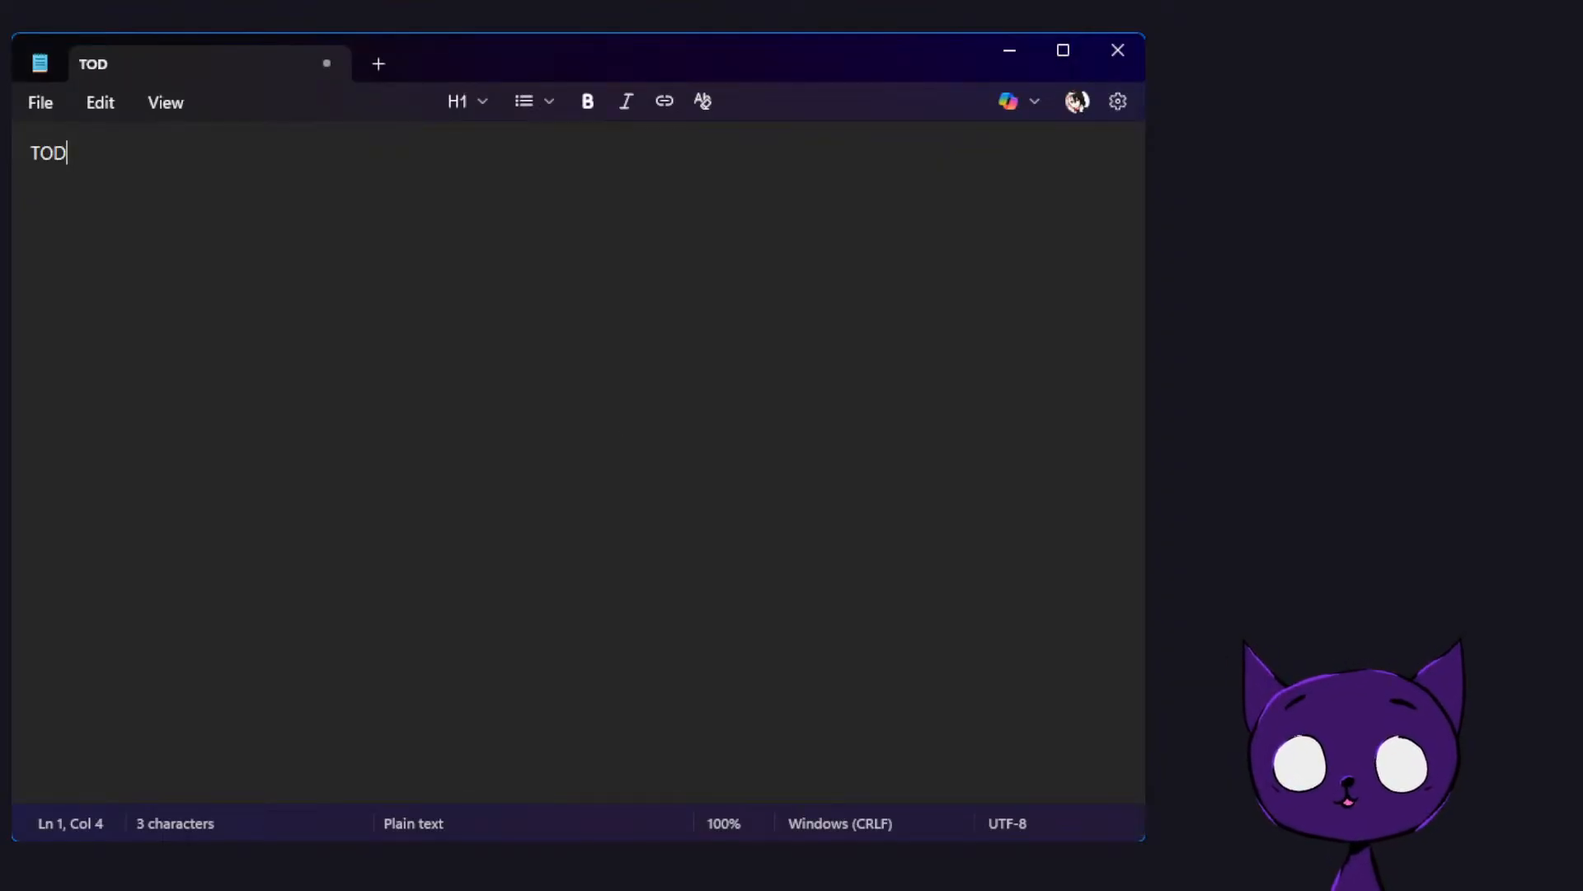
{"action": "type", "text": "O:"}
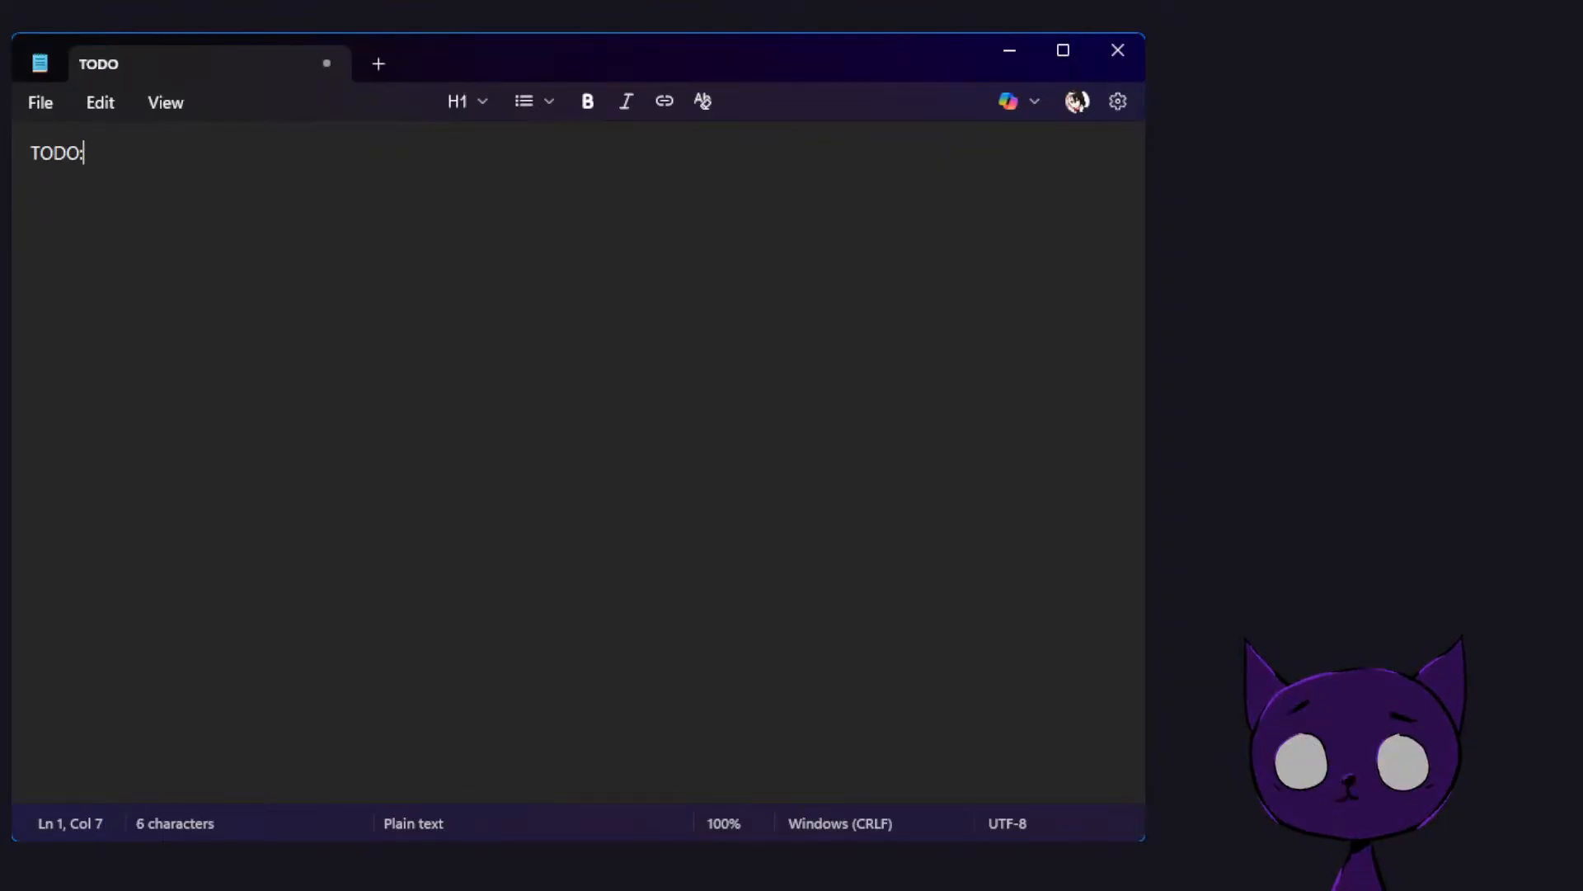
Add the line "Make simple platformer" under the TODO heading, separated by a blank line
{"action": "key", "text": "Return"}
{"action": "key", "text": "Return"}
{"action": "type", "text": "Make "}
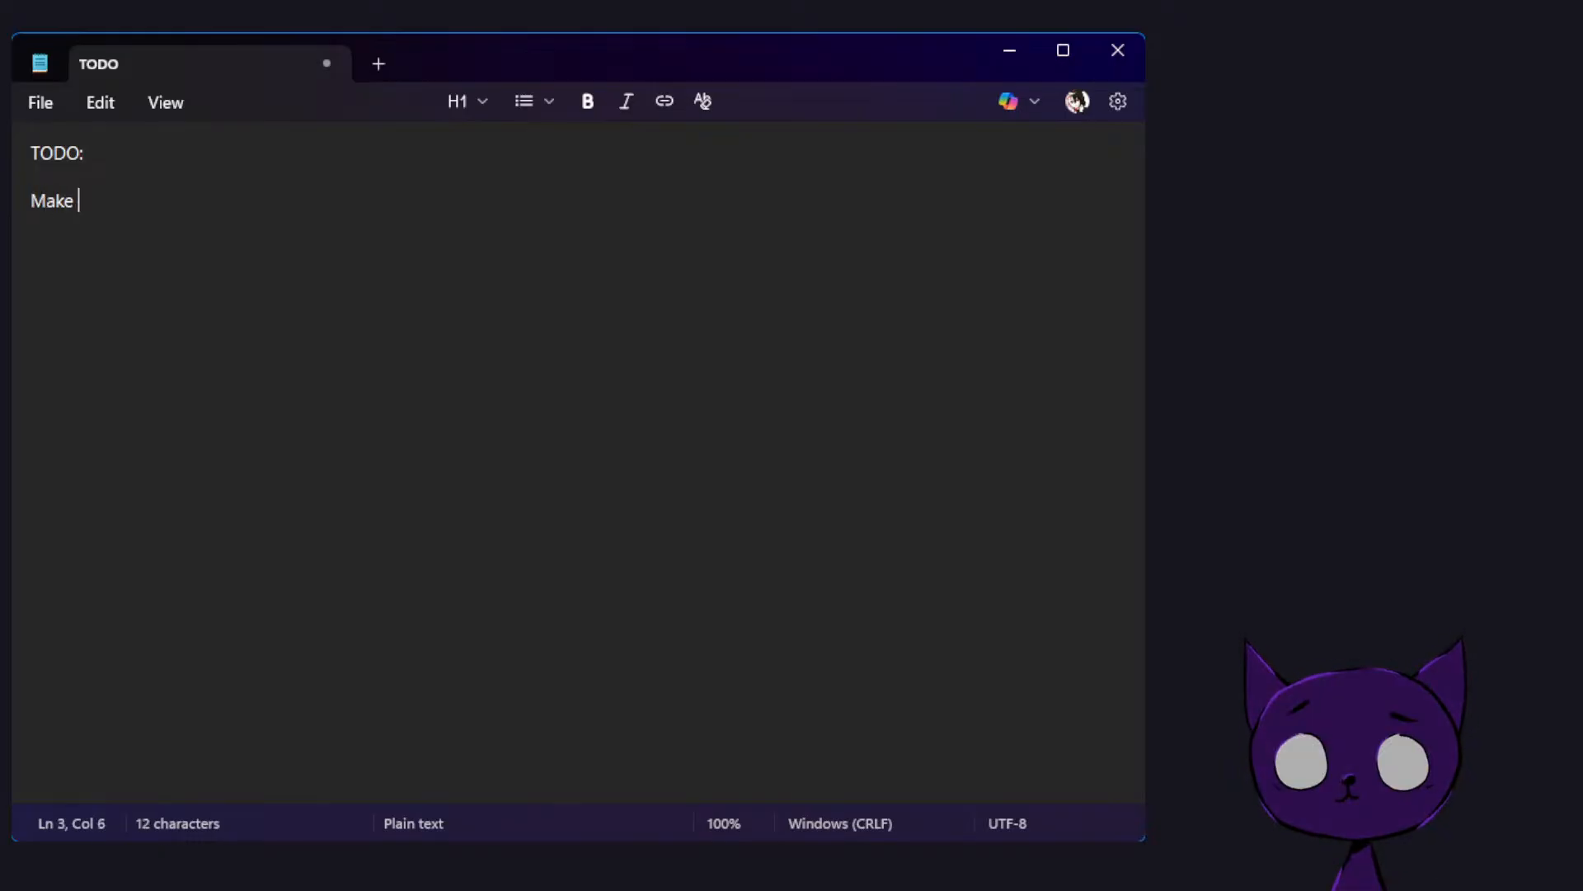
{"action": "type", "text": "simple pla"}
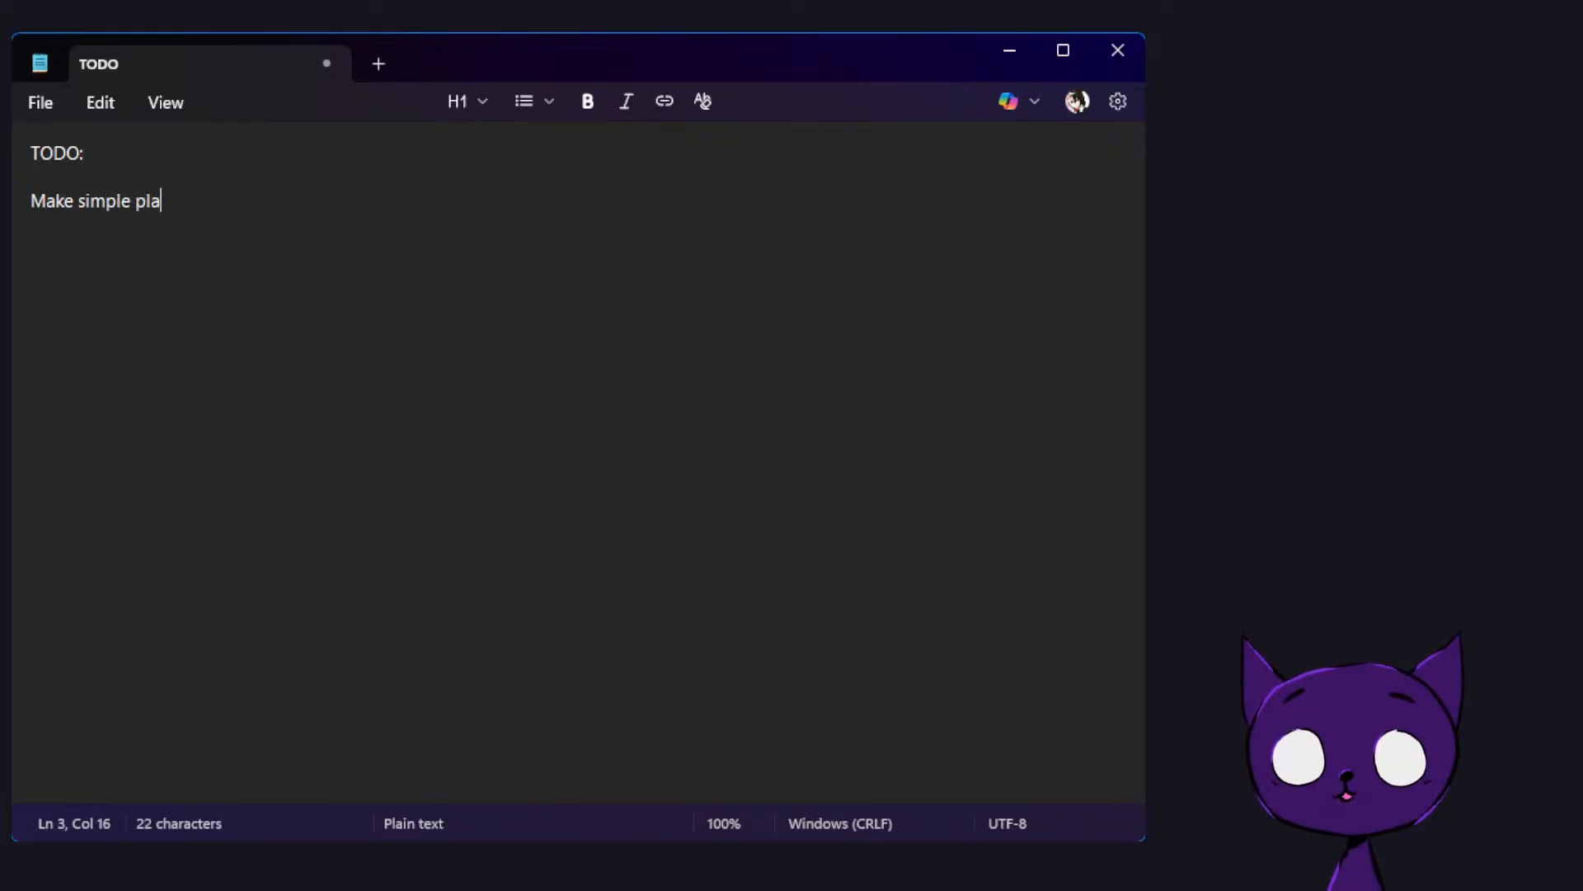
{"action": "type", "text": "tformer"}
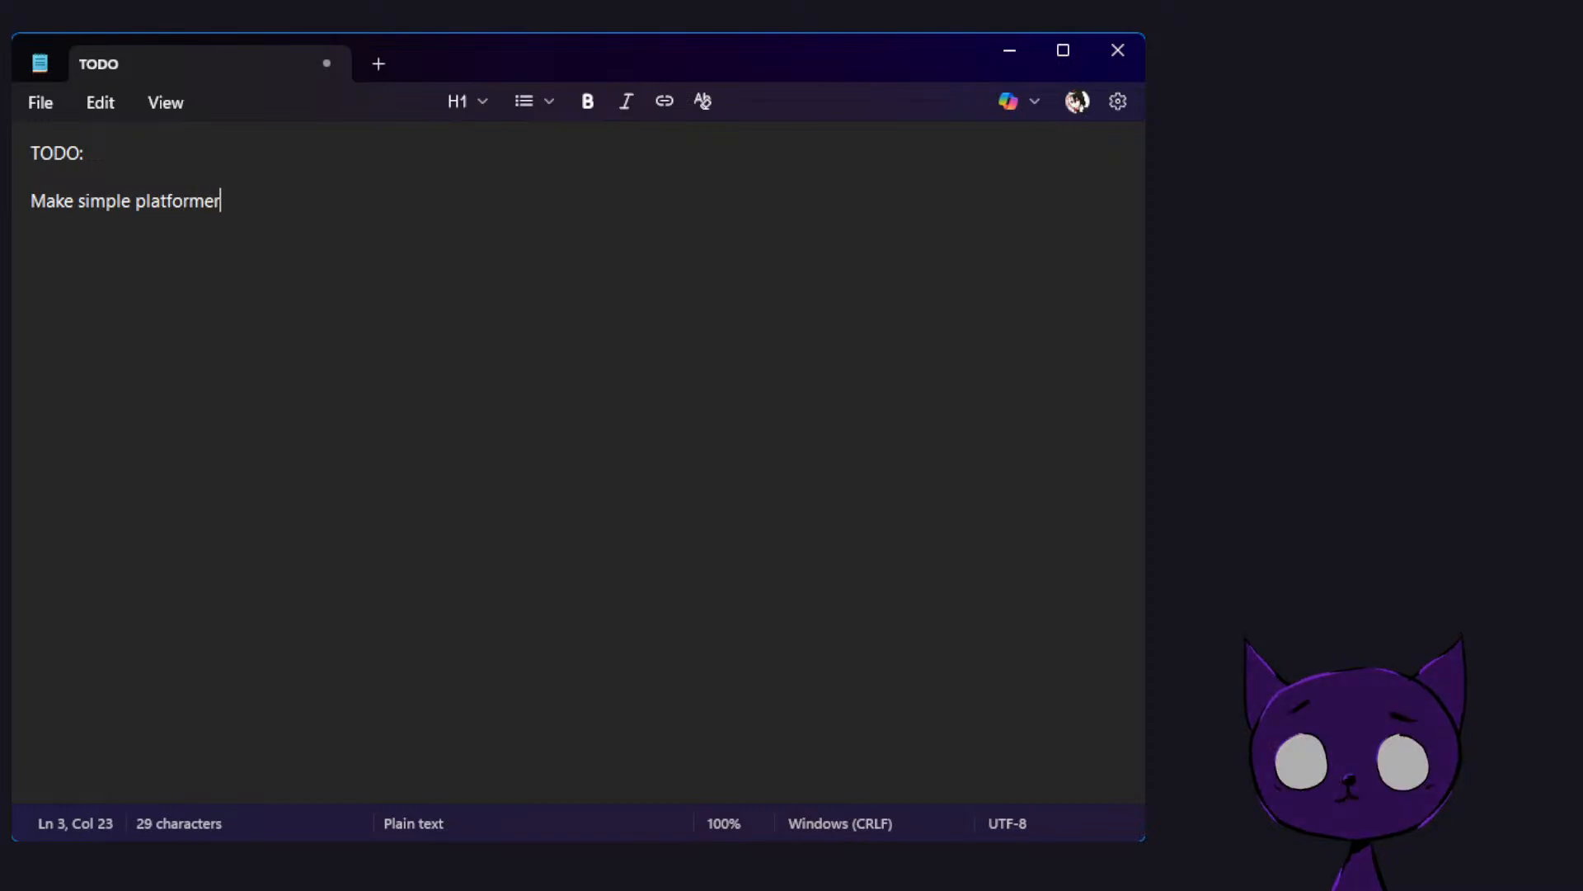
Leave a blank line below "Make simple platformer" and enter "Move, Jump,"
{"action": "key", "text": "Return"}
{"action": "key", "text": "Return"}
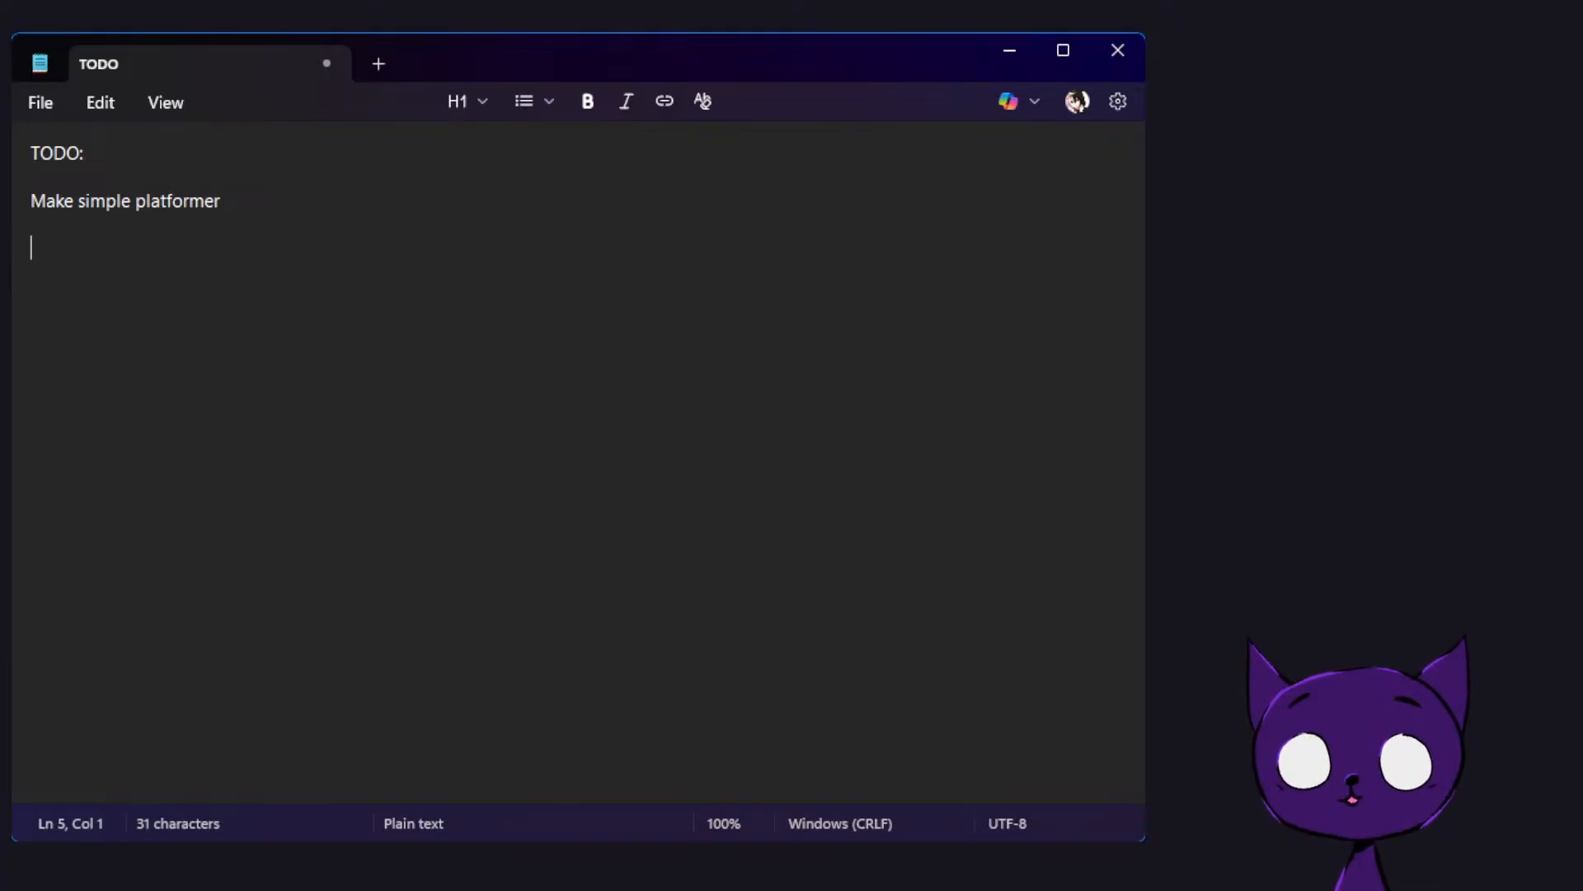
{"action": "type", "text": "MOve"}
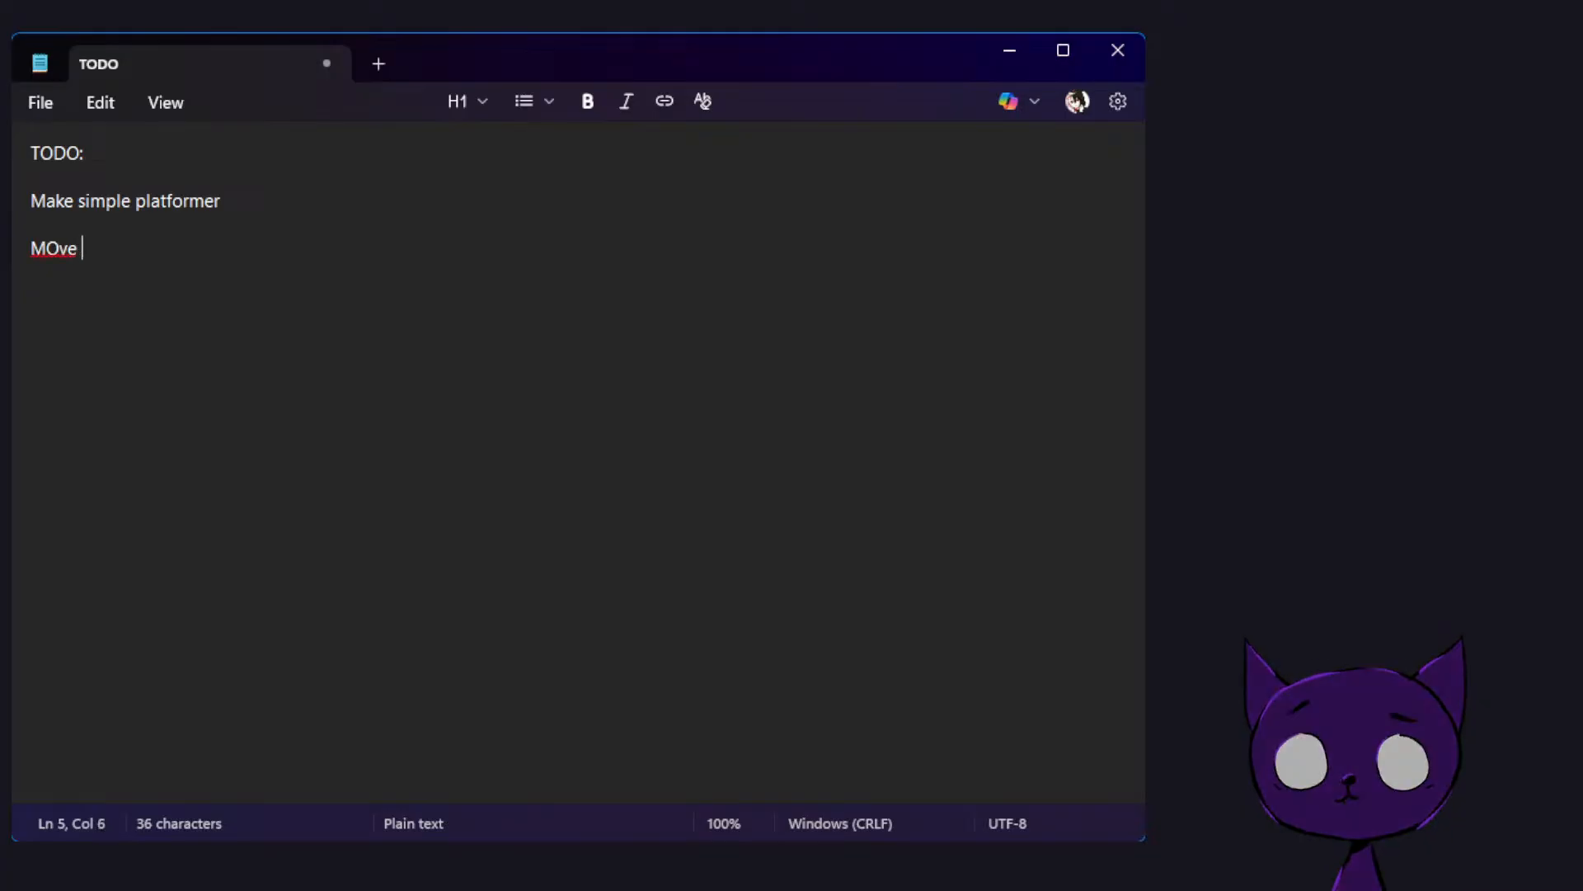
{"action": "key", "text": "BackSpace"}
{"action": "key", "text": "BackSpace"}
{"action": "key", "text": "BackSpace"}
{"action": "key", "text": "BackSpace"}
{"action": "type", "text": "ove, Jump,"}
Reword the movement entry as "Move & Jump" and start a new line below it
{"action": "key", "text": "BackSpace"}
{"action": "key", "text": "BackSpace"}
{"action": "key", "text": "BackSpace"}
{"action": "key", "text": "BackSpace"}
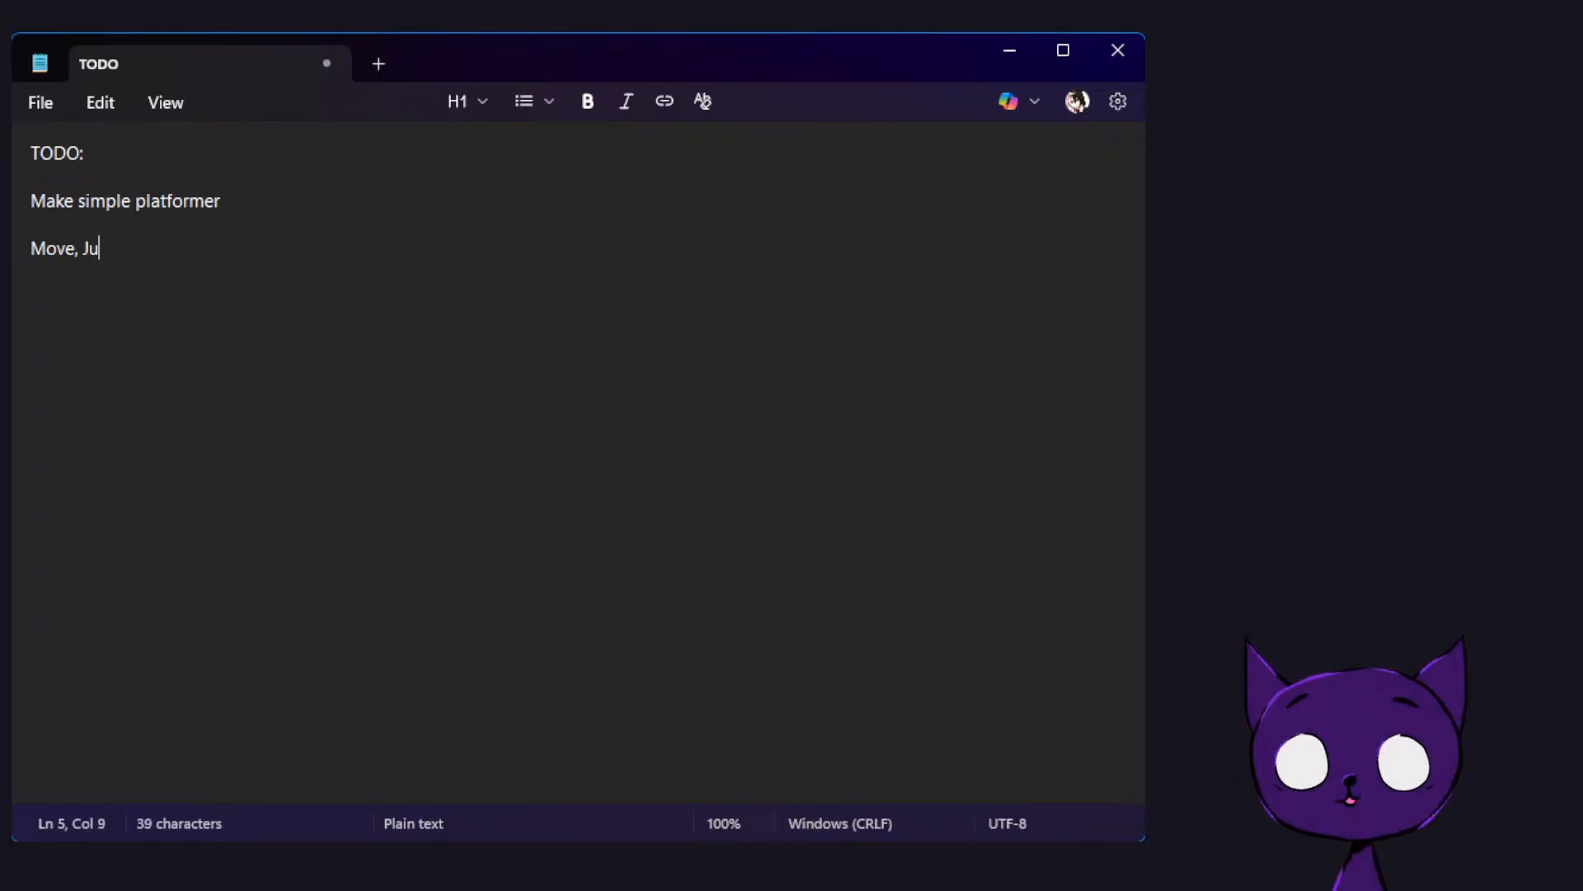
{"action": "key", "text": "BackSpace"}
{"action": "key", "text": "BackSpace"}
{"action": "key", "text": "BackSpace"}
{"action": "key", "text": "BackSpace"}
{"action": "key", "text": "Return"}
{"action": "key", "text": "BackSpace"}
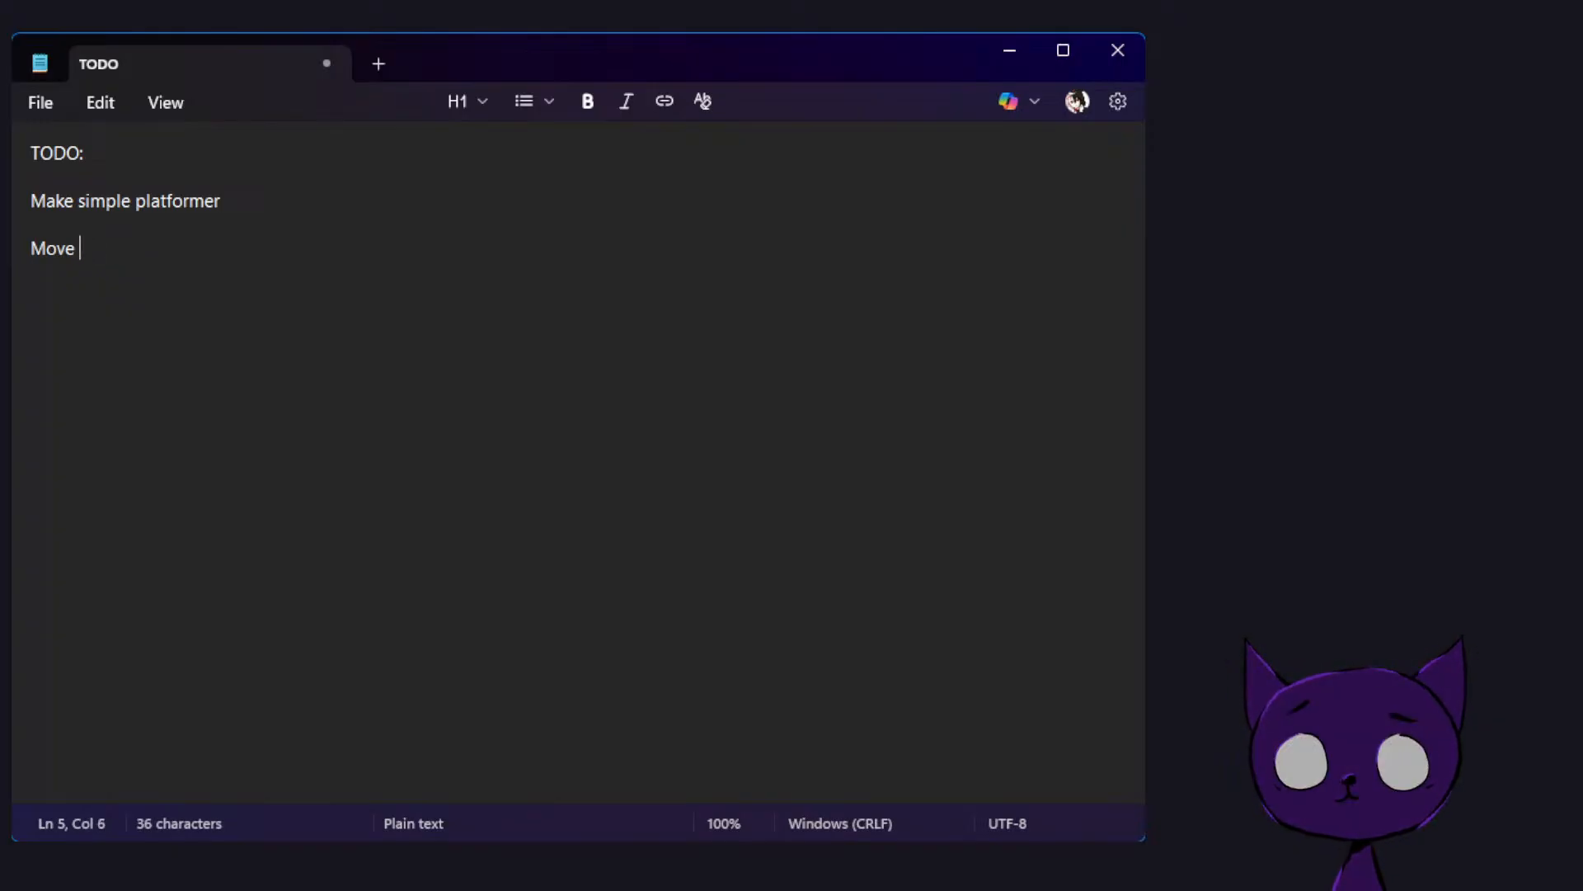
{"action": "type", "text": "& Jum"}
{"action": "key", "text": "BackSpace"}
{"action": "type", "text": "Jump"}
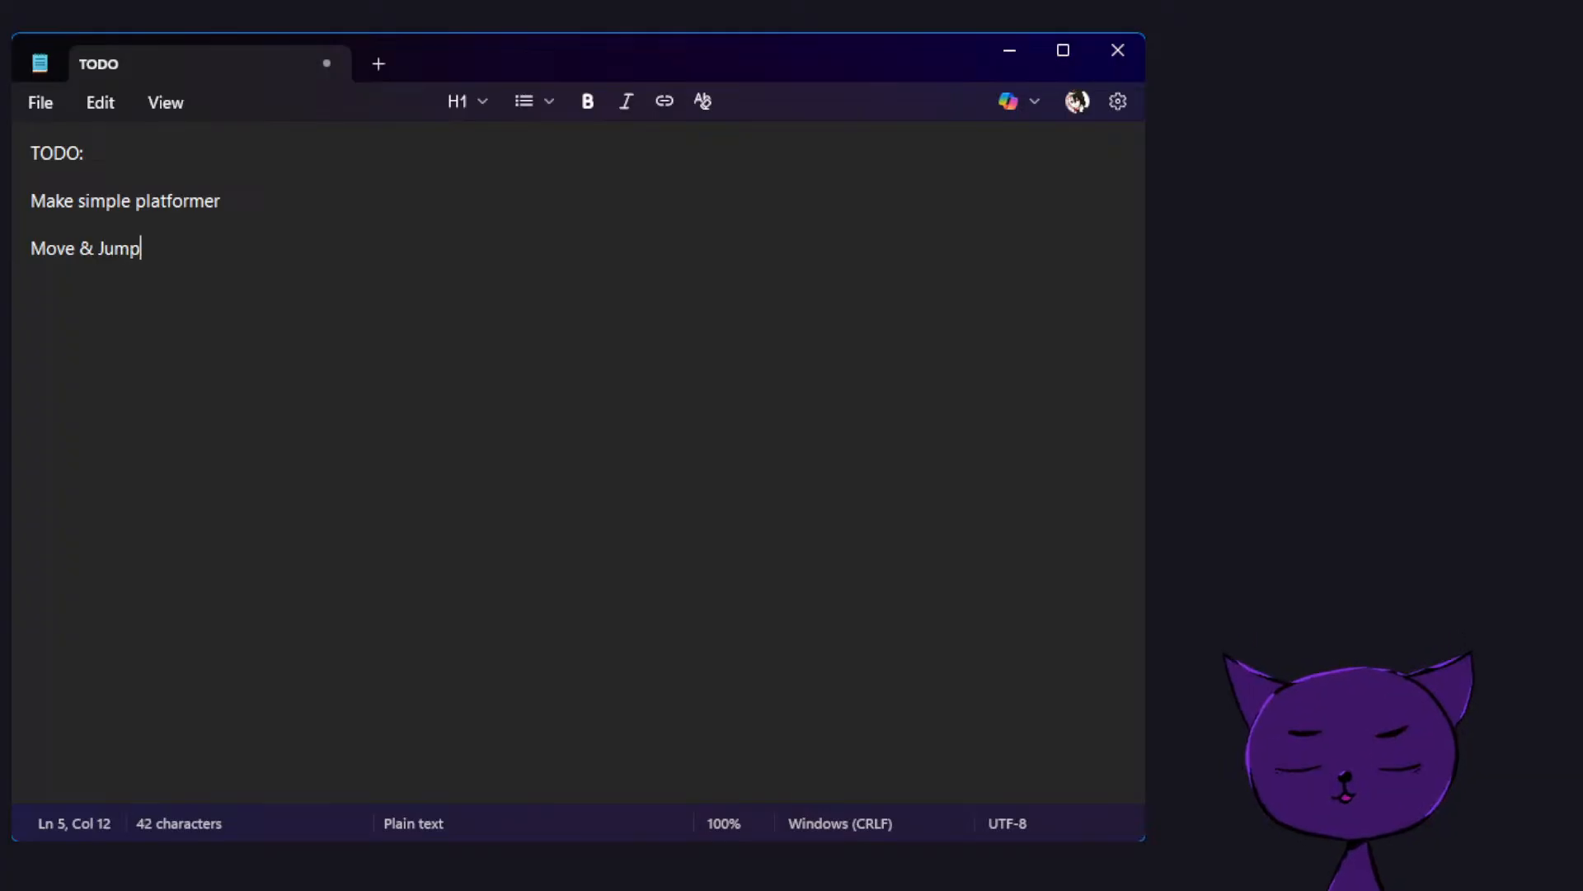
{"action": "key", "text": "Return"}
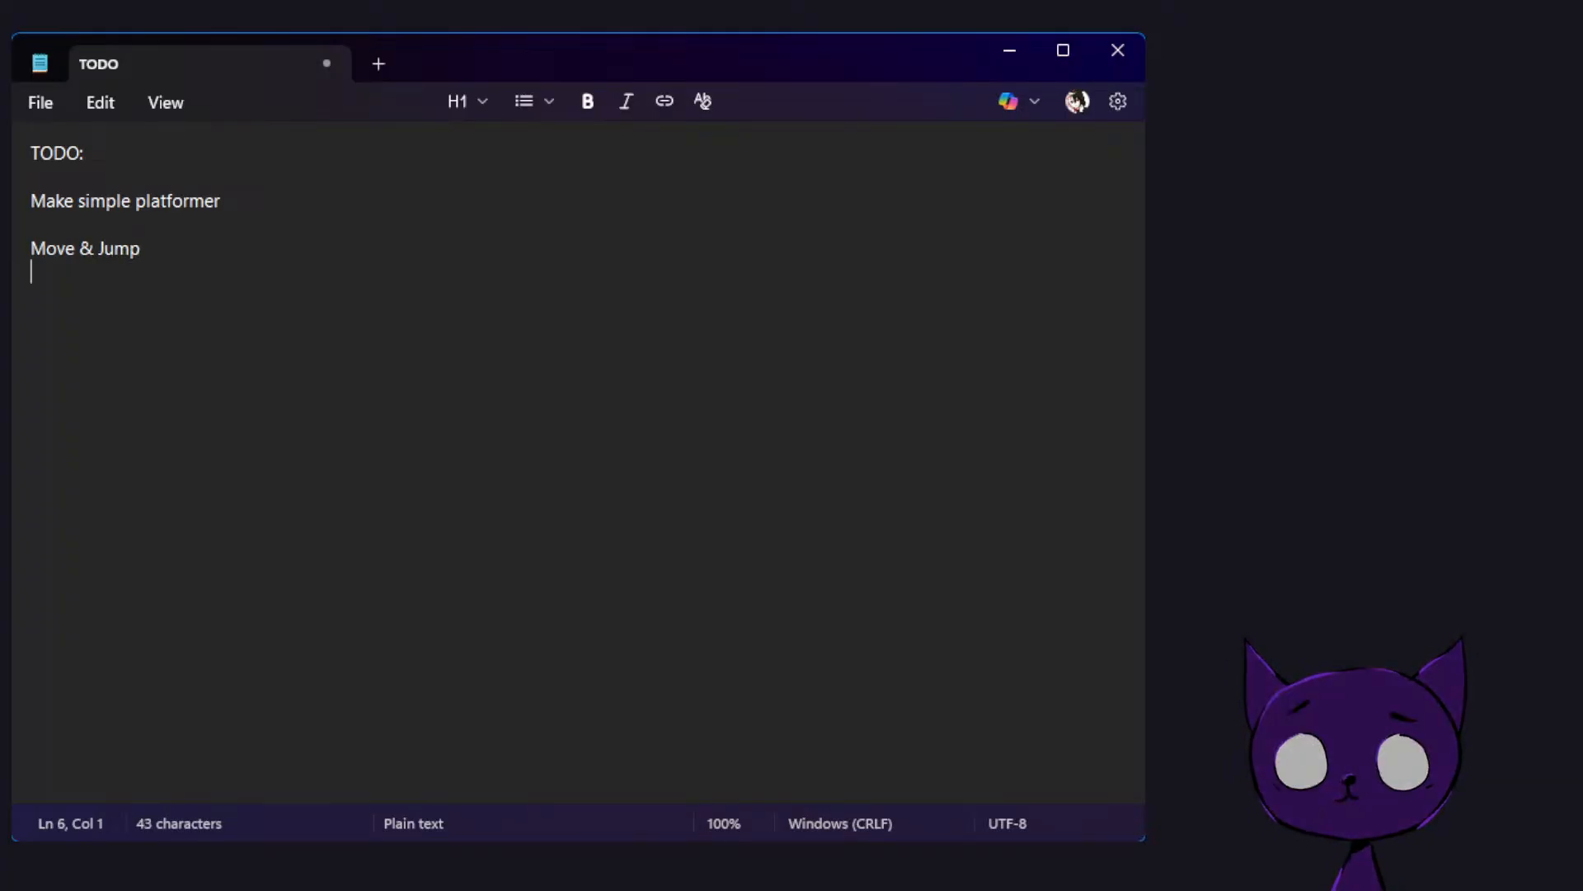
{"action": "key", "text": "Return"}
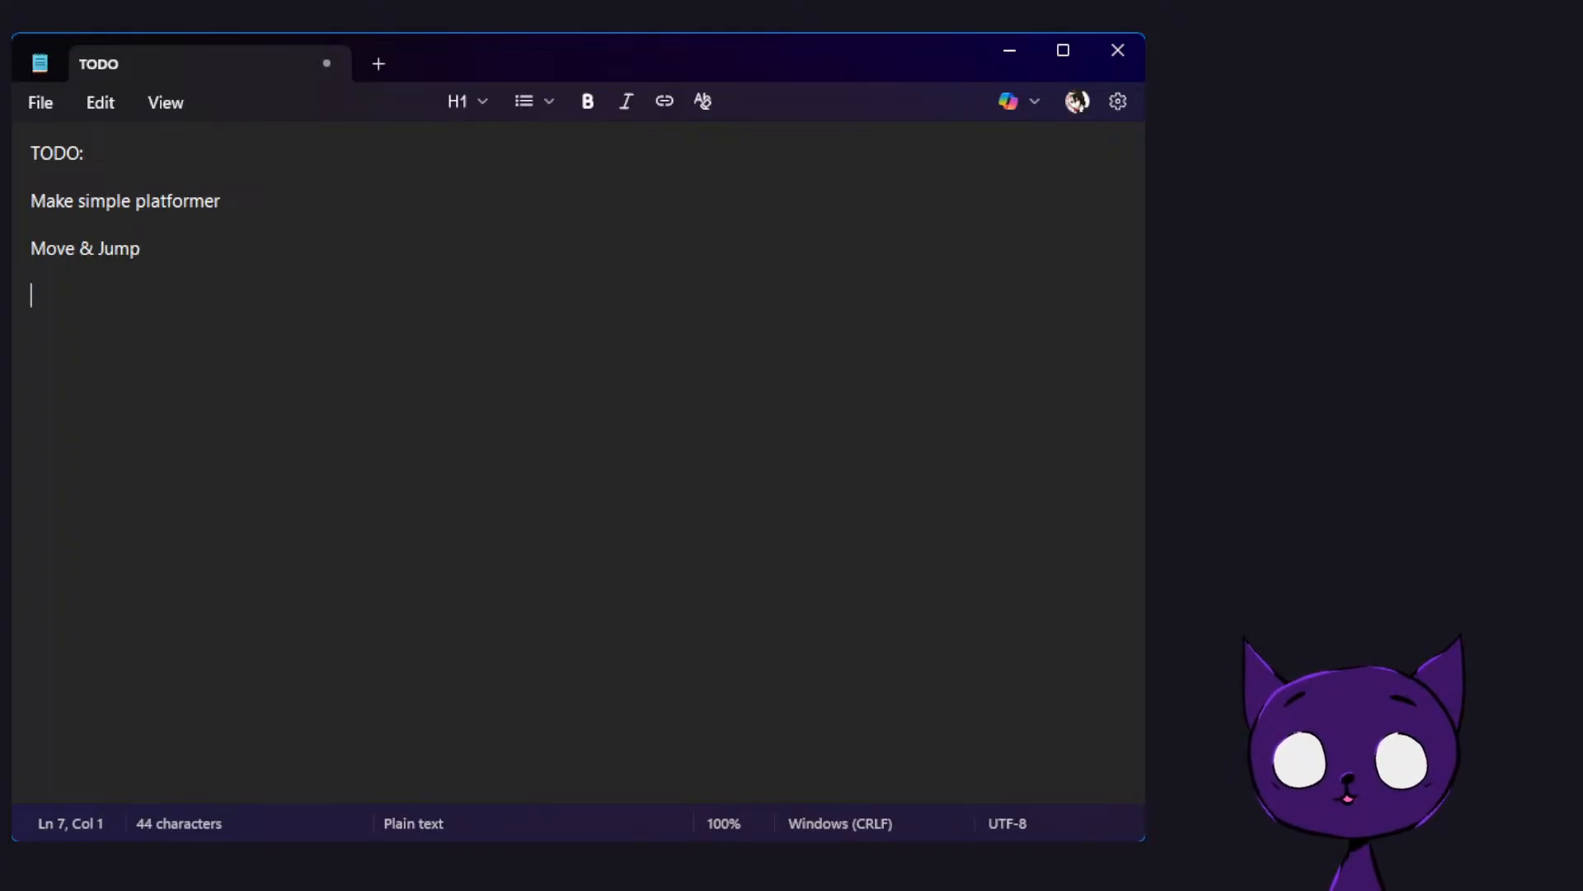
{"action": "type", "text": "CHa"}
{"action": "key", "text": "BackSpace"}
{"action": "key", "text": "BackSpace"}
{"action": "key", "text": "BackSpace"}
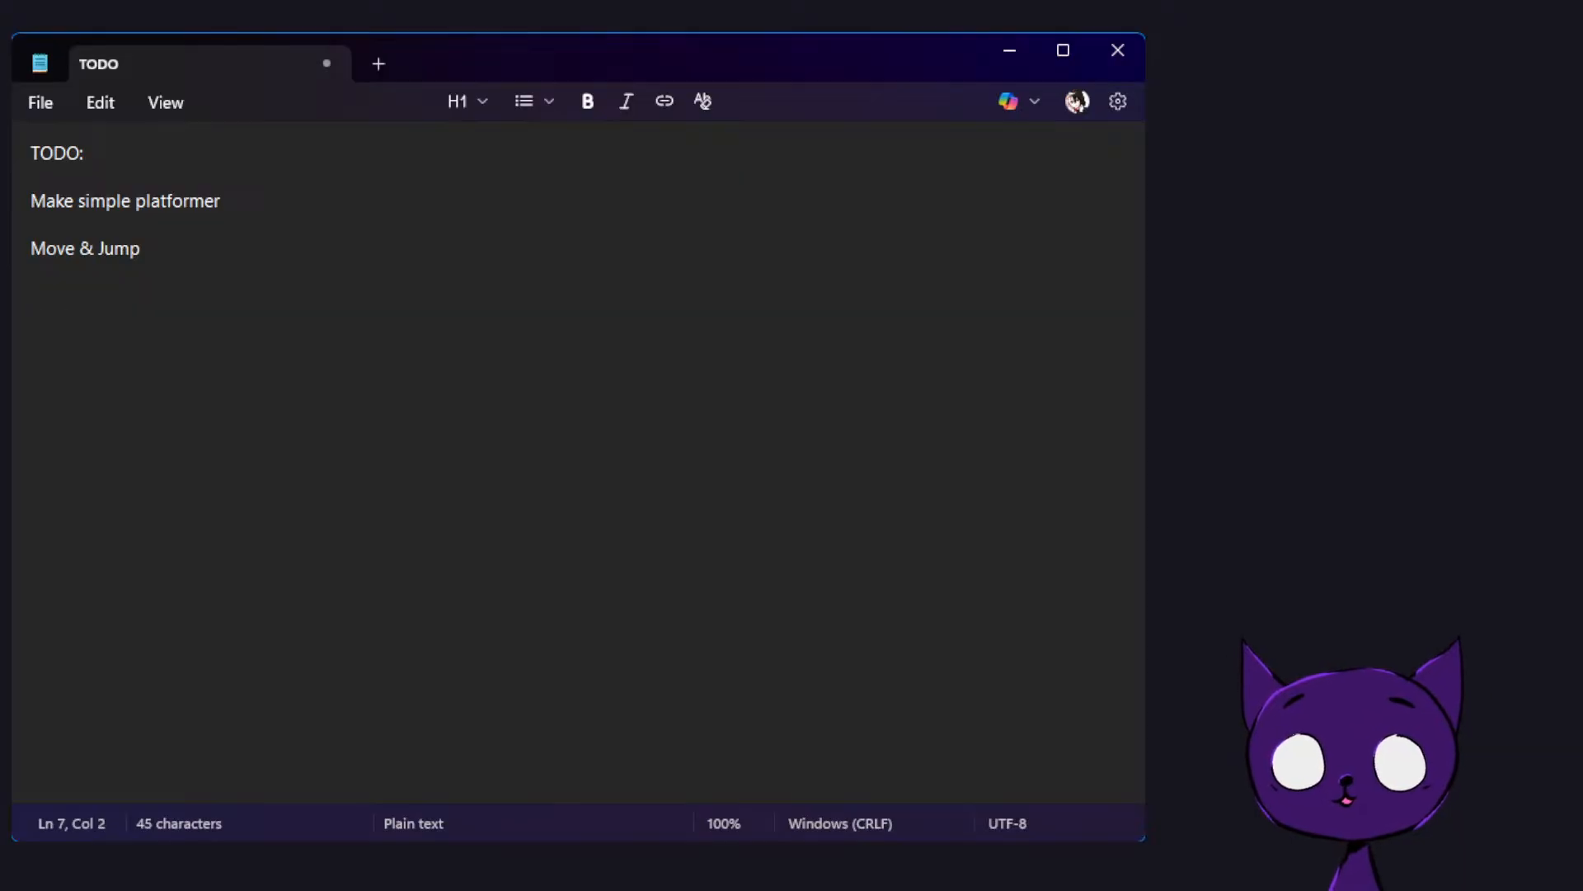
{"action": "type", "text": "c"}
{"action": "key", "text": "BackSpace"}
{"action": "key", "text": "BackSpace"}
Enter "platforms" on the line directly below "Move & Jump"
{"action": "type", "text": "pla"}
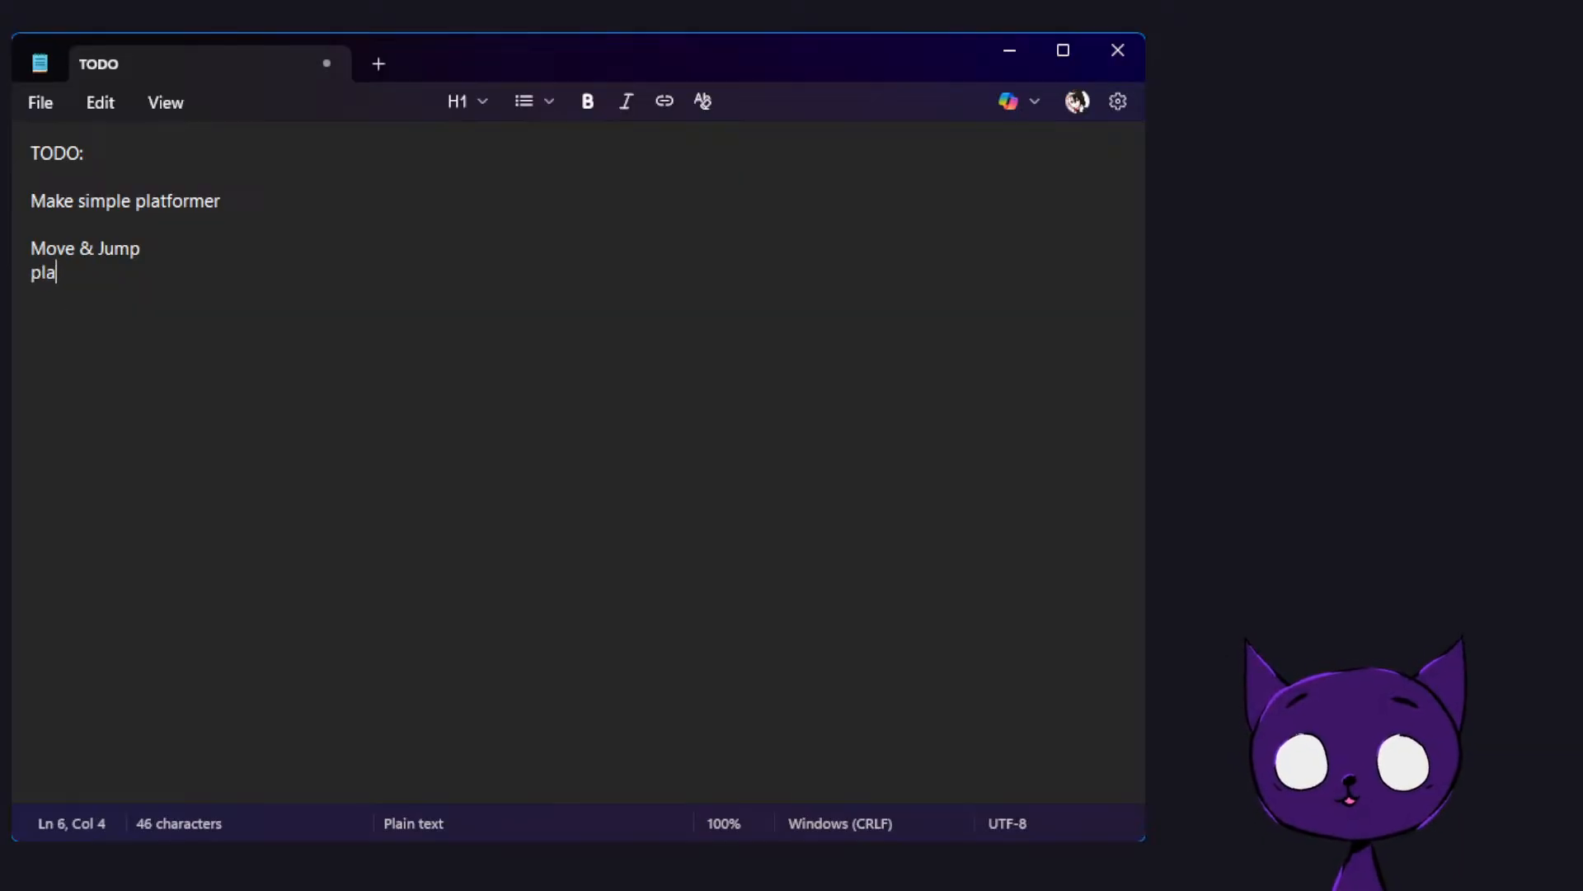
{"action": "key", "text": "BackSpace"}
{"action": "key", "text": "BackSpace"}
{"action": "type", "text": "l"}
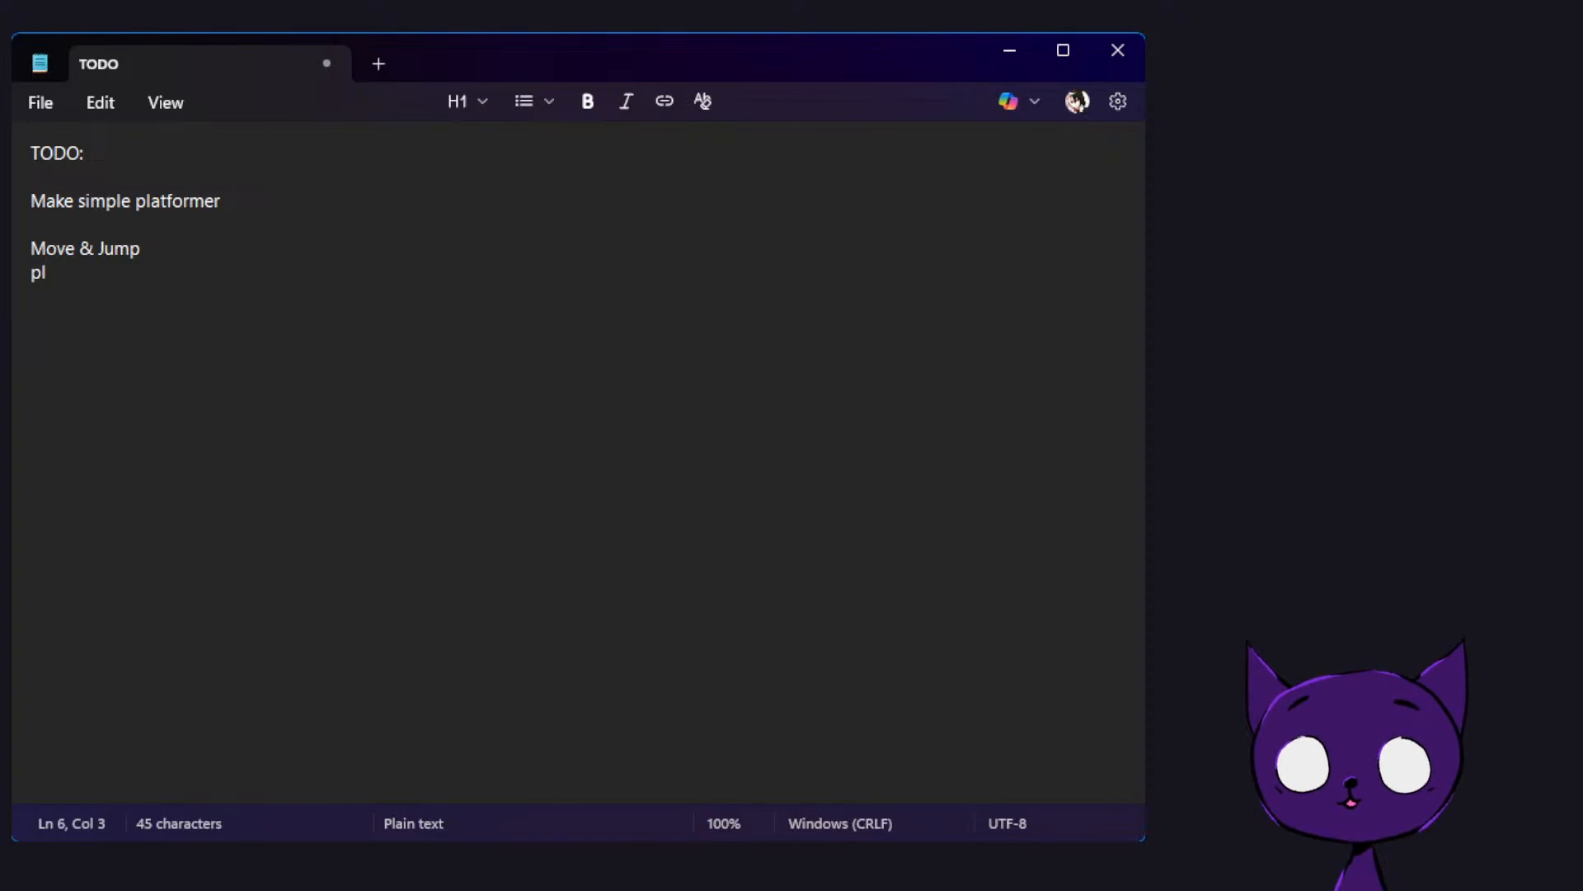
{"action": "type", "text": "atforms"}
Add "characters" as the next entry below "platforms", without a trailing comma
{"action": "key", "text": "Return"}
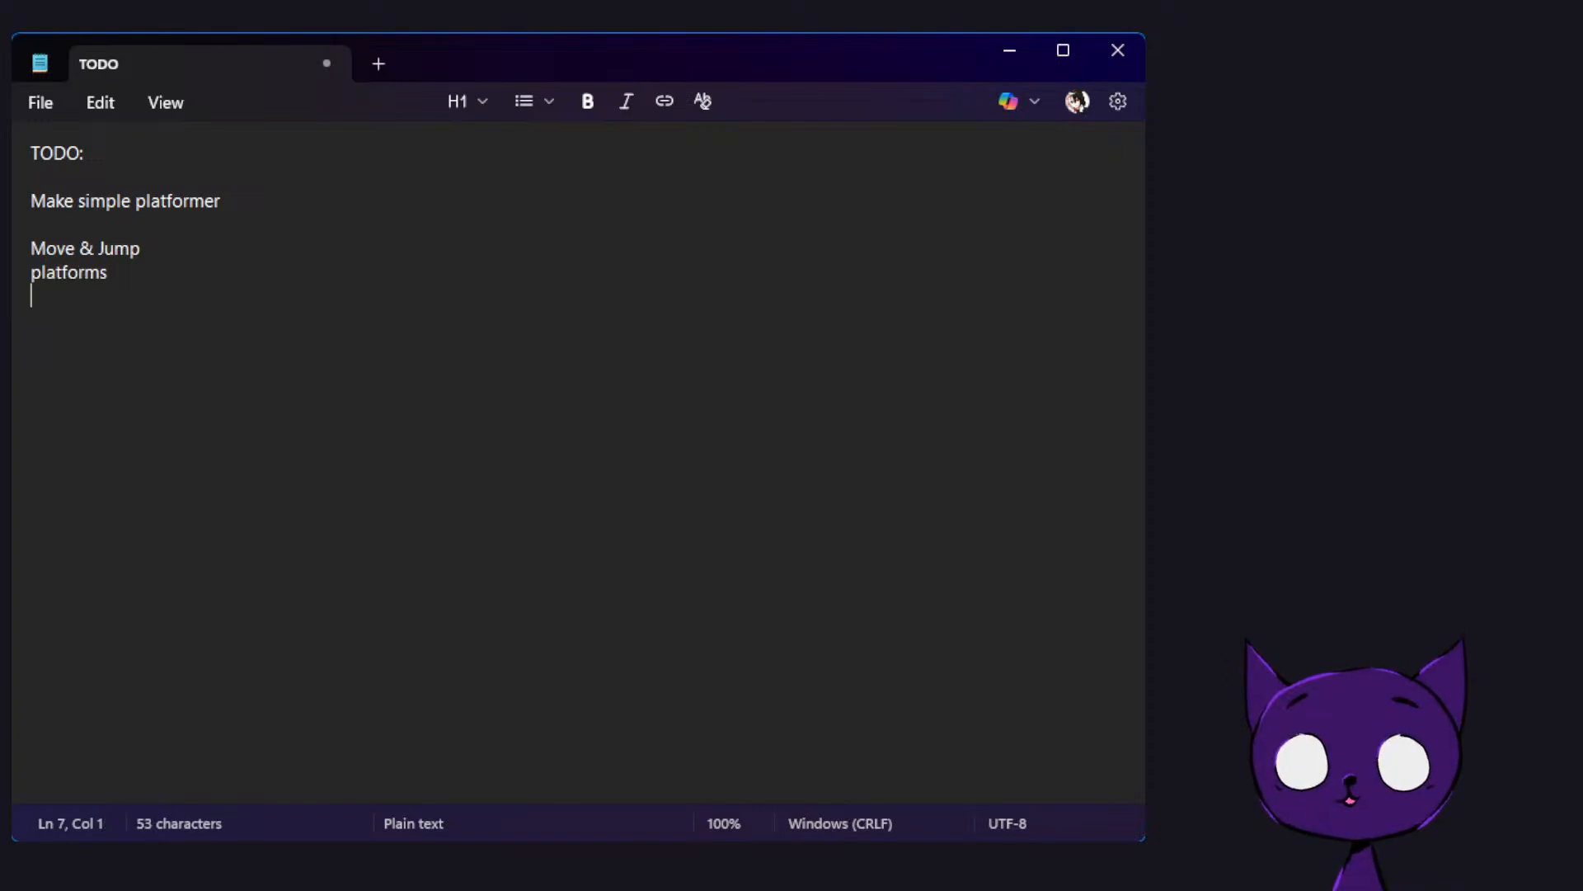
{"action": "type", "text": "cha"}
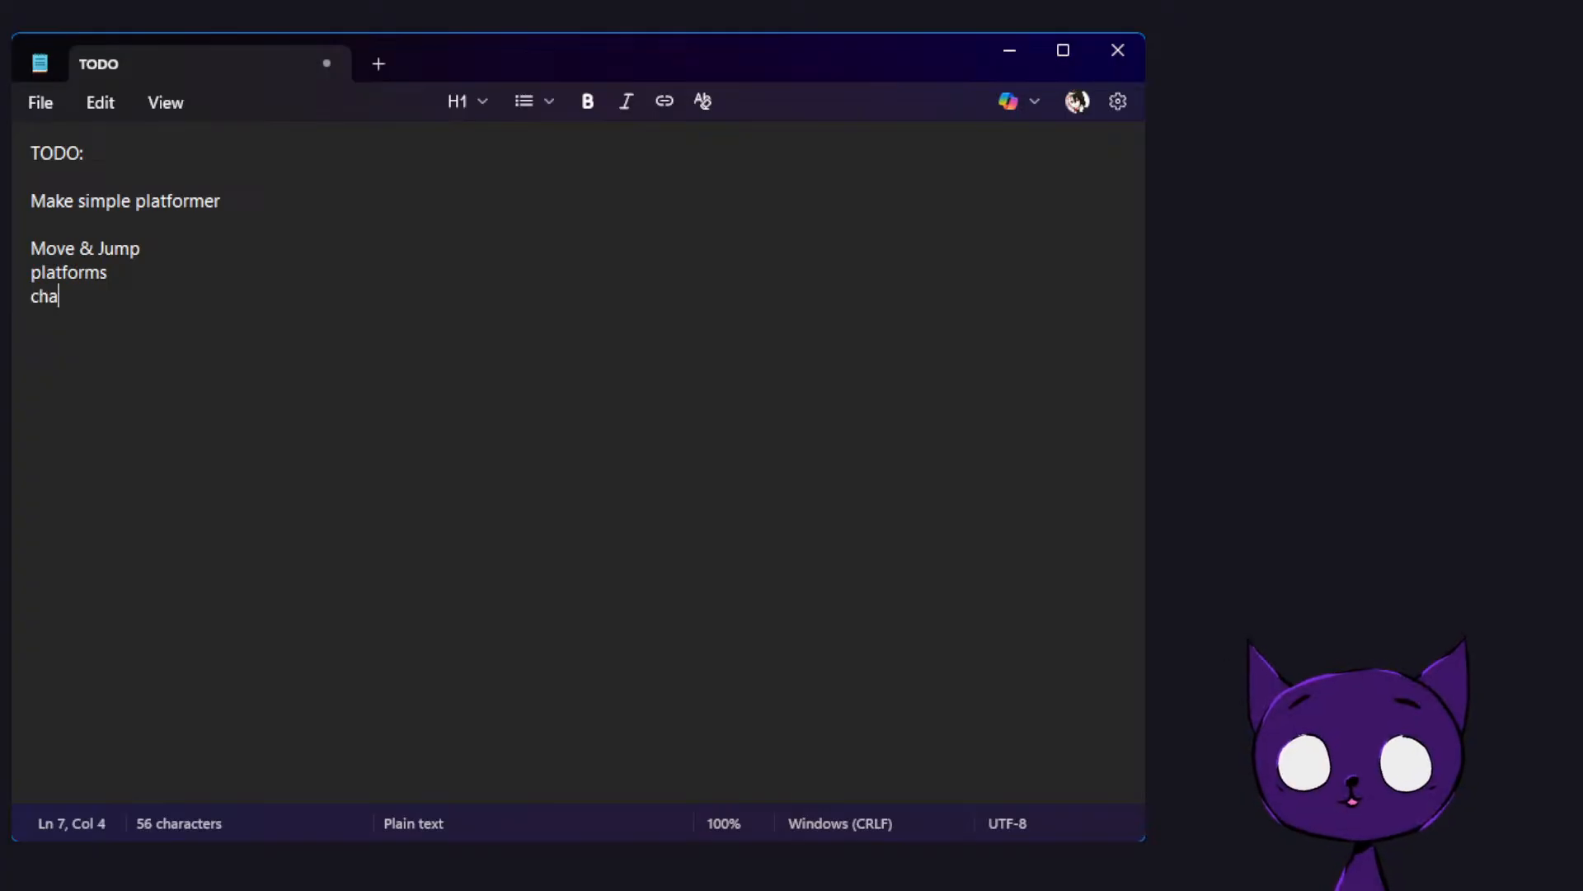
{"action": "type", "text": "racters,"}
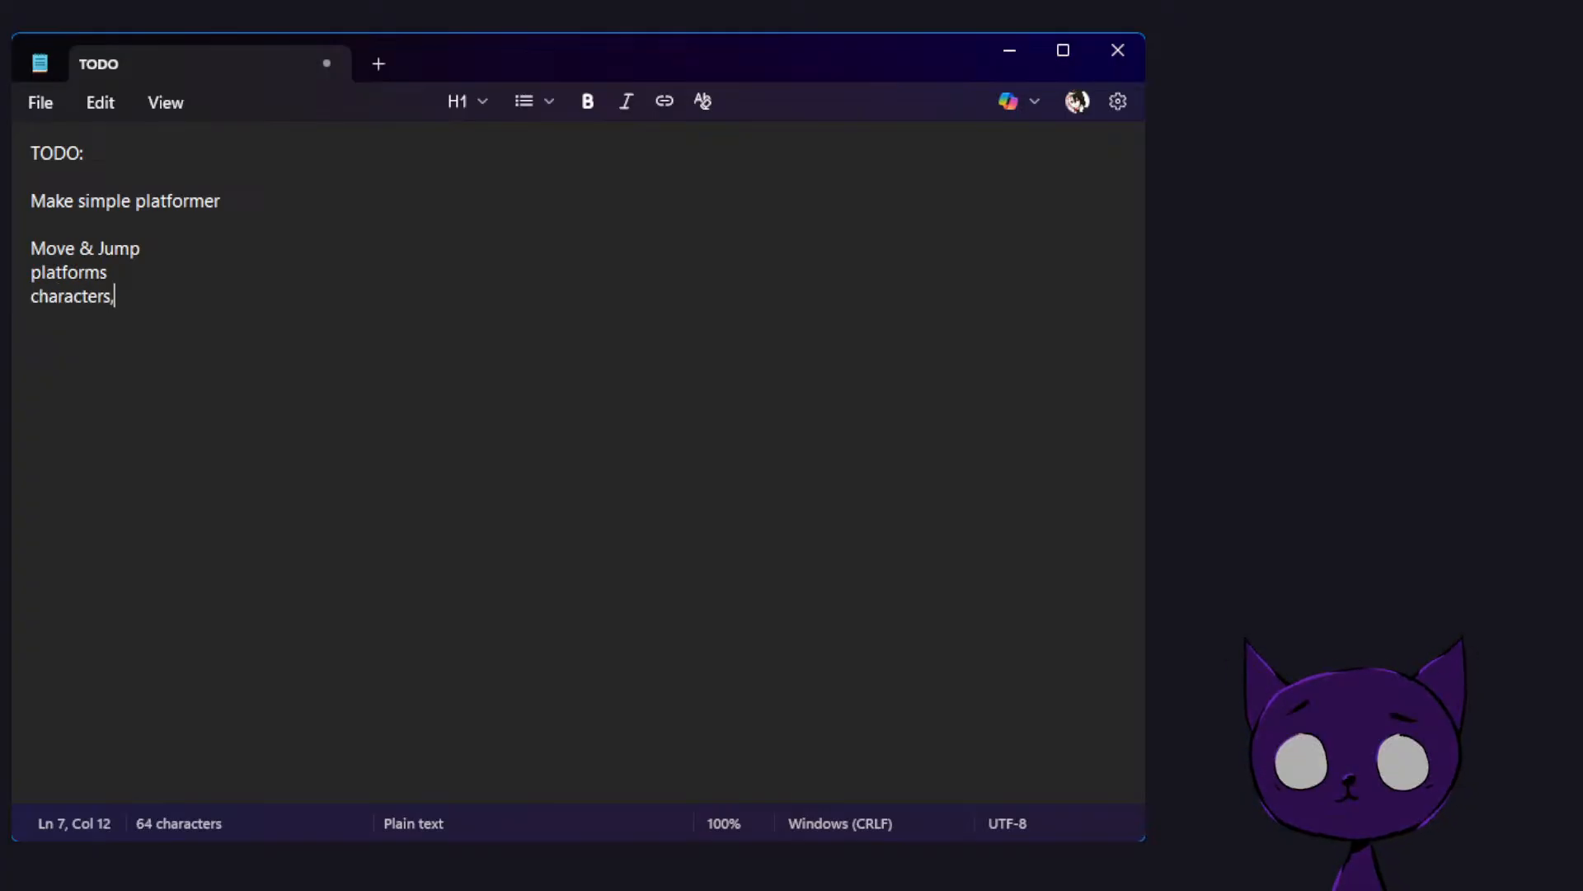
{"action": "key", "text": "BackSpace"}
{"action": "key", "text": "BackSpace"}
Add the section heading "Additionally" after a blank line and start a new line beneath it
{"action": "key", "text": "Return"}
{"action": "type", "text": "Addi"}
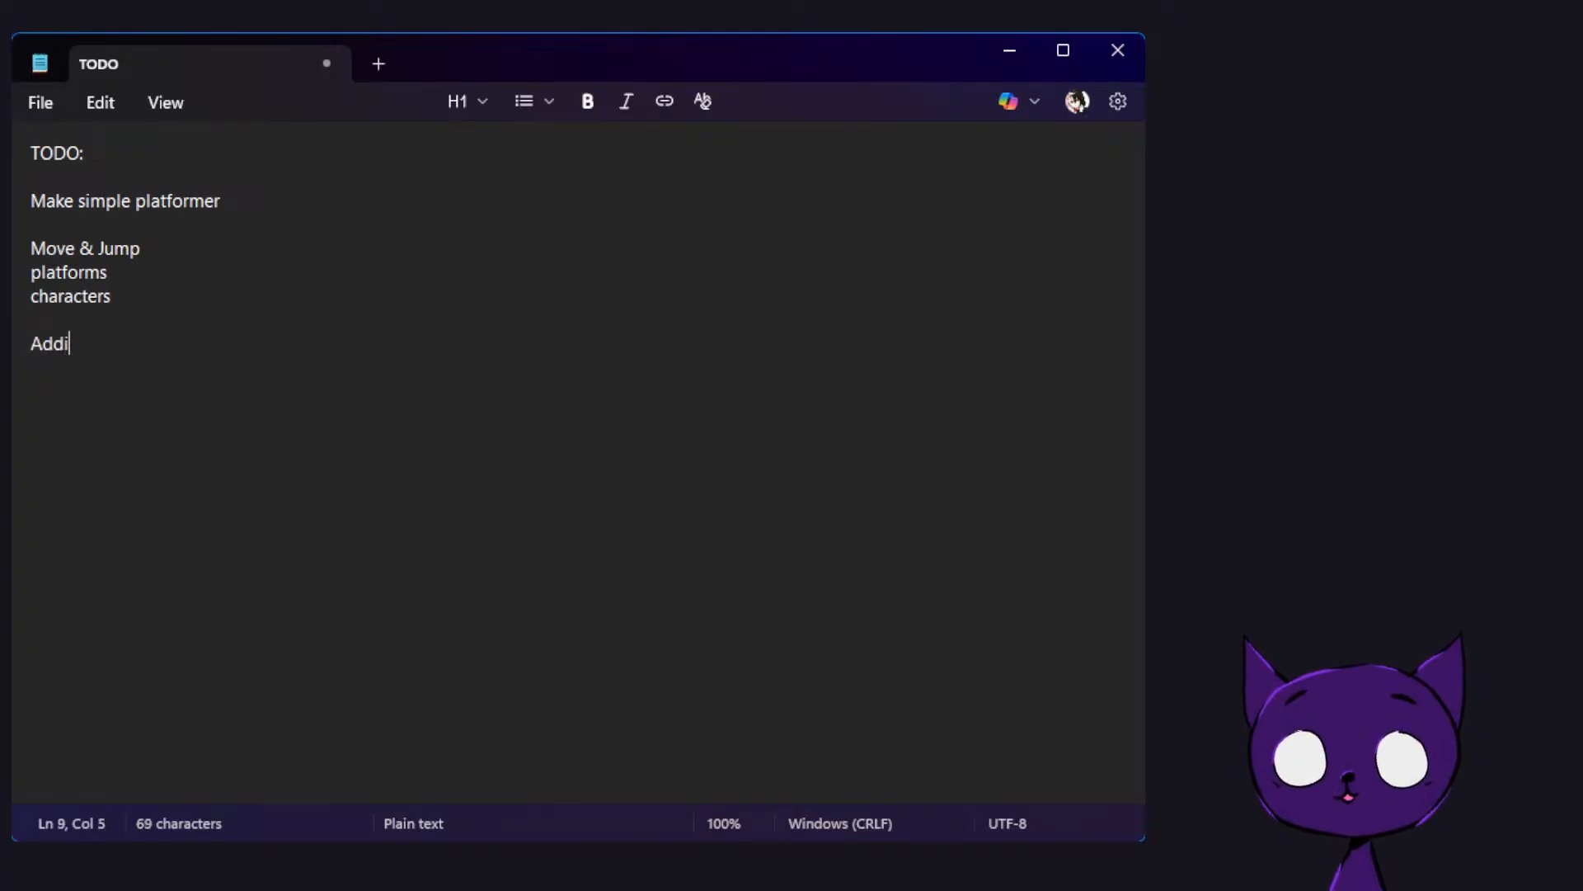
{"action": "type", "text": "tionally"}
{"action": "key", "text": "BackSpace"}
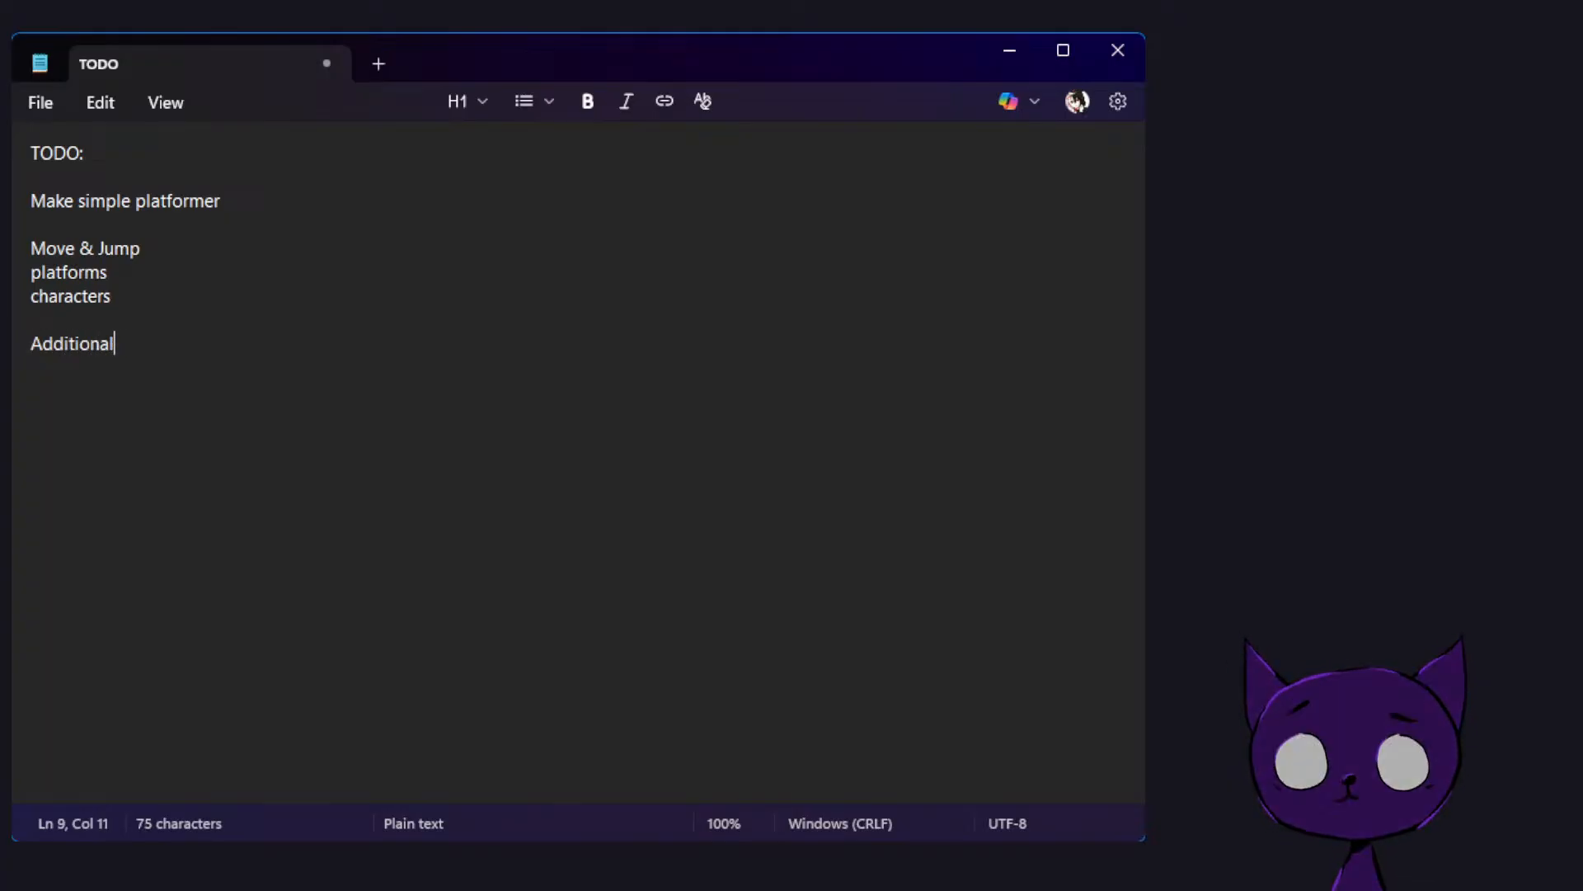
{"action": "type", "text": "ly"}
{"action": "key", "text": "Return"}
{"action": "key", "text": "Return"}
{"action": "type", "text": "Gam"}
{"action": "key", "text": "BackSpace"}
{"action": "key", "text": "BackSpace"}
{"action": "key", "text": "BackSpace"}
{"action": "type", "text": "P"}
{"action": "key", "text": "BackSpace"}
{"action": "type", "text": "c"}
{"action": "key", "text": "BackSpace"}
{"action": "key", "text": "BackSpace"}
Enter "backgrounds" as the first item under "Additionally" and start a new line
{"action": "type", "text": "back"}
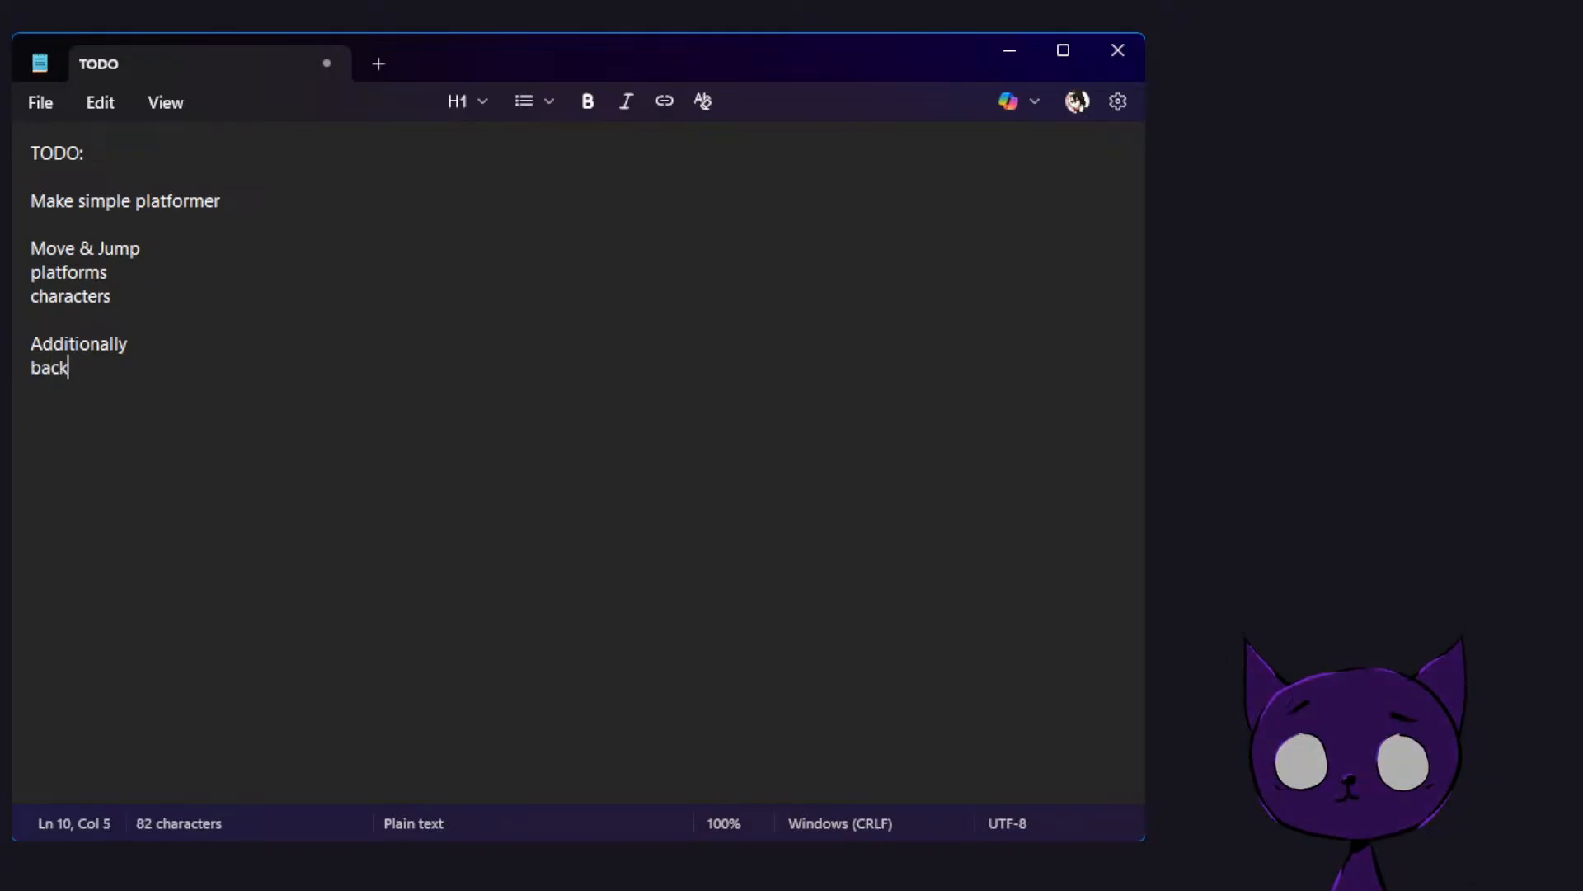
{"action": "type", "text": "grounds"}
{"action": "key", "text": "Return"}
Enter "enemy" as the item below "backgrounds", correcting the spelling, and start a new line
{"action": "type", "text": "enj"}
{"action": "key", "text": "BackSpace"}
{"action": "type", "text": "en"}
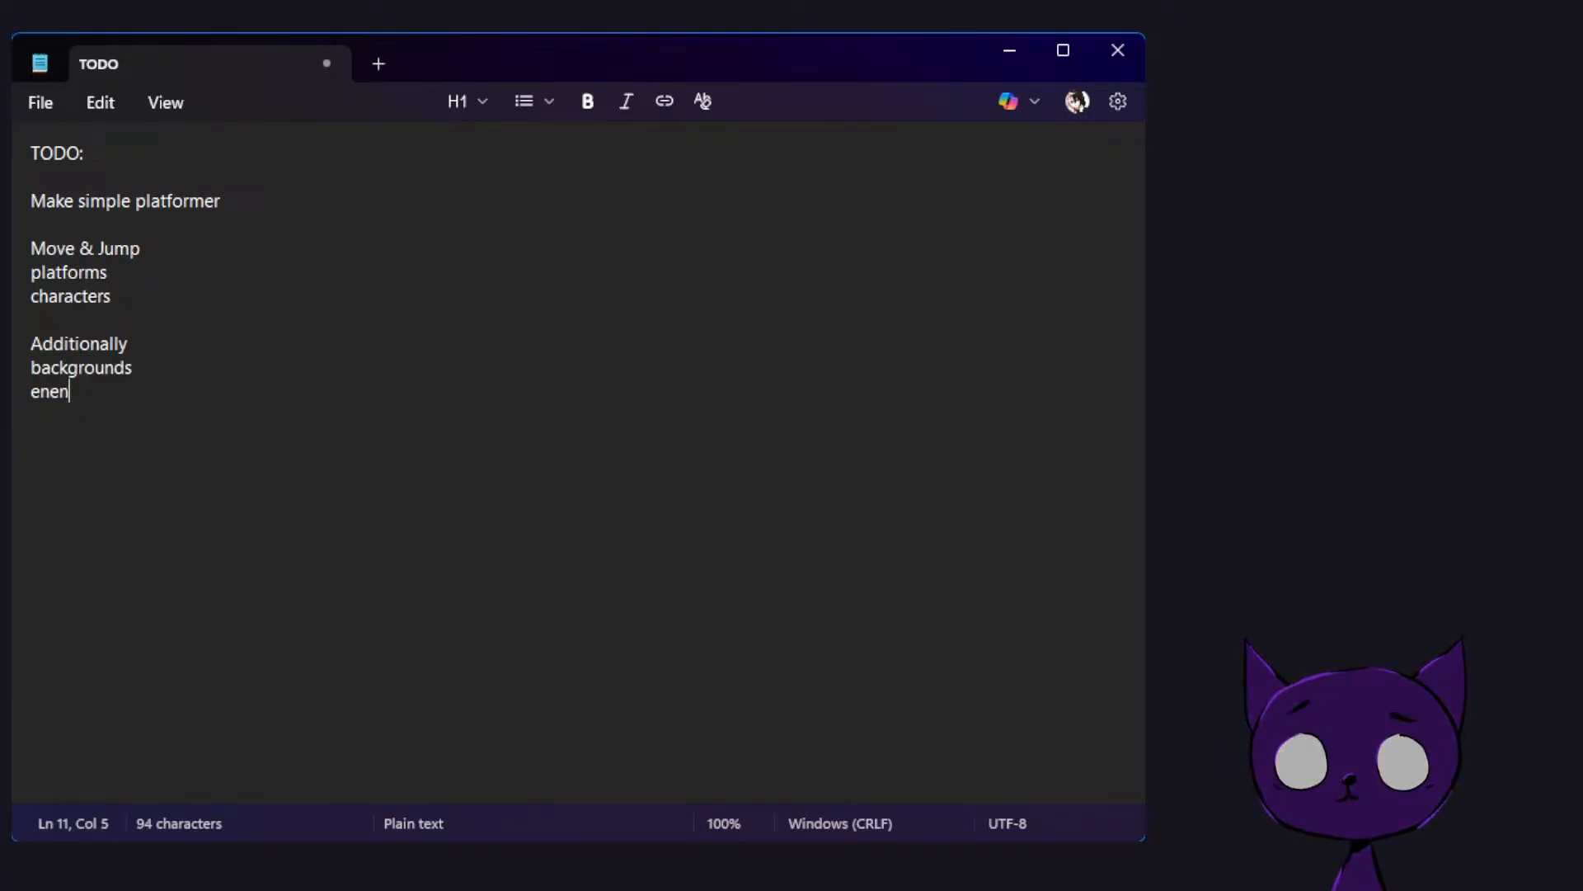
{"action": "type", "text": "mie"}
{"action": "key", "text": "BackSpace"}
{"action": "type", "text": "n"}
{"action": "key", "text": "BackSpace"}
{"action": "type", "text": "mies"}
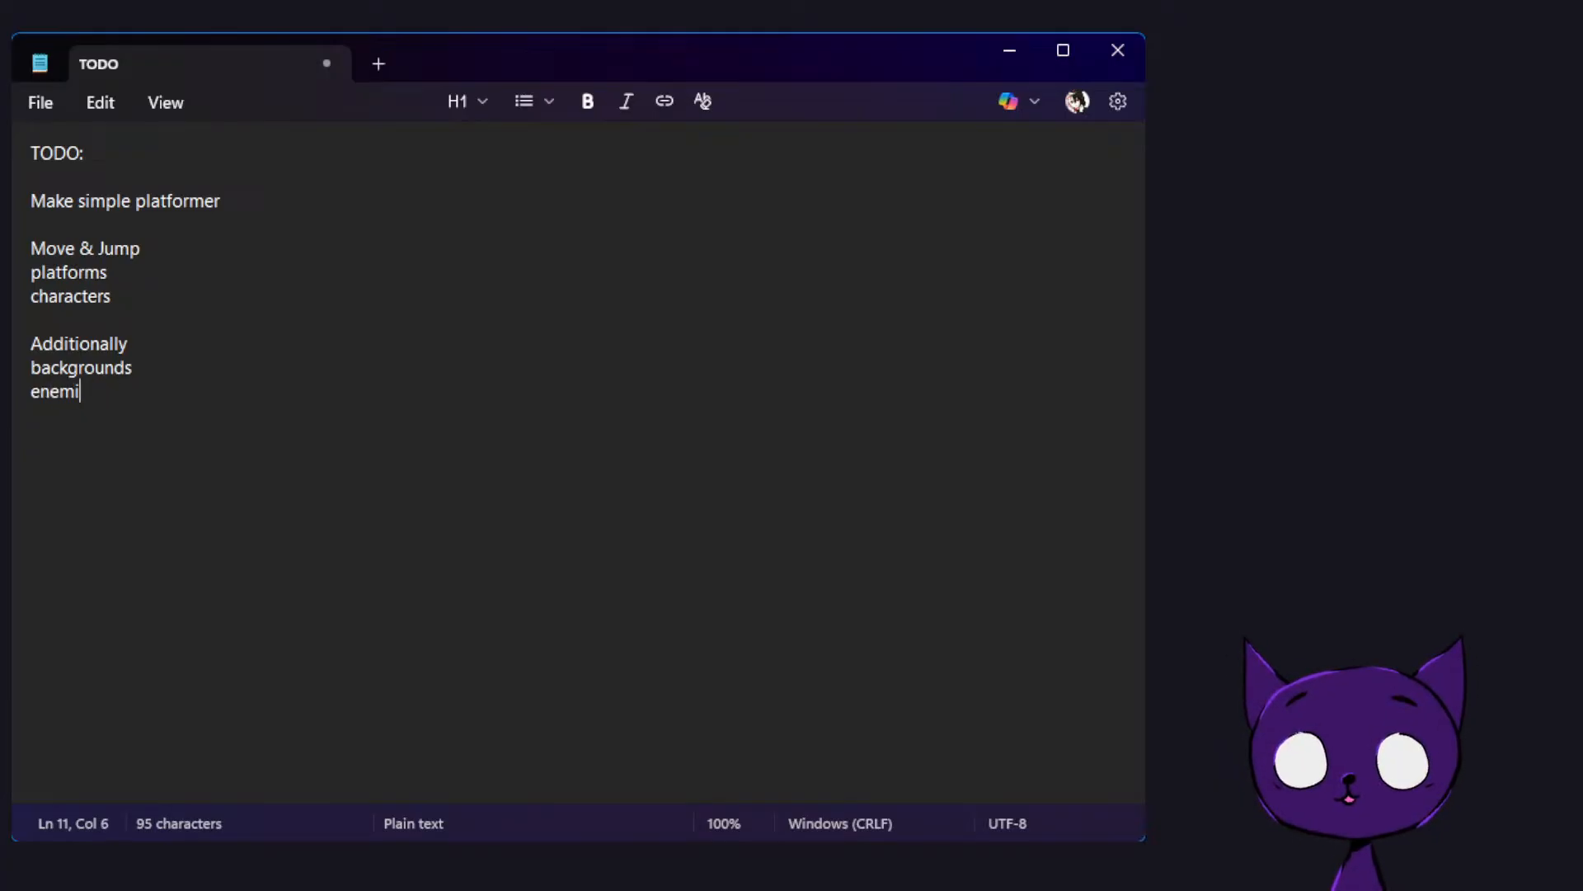
{"action": "key", "text": "BackSpace"}
{"action": "key", "text": "BackSpace"}
{"action": "key", "text": "BackSpace"}
{"action": "type", "text": "ie"}
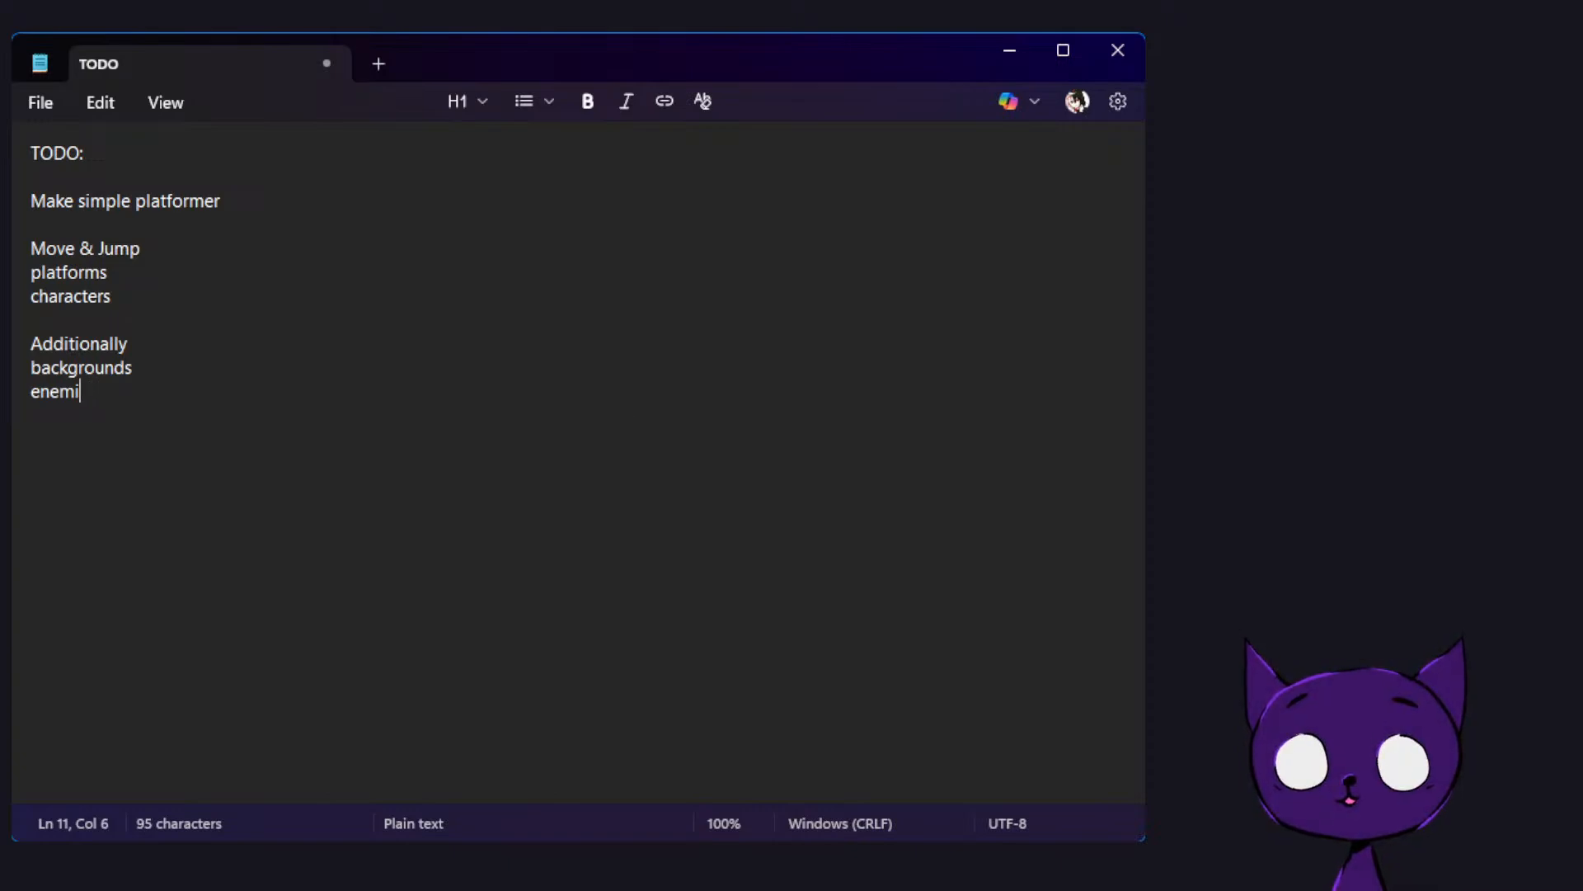
{"action": "key", "text": "BackSpace"}
{"action": "key", "text": "BackSpace"}
{"action": "type", "text": "eies"}
{"action": "key", "text": "BackSpace"}
{"action": "key", "text": "BackSpace"}
{"action": "key", "text": "BackSpace"}
{"action": "key", "text": "BackSpace"}
{"action": "key", "text": "BackSpace"}
{"action": "key", "text": "BackSpace"}
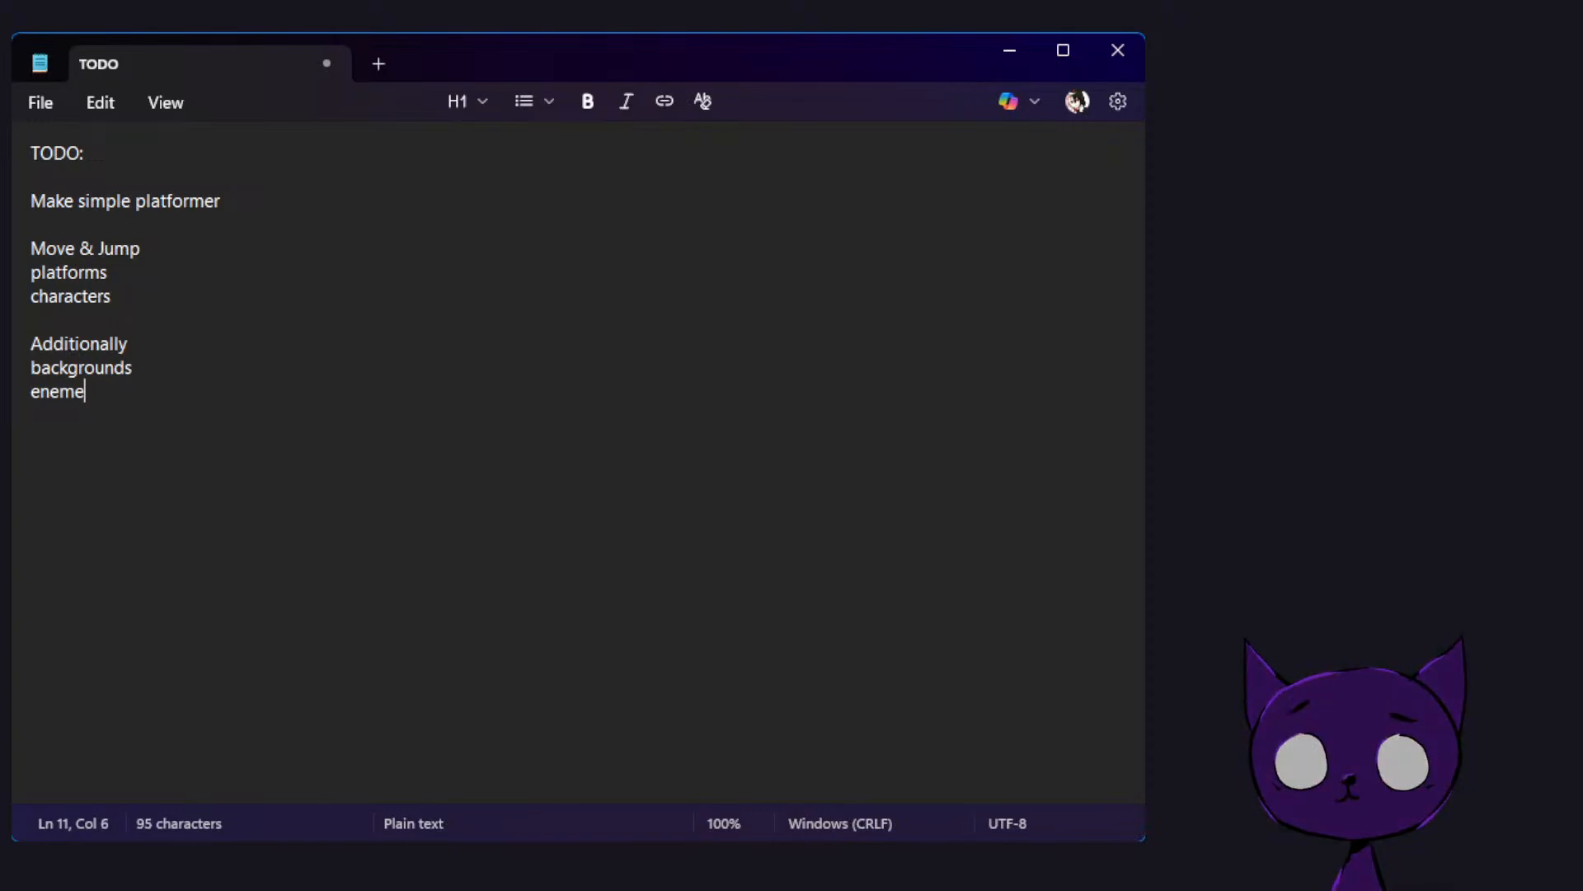
{"action": "type", "text": "my"}
{"action": "key", "text": "BackSpace"}
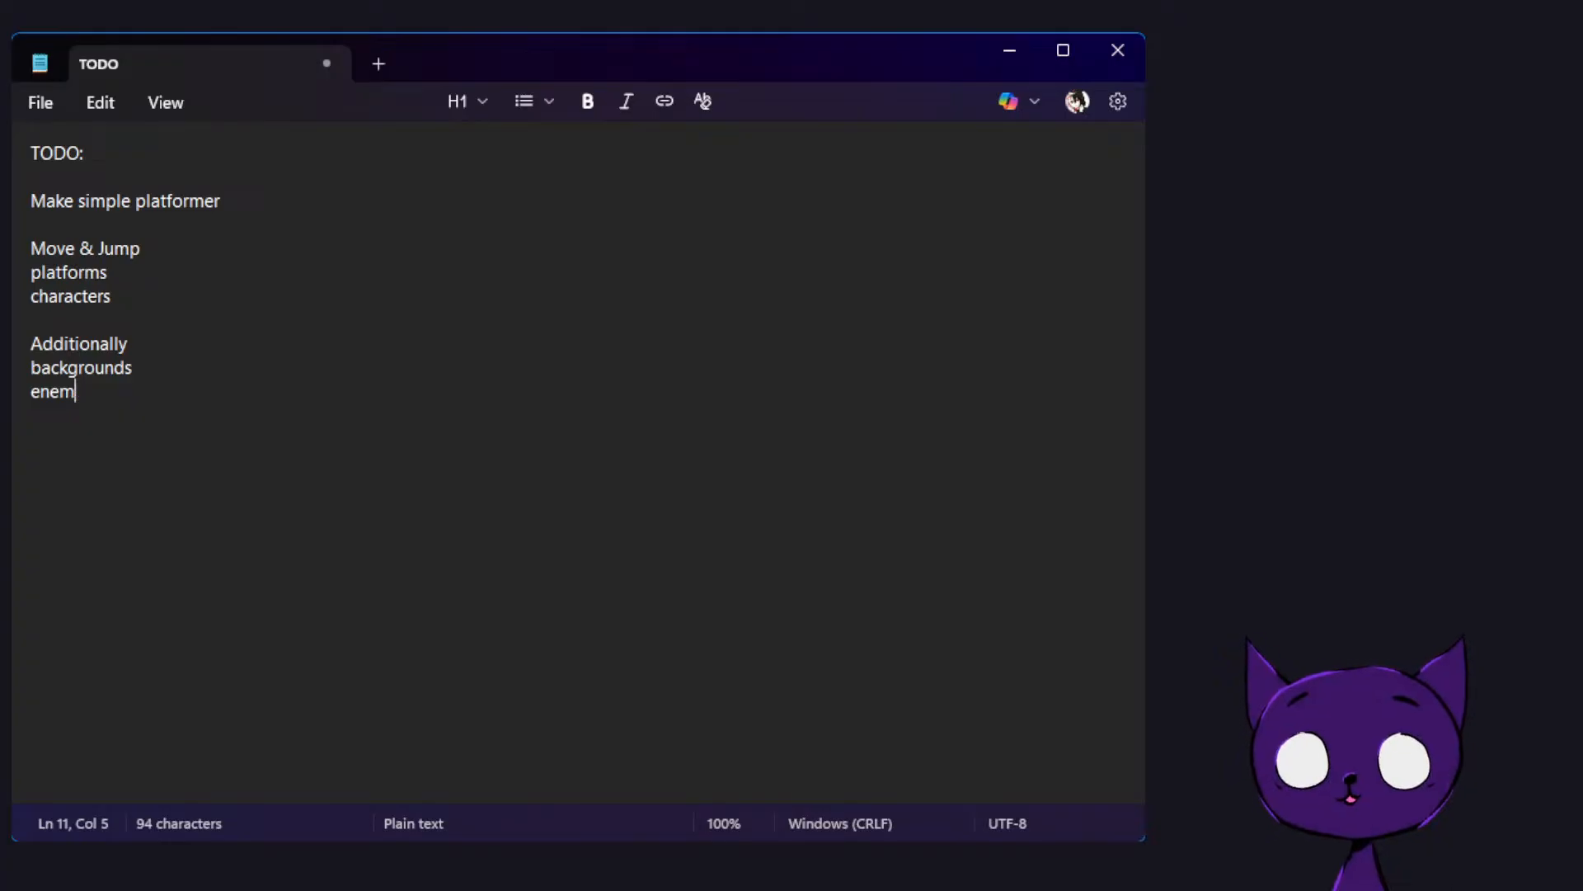
{"action": "type", "text": "y"}
{"action": "key", "text": "Return"}
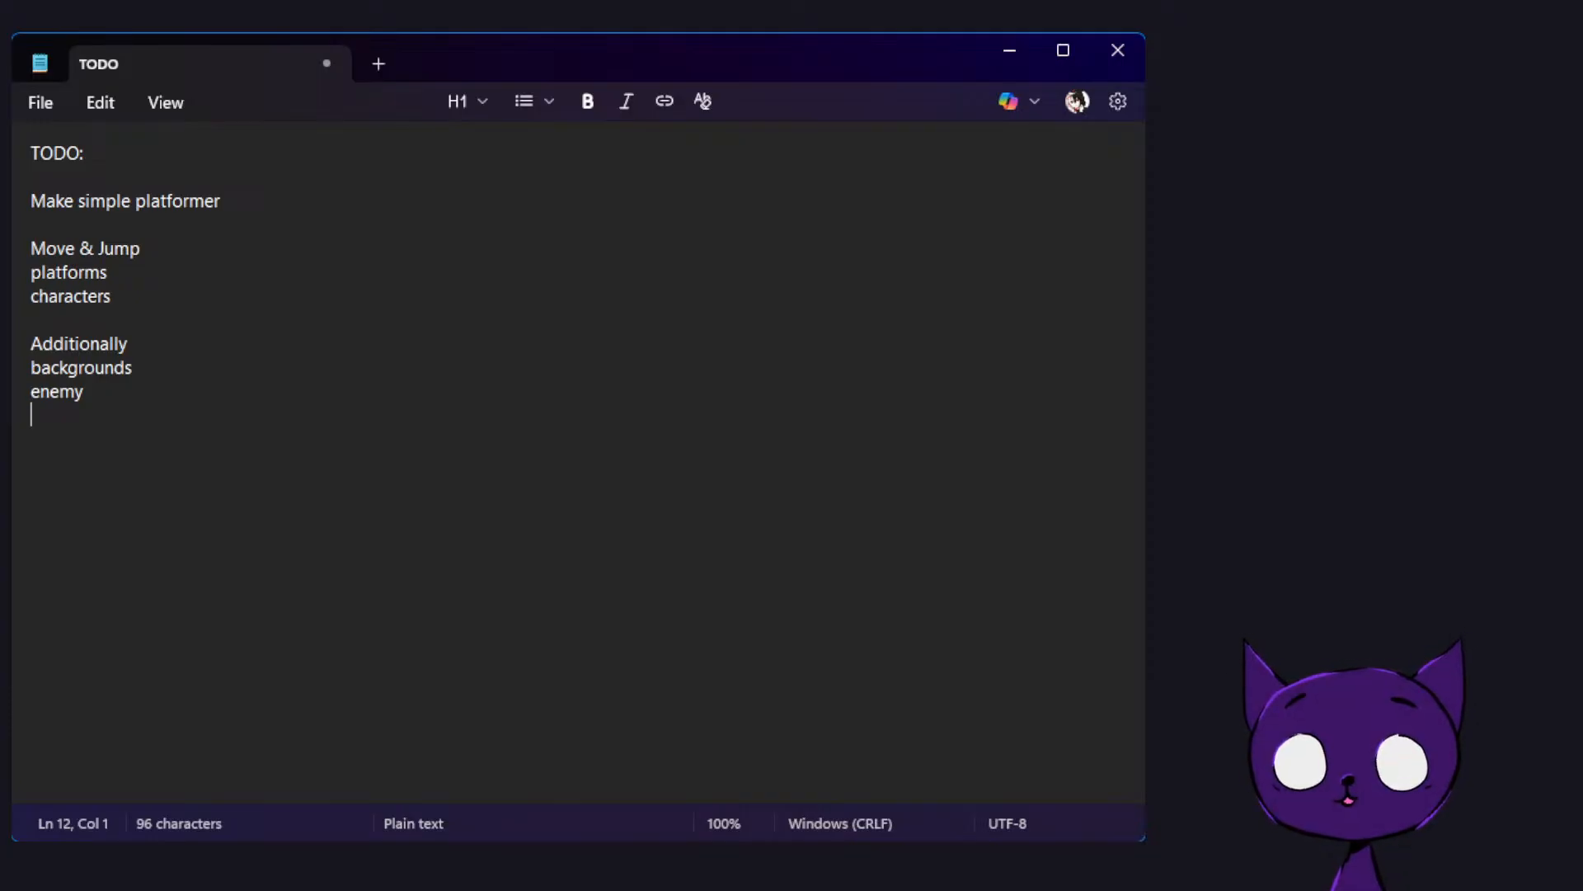
{"action": "type", "text": "fi"}
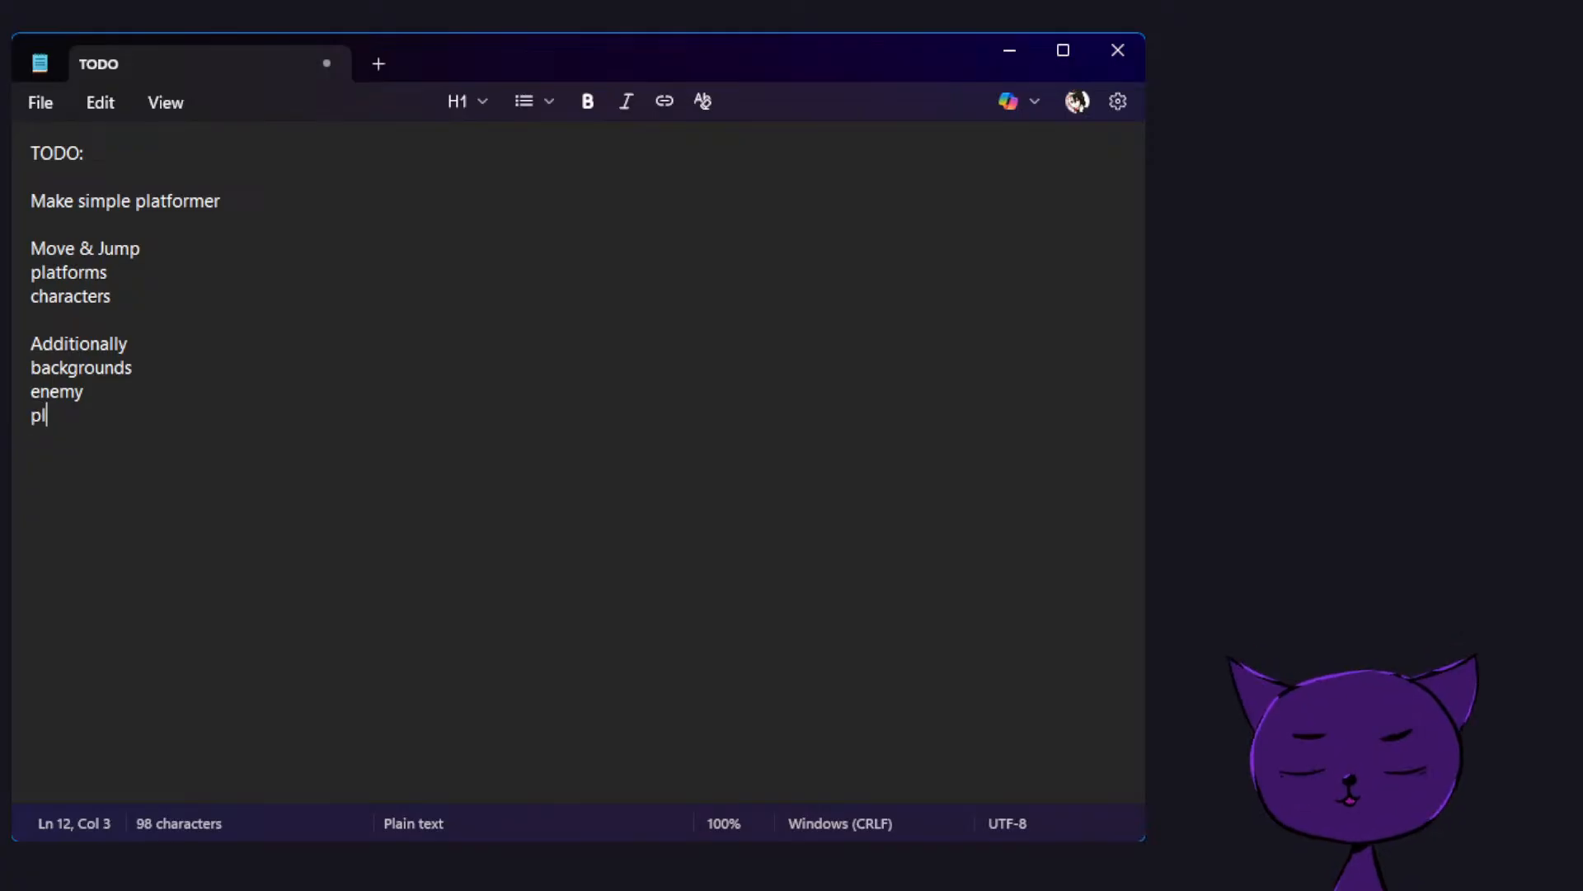
{"action": "key", "text": "BackSpace"}
{"action": "type", "text": "ig"}
{"action": "key", "text": "BackSpace"}
{"action": "key", "text": "BackSpace"}
{"action": "key", "text": "BackSpace"}
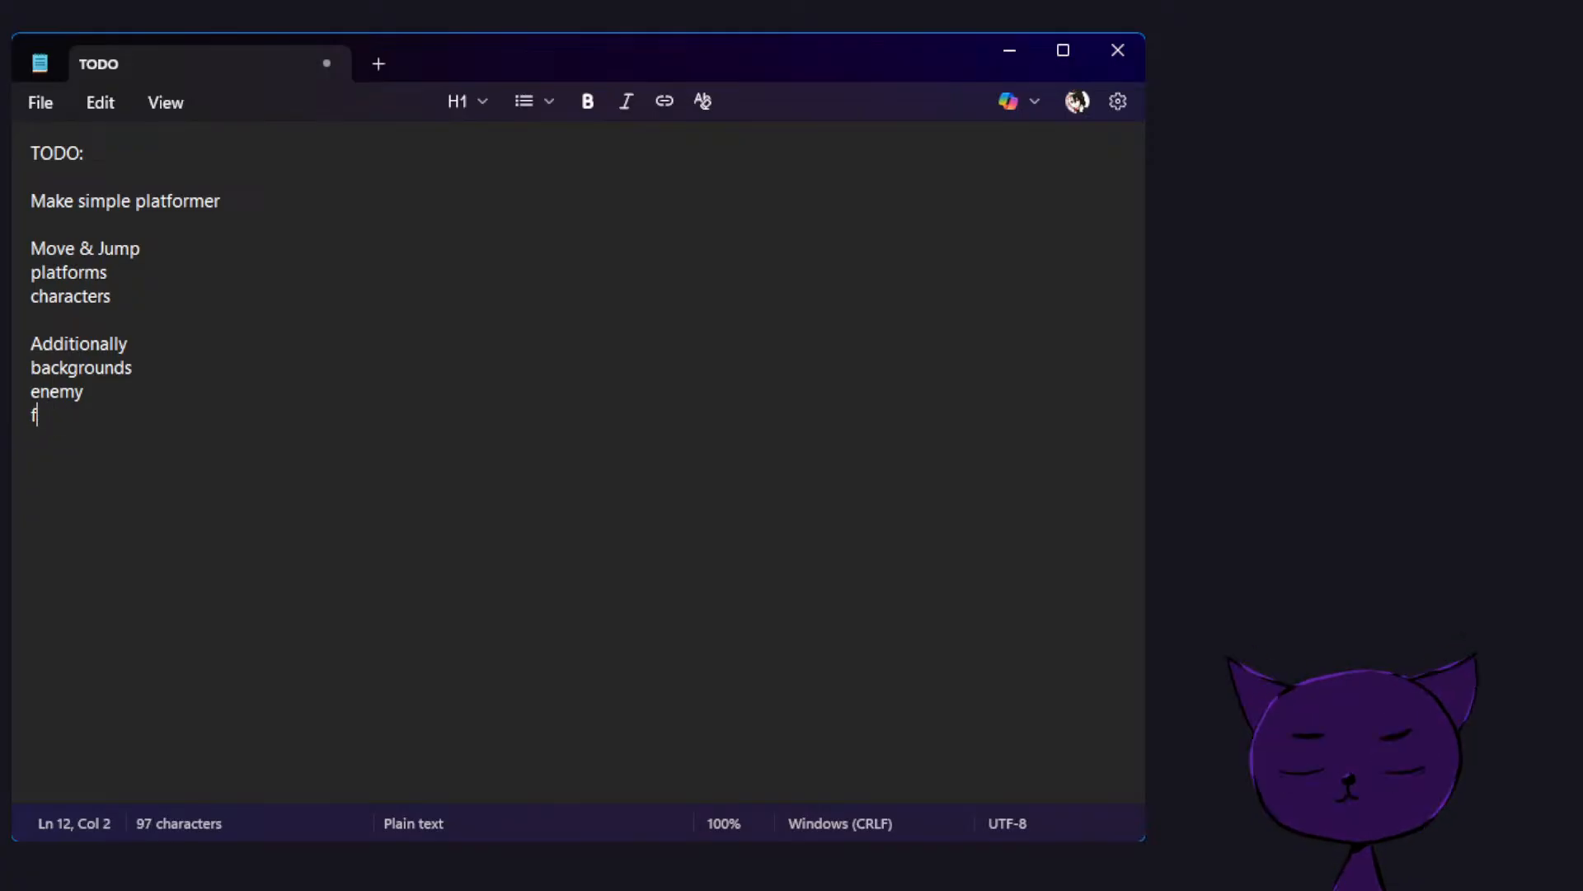
{"action": "type", "text": "goal"}
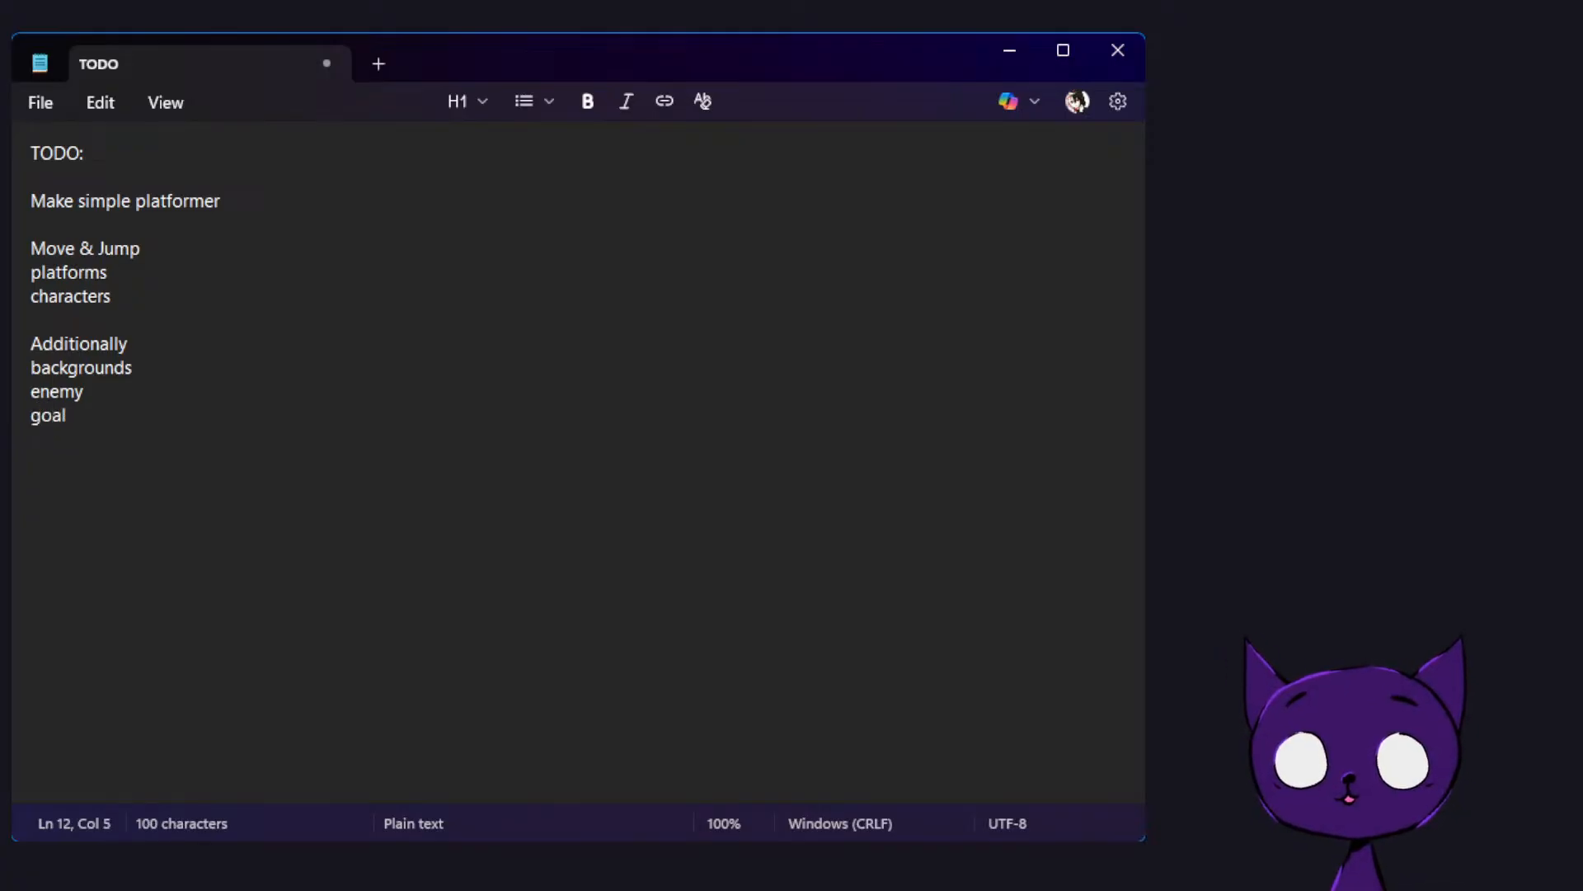
{"action": "key", "text": "ctrl+shift+Left"}
{"action": "key", "text": "BackSpace"}
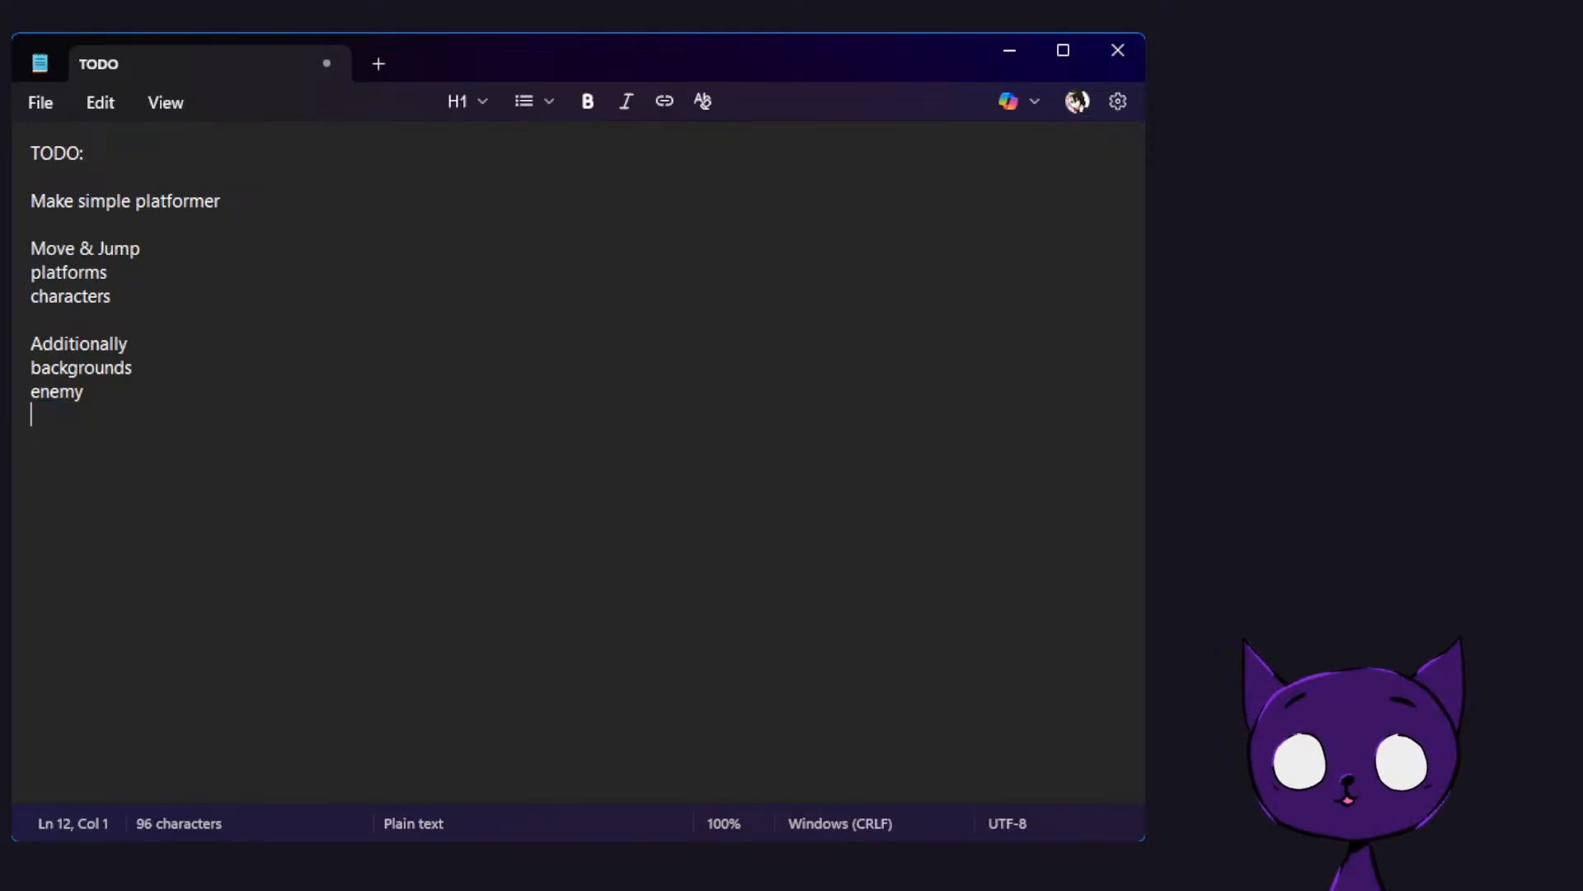
Insert the item "goal" directly below "characters", keeping a blank line before "Additionally"
{"action": "key", "text": "Up"}
{"action": "key", "text": "Up"}
{"action": "key", "text": "Up"}
{"action": "key", "text": "Up"}
{"action": "key", "text": "Return"}
{"action": "key", "text": "Up"}
{"action": "type", "text": "goal"}
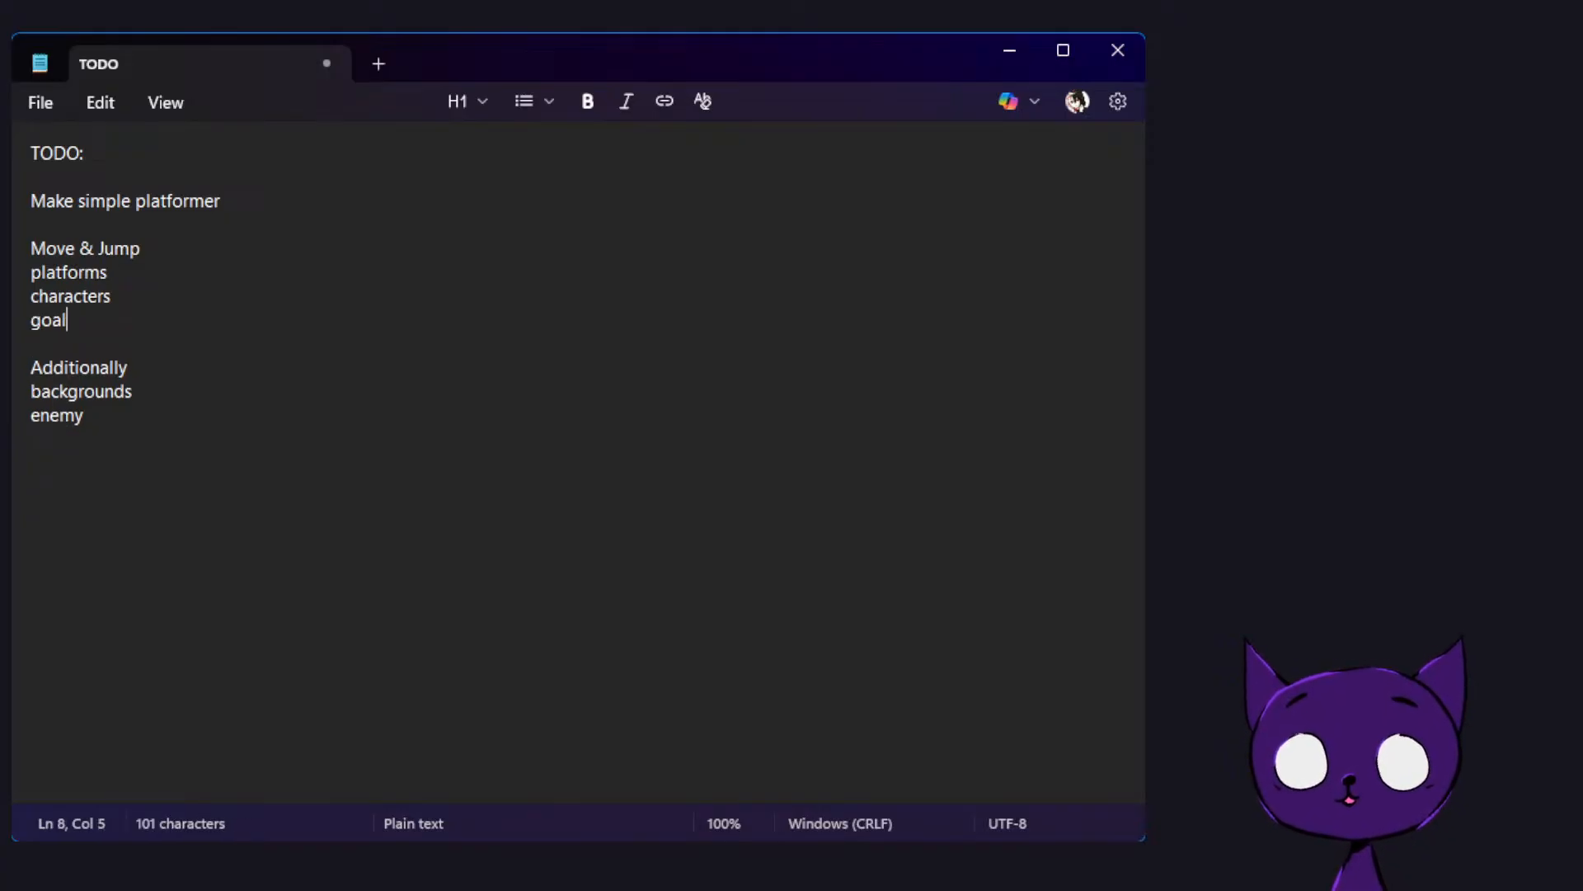
Insert the section heading "# Fundamentals" on a new line directly above "Move & Jump"
{"action": "key", "text": "Up"}
{"action": "key", "text": "Up"}
{"action": "key", "text": "Up"}
{"action": "key", "text": "Up"}
{"action": "key", "text": "Return"}
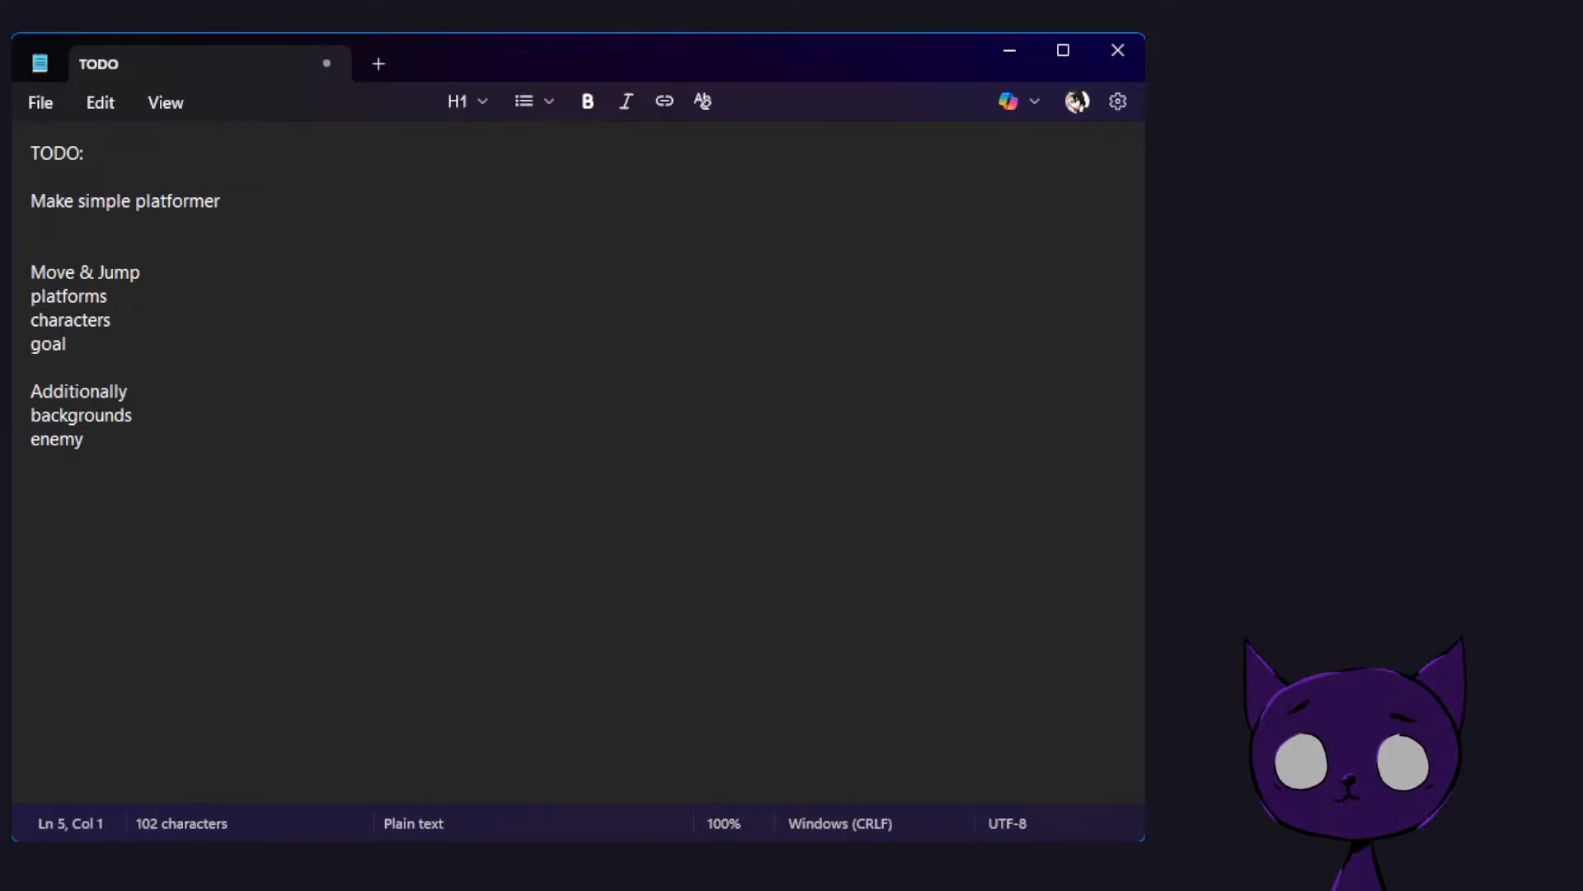
{"action": "type", "text": "FUn"}
{"action": "key", "text": "BackSpace"}
{"action": "key", "text": "BackSpace"}
{"action": "key", "text": "BackSpace"}
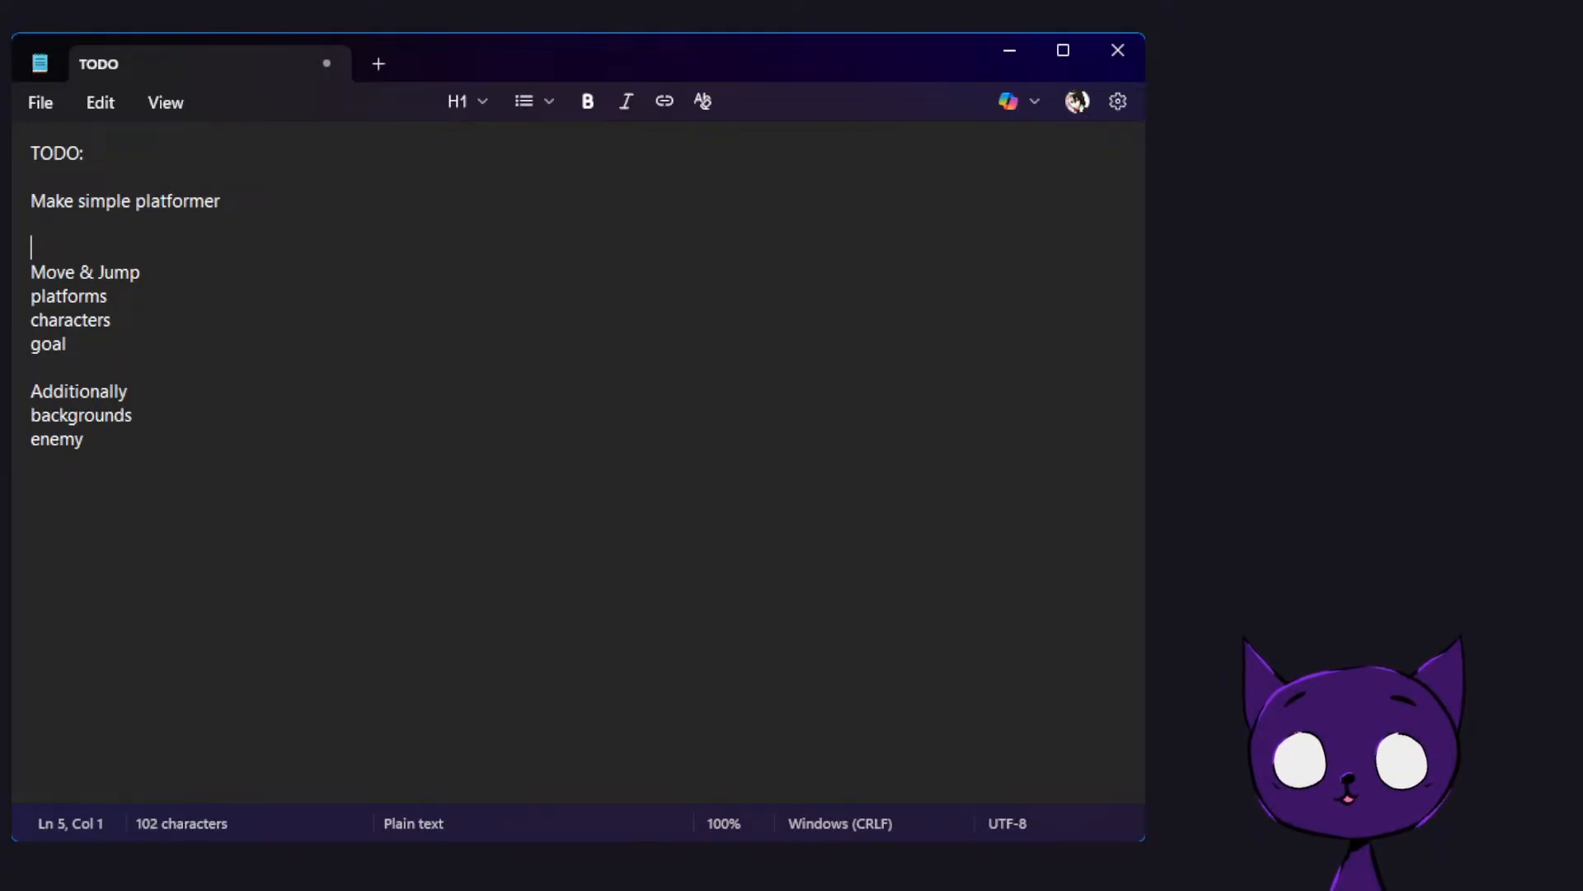
{"action": "type", "text": "# FUnd"}
{"action": "key", "text": "BackSpace"}
{"action": "key", "text": "BackSpace"}
{"action": "key", "text": "BackSpace"}
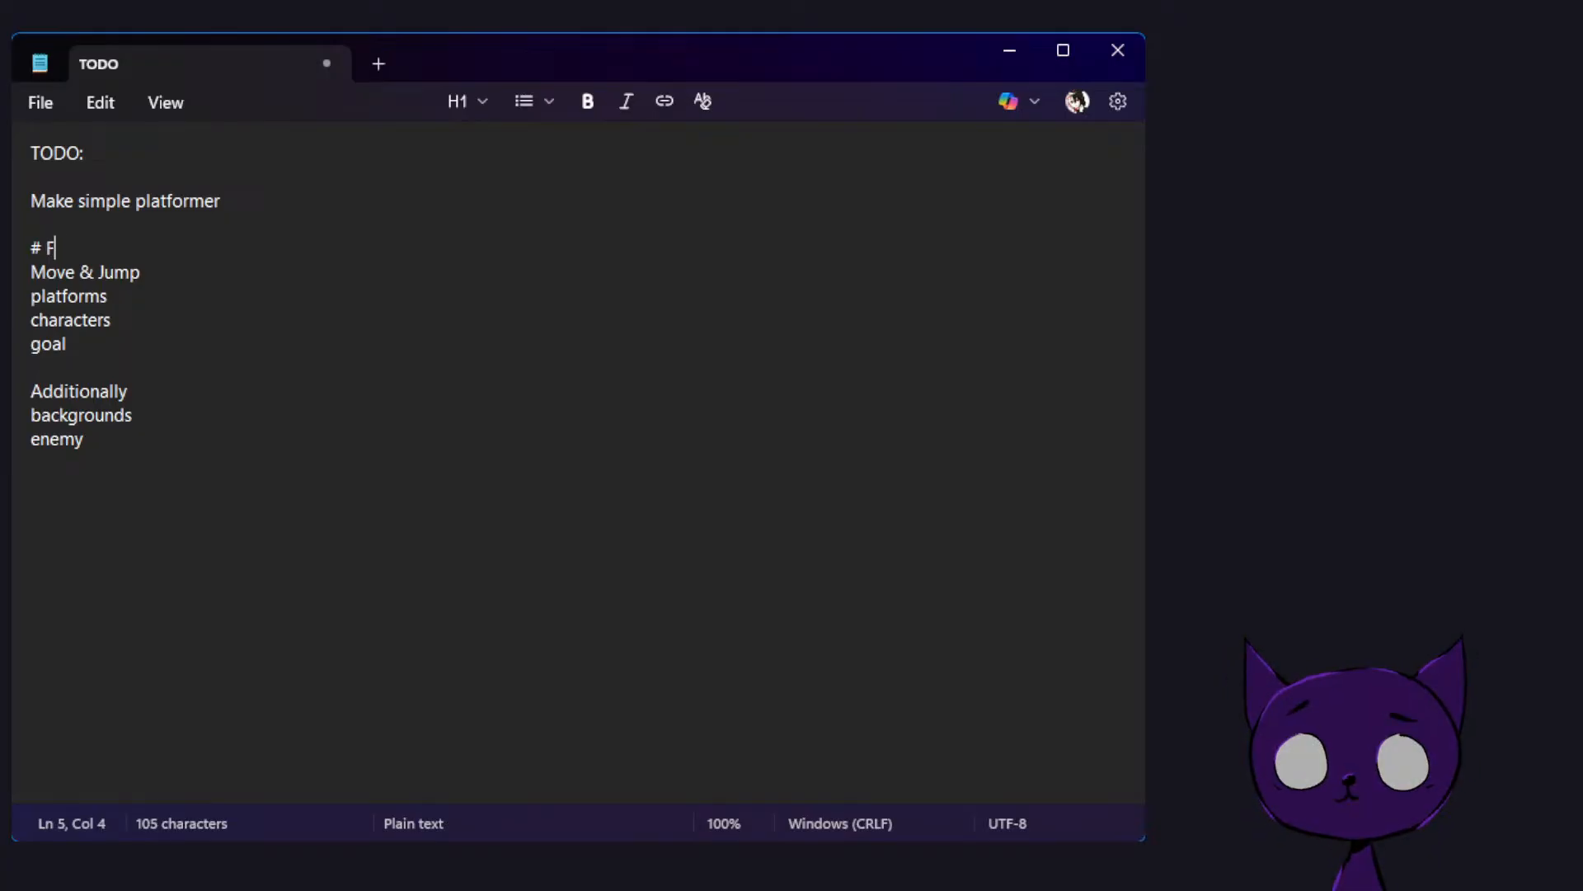
{"action": "type", "text": "undamentals"}
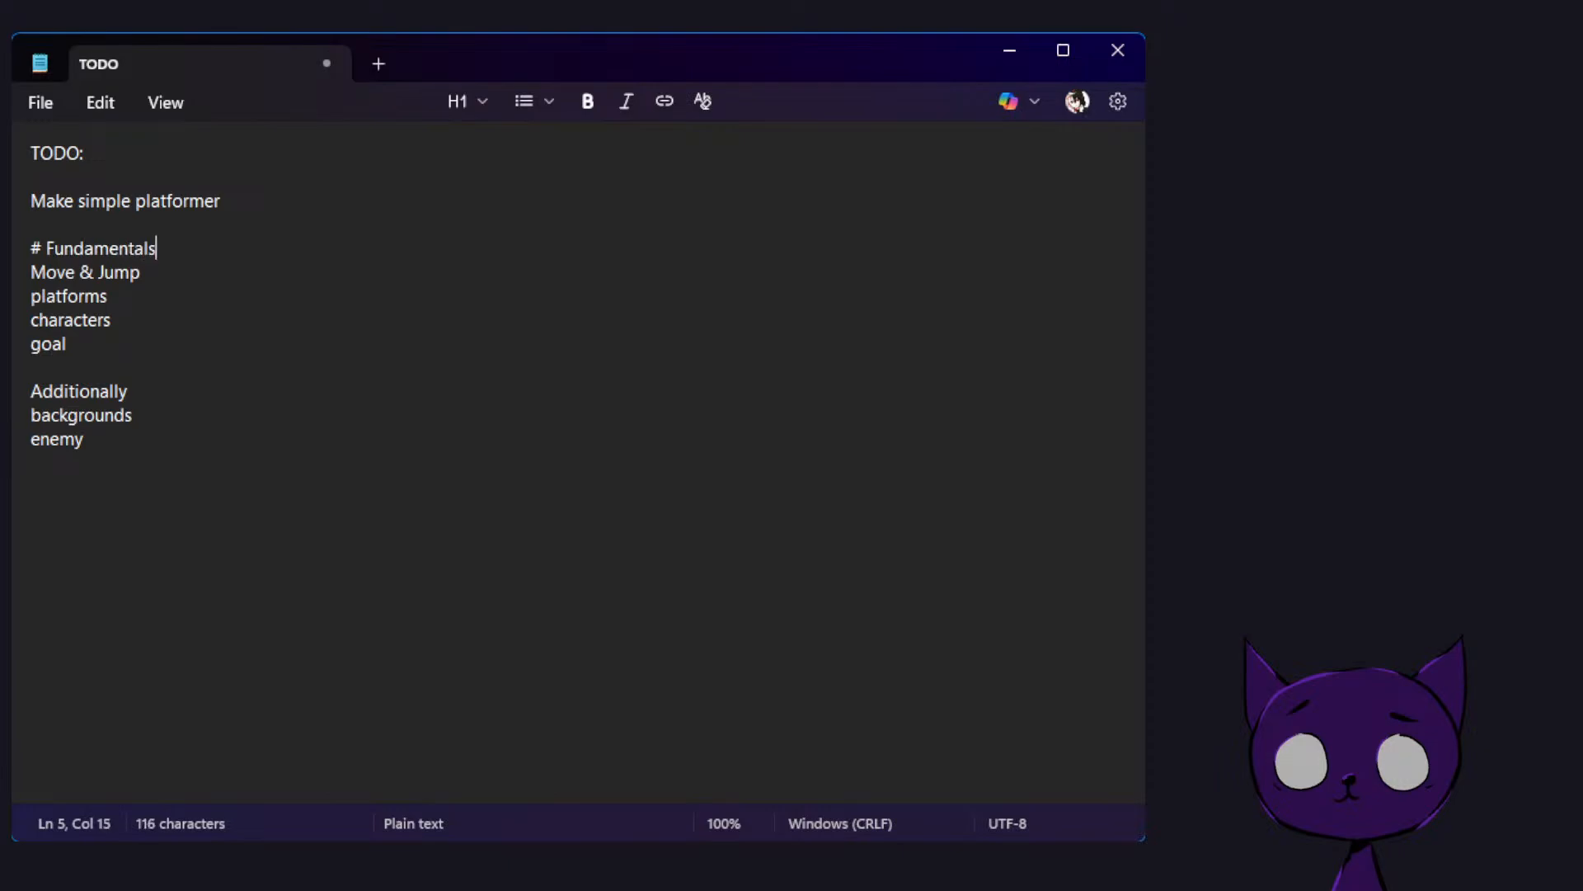
Mark the "Additionally" heading with a leading "# "
{"action": "key", "text": "Down"}
{"action": "key", "text": "Down"}
{"action": "key", "text": "Down"}
{"action": "key", "text": "Down"}
{"action": "key", "text": "Down"}
{"action": "key", "text": "Down"}
{"action": "key", "text": "Left"}
{"action": "key", "text": "Left"}
{"action": "key", "text": "Left"}
{"action": "key", "text": "Left"}
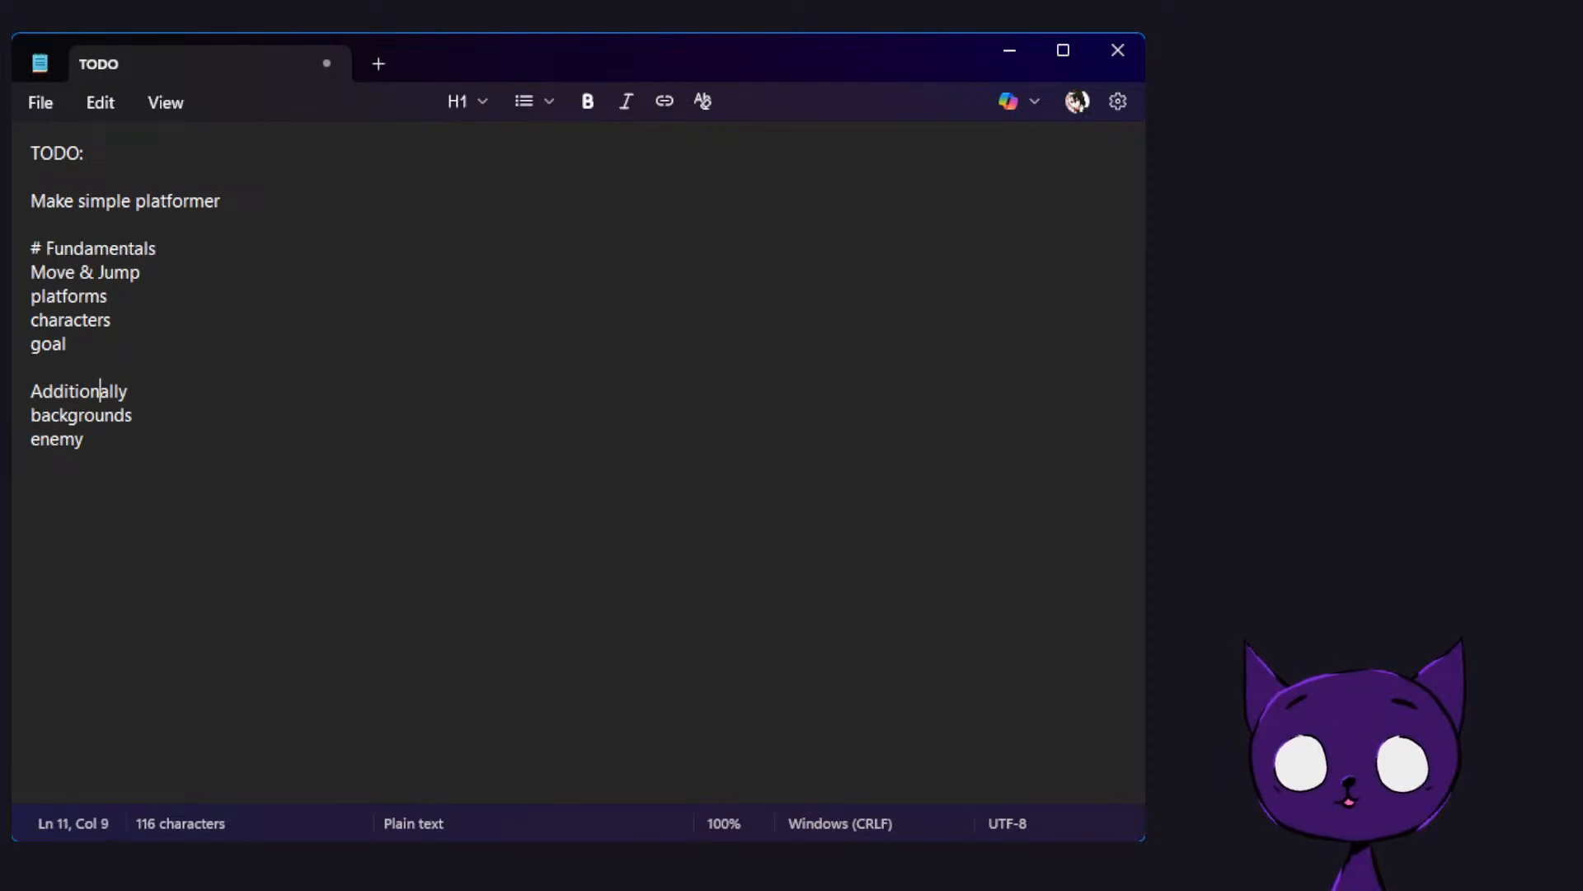
{"action": "key", "text": "Home"}
{"action": "type", "text": "#"}
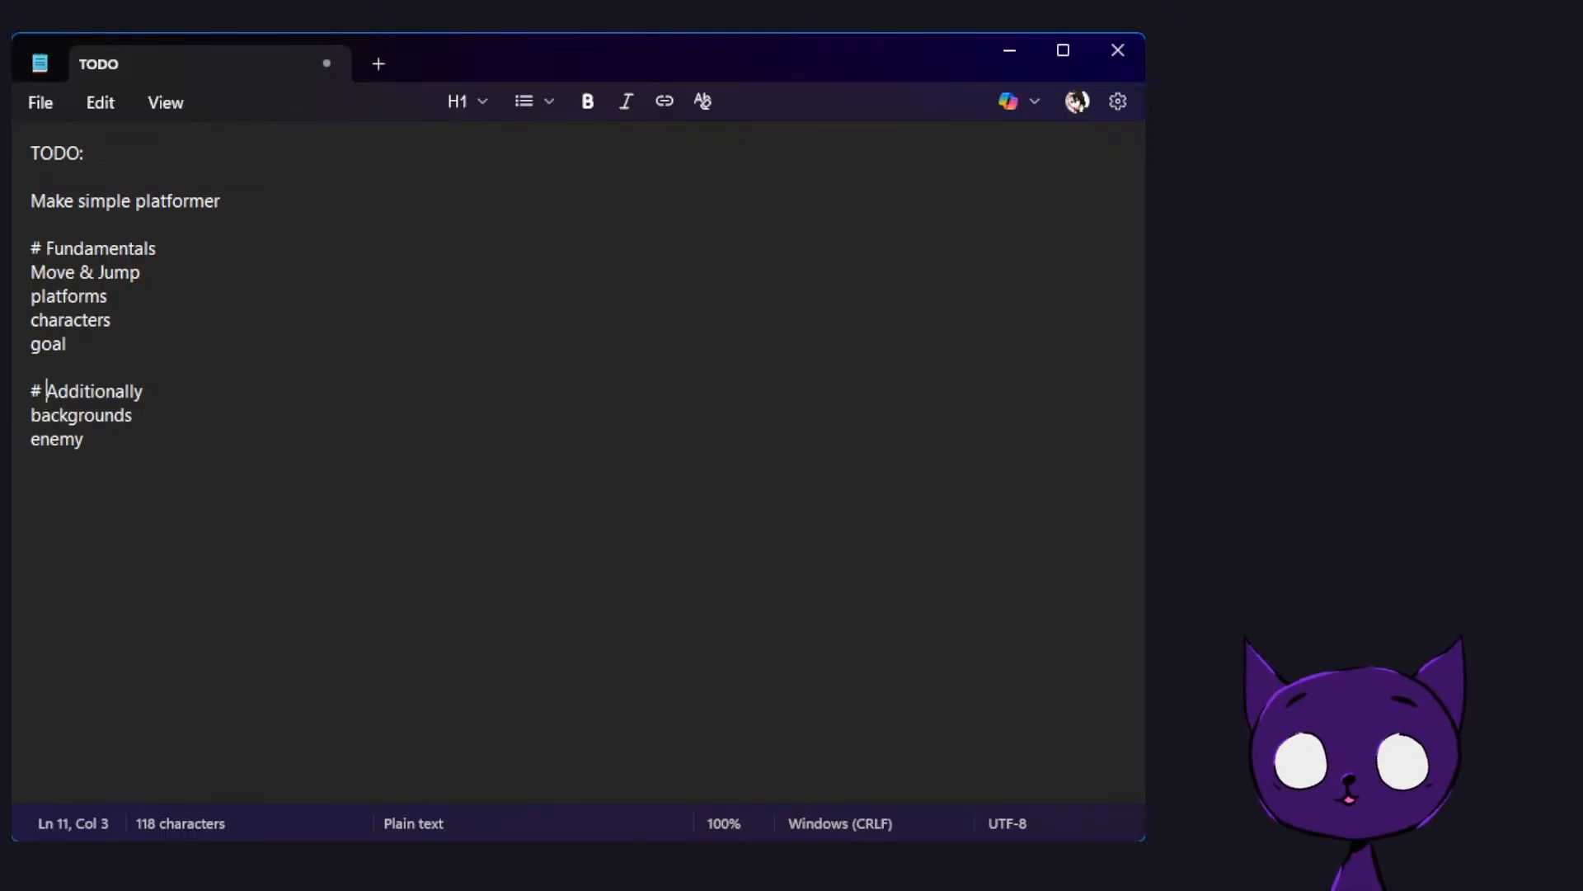
Add the item "Good UI" on the line below "enemy"
{"action": "key", "text": "Down"}
{"action": "key", "text": "Down"}
{"action": "key", "text": "Down"}
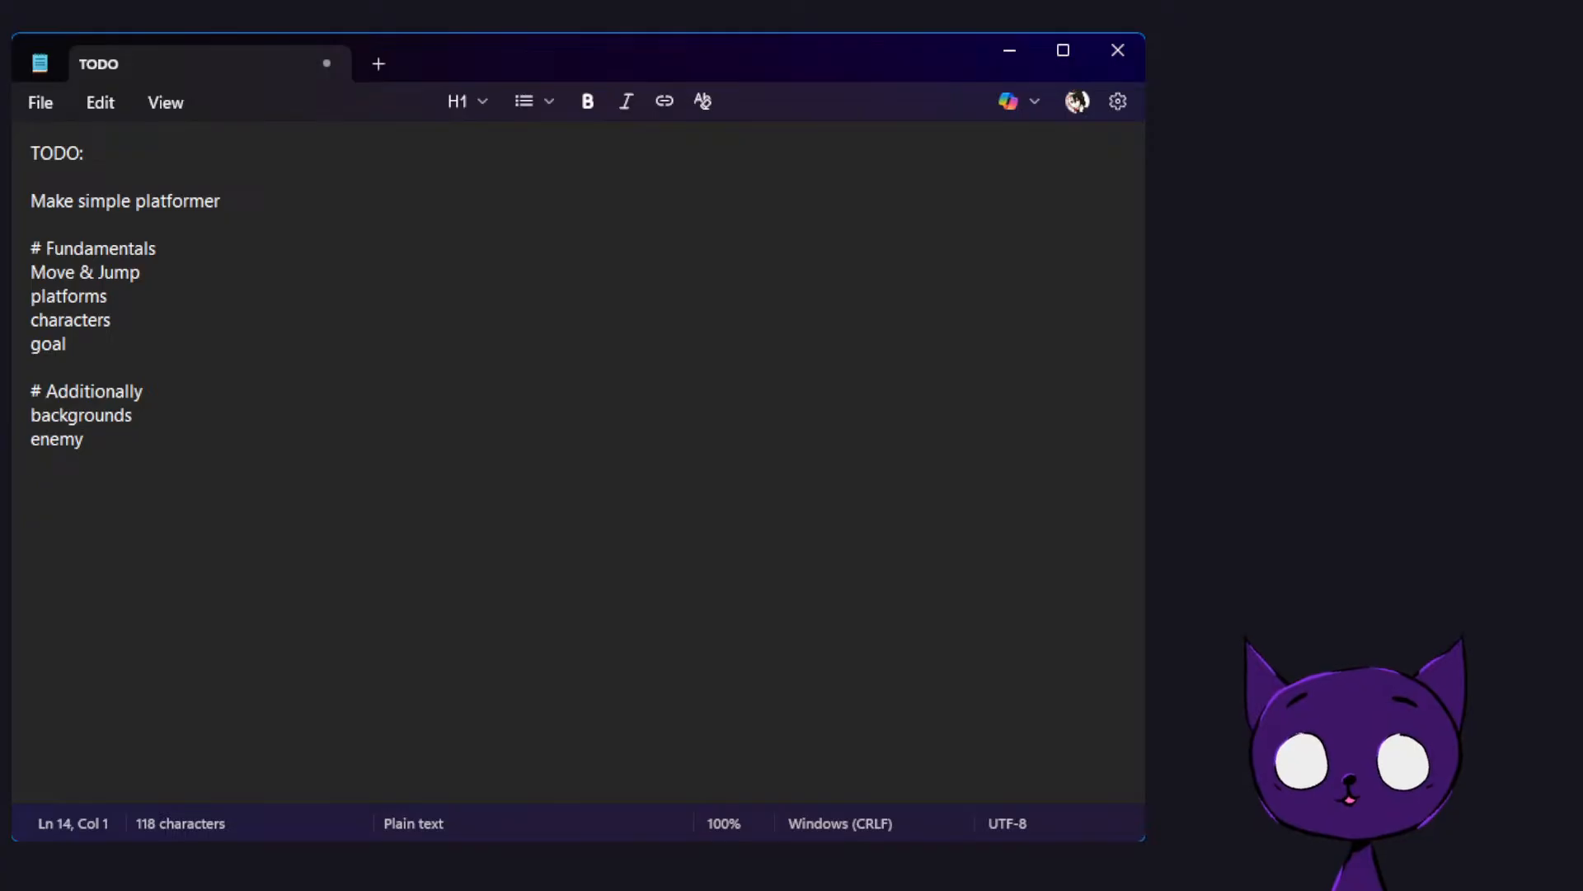
{"action": "type", "text": "Good UI"}
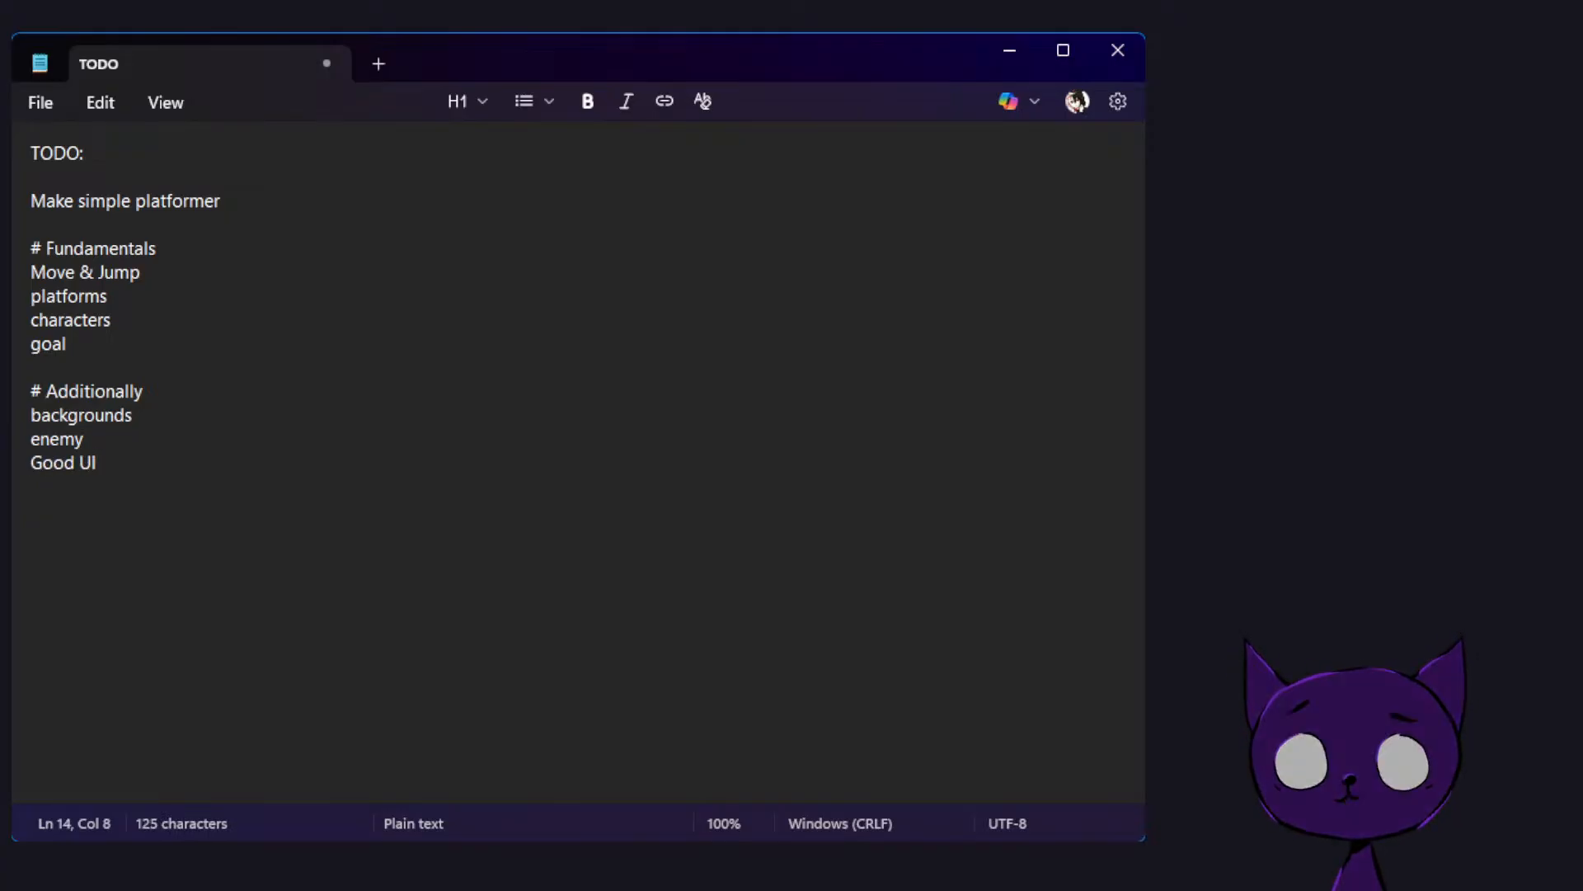
Insert the item "UI" directly below "goal" in the Fundamentals section
{"action": "key", "text": "Up"}
{"action": "key", "text": "Up"}
{"action": "key", "text": "Up"}
{"action": "key", "text": "Up"}
{"action": "key", "text": "Up"}
{"action": "key", "text": "Return"}
{"action": "type", "text": "U"}
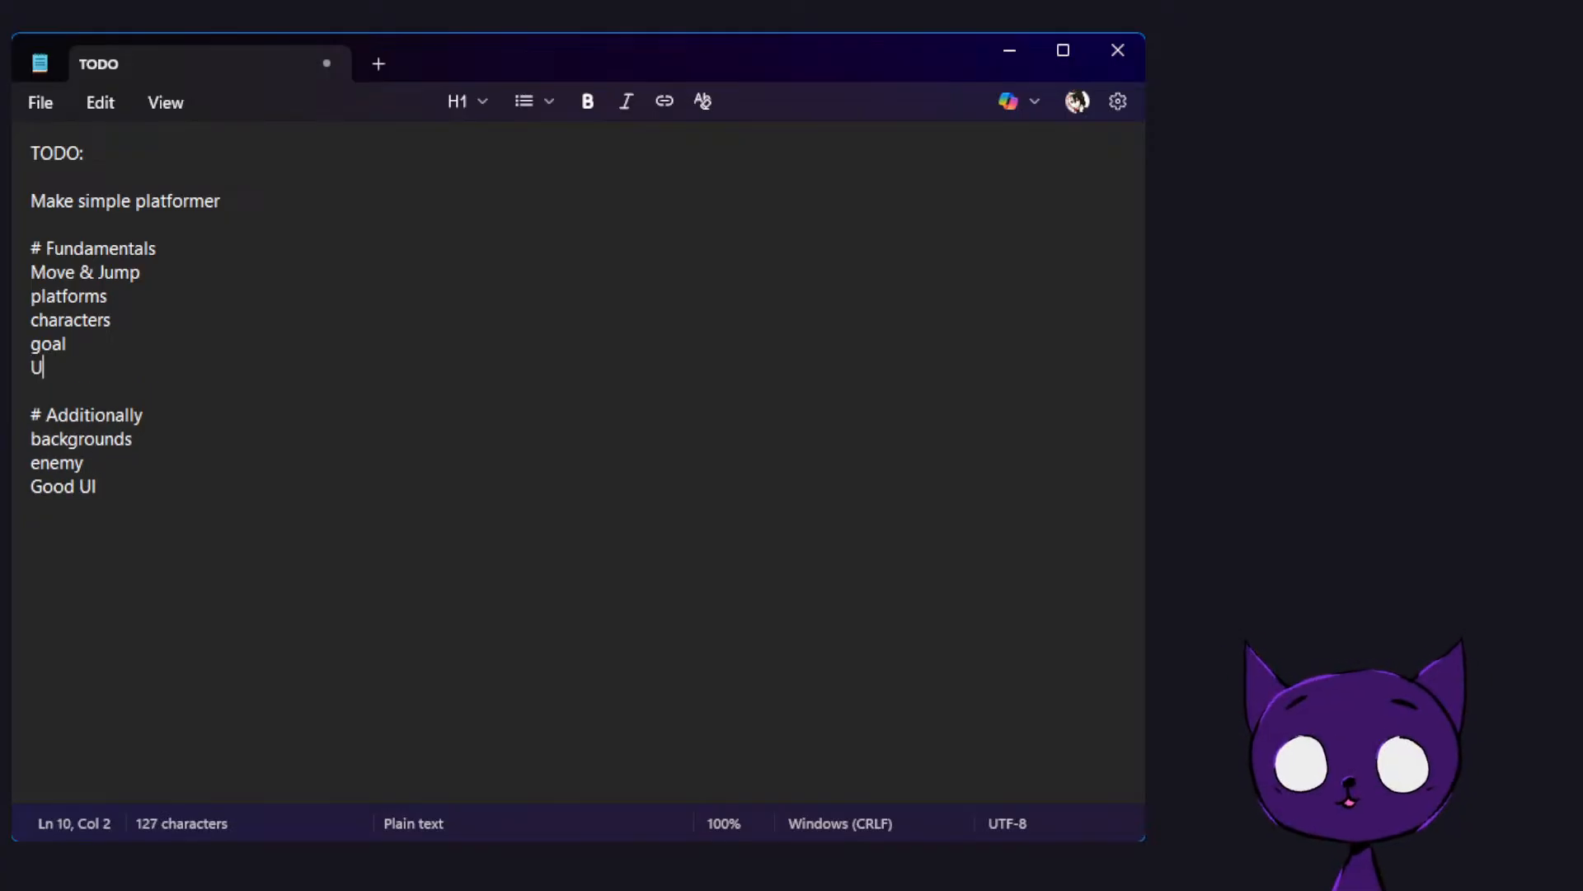
{"action": "type", "text": "I"}
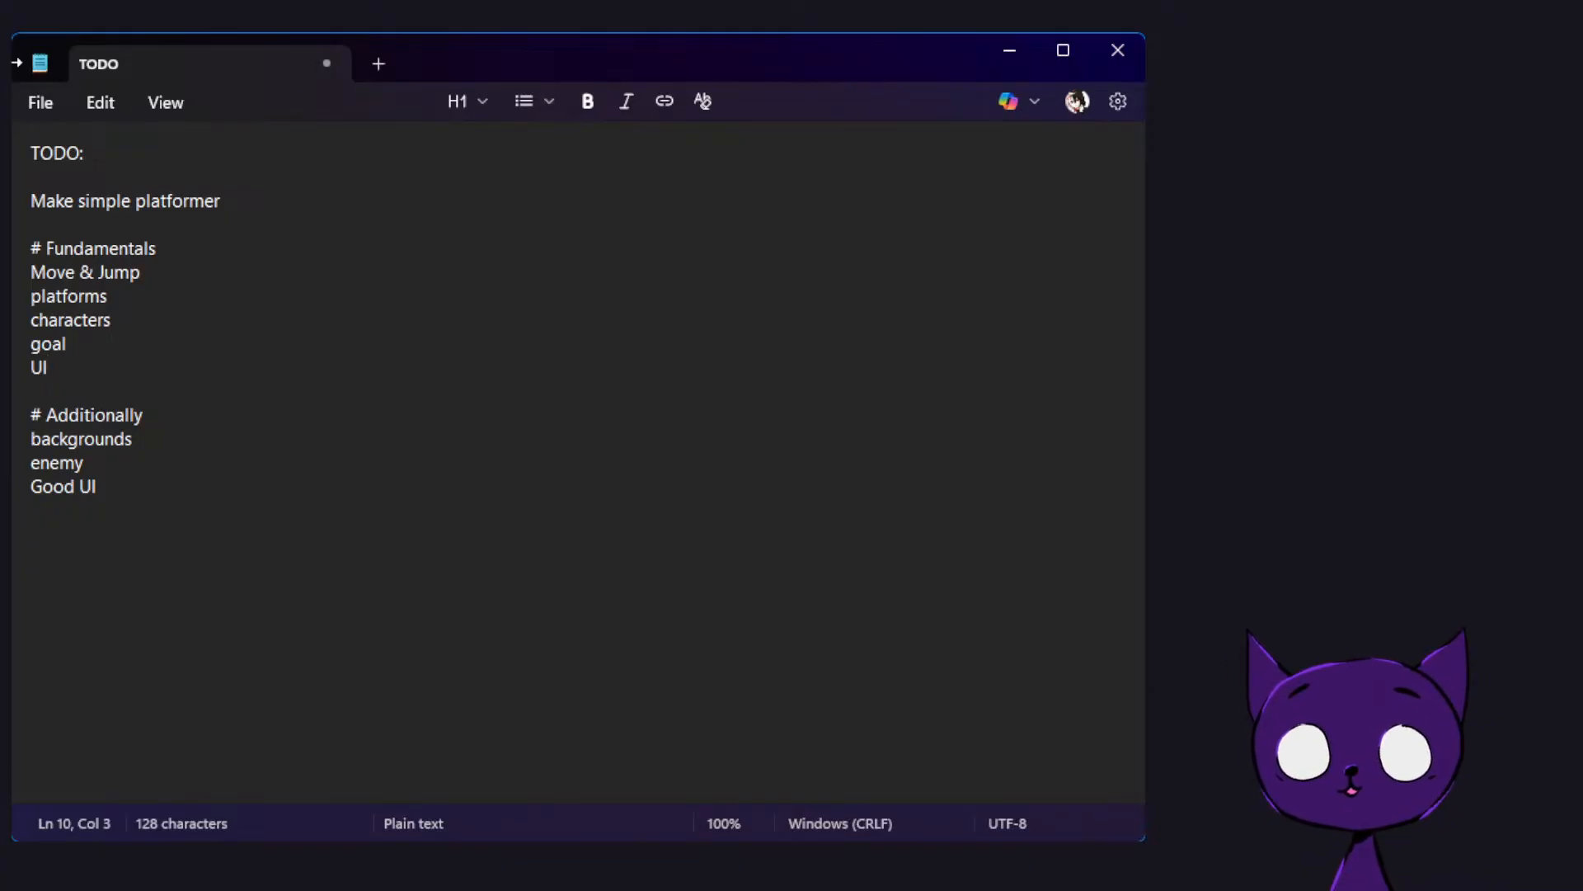
Minimize the note, switch to the Godot editor and add a CharacterBody2D node as a child of Main
{"action": "left_click_drag", "start_coordinate": [12, 62], "coordinate": [0, 63]}
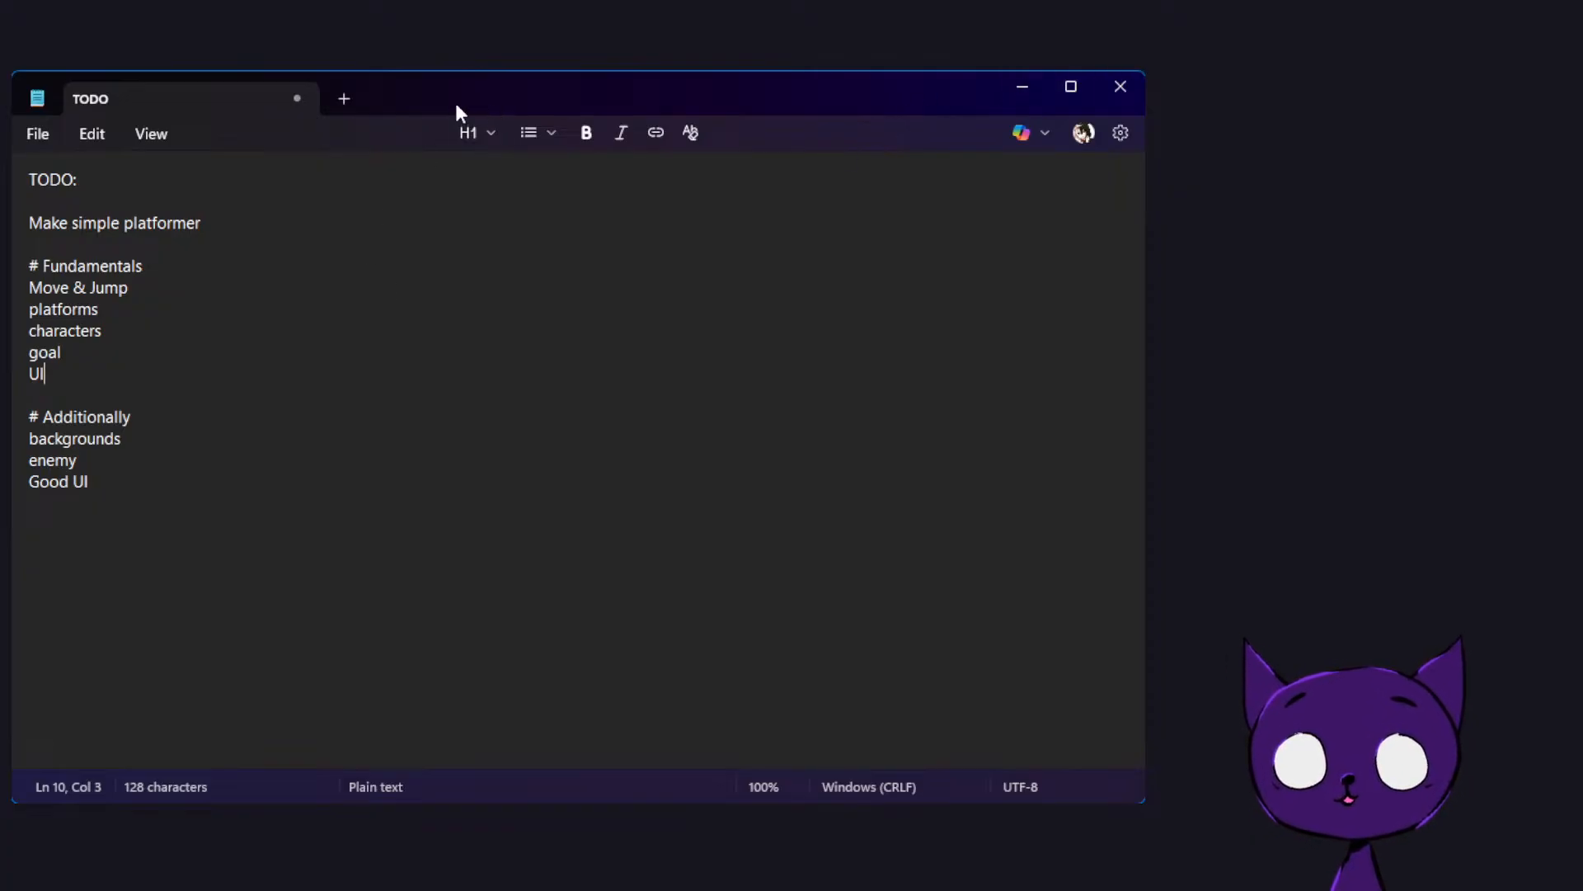
{"action": "left_click", "coordinate": [1019, 83]}
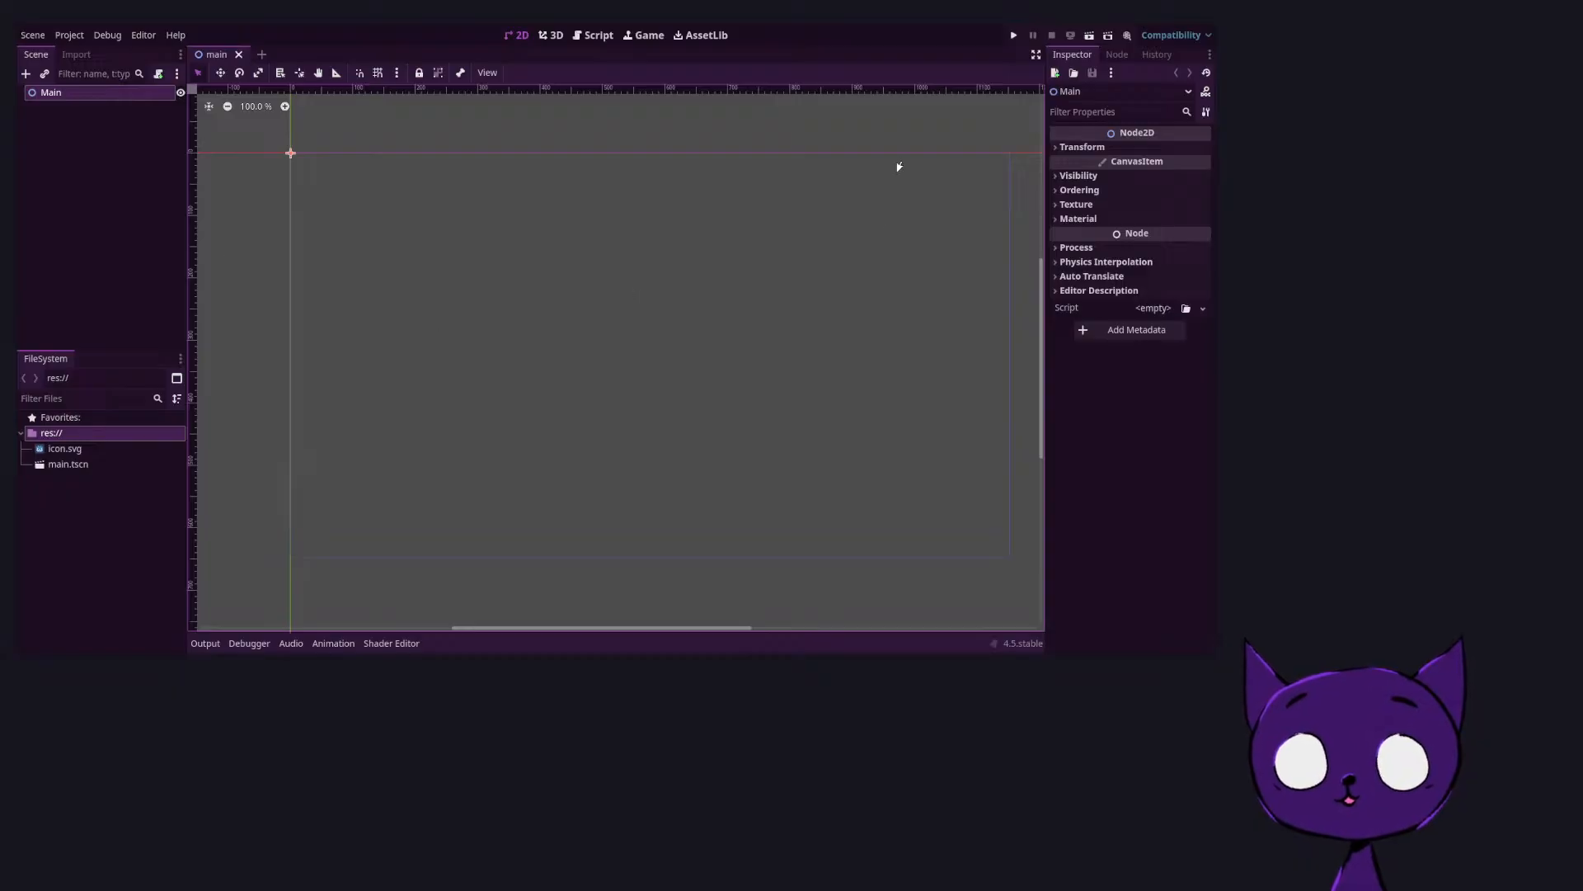
{"action": "left_click", "coordinate": [575, 370]}
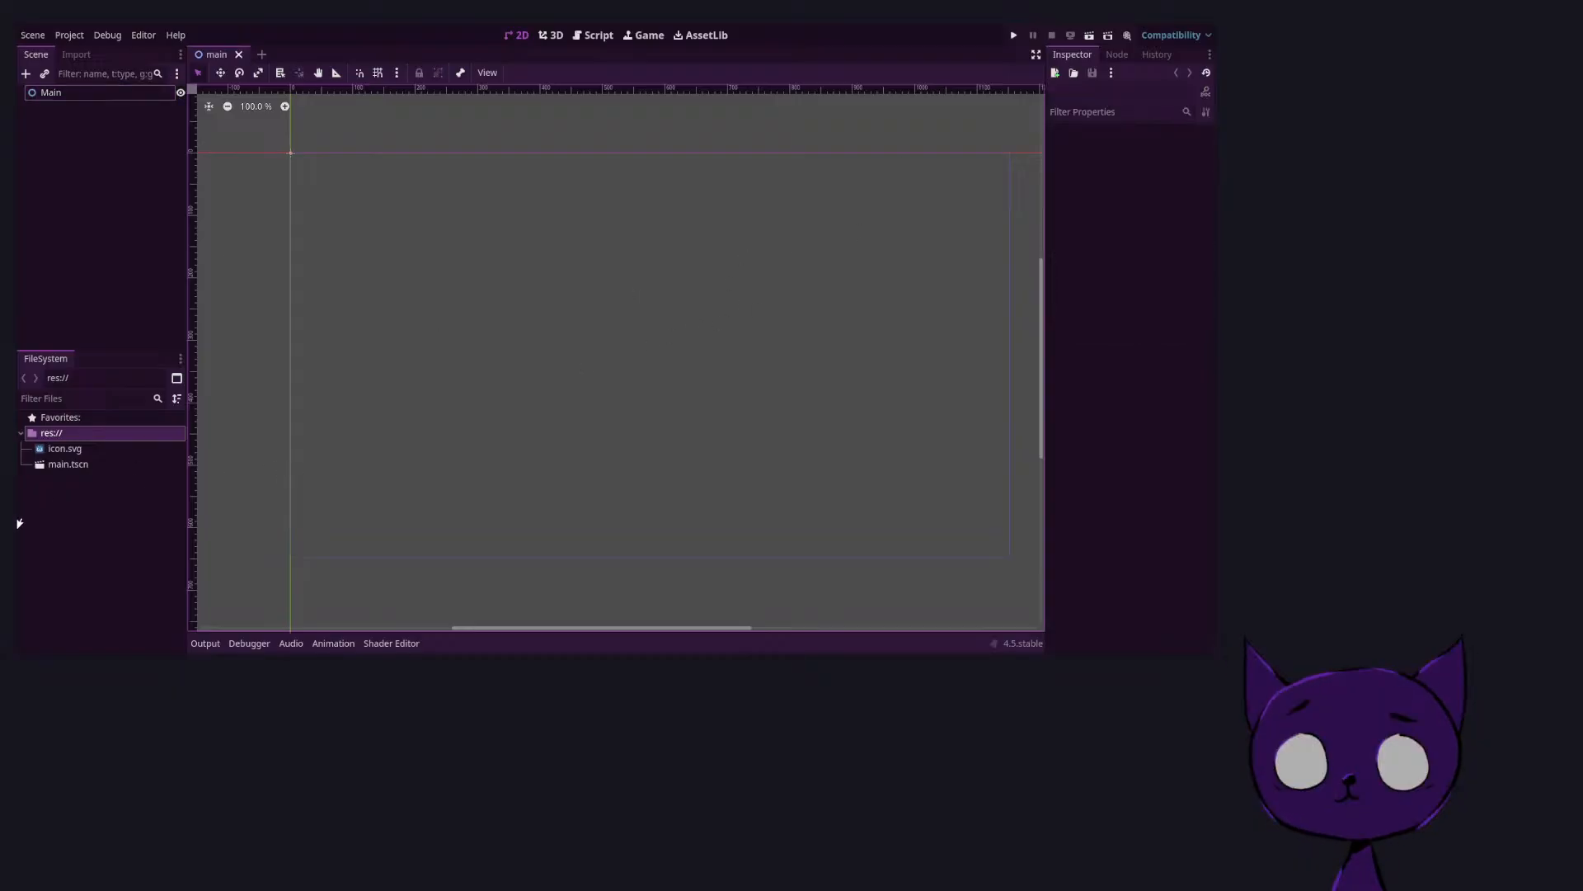
{"action": "left_click", "coordinate": [51, 92]}
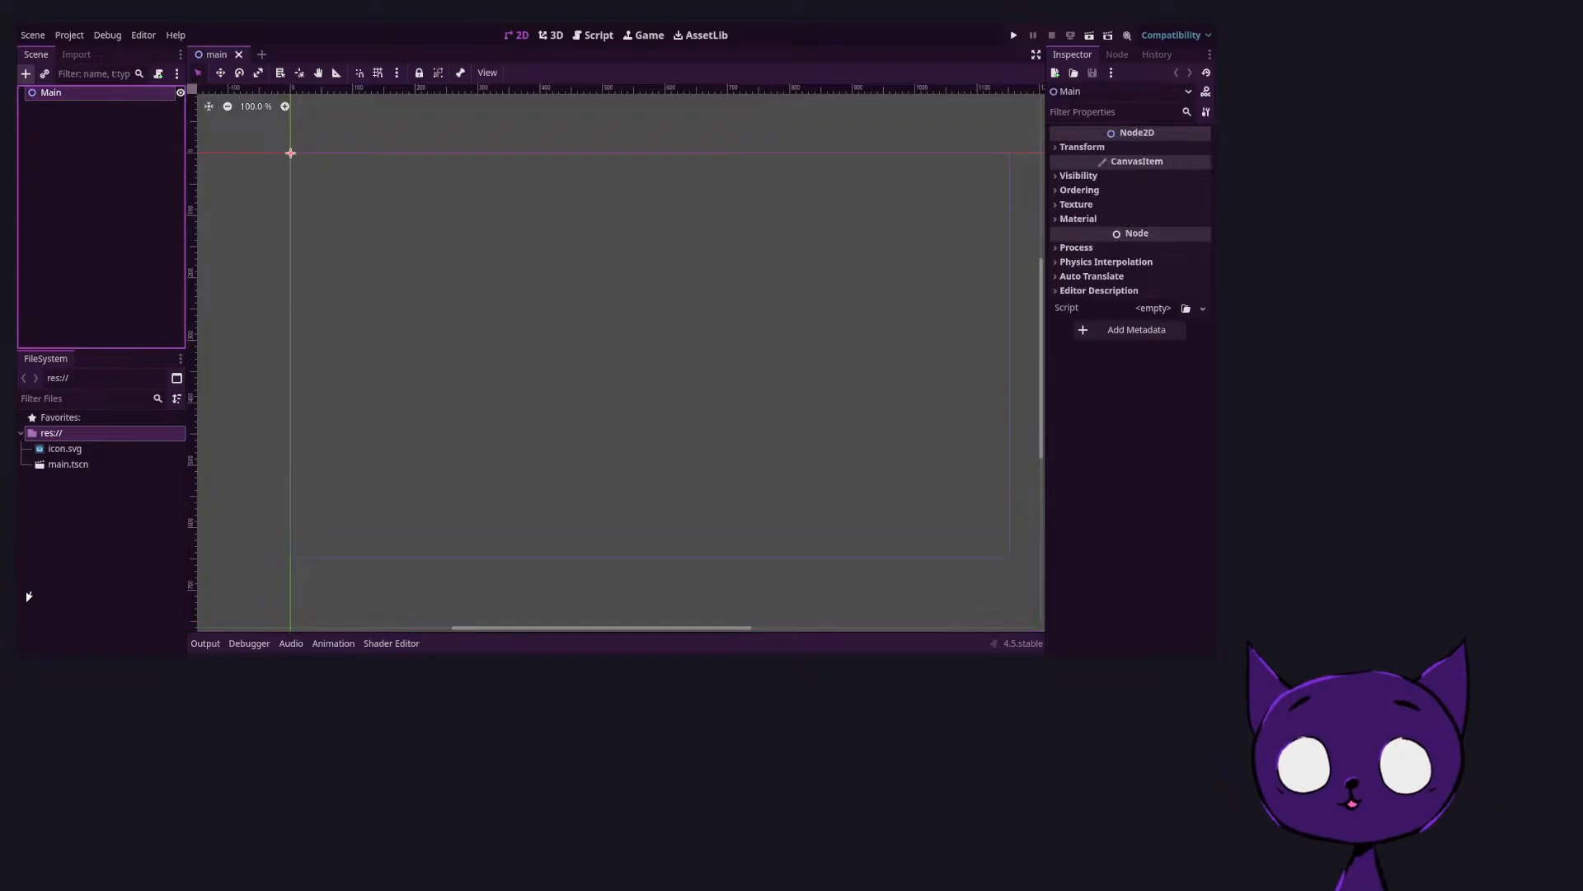
{"action": "left_click", "coordinate": [27, 74]}
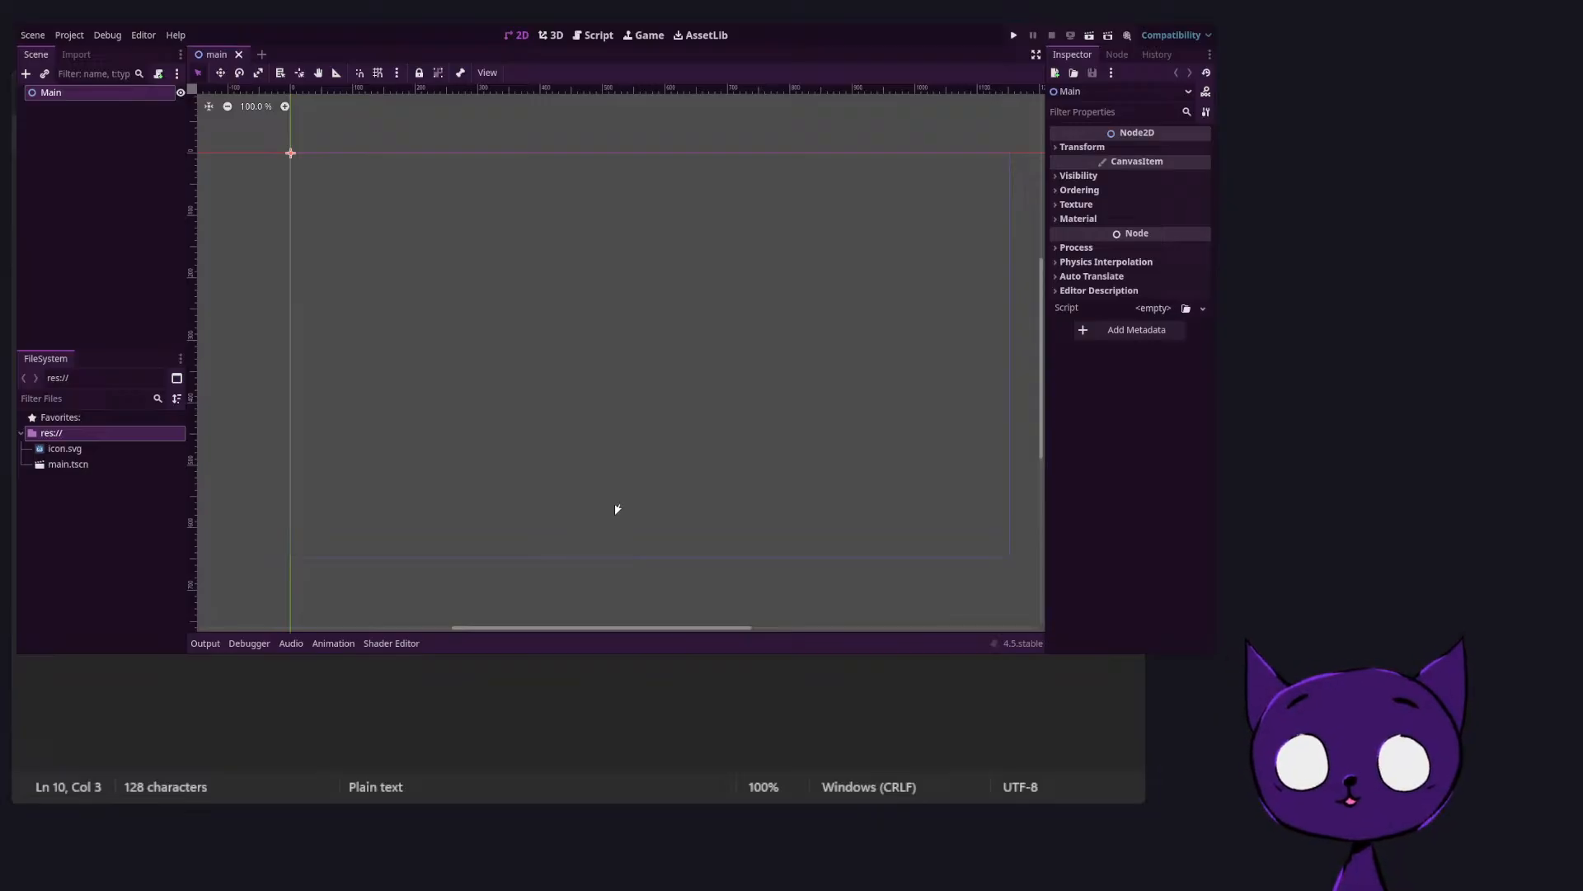
{"action": "key", "text": "Return"}
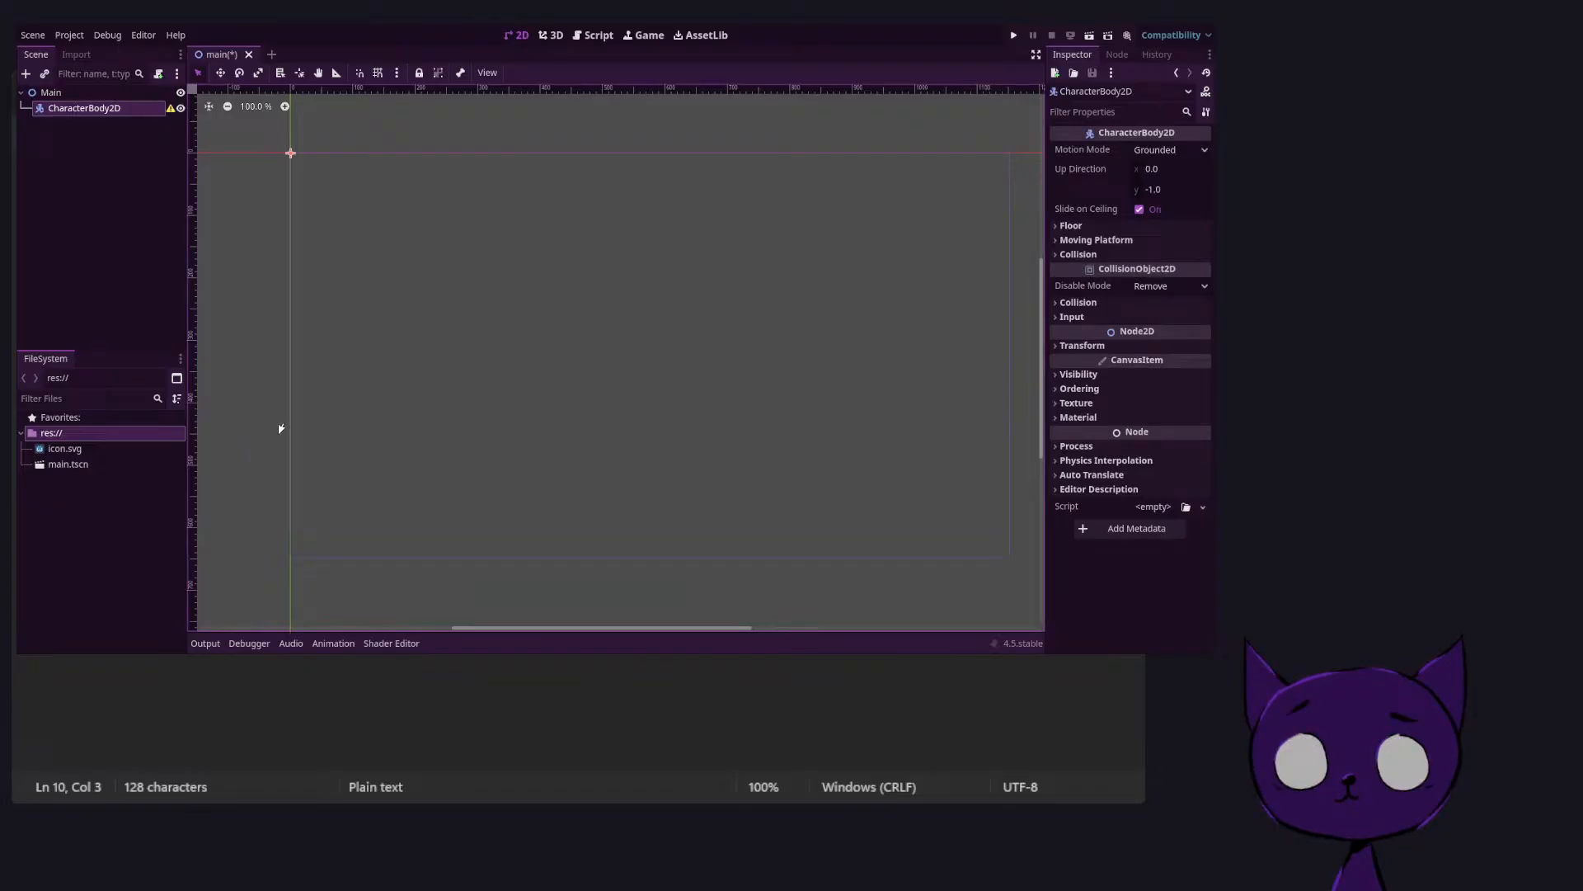
Place icon.svg at the scene origin as a sprite and make it a child of CharacterBody2D
{"action": "key", "text": "alt+Tab"}
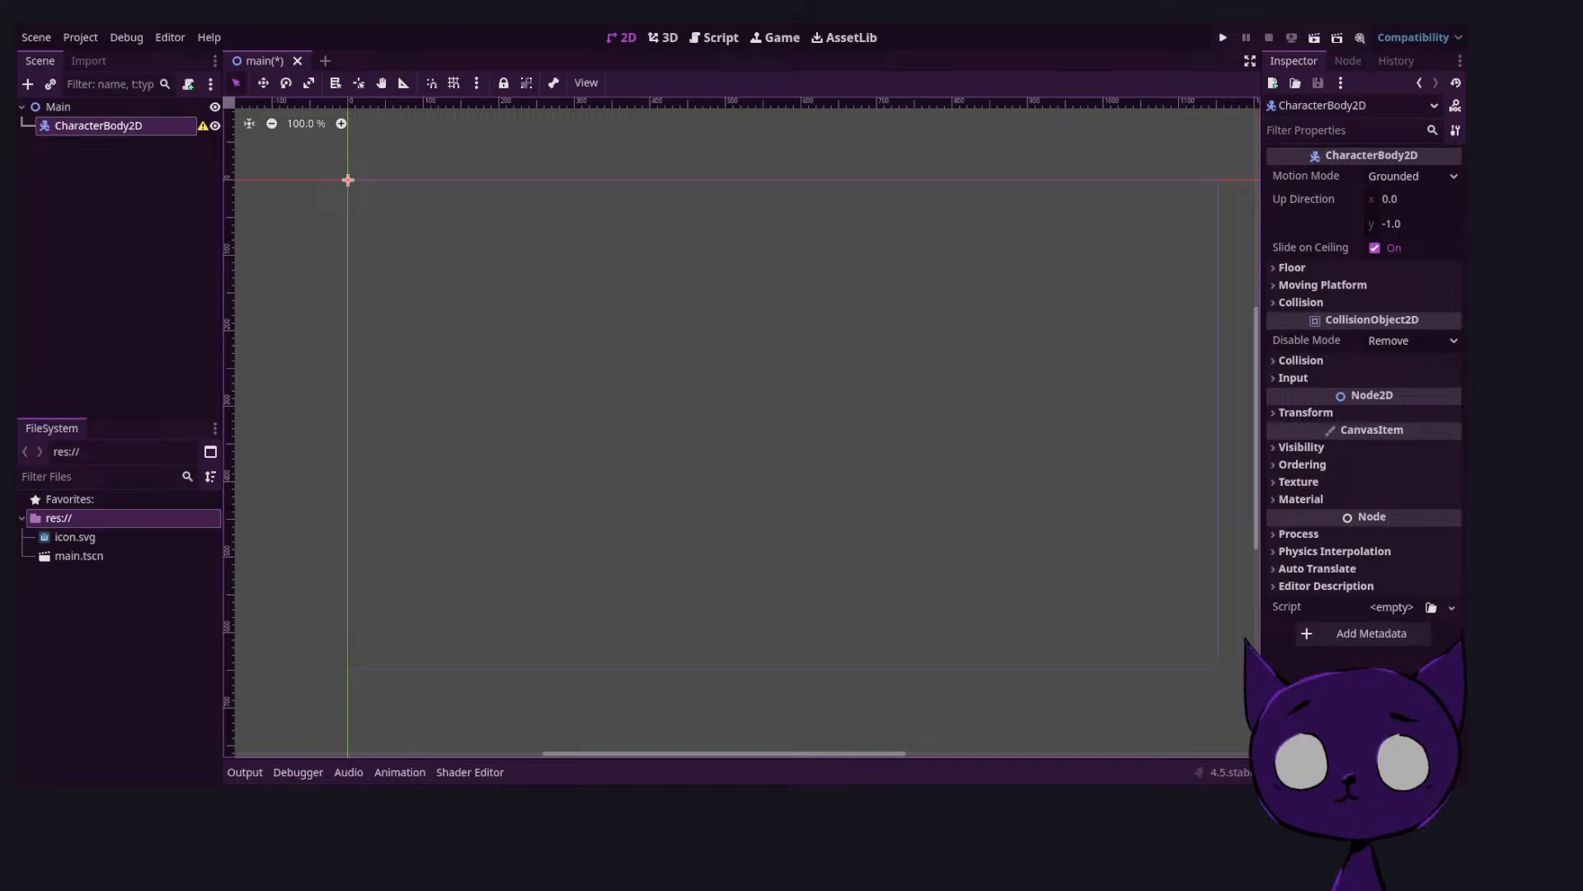
{"action": "left_click", "coordinate": [154, 665]}
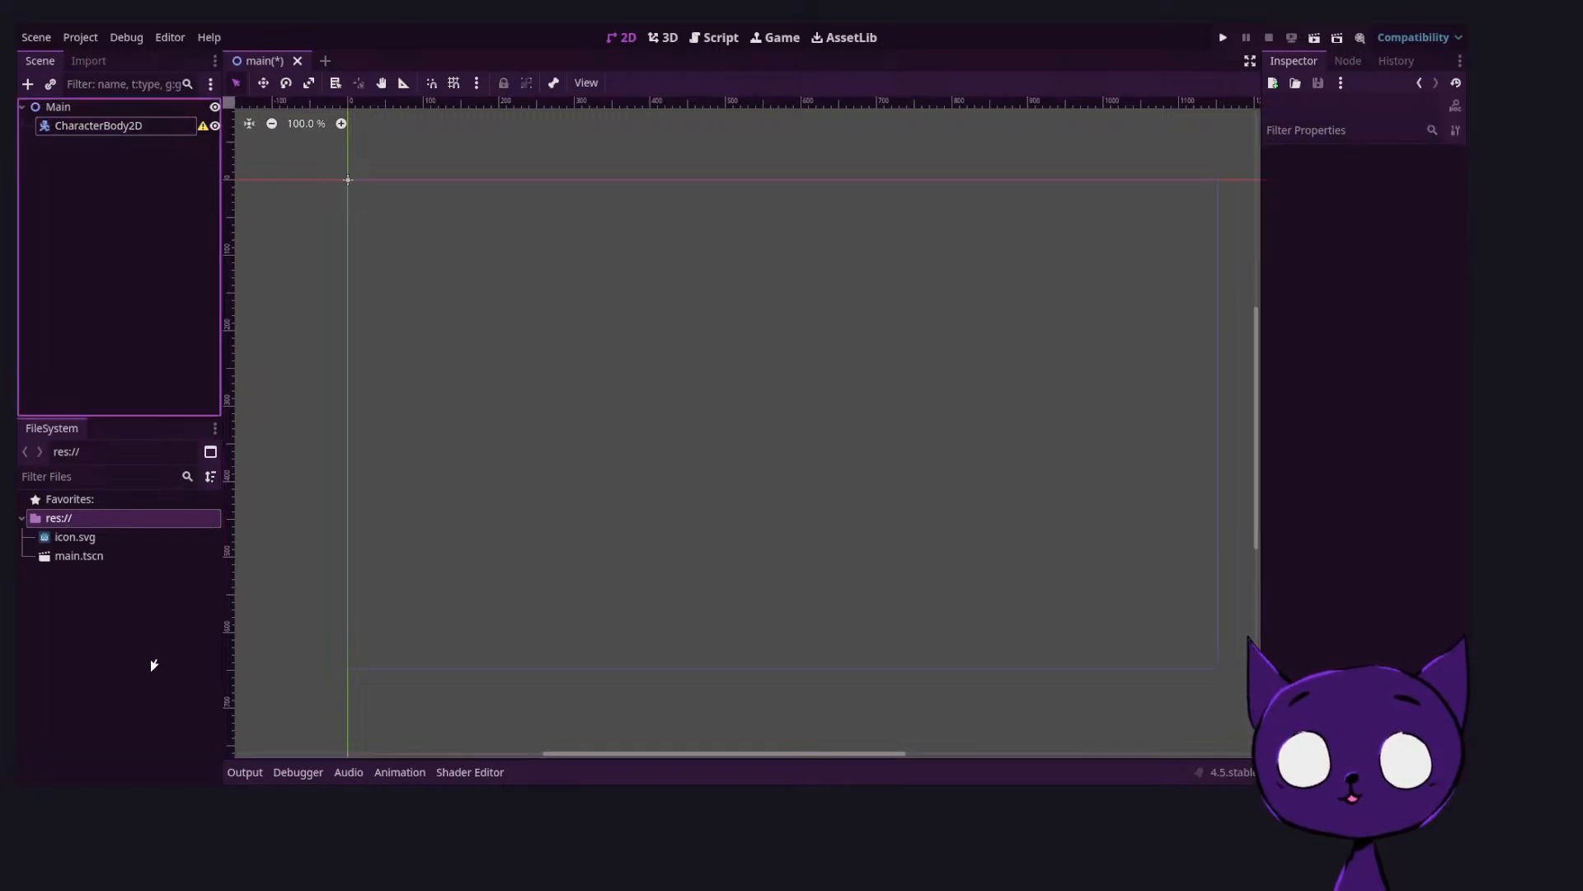
{"action": "left_click", "coordinate": [75, 537]}
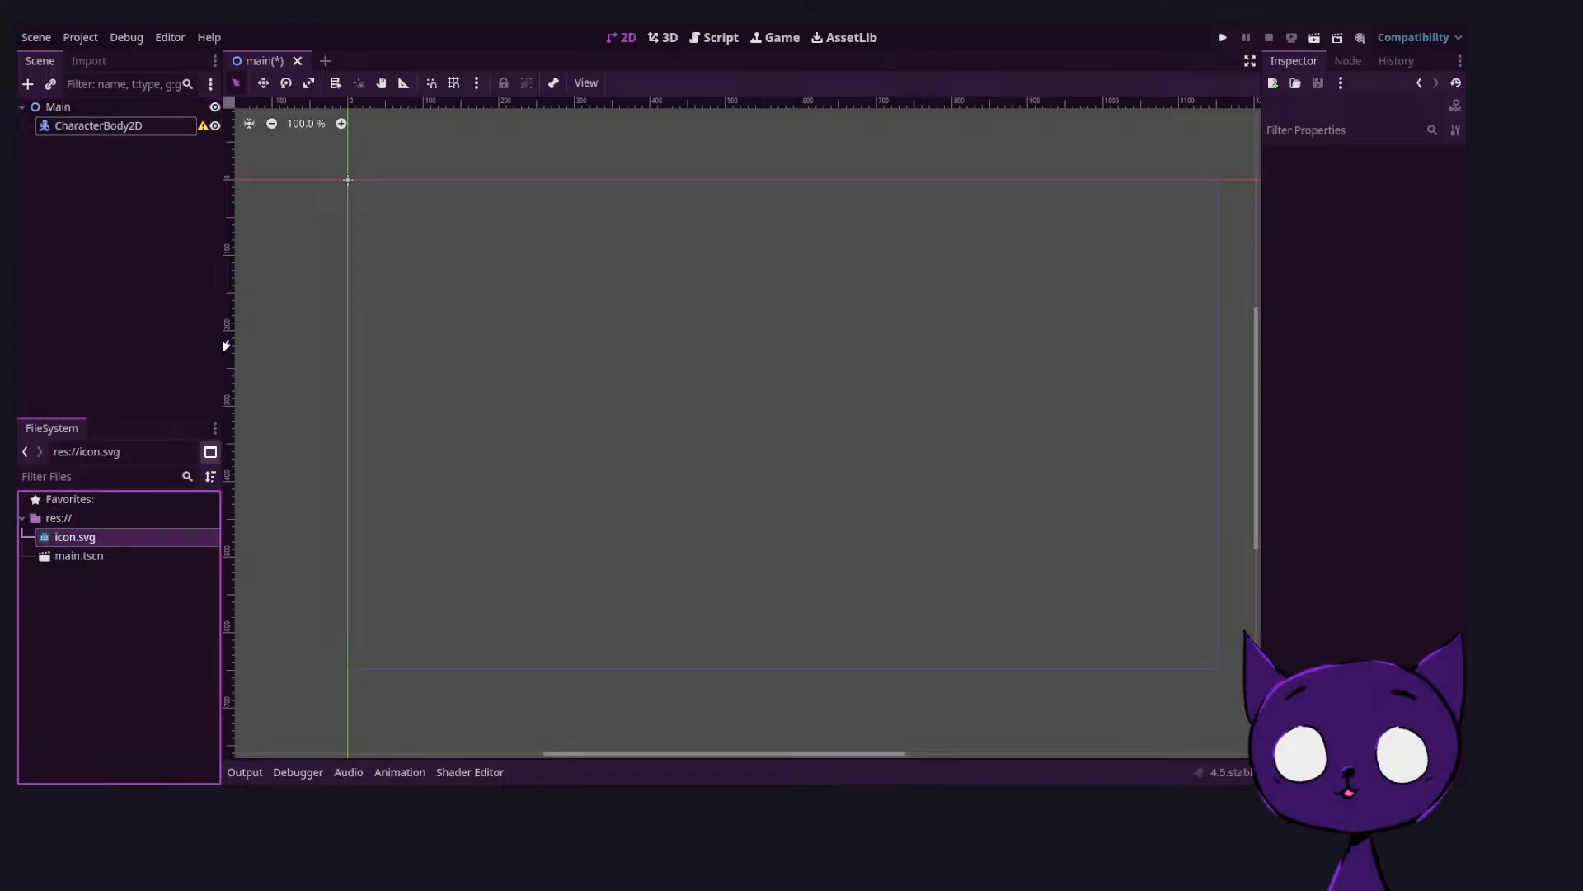
{"action": "mouse_move", "coordinate": [75, 537]}
{"action": "left_mouse_down"}
{"action": "mouse_move", "coordinate": [113, 258]}
{"action": "mouse_move", "coordinate": [432, 294]}
{"action": "mouse_move", "coordinate": [345, 194]}
{"action": "left_mouse_up"}
{"action": "left_click_drag", "start_coordinate": [121, 143], "coordinate": [138, 127]}
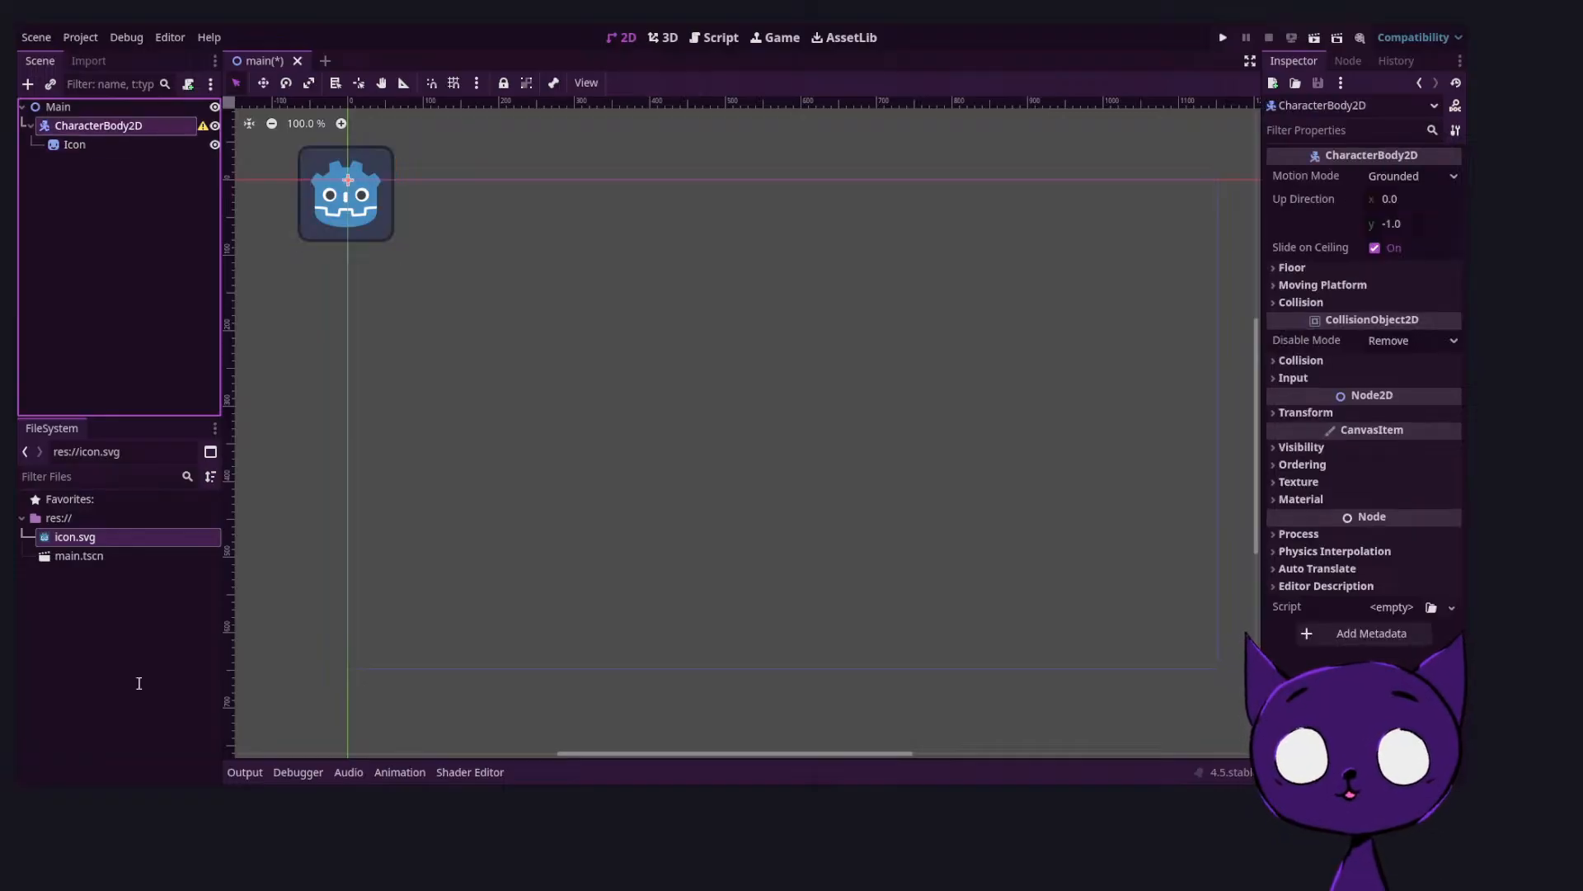
Rename the CharacterBody2D node as "Player"
{"action": "key", "text": "F2"}
{"action": "type", "text": "Player"}
{"action": "key", "text": "Return"}
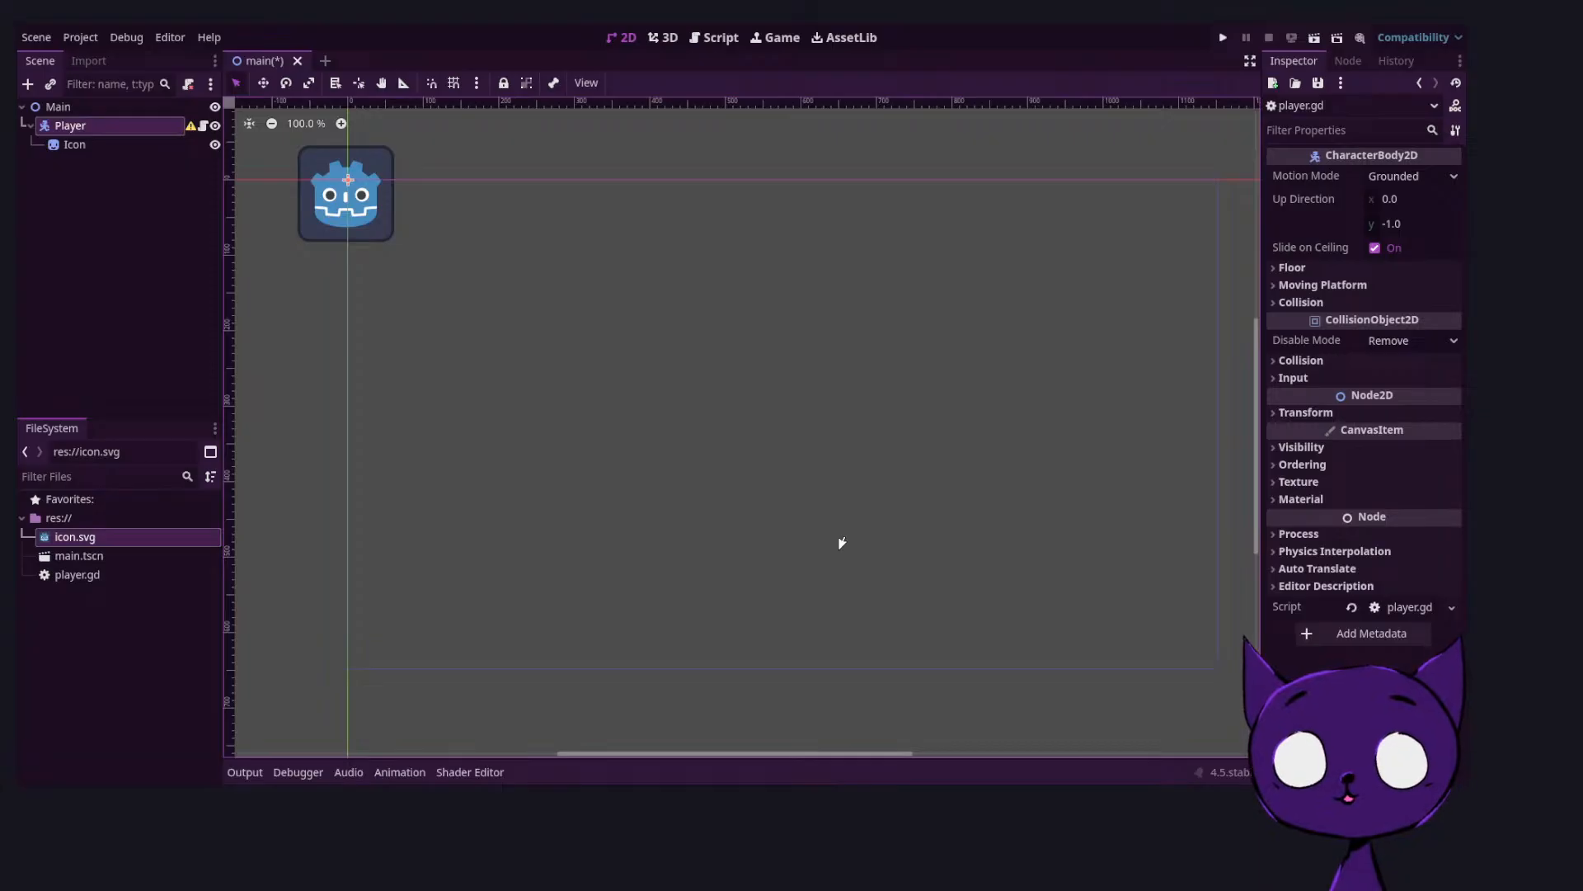
Show the player.gd script for editing and save the scene
{"action": "key", "text": "ctrl+F3"}
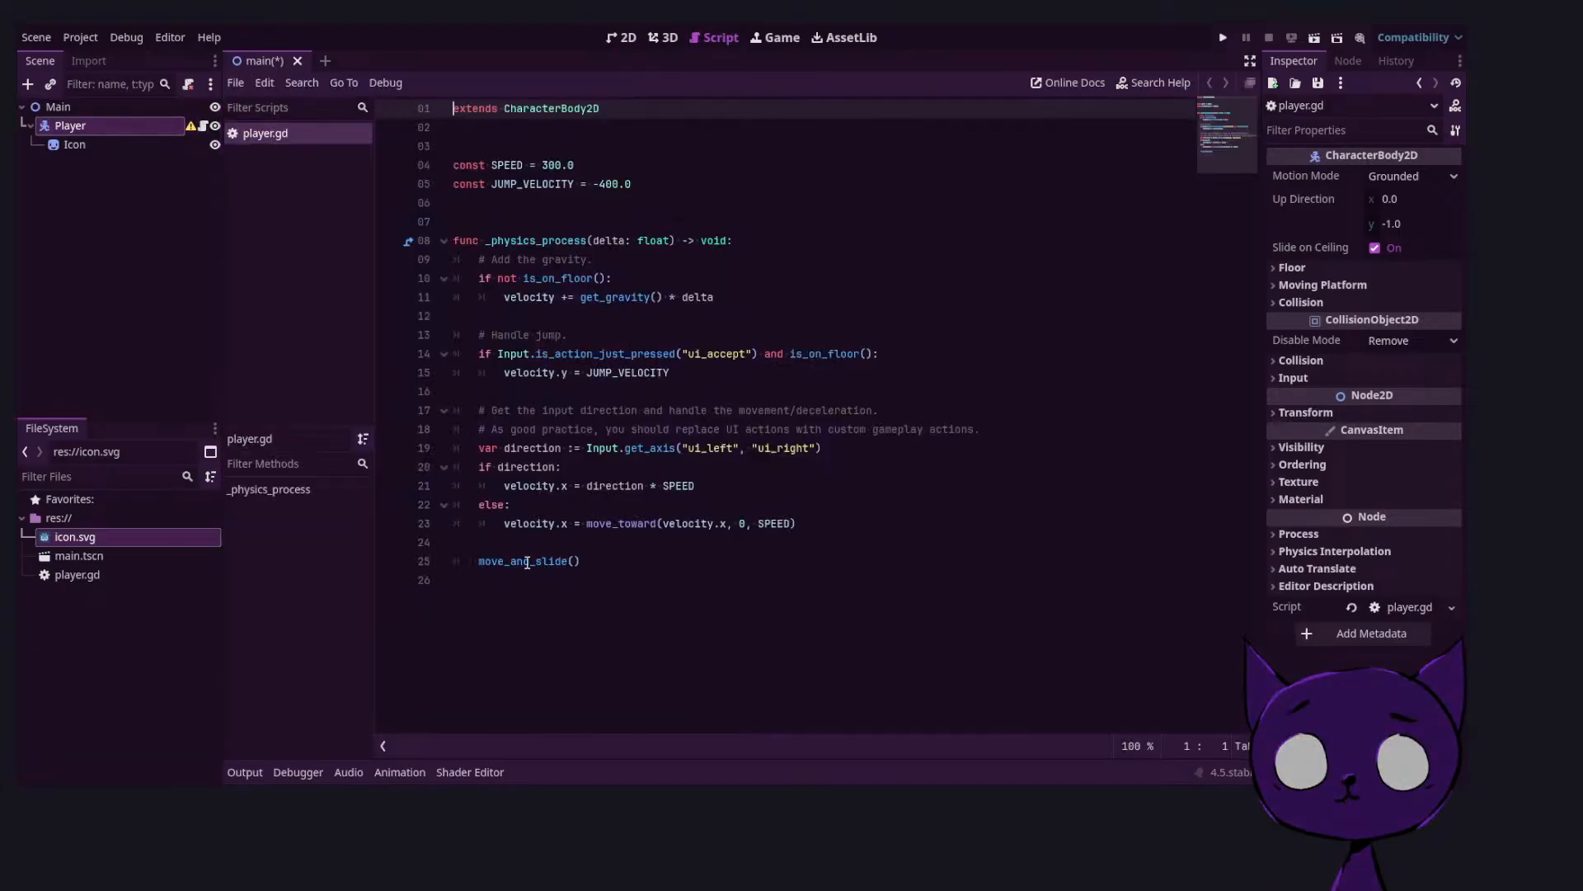
{"action": "key", "text": "ctrl+s"}
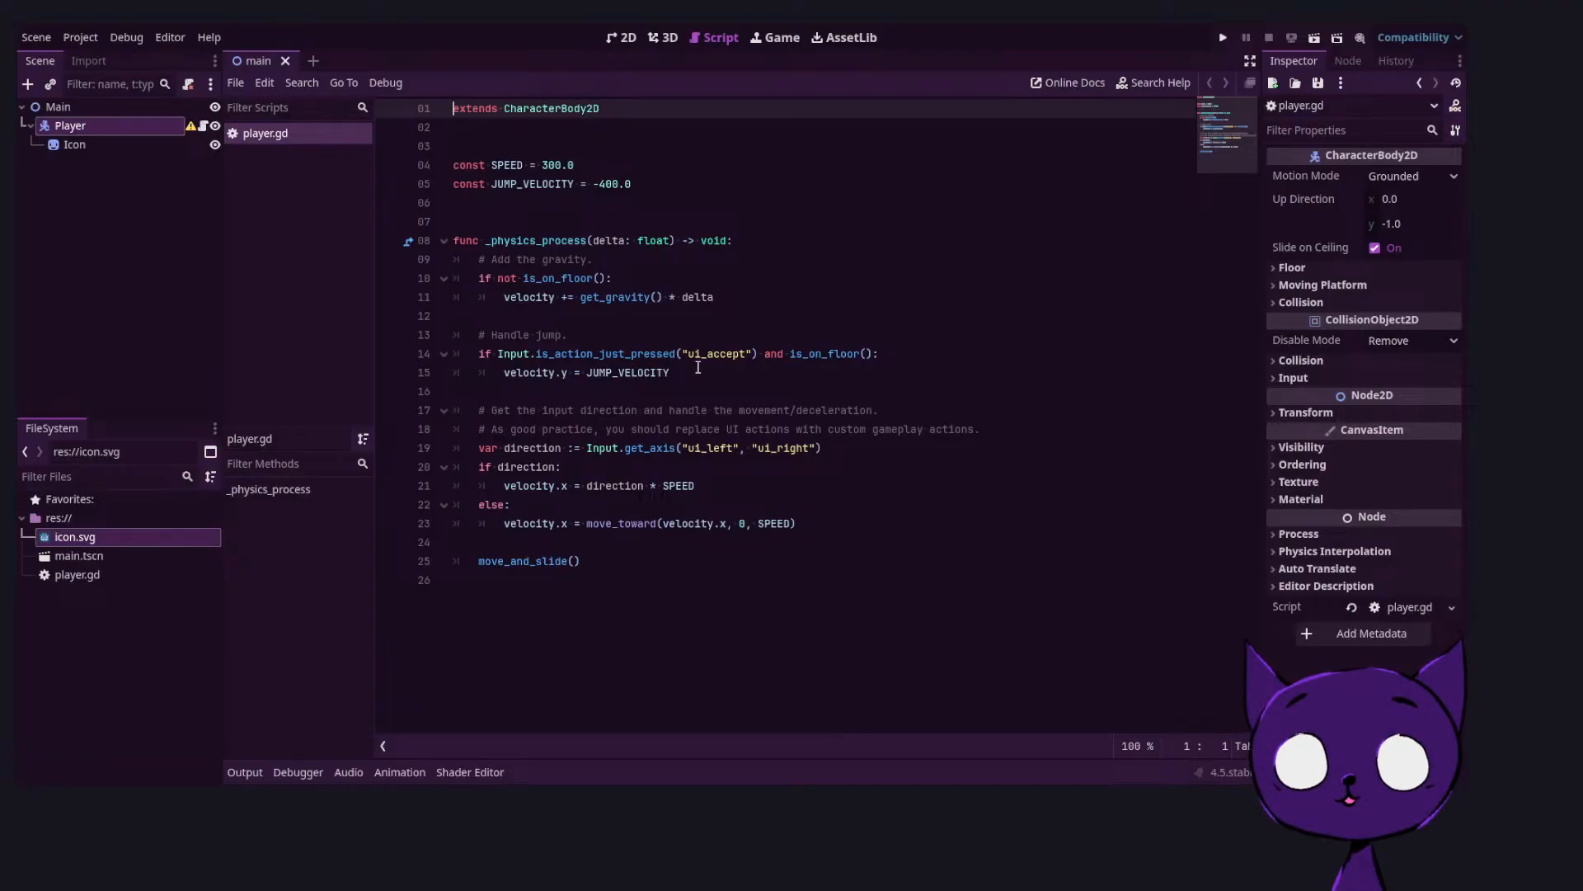
{"action": "left_click", "coordinate": [760, 438]}
{"action": "key", "text": "Return"}
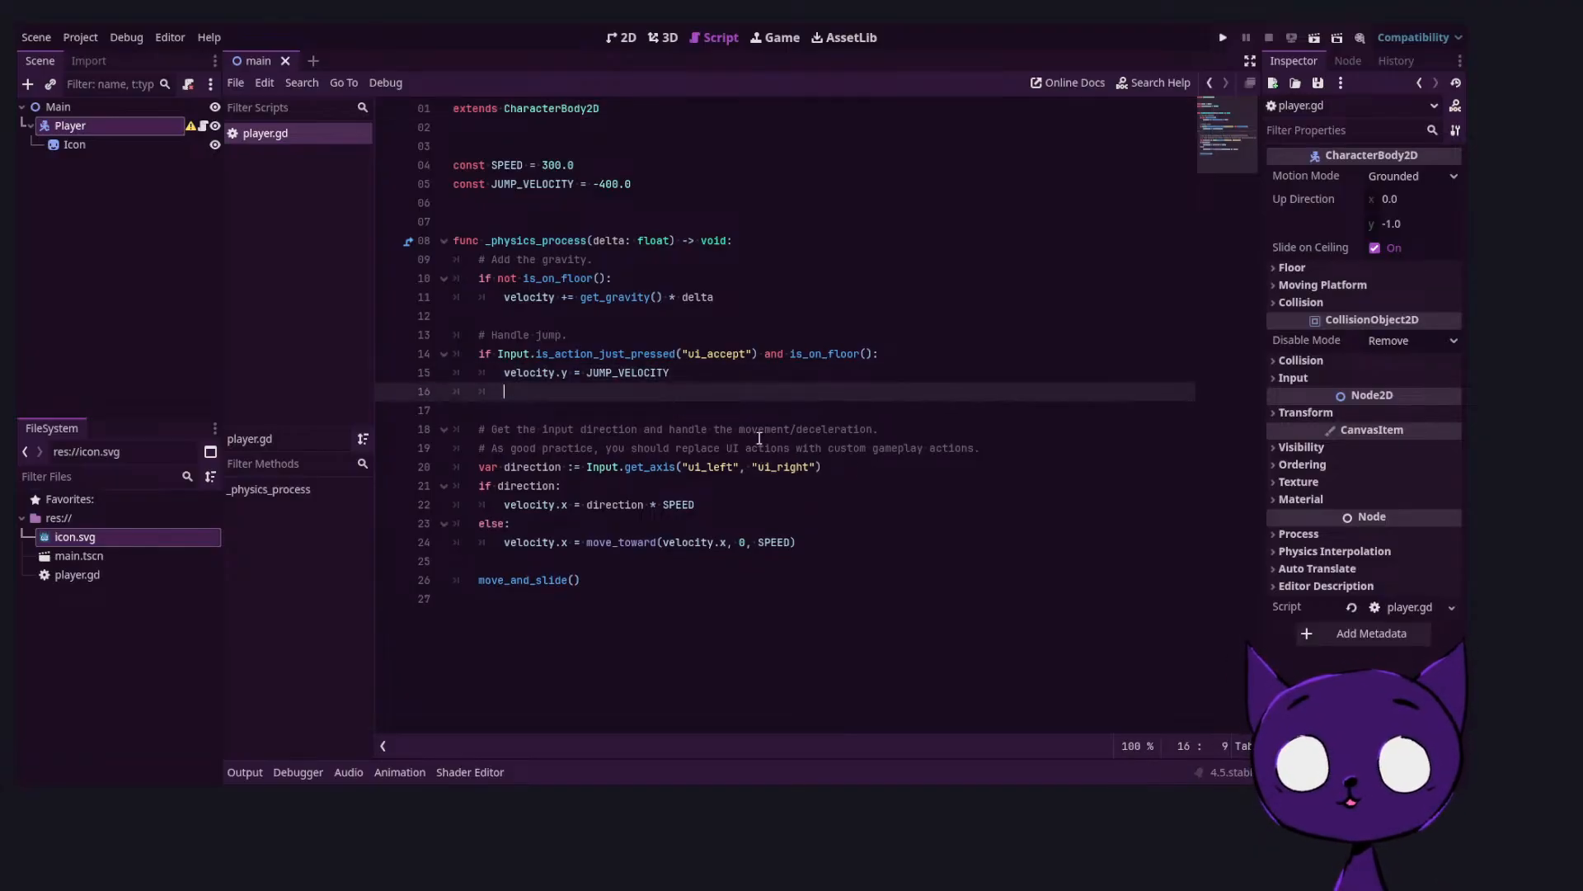
{"action": "key", "text": "BackSpace"}
{"action": "key", "text": "BackSpace"}
{"action": "key", "text": "BackSpace"}
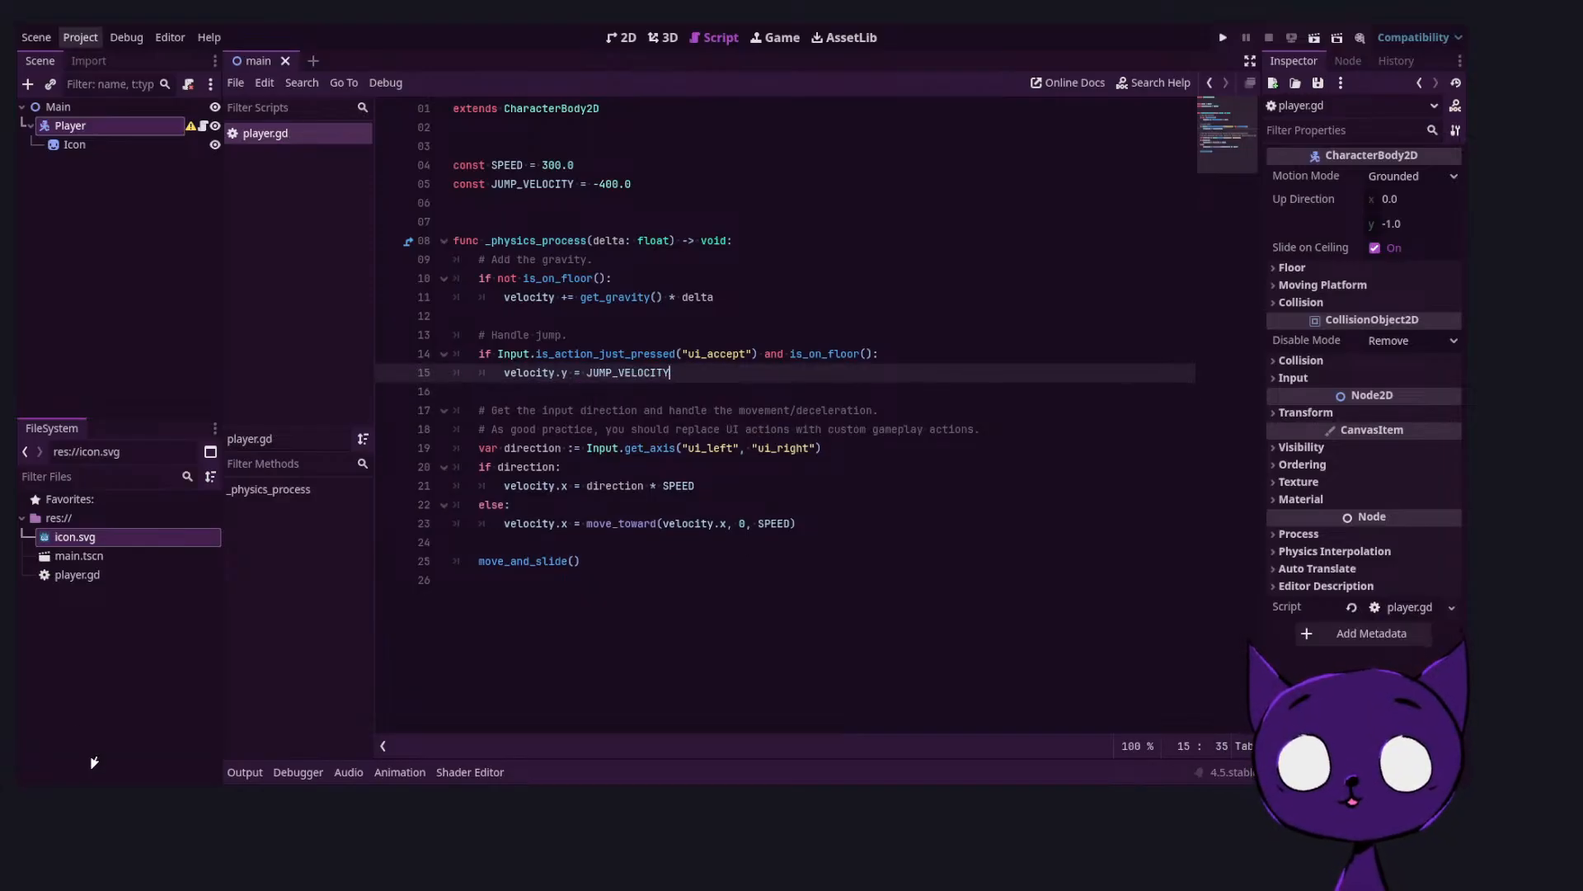
Open the project options
{"action": "left_click", "coordinate": [88, 37]}
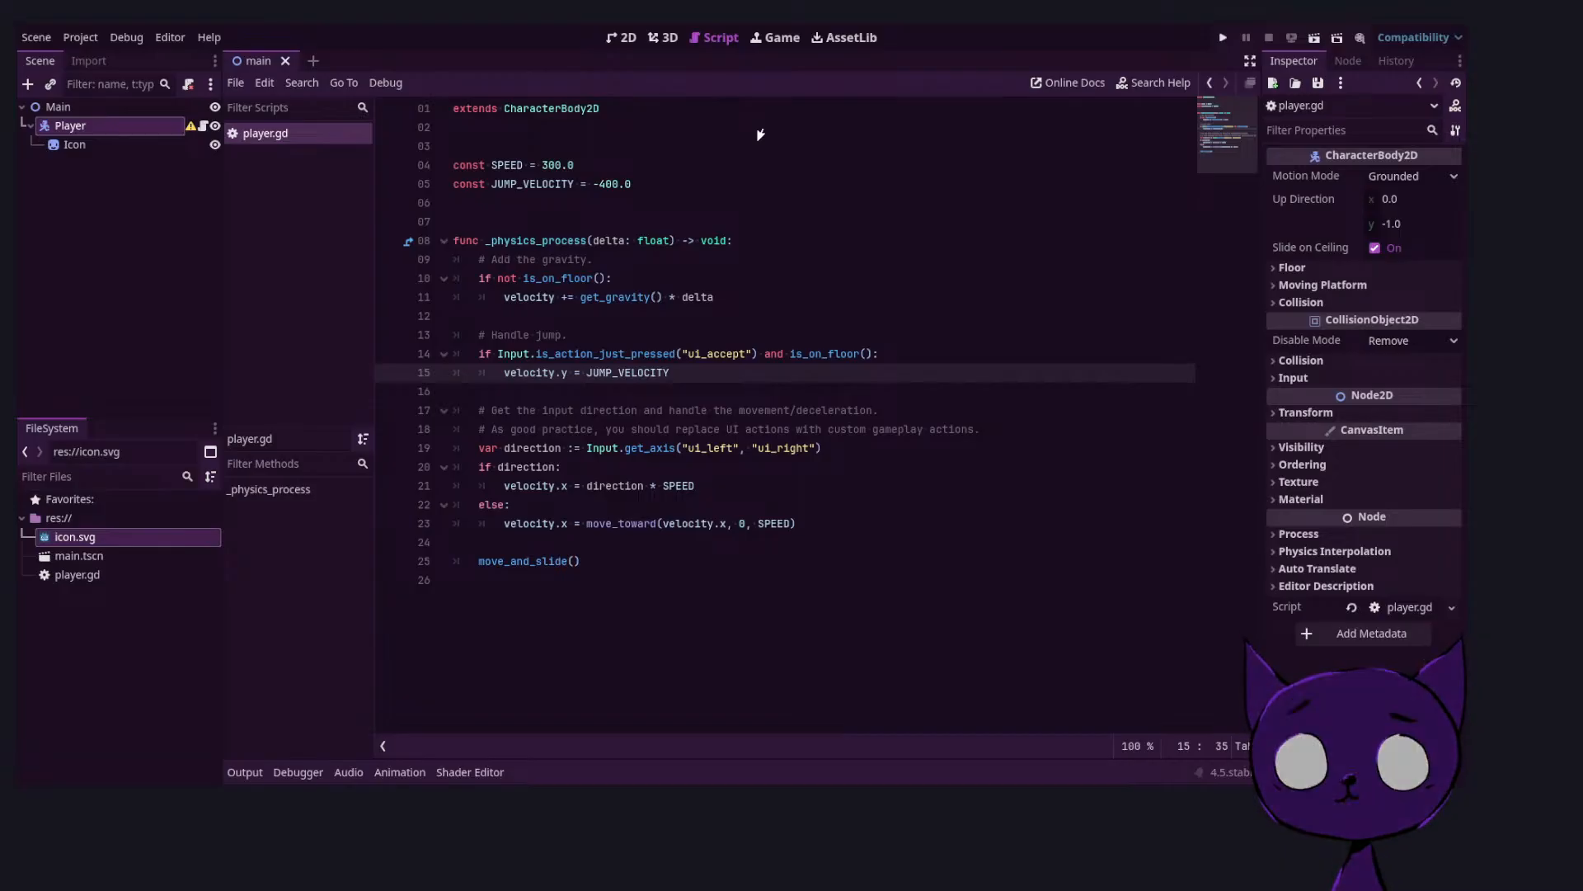
Replace the negative action "ui_left" with "LEFT" in the script's Input.get_axis call
{"action": "left_click", "coordinate": [719, 447]}
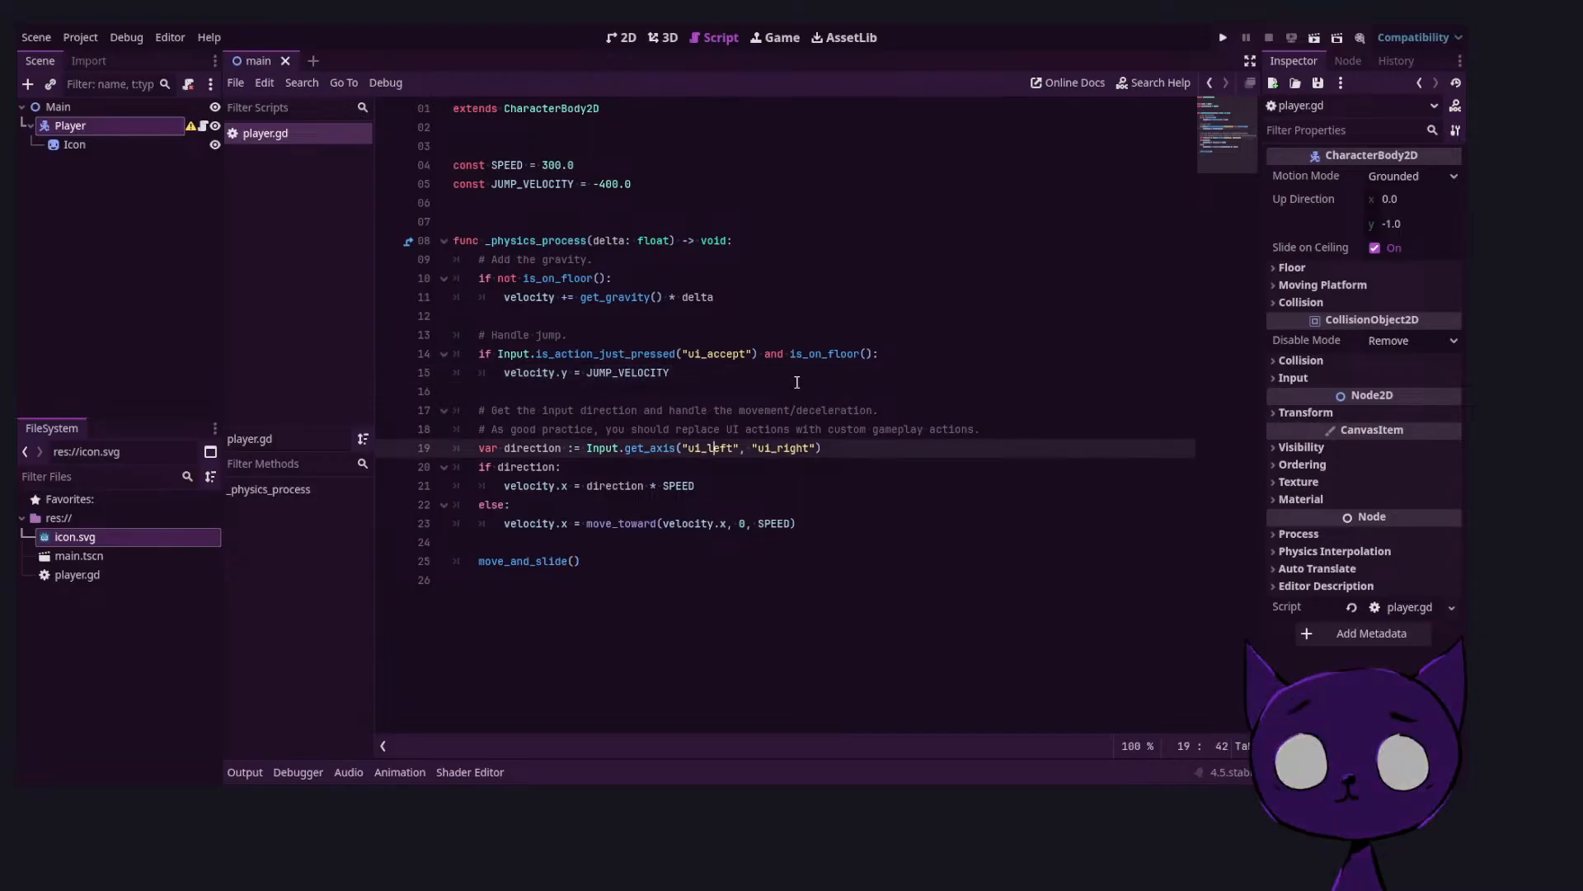
{"action": "left_click", "coordinate": [708, 430]}
{"action": "key", "text": "ctrl+d"}
{"action": "key", "text": "Down"}
{"action": "key", "text": "ctrl+d"}
{"action": "type", "text": "LEFT"}
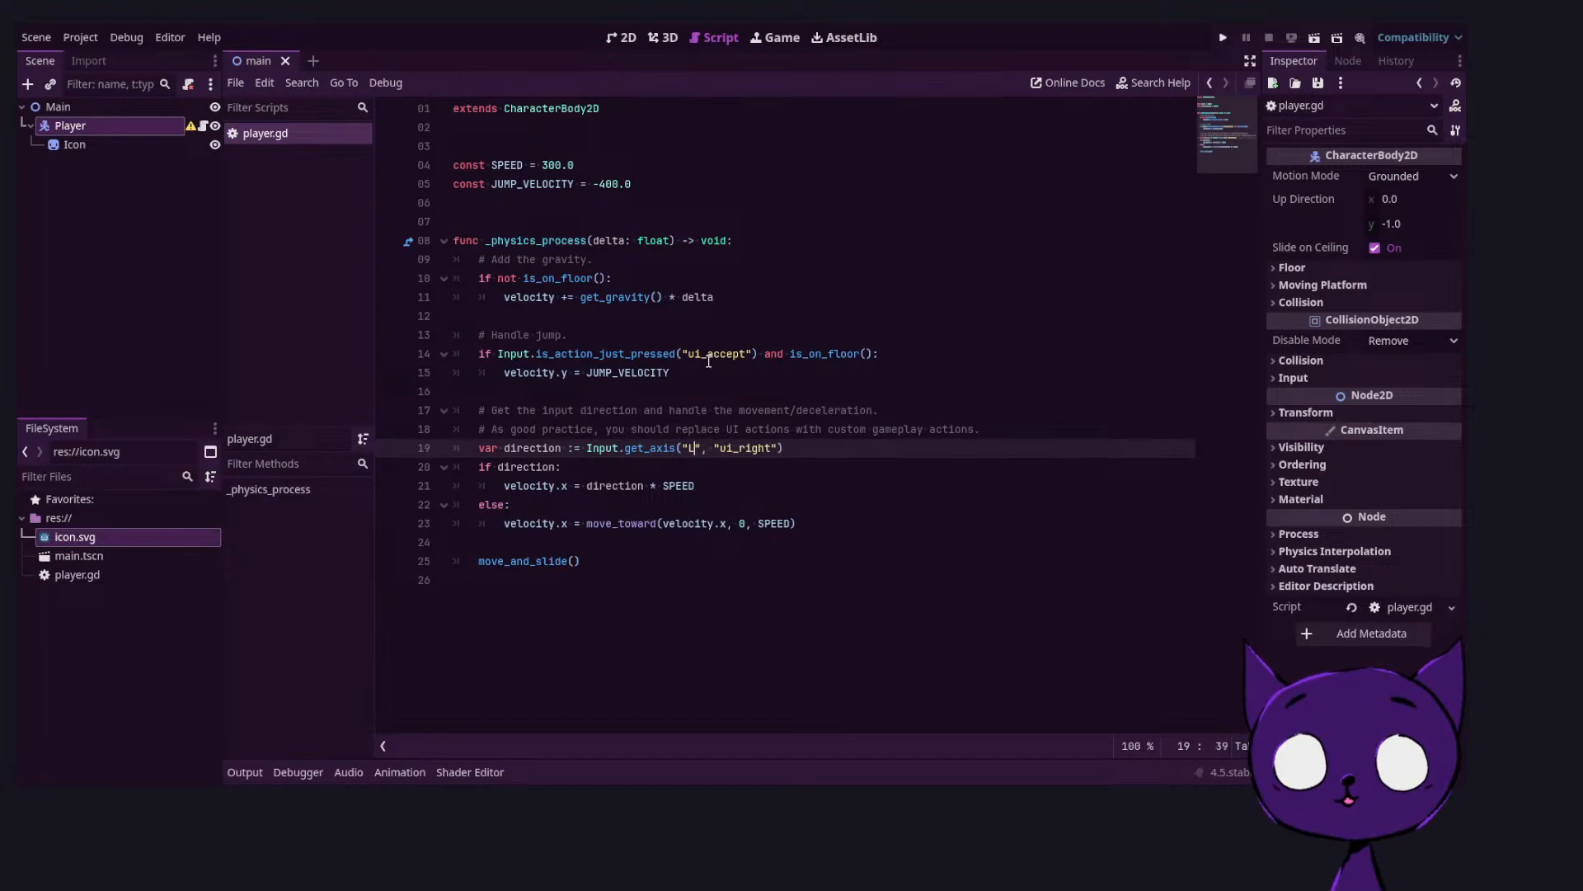
{"action": "key", "text": "Right"}
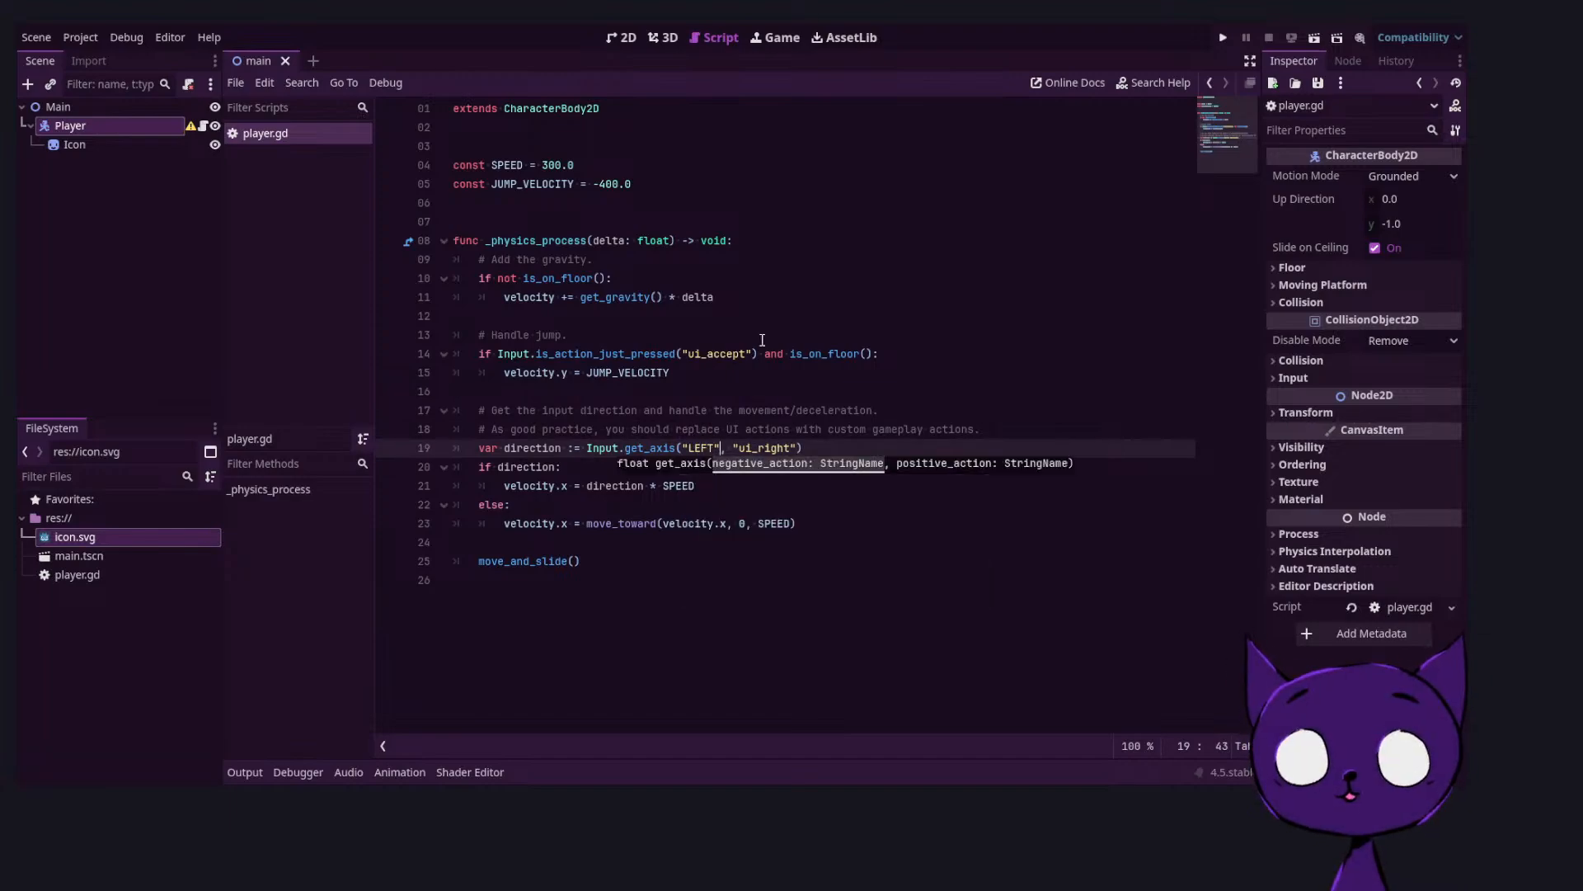
Replace the positive action "ui_right" with "RIGHT" in the Input.get_axis call
{"action": "key", "text": "Right"}
{"action": "key", "text": "Right"}
{"action": "key", "text": "Right"}
{"action": "key", "text": "Right"}
{"action": "key", "text": "Right"}
{"action": "key", "text": "Right"}
{"action": "key", "text": "Right"}
{"action": "key", "text": "Right"}
{"action": "key", "text": "ctrl+d"}
{"action": "type", "text": "RIH"}
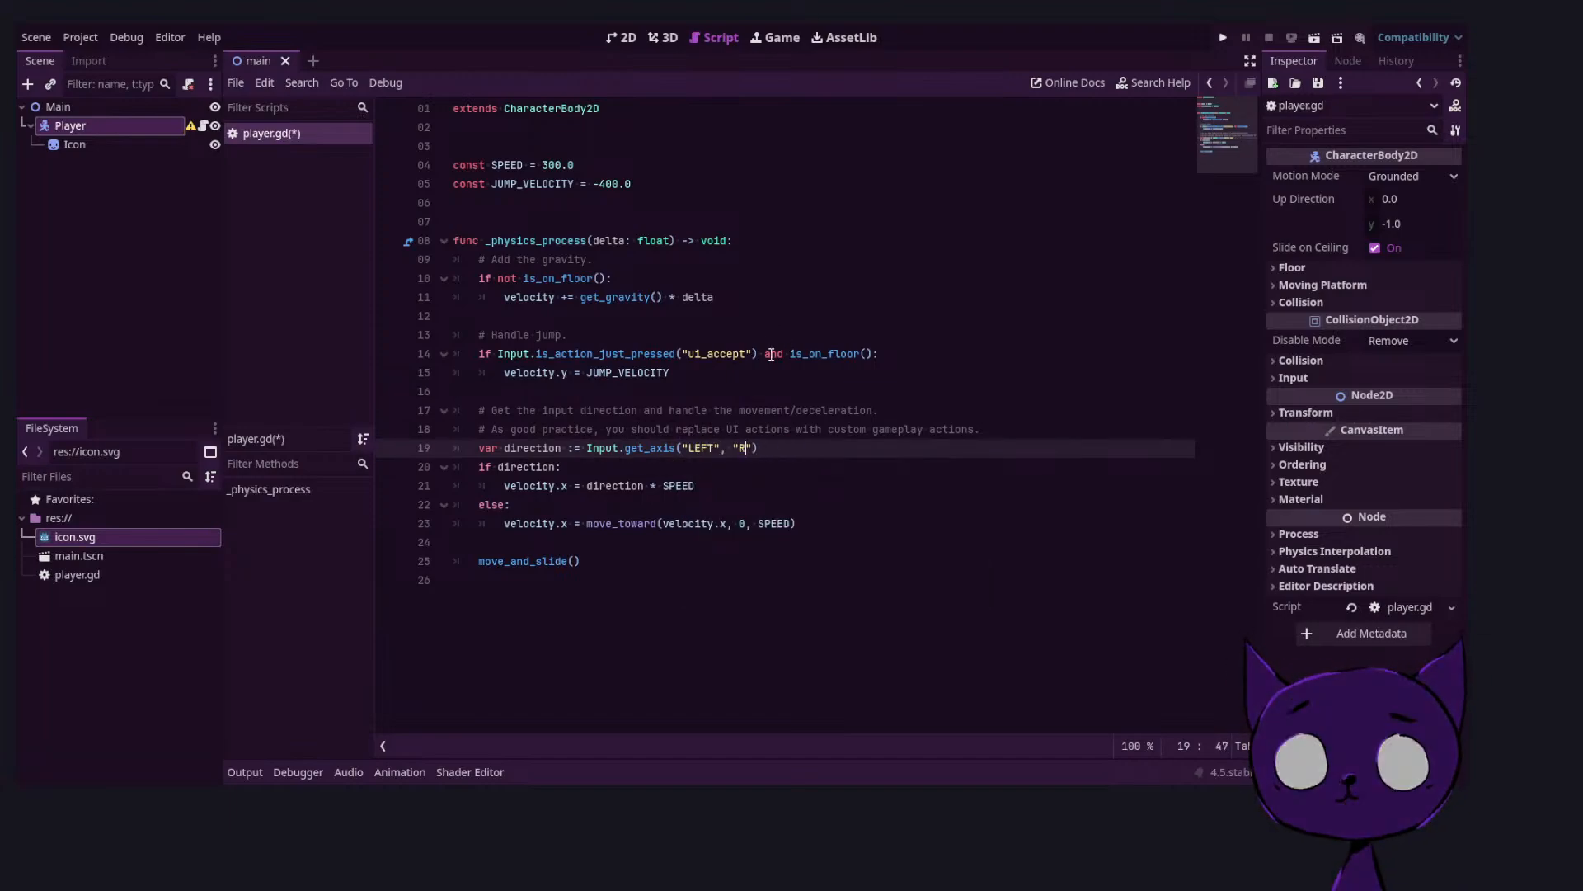
{"action": "key", "text": "BackSpace"}
{"action": "type", "text": "GHT"}
{"action": "key", "text": "Right"}
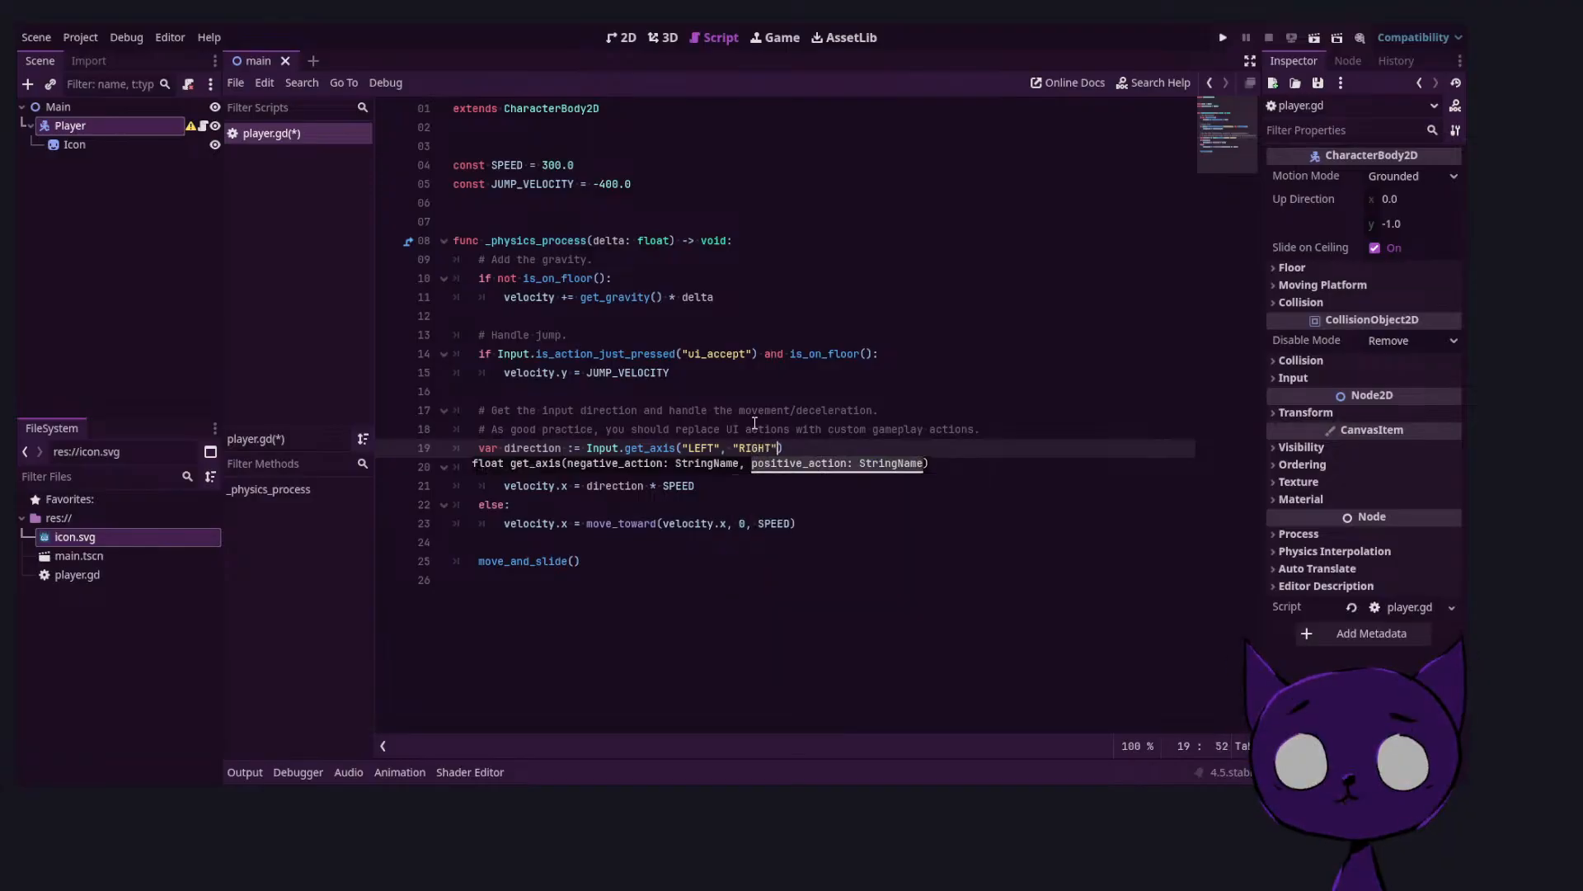
Replace the jump action "ui_accept" with "UP" in the is_action_just_pressed check and save the script
{"action": "left_click_drag", "start_coordinate": [721, 354], "coordinate": [721, 376]}
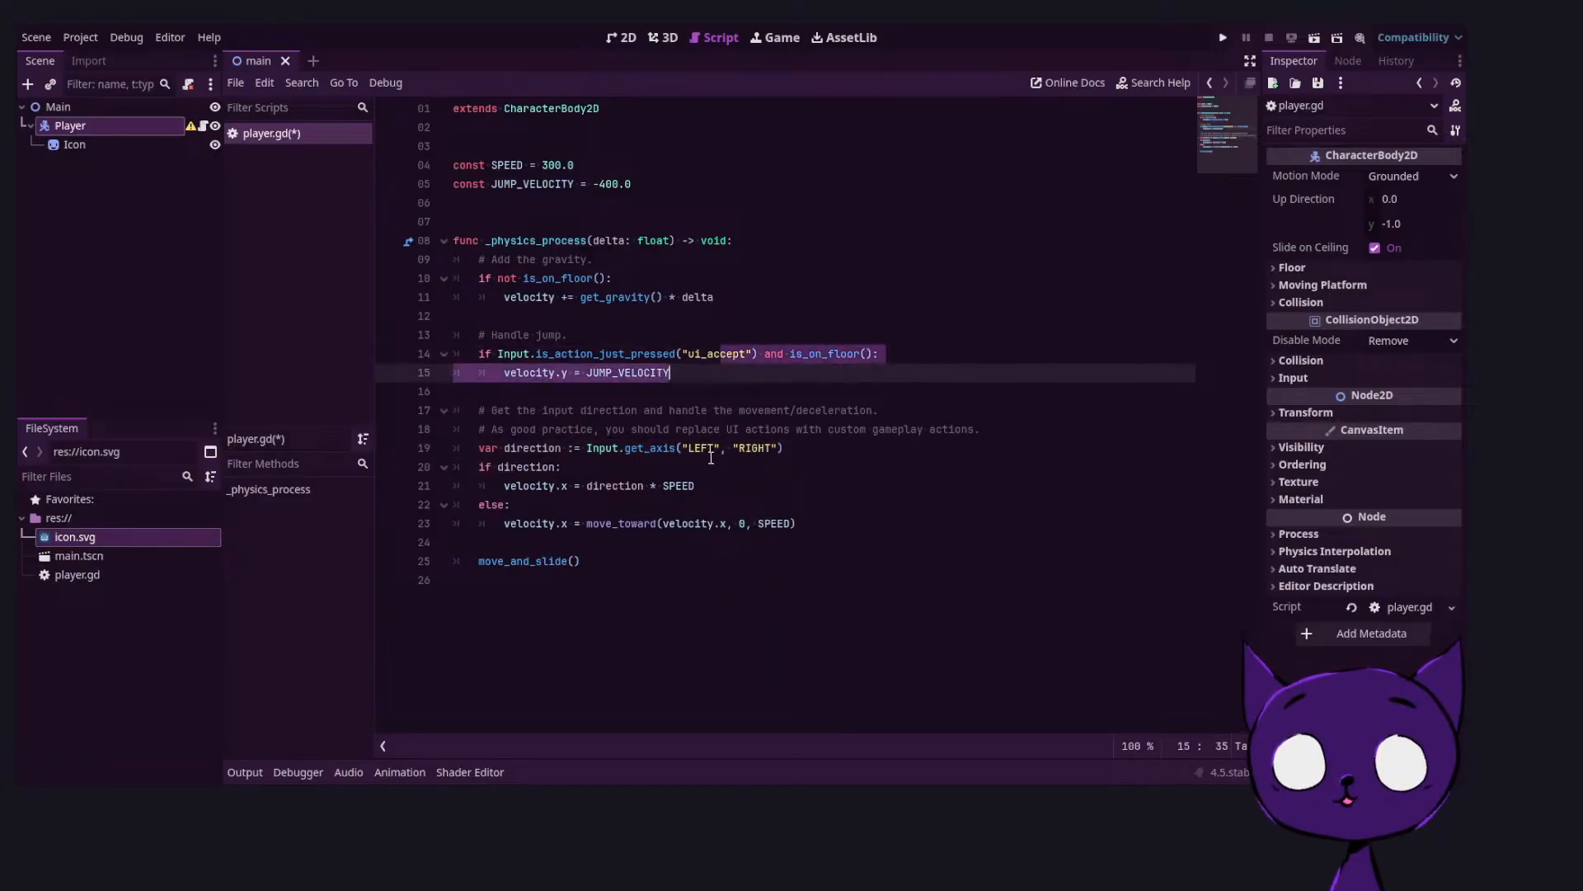
{"action": "double_click", "coordinate": [714, 354]}
{"action": "type", "text": "UP"}
{"action": "key", "text": "ctrl+s"}
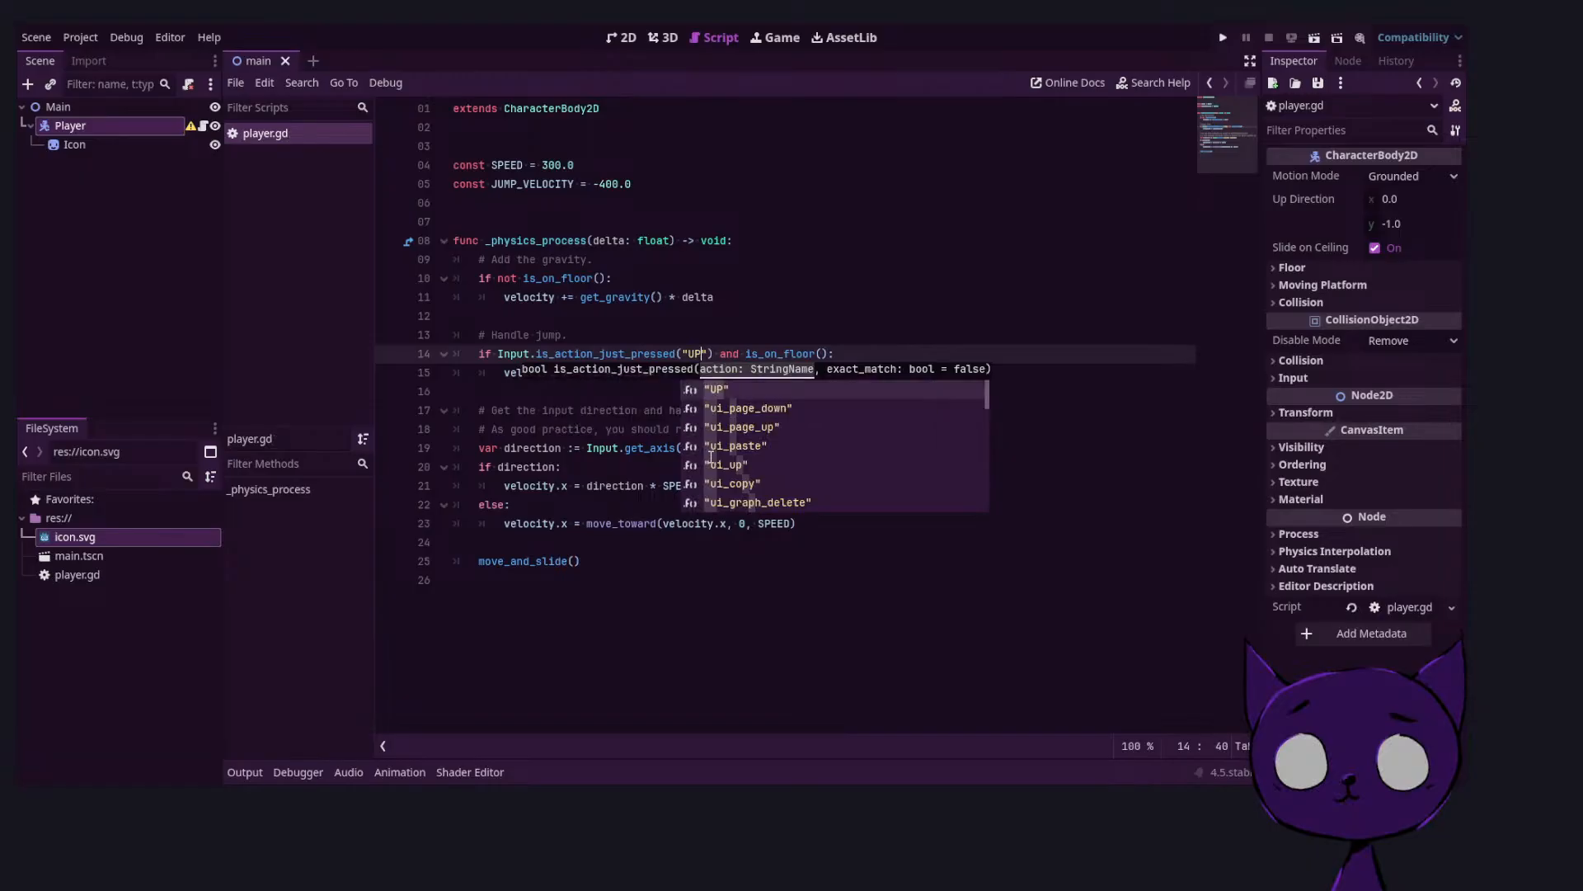
In the 2D view, move StaticBody2D below the player toward the viewport frame's lower-left corner, and select its ColorRect child
{"action": "key", "text": "ctrl+F1"}
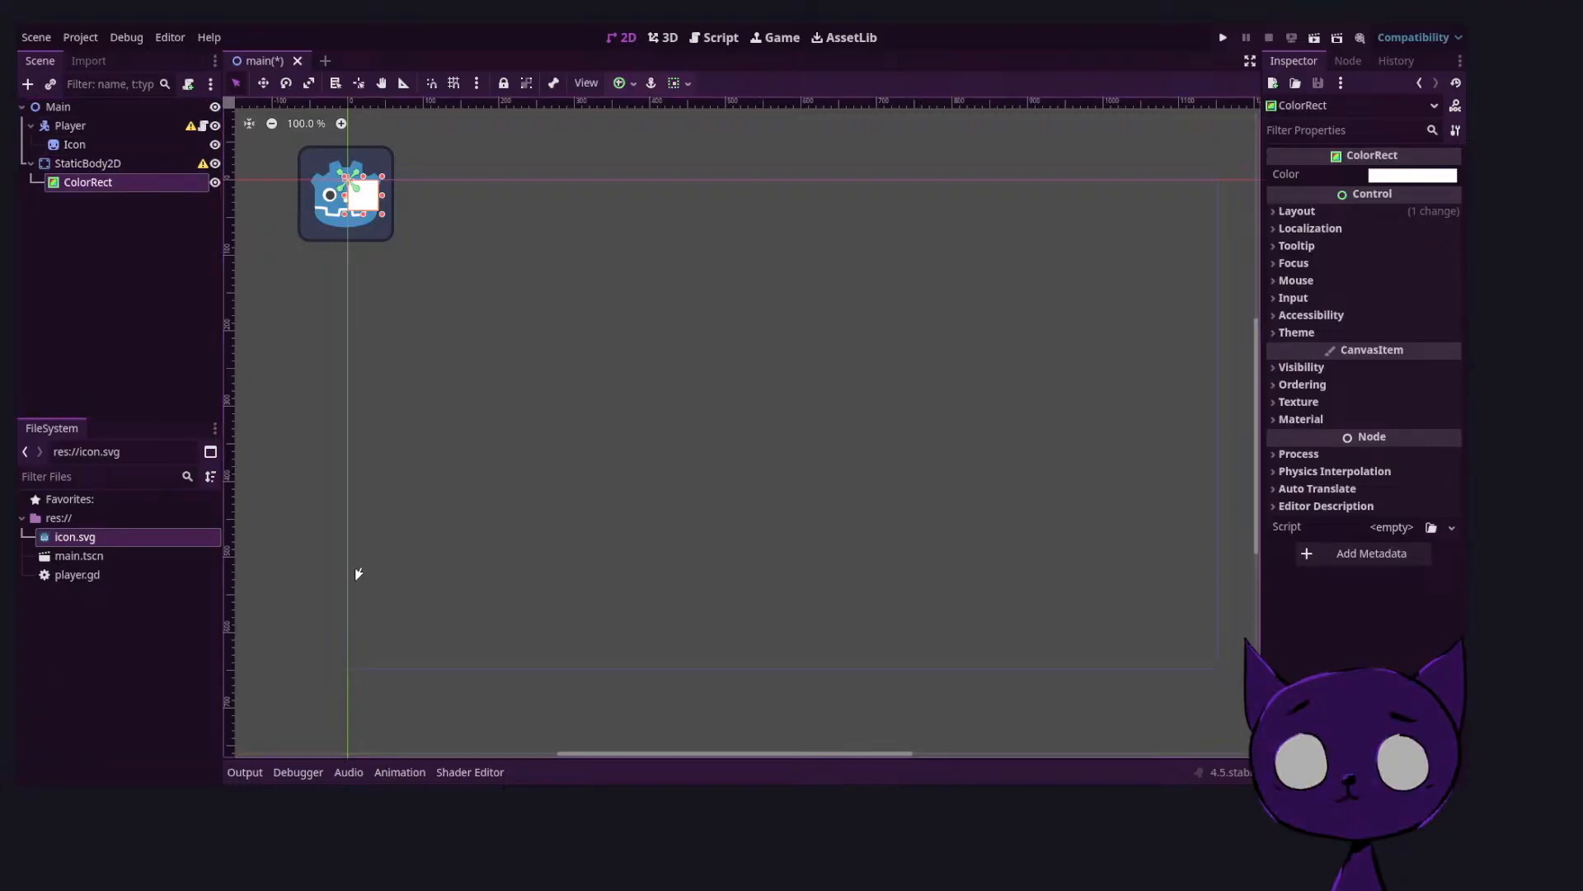
{"action": "left_click", "coordinate": [110, 163]}
{"action": "left_click", "coordinate": [264, 82]}
{"action": "mouse_move", "coordinate": [428, 332]}
{"action": "left_mouse_down"}
{"action": "mouse_move", "coordinate": [458, 352]}
{"action": "mouse_move", "coordinate": [504, 664]}
{"action": "left_mouse_up"}
{"action": "left_click", "coordinate": [132, 182]}
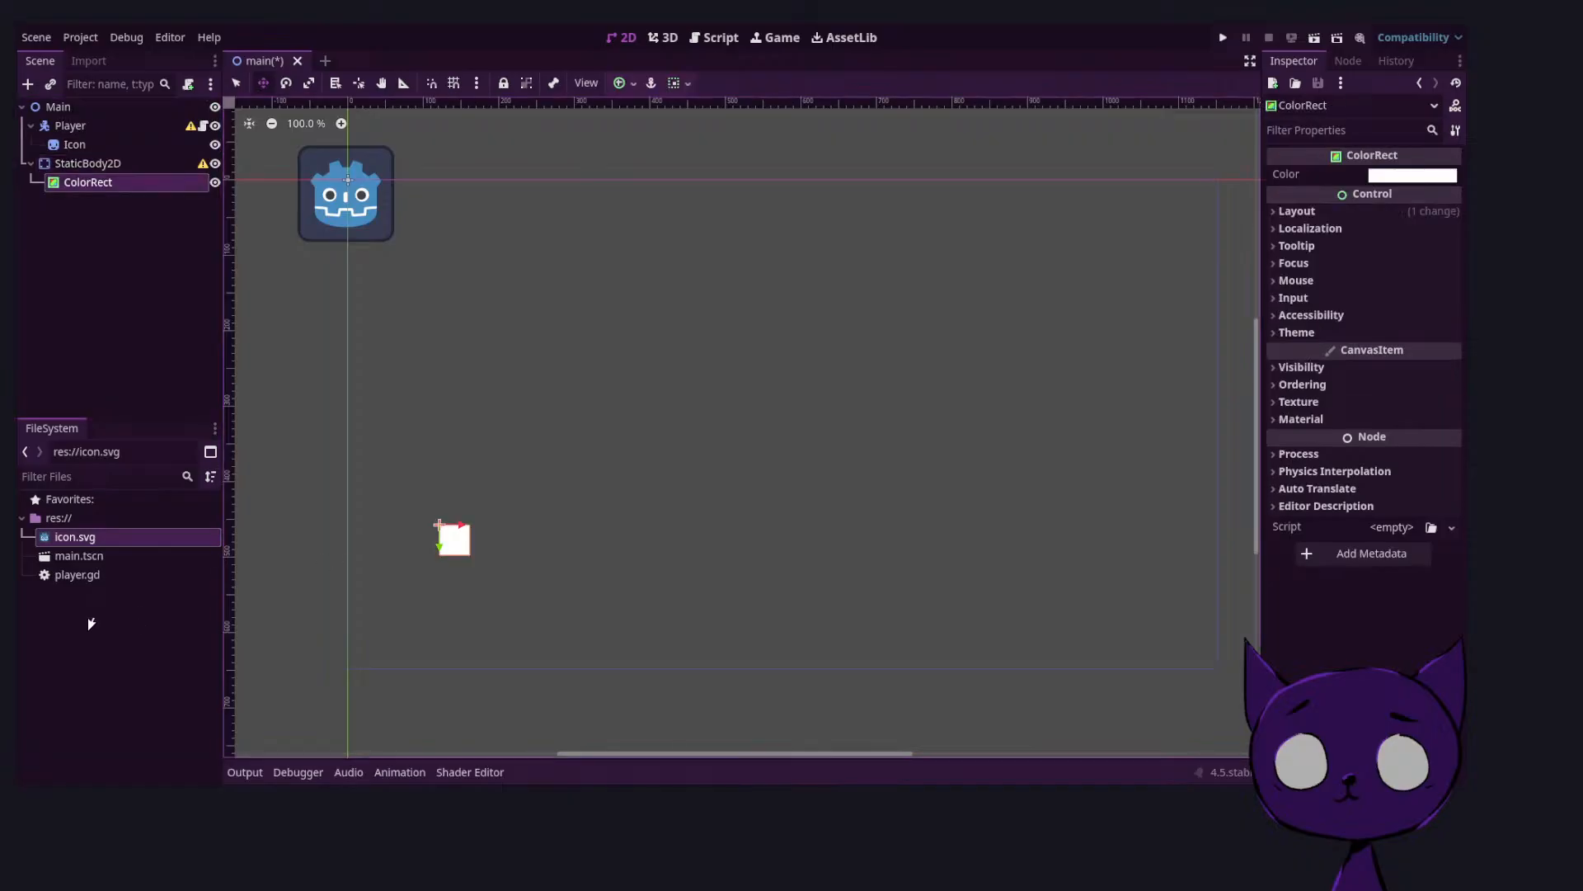
Stretch the platform's ColorRect horizontally into a long thin bar spanning most of the viewport frame's width
{"action": "key", "text": "Up"}
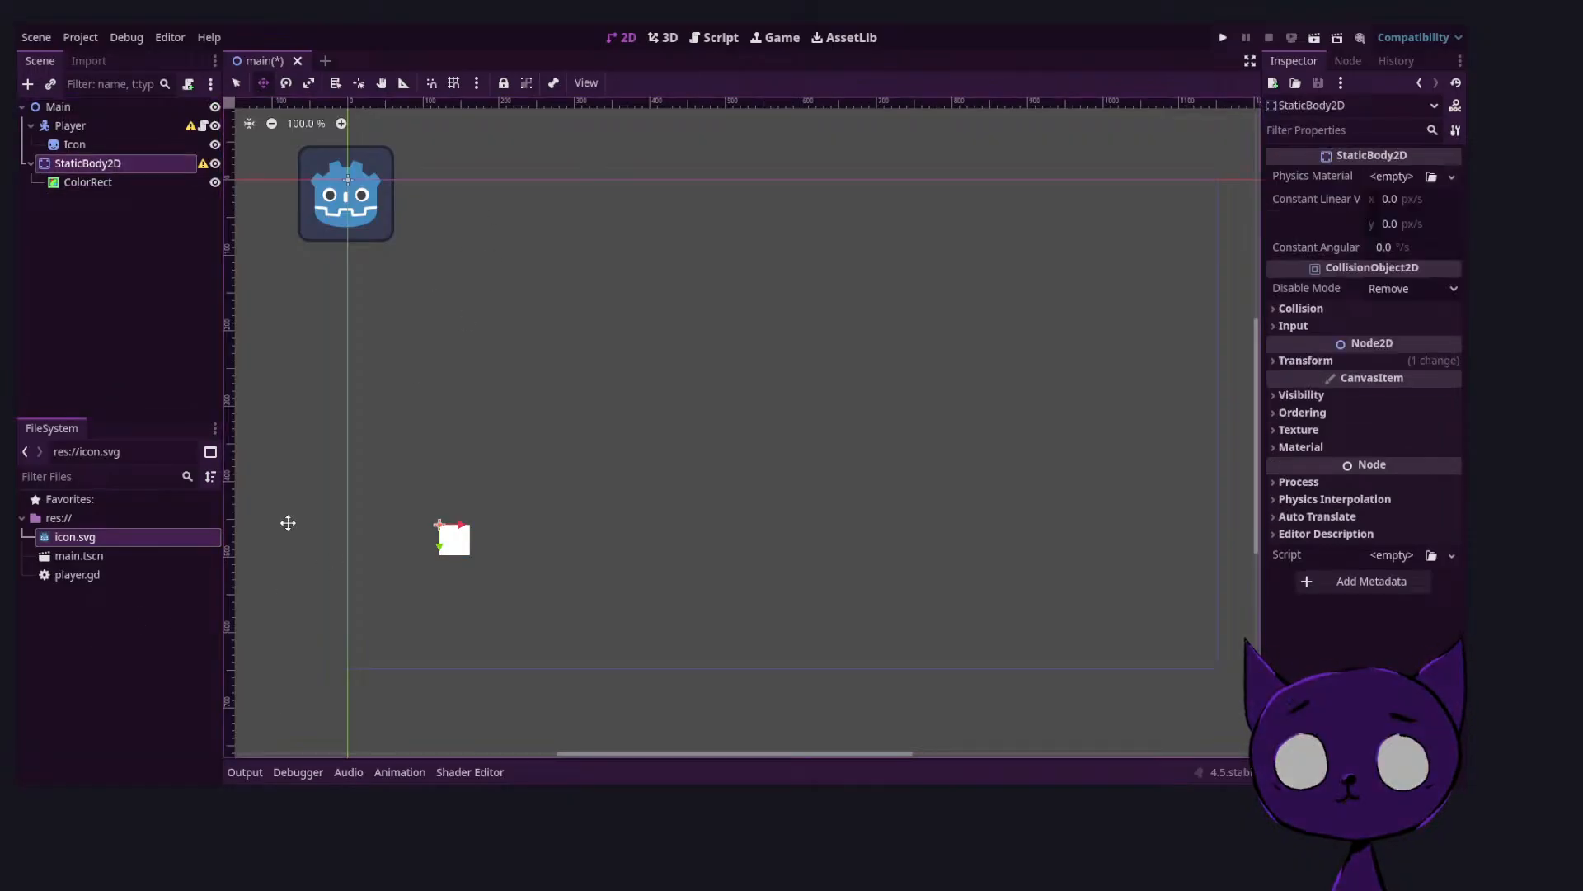
{"action": "key", "text": "q"}
{"action": "left_click", "coordinate": [157, 198]}
{"action": "left_click", "coordinate": [147, 185]}
{"action": "left_click_drag", "start_coordinate": [476, 541], "coordinate": [1050, 624]}
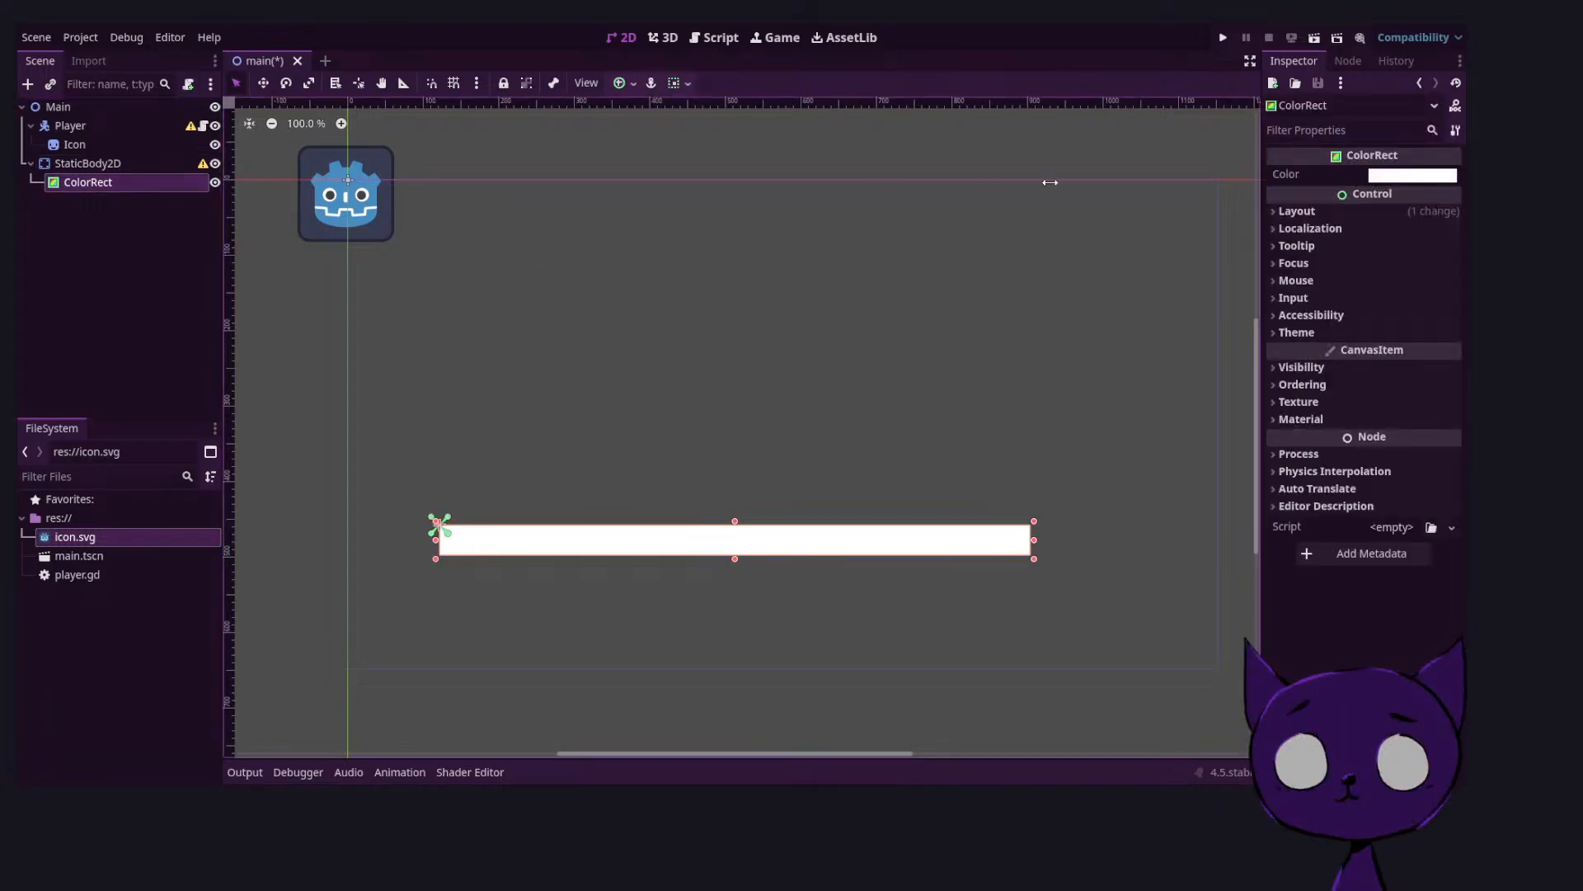
{"action": "left_click_drag", "start_coordinate": [1034, 540], "coordinate": [1152, 540]}
{"action": "left_click_drag", "start_coordinate": [435, 540], "coordinate": [412, 541]}
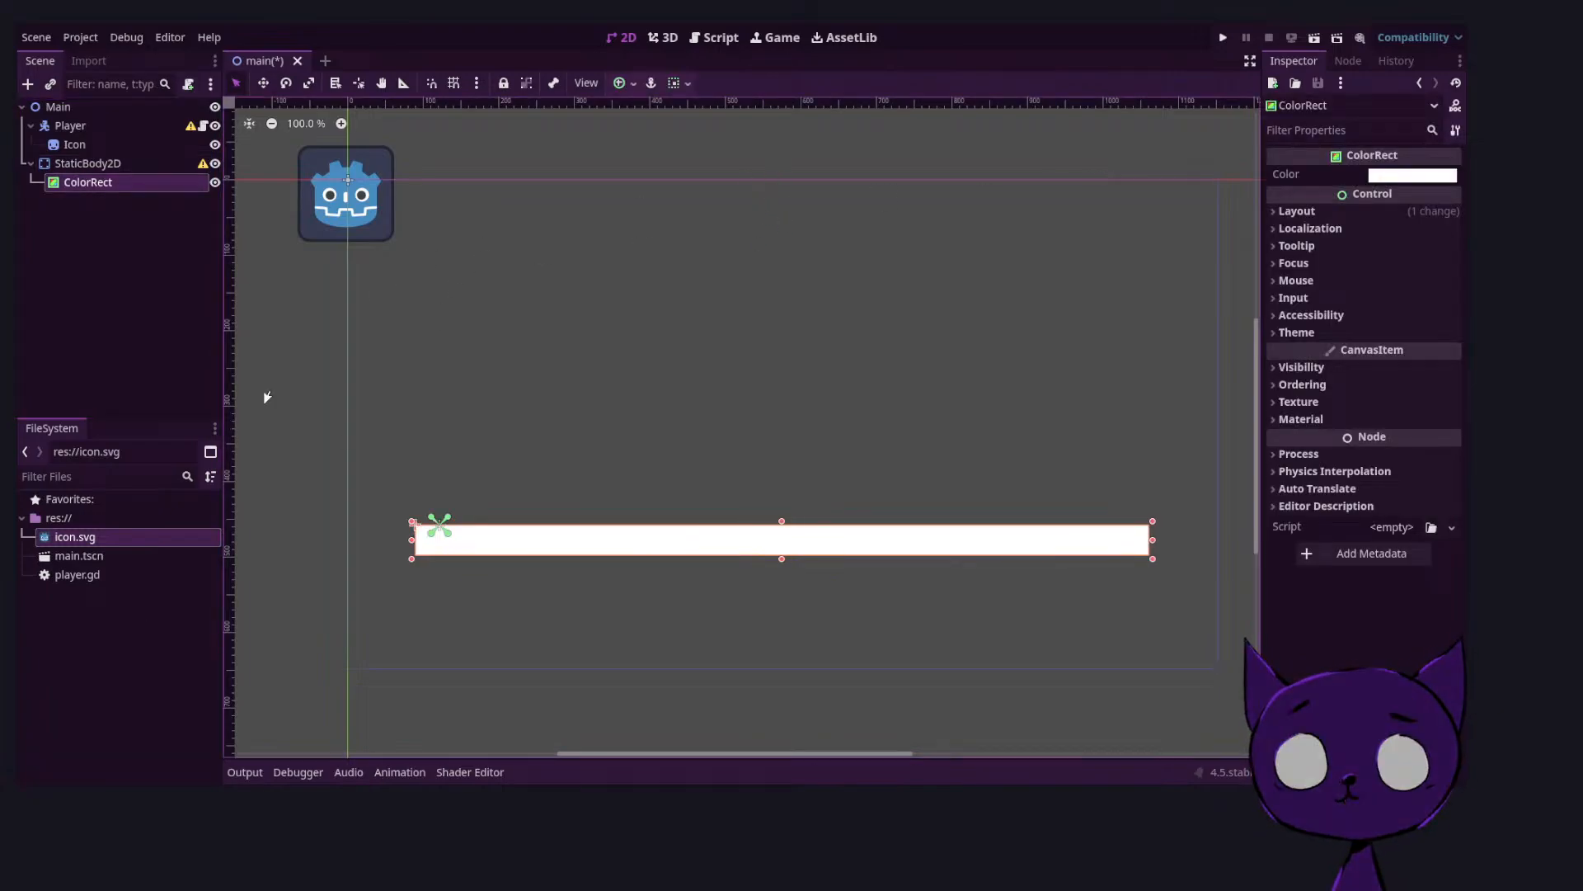
Add a CollisionShape2D child to StaticBody2D and give it a new rectangle shape
{"action": "left_click", "coordinate": [102, 163]}
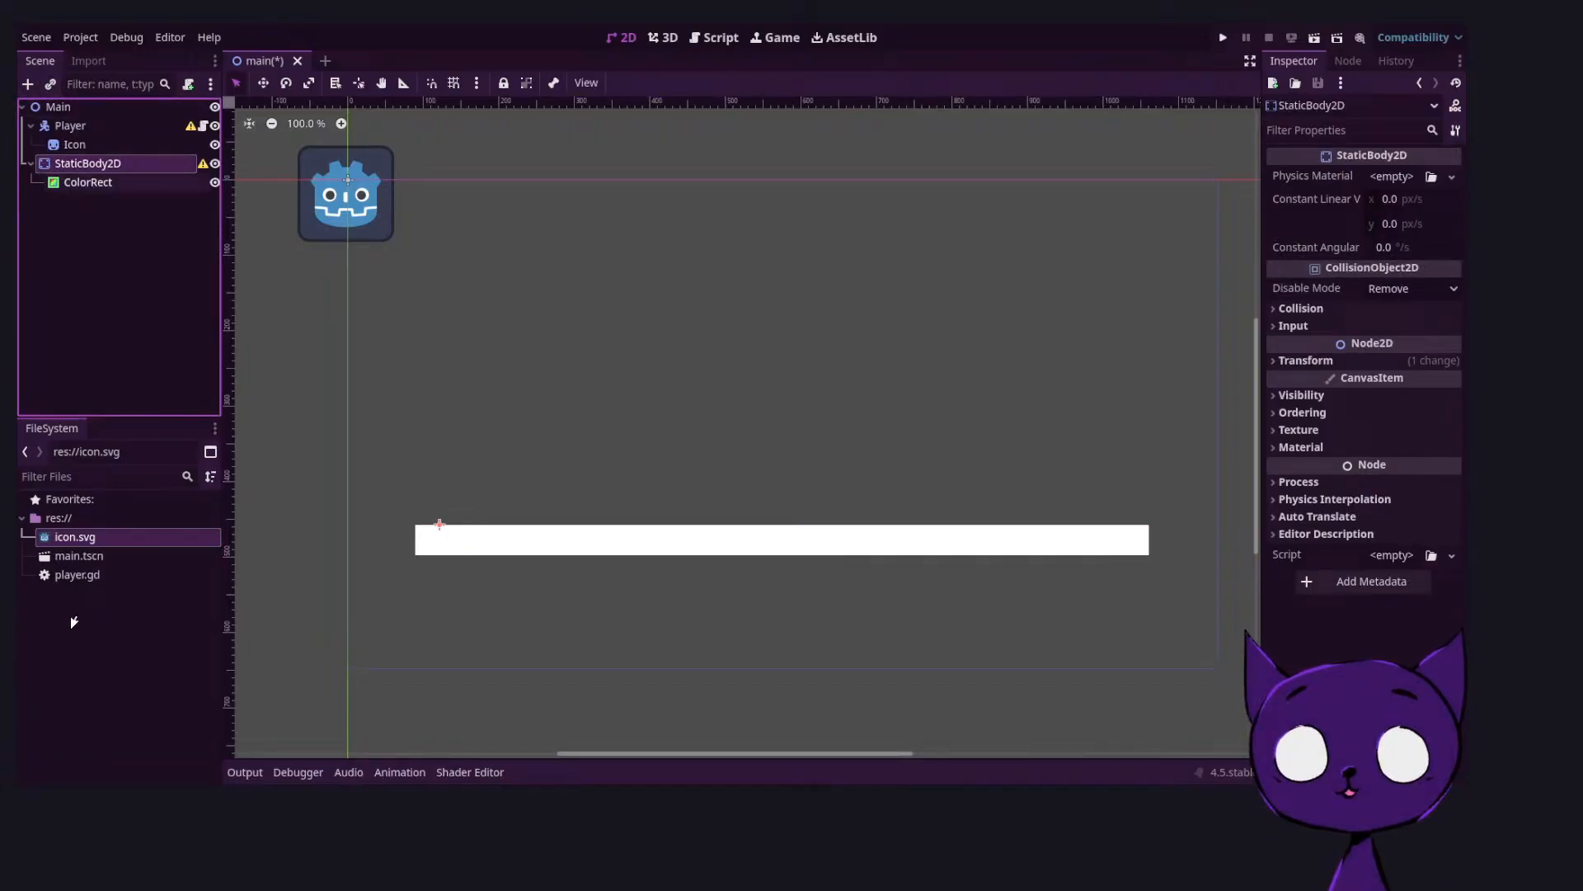
{"action": "key", "text": "Down"}
{"action": "key", "text": "Up"}
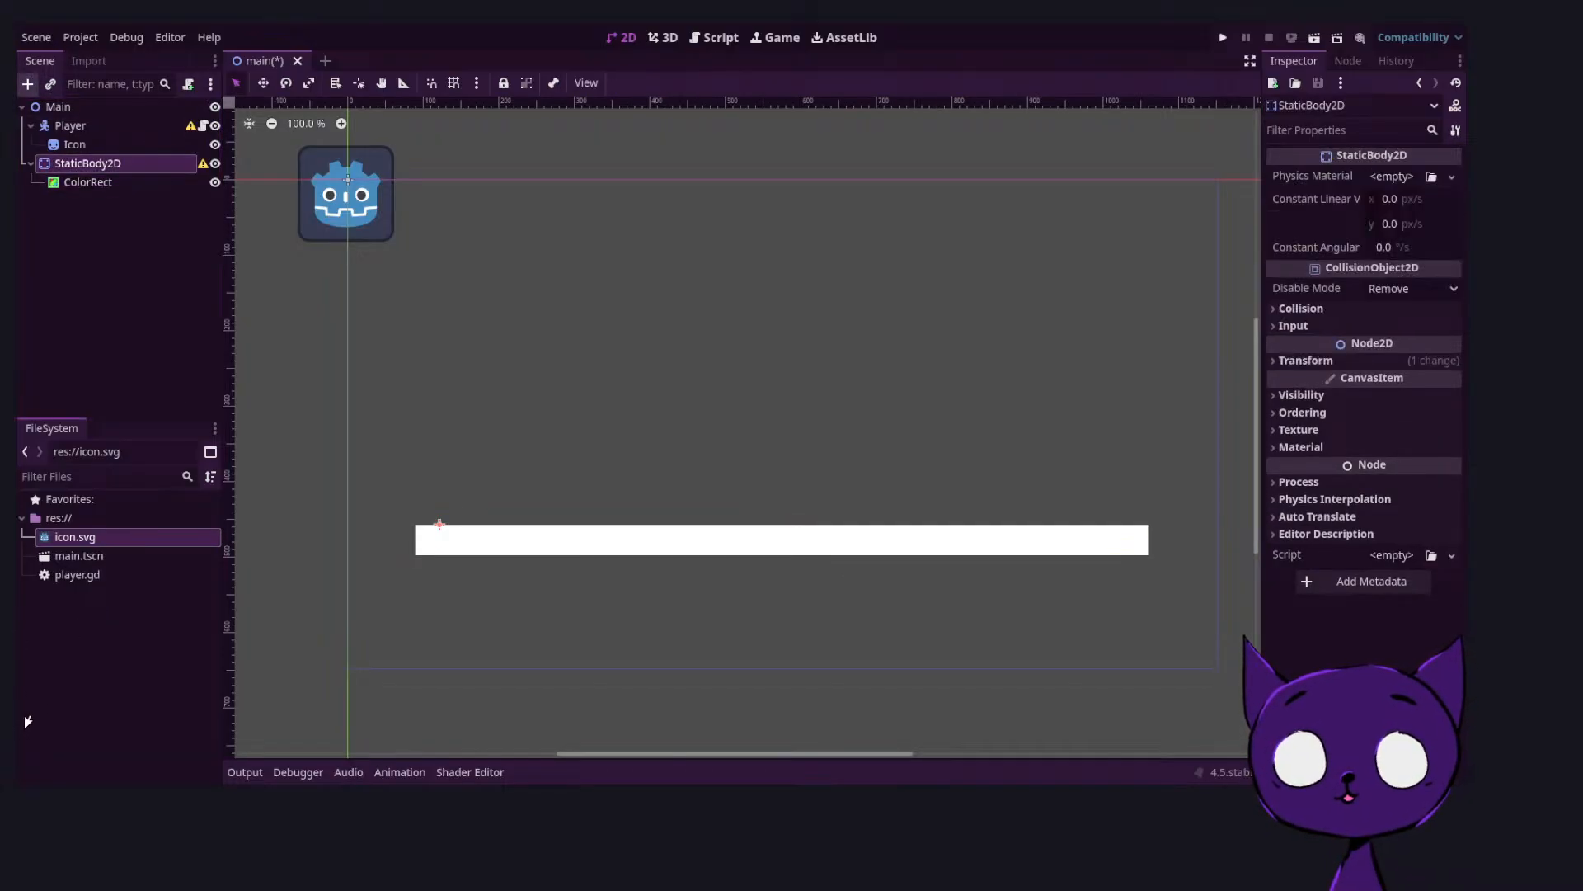
{"action": "key", "text": "Return"}
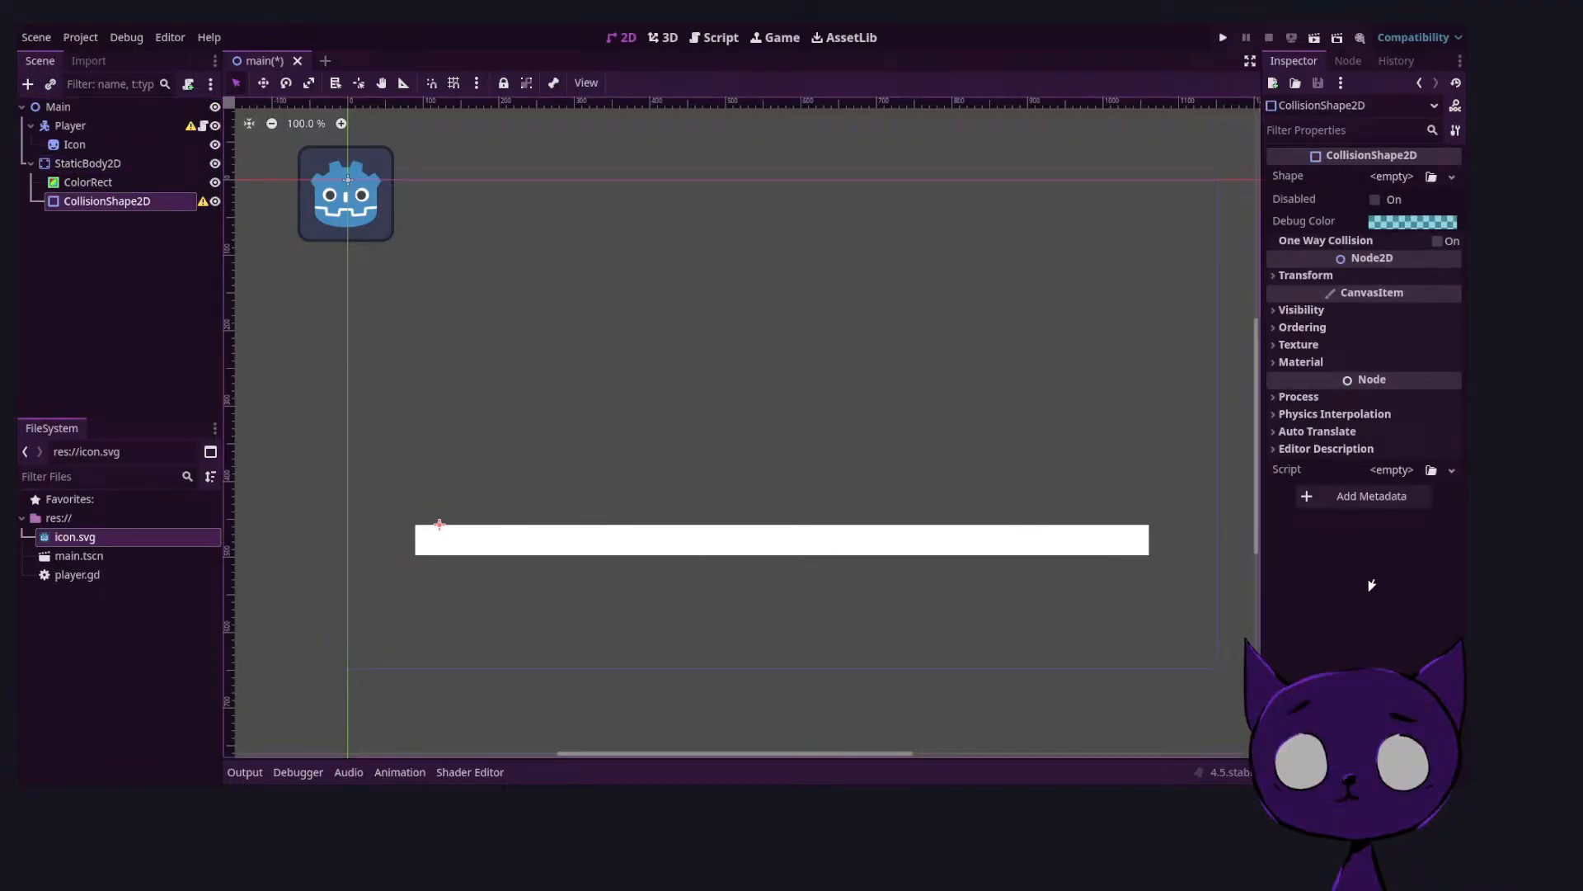
{"action": "left_click", "coordinate": [1394, 176]}
{"action": "left_click", "coordinate": [1357, 303]}
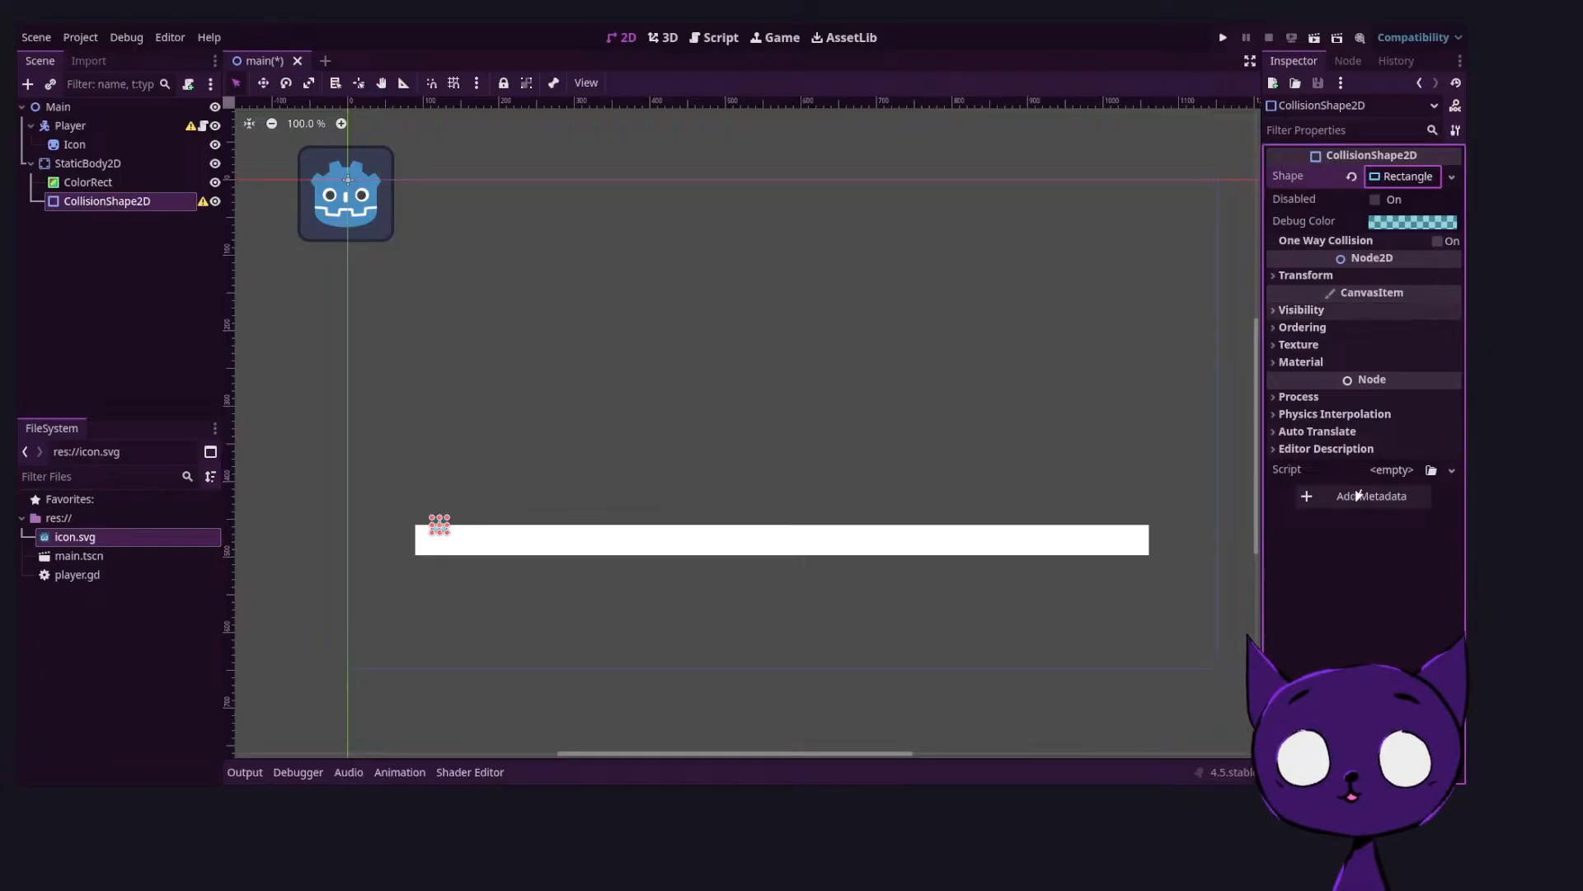
Resize the platform's rectangular collision shape so its edges roughly match the long white ColorRect bar
{"action": "mouse_move", "coordinate": [447, 533]}
{"action": "left_mouse_down"}
{"action": "mouse_move", "coordinate": [1050, 587]}
{"action": "mouse_move", "coordinate": [1149, 551]}
{"action": "left_mouse_up"}
{"action": "left_click", "coordinate": [1079, 578]}
{"action": "left_click", "coordinate": [1153, 551]}
{"action": "left_click", "coordinate": [1106, 551]}
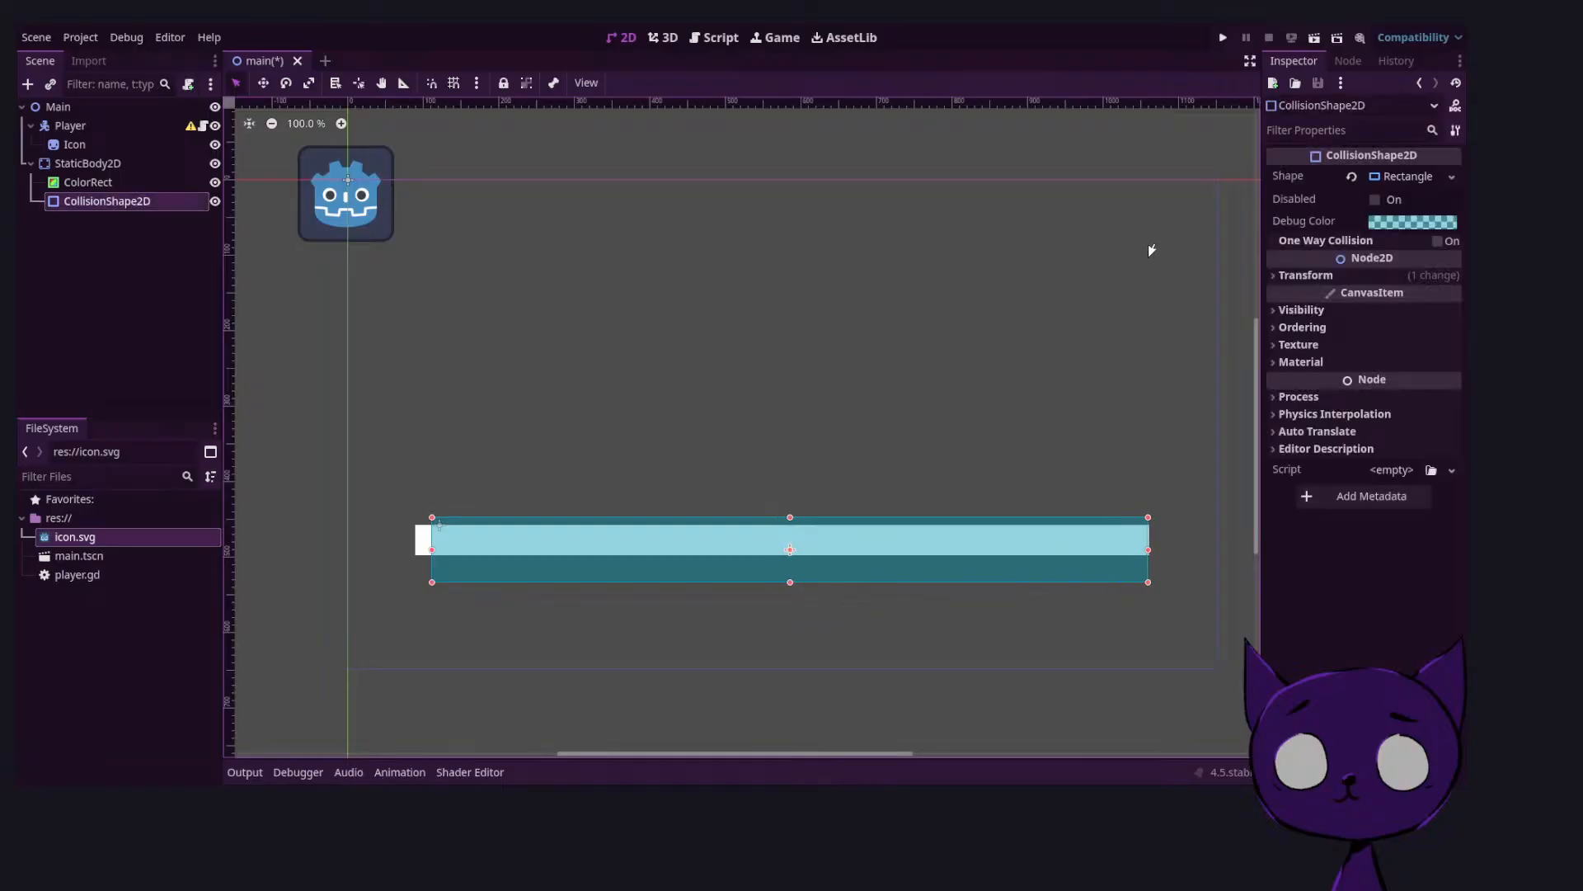
{"action": "left_click_drag", "start_coordinate": [432, 549], "coordinate": [417, 549]}
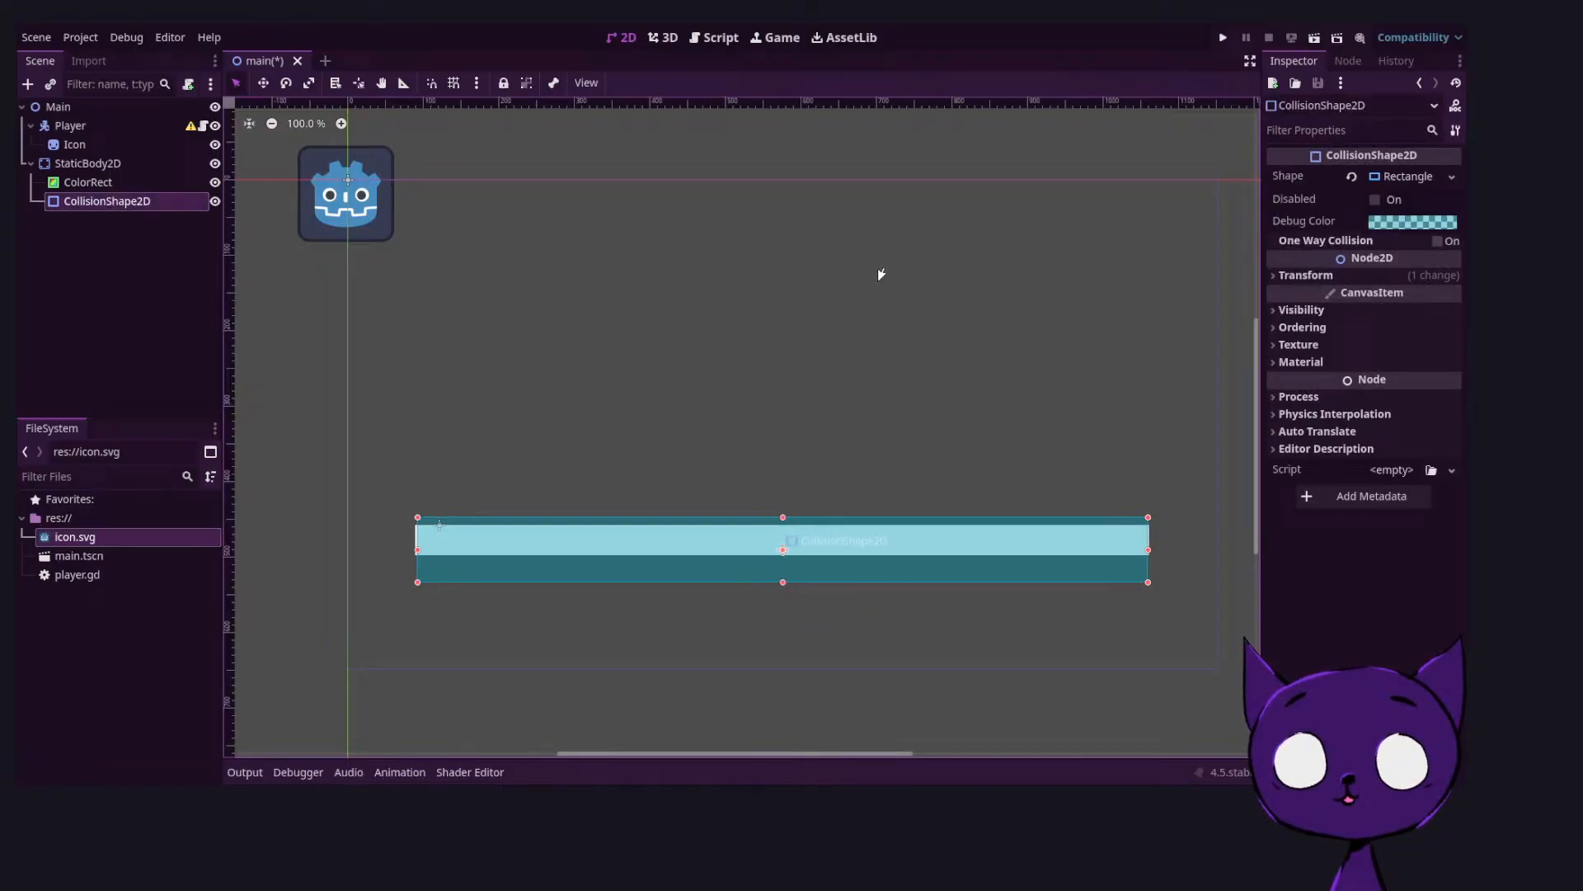
{"action": "left_click_drag", "start_coordinate": [783, 517], "coordinate": [783, 526]}
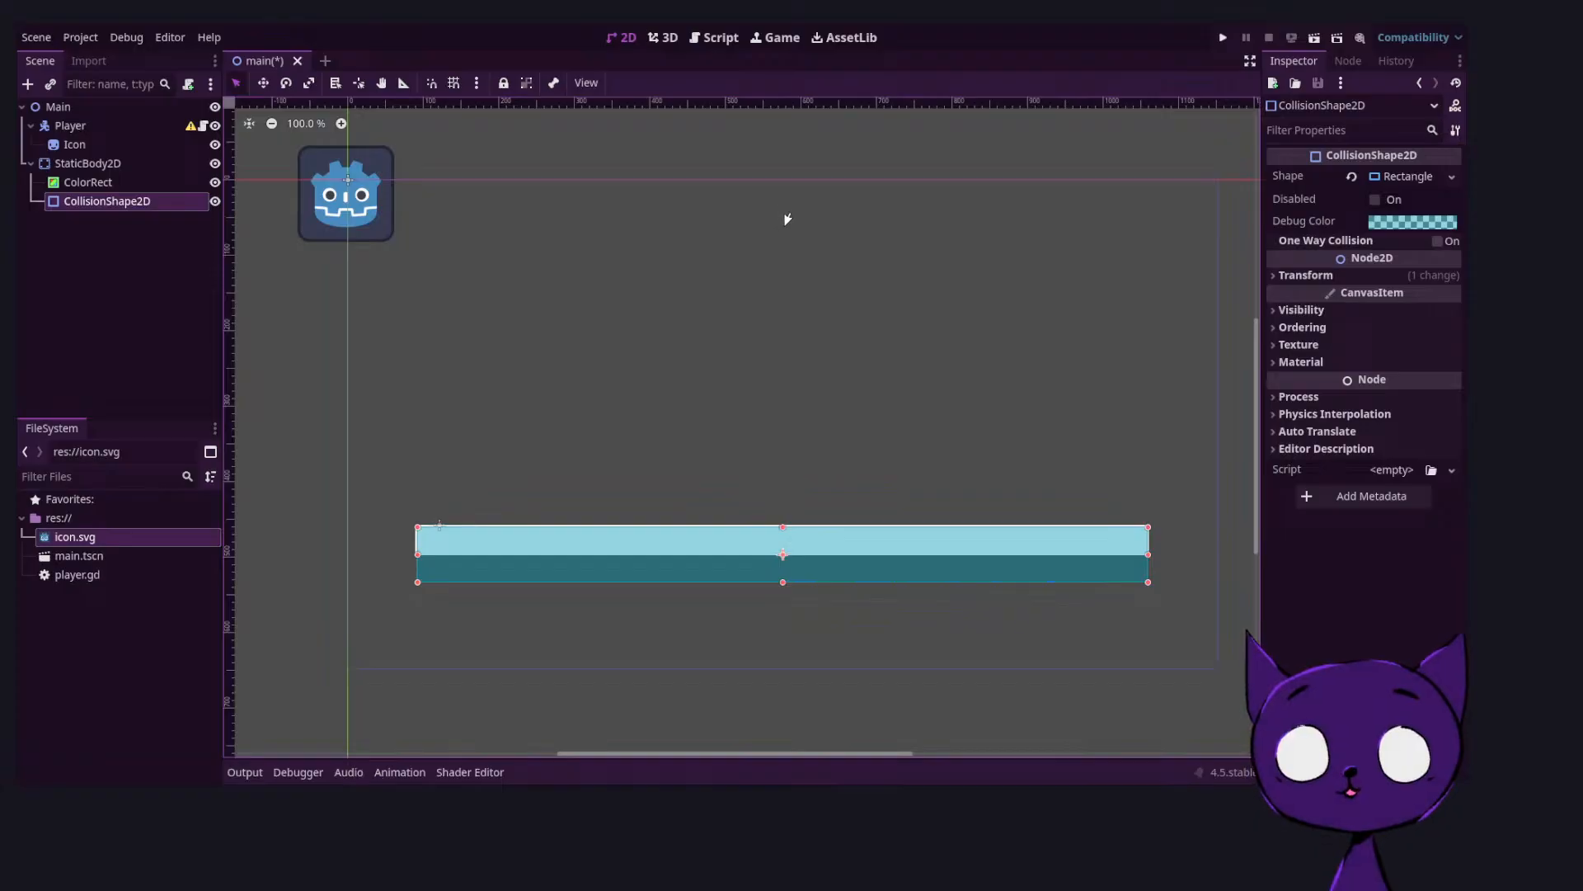
{"action": "left_click_drag", "start_coordinate": [782, 583], "coordinate": [783, 561]}
Move the Player node from the origin to a spot above the middle of the platform
{"action": "left_click", "coordinate": [70, 125]}
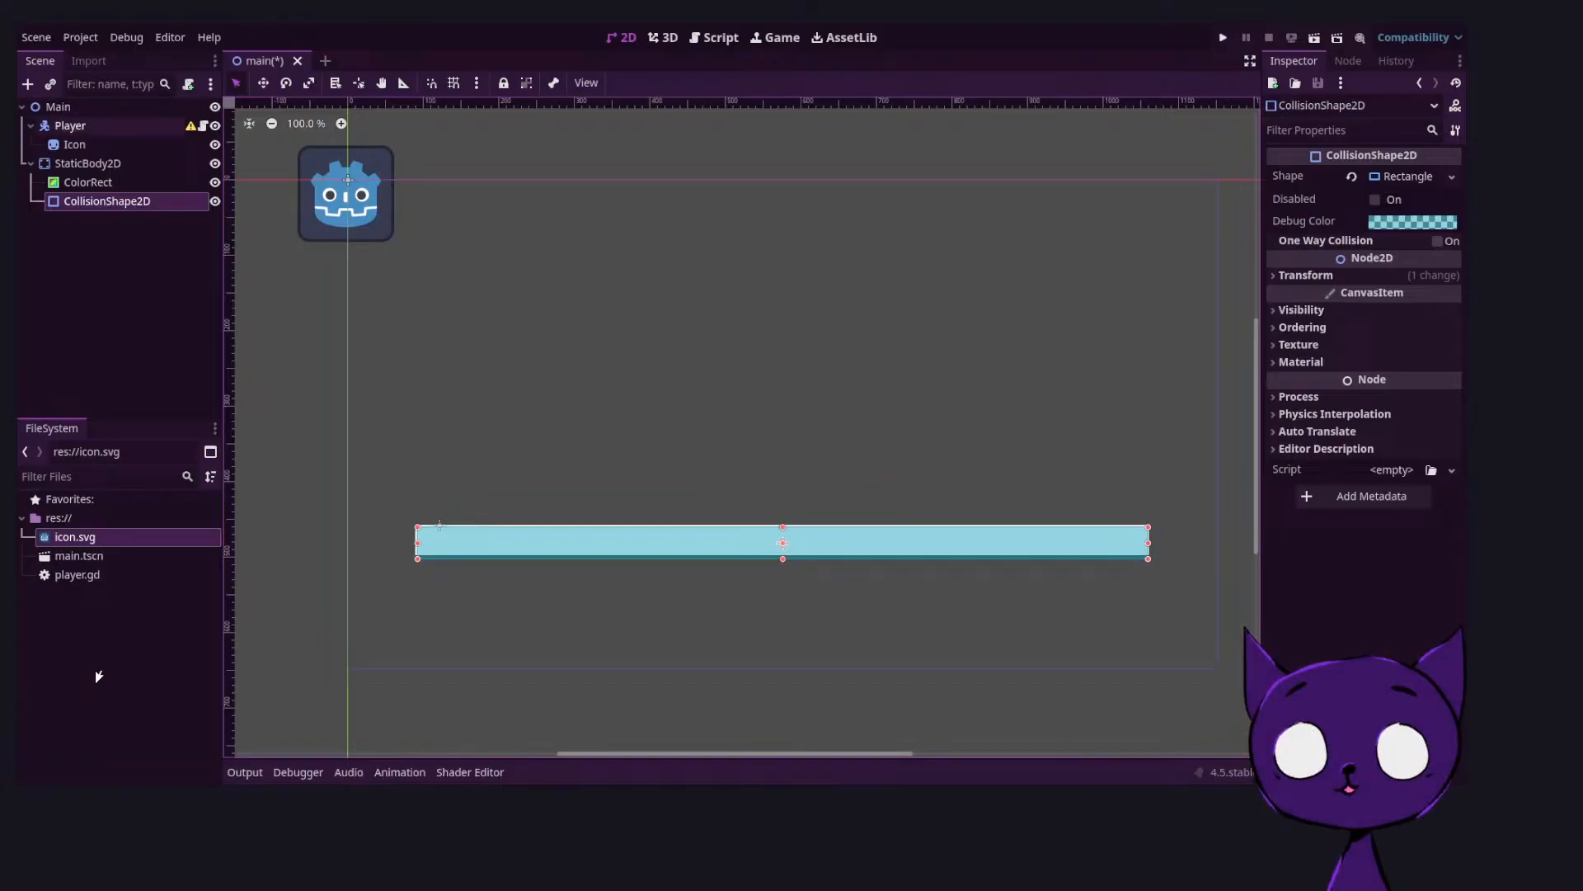
{"action": "left_click", "coordinate": [263, 82]}
{"action": "left_click_drag", "start_coordinate": [523, 429], "coordinate": [861, 459]}
{"action": "left_click_drag", "start_coordinate": [497, 271], "coordinate": [572, 352]}
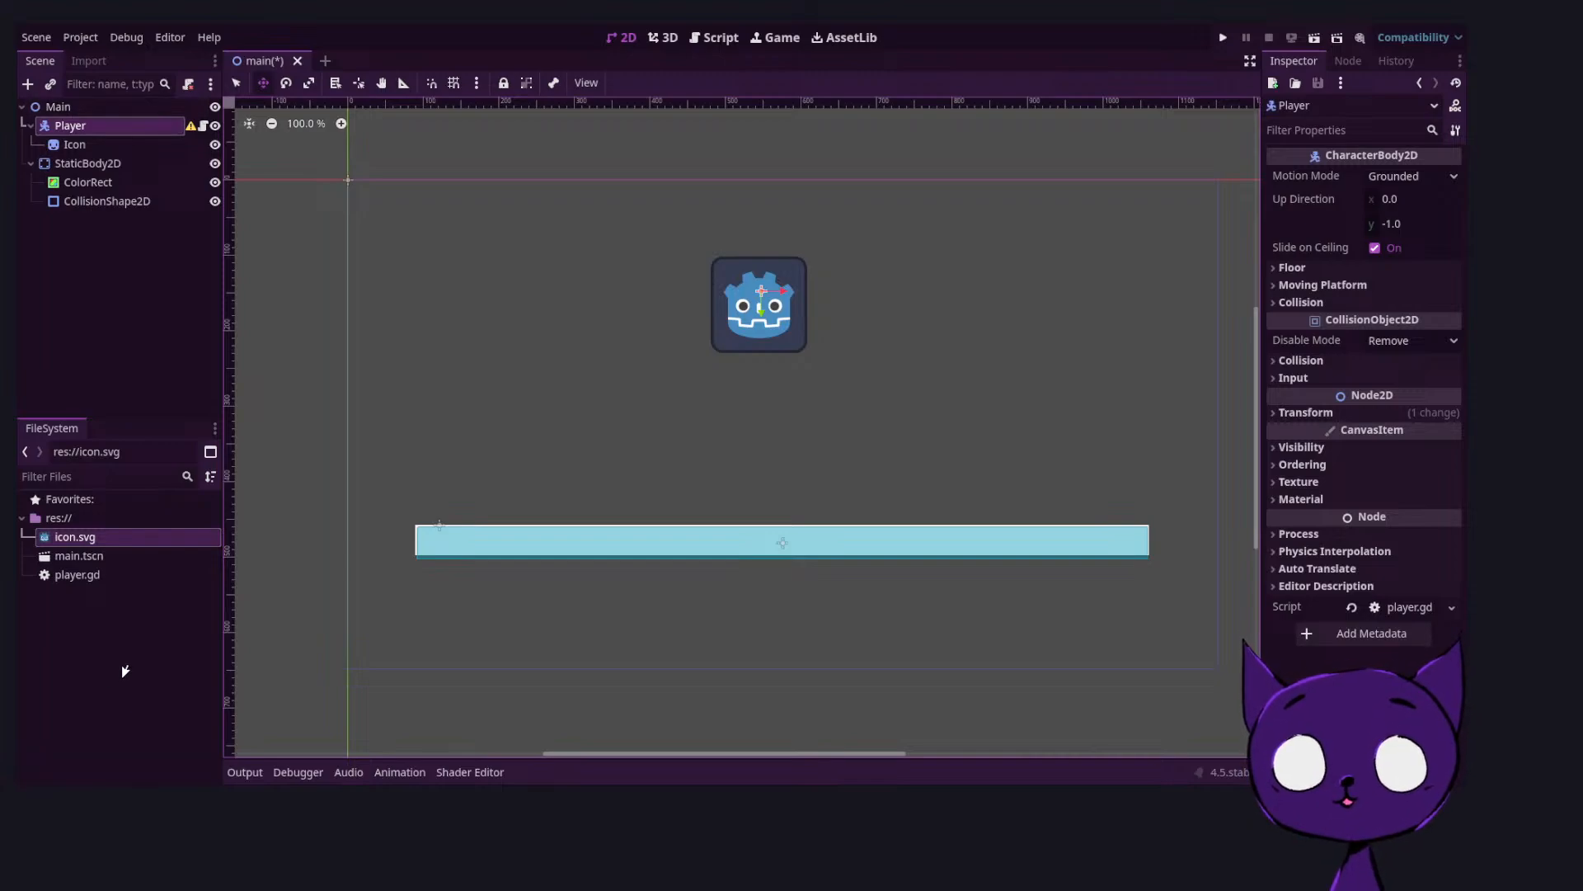
Add a CollisionShape2D child to Player and give it a new capsule shape
{"action": "key", "text": "Return"}
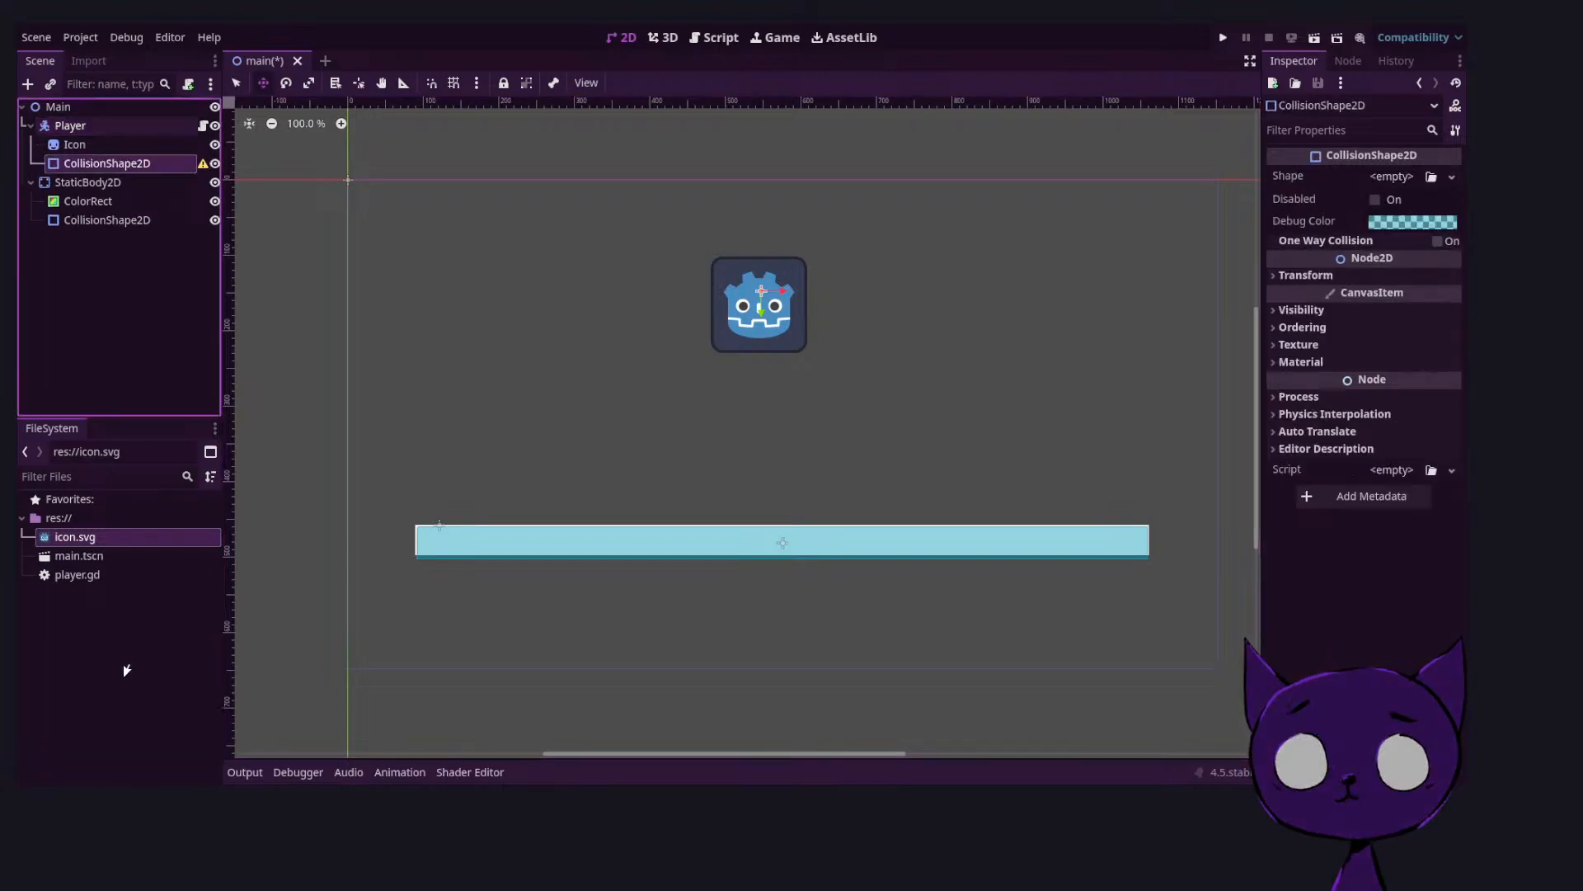
{"action": "left_click", "coordinate": [1392, 177]}
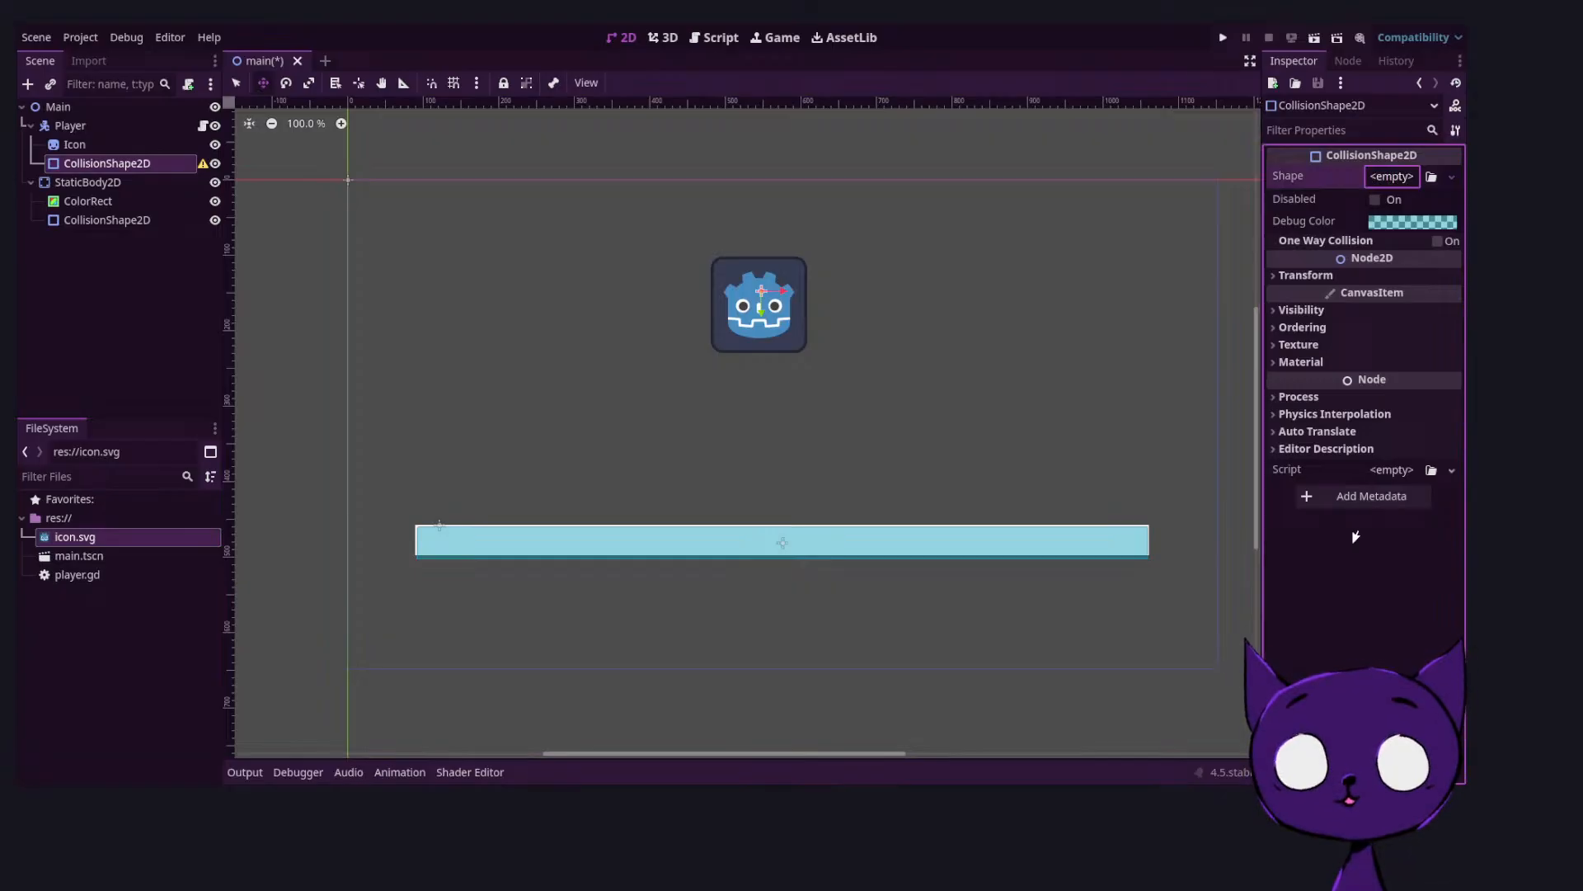
{"action": "left_click", "coordinate": [1373, 473]}
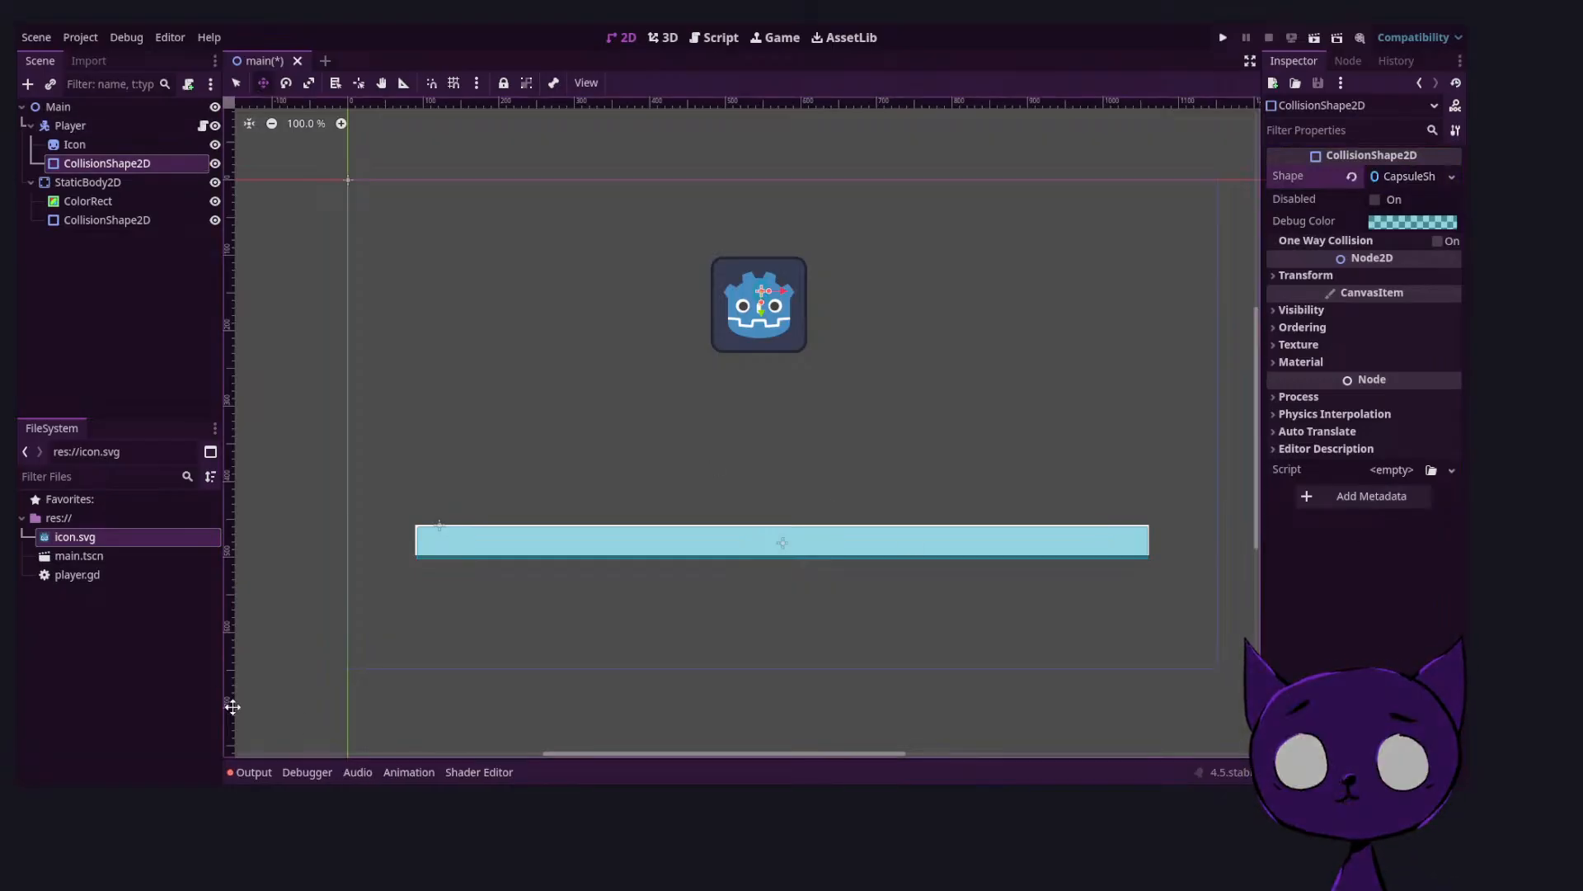
Center the capsule collision shape on the player icon, shorten it to fit within the icon, and save the scene
{"action": "left_click", "coordinate": [237, 83]}
{"action": "mouse_move", "coordinate": [761, 303]}
{"action": "left_mouse_down"}
{"action": "mouse_move", "coordinate": [761, 337]}
{"action": "mouse_move", "coordinate": [794, 290]}
{"action": "mouse_move", "coordinate": [762, 341]}
{"action": "left_mouse_up"}
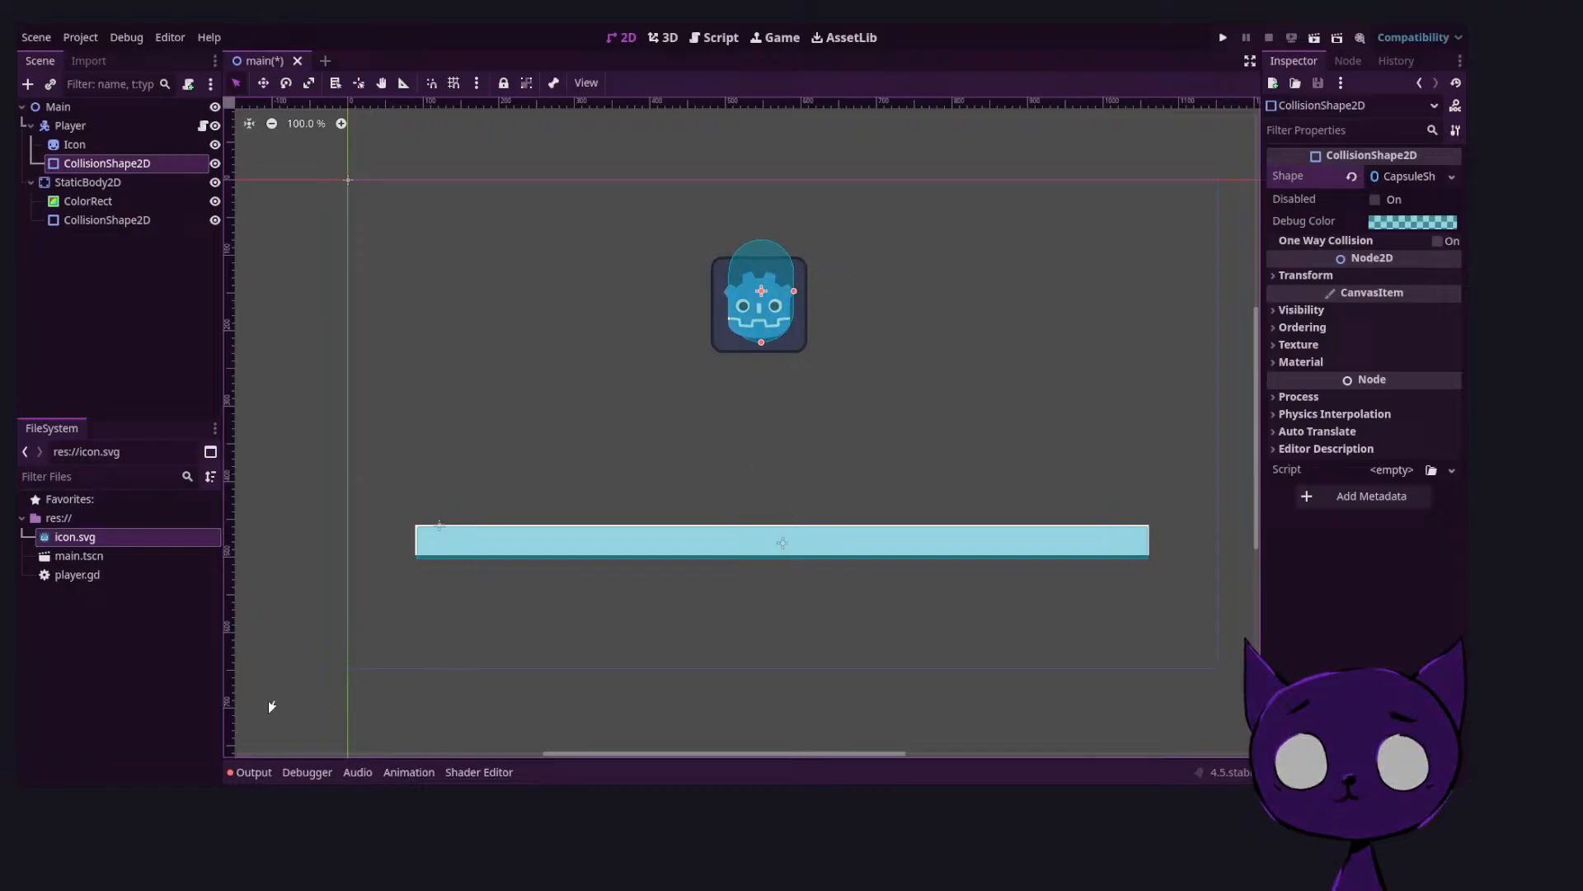
{"action": "key", "text": "w"}
{"action": "left_click_drag", "start_coordinate": [540, 540], "coordinate": [540, 553]}
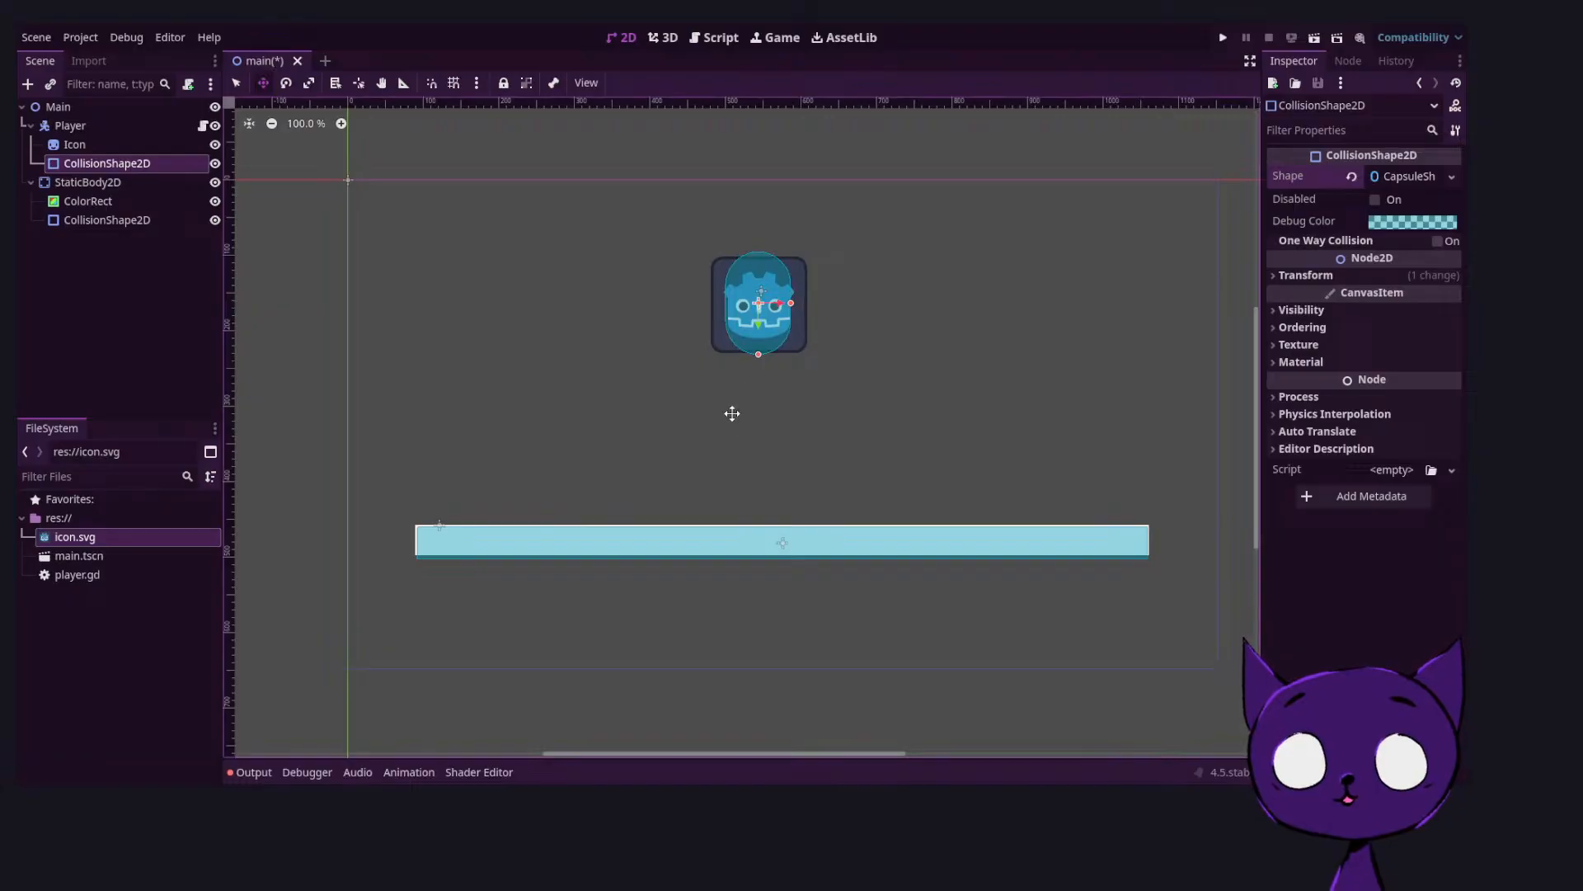
{"action": "key", "text": "q"}
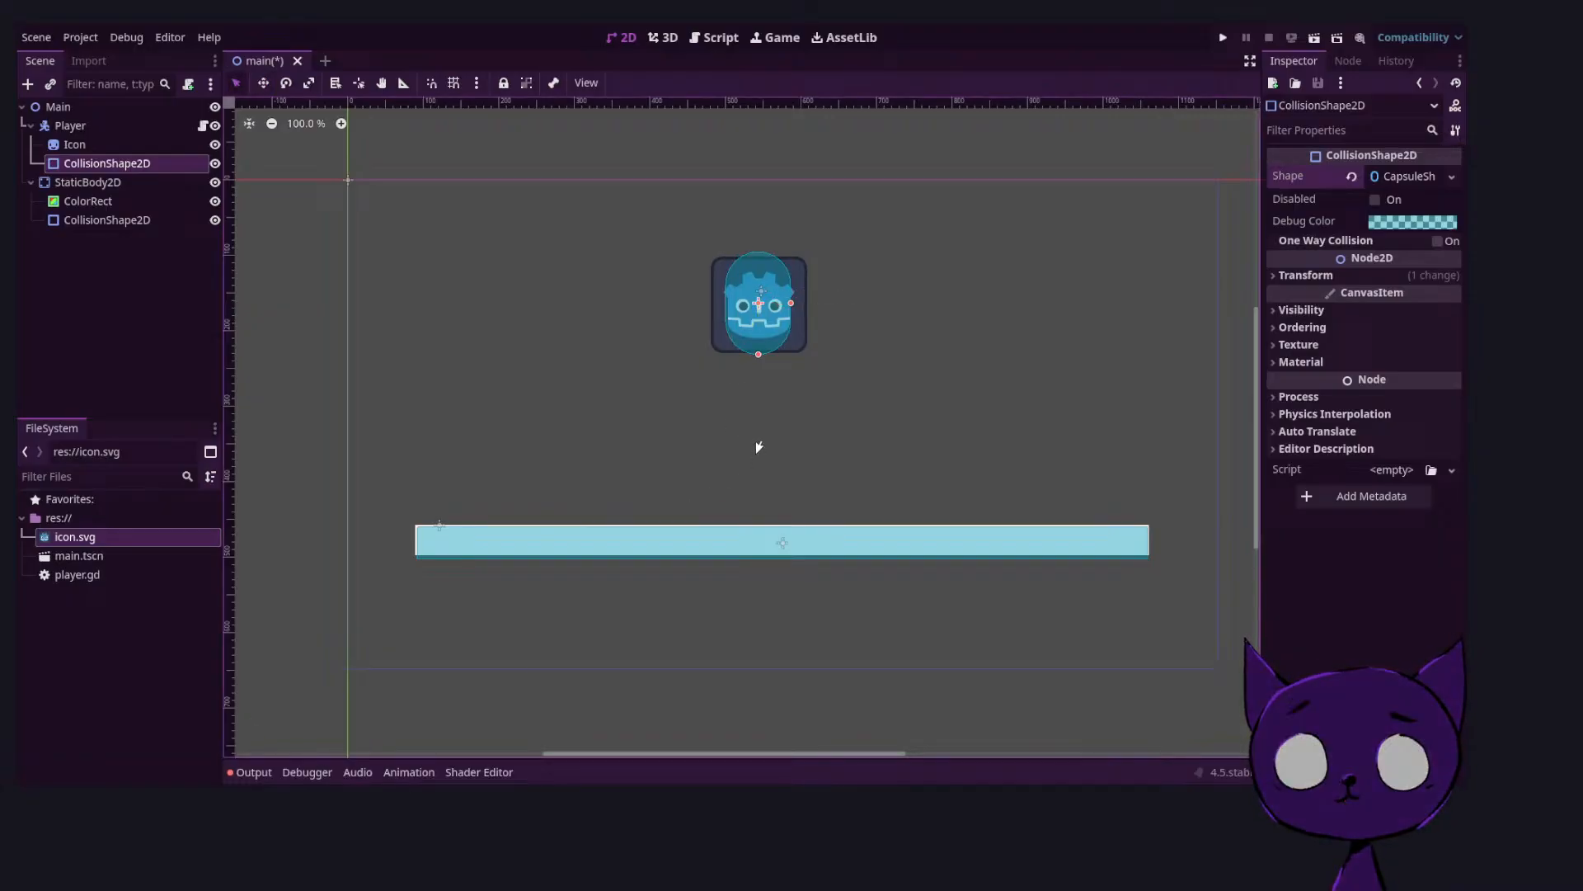
{"action": "key", "text": "ctrl+z"}
{"action": "key", "text": "ctrl+s"}
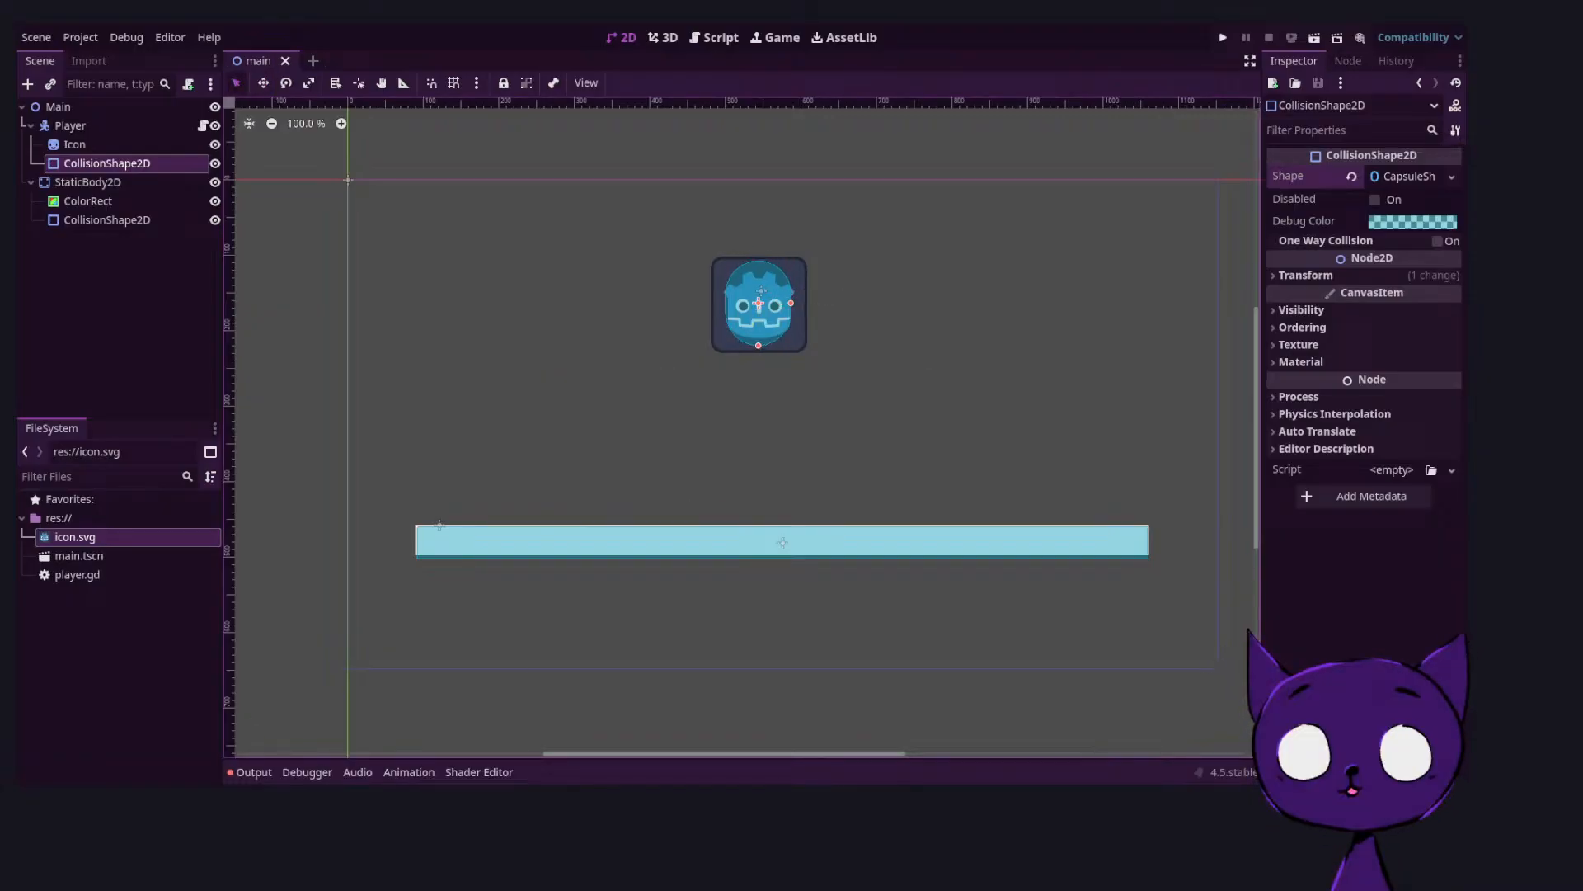
Run the current scene and mark "Move & Jump" with a leading "- " in the TODO note
{"action": "left_click", "coordinate": [1315, 37]}
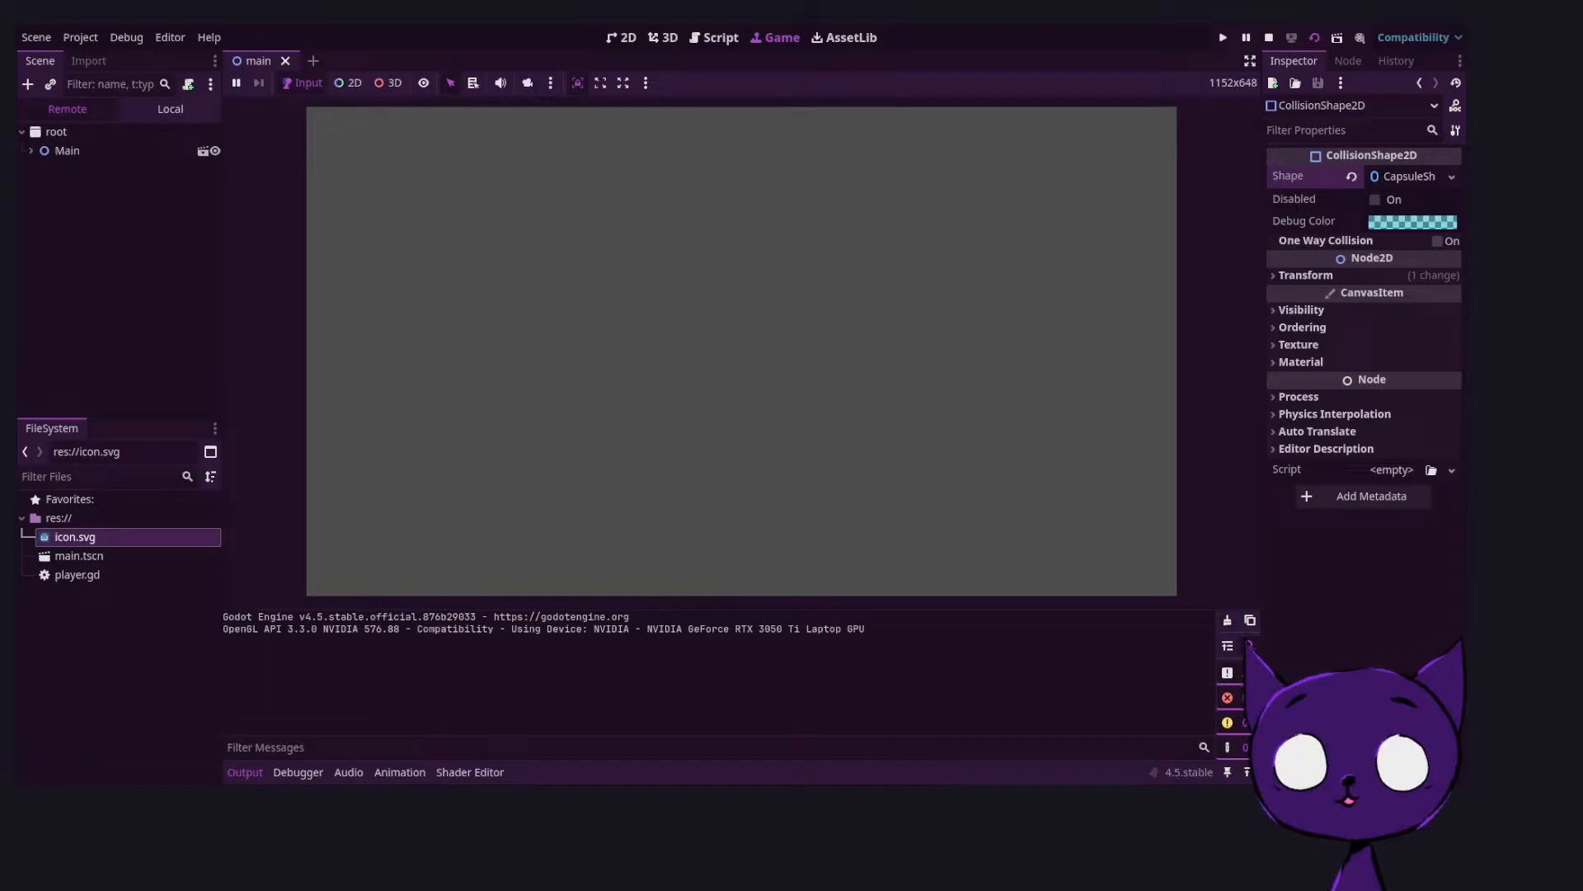
{"action": "key", "text": "alt+Tab"}
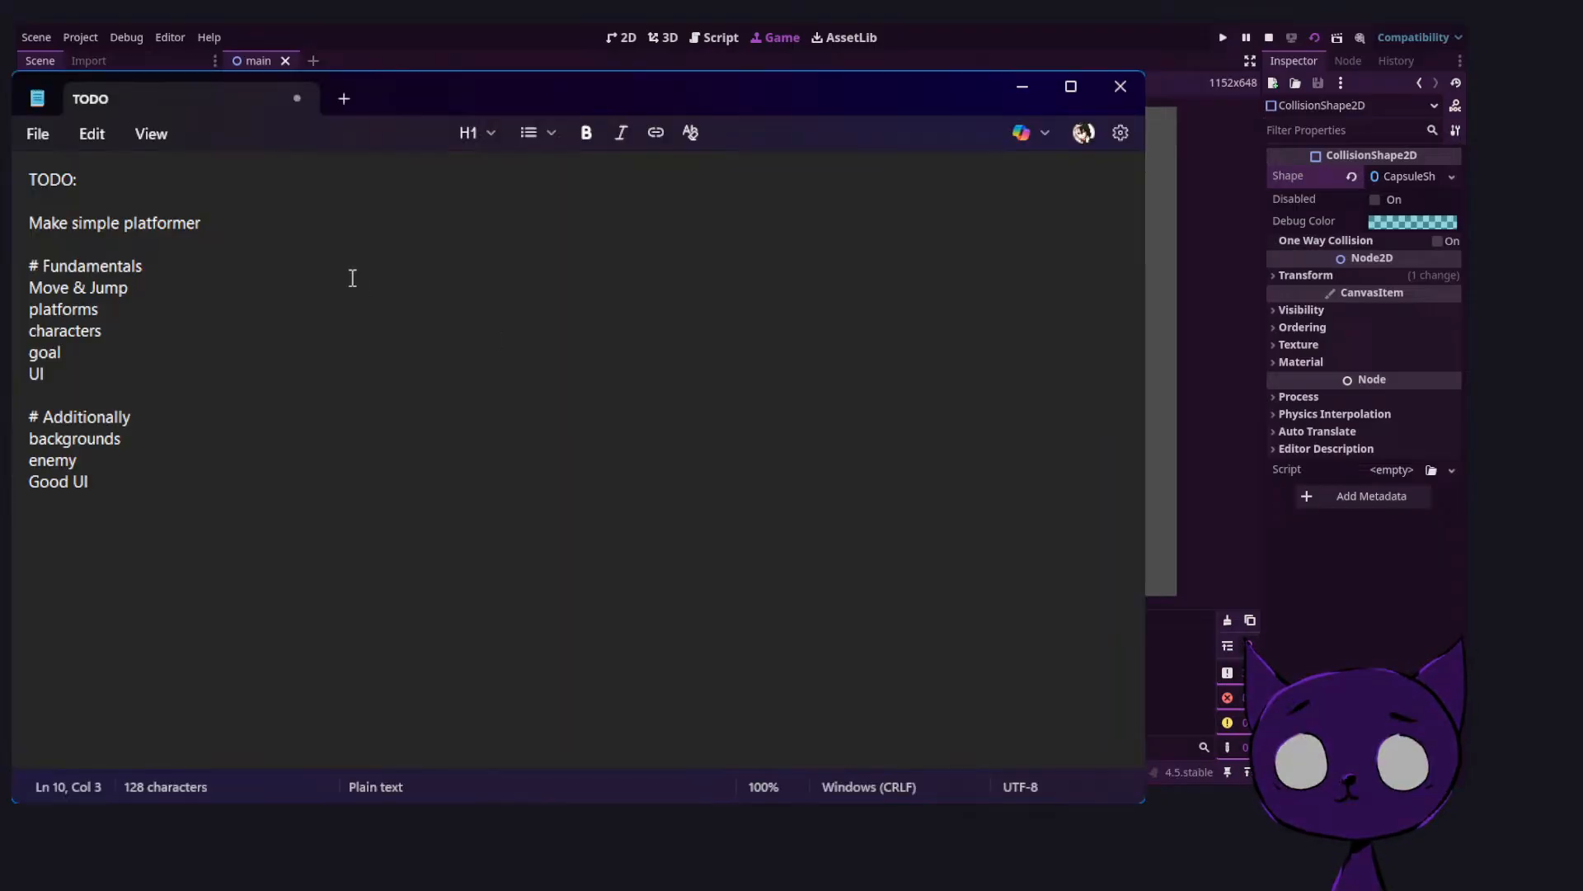
{"action": "left_click", "coordinate": [33, 268]}
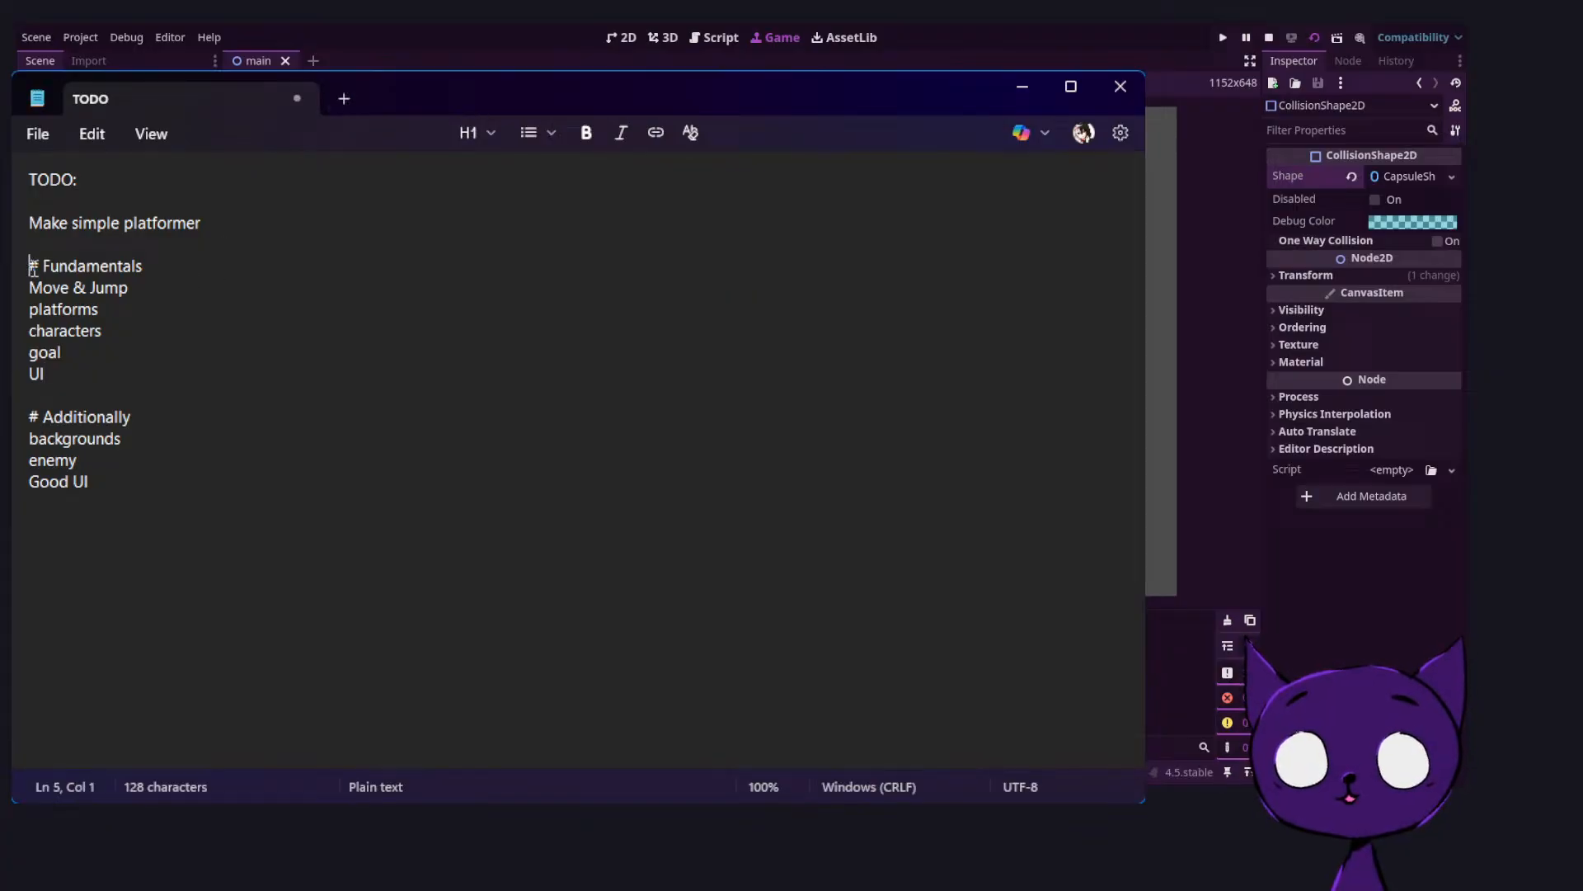
{"action": "type", "text": "-"}
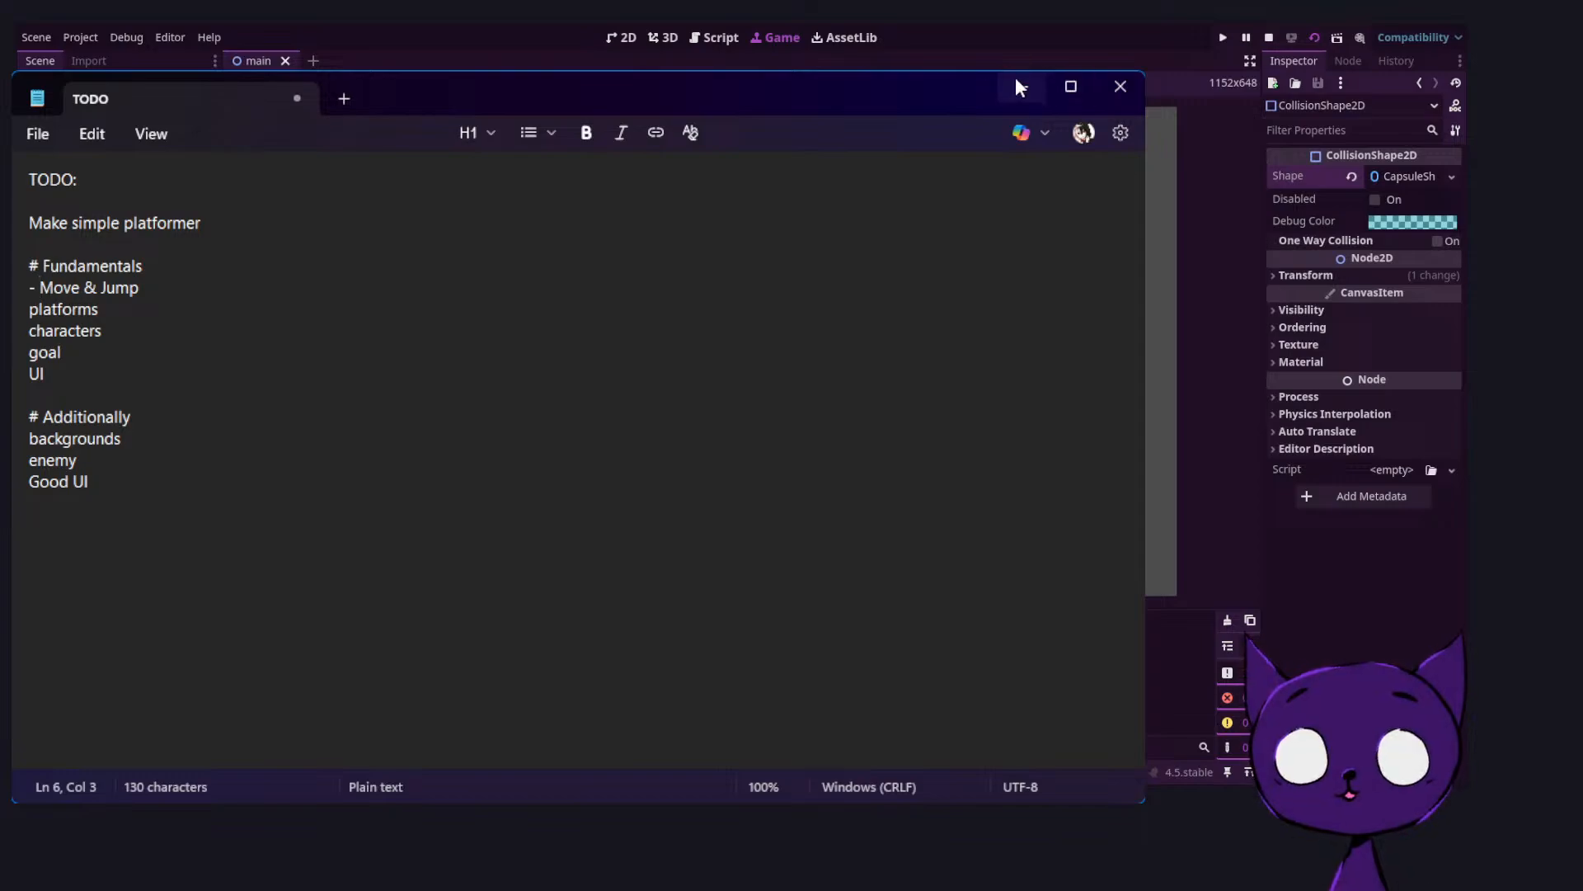
{"action": "left_click", "coordinate": [1023, 87]}
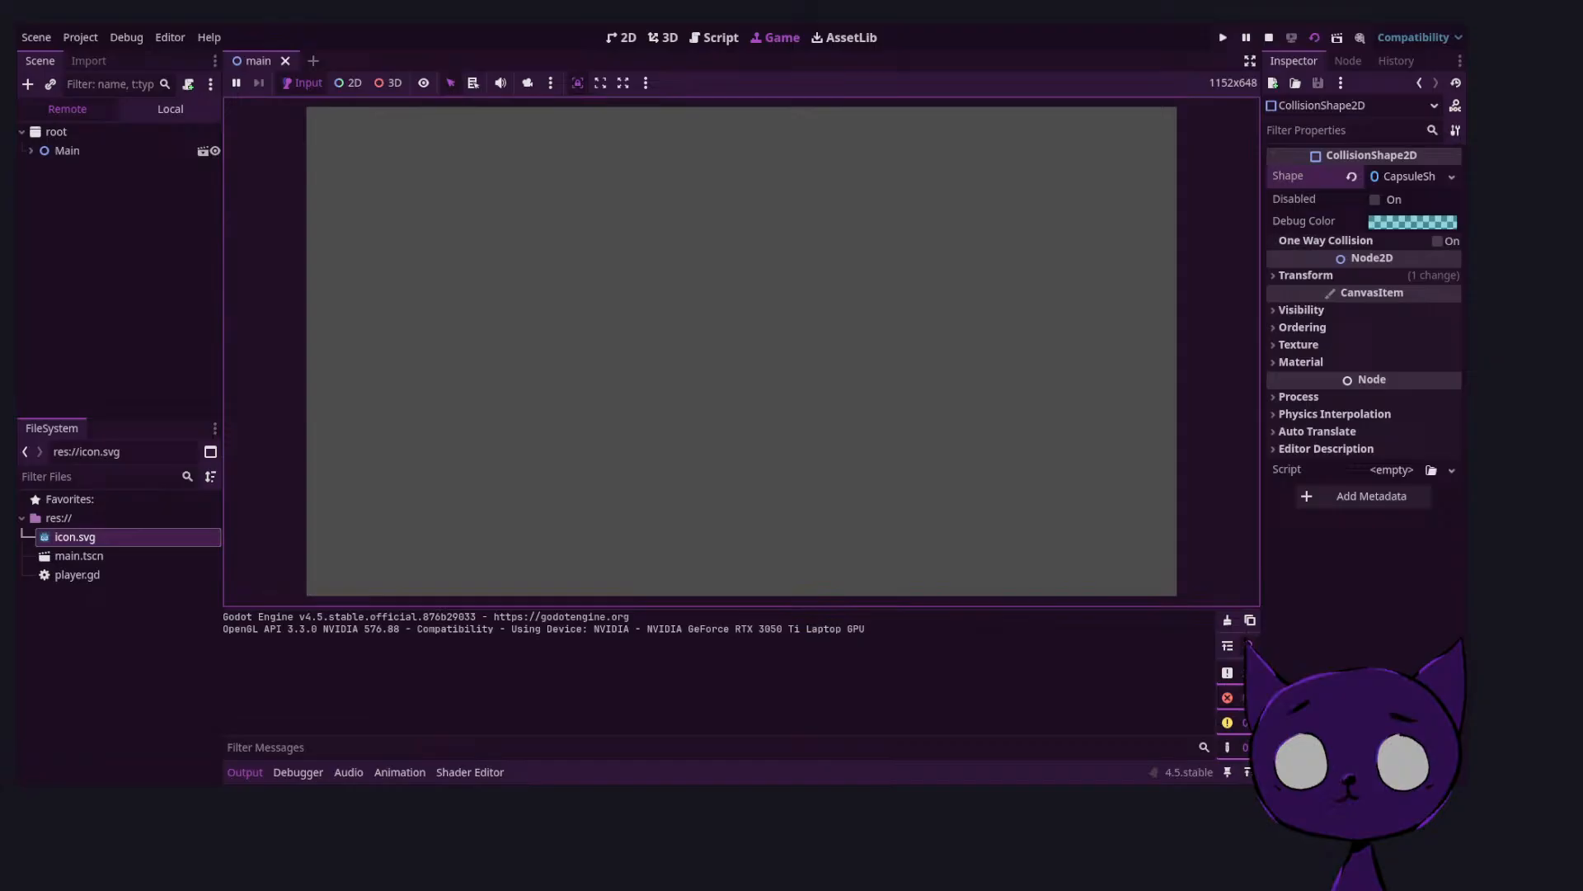
Test-run the game and stop it, check the TODO note, and return to the Godot scene editor
{"action": "key", "text": "F6"}
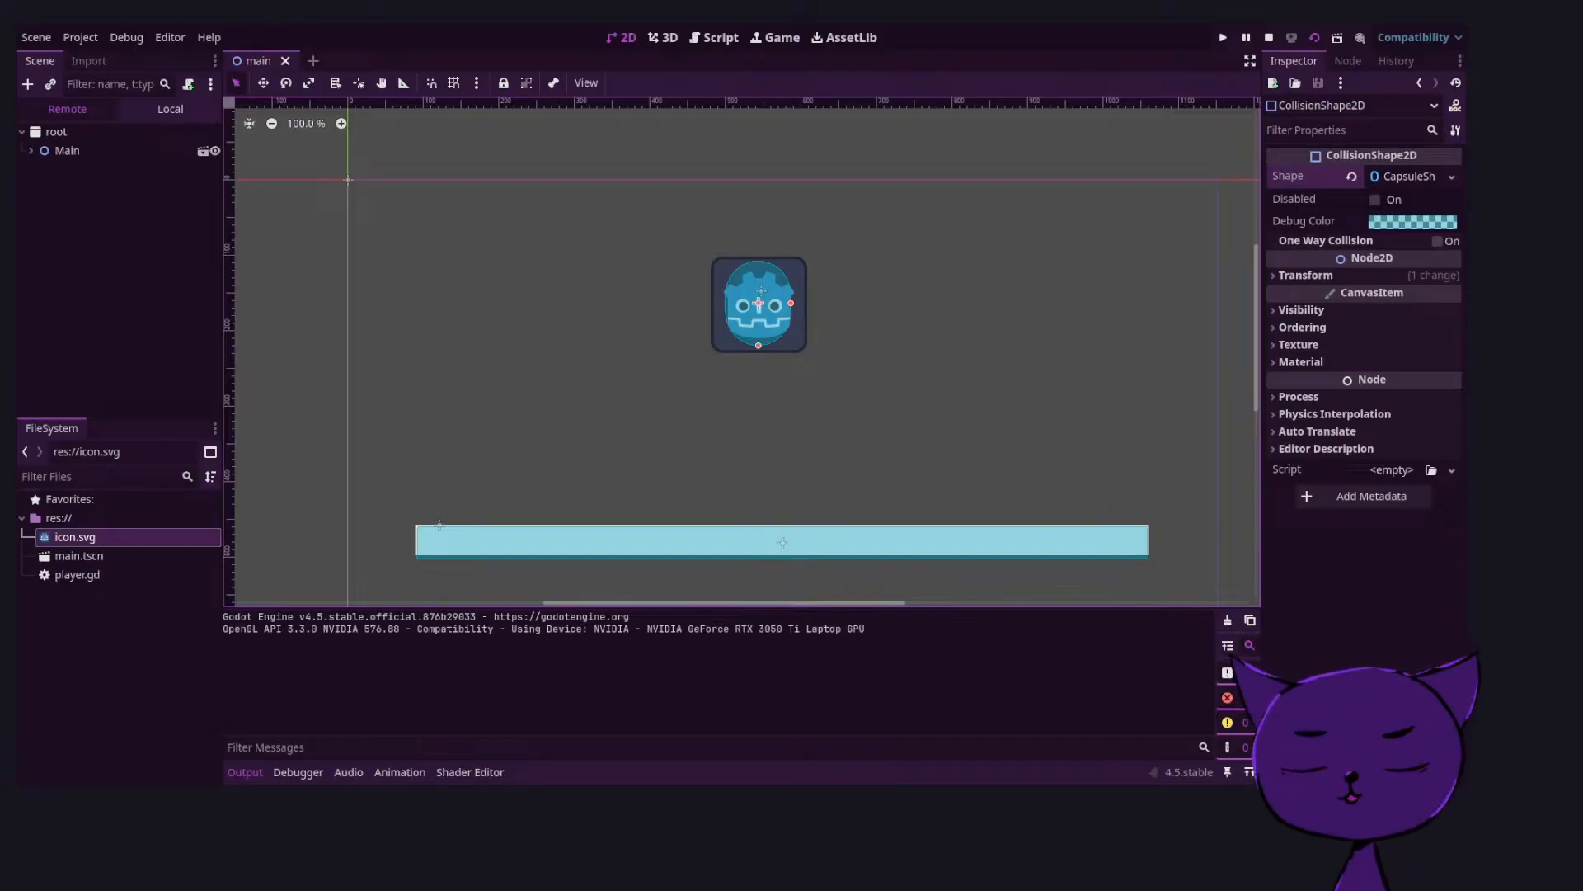
{"action": "key", "text": "F8"}
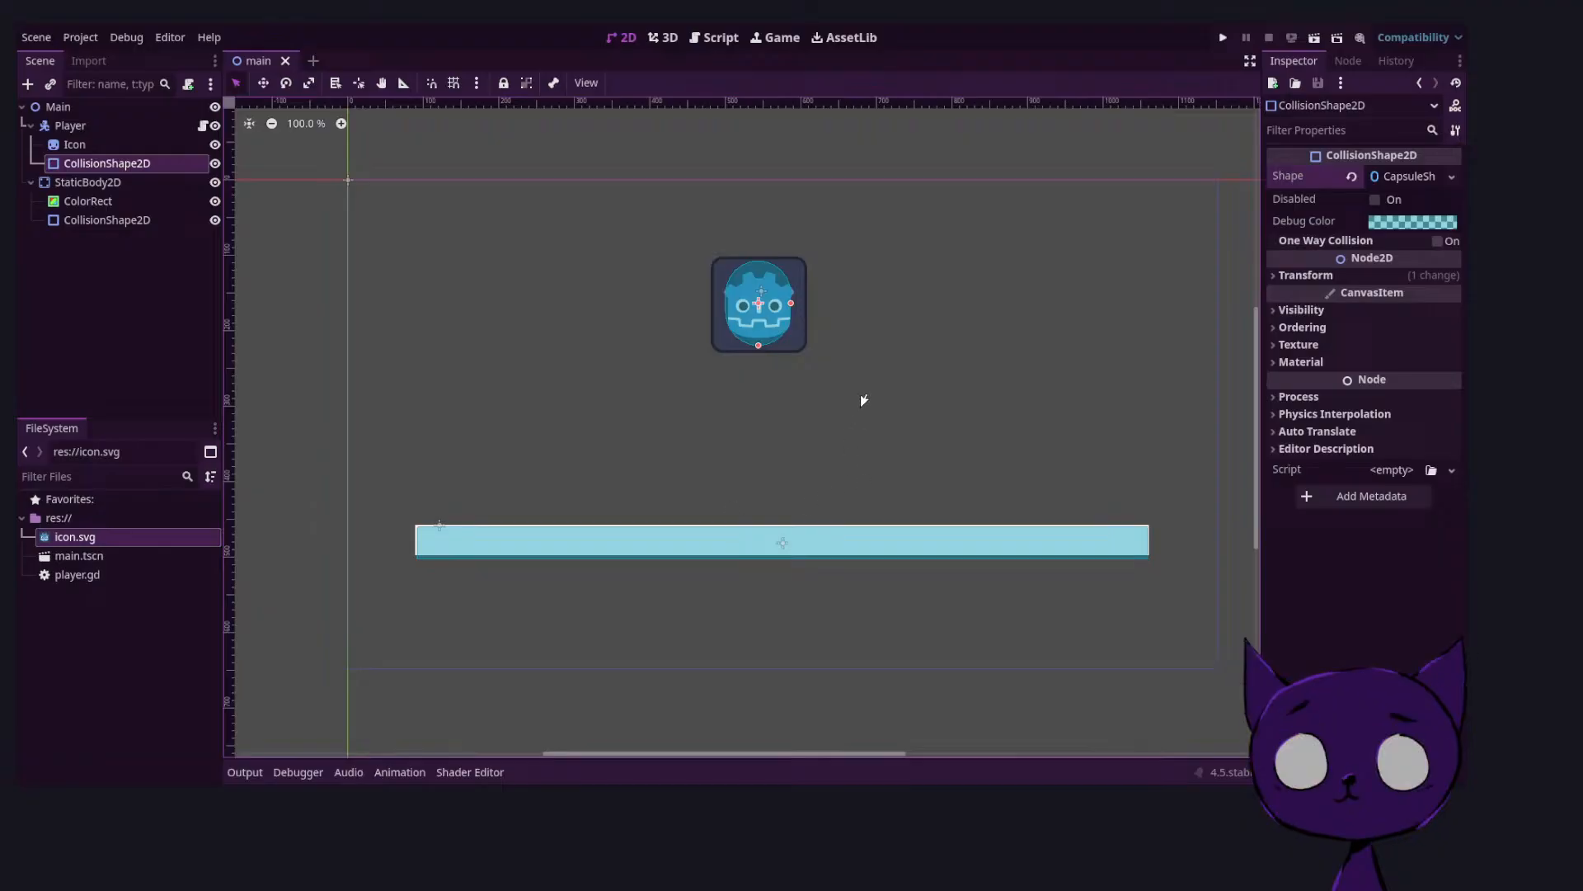
{"action": "key", "text": "F5"}
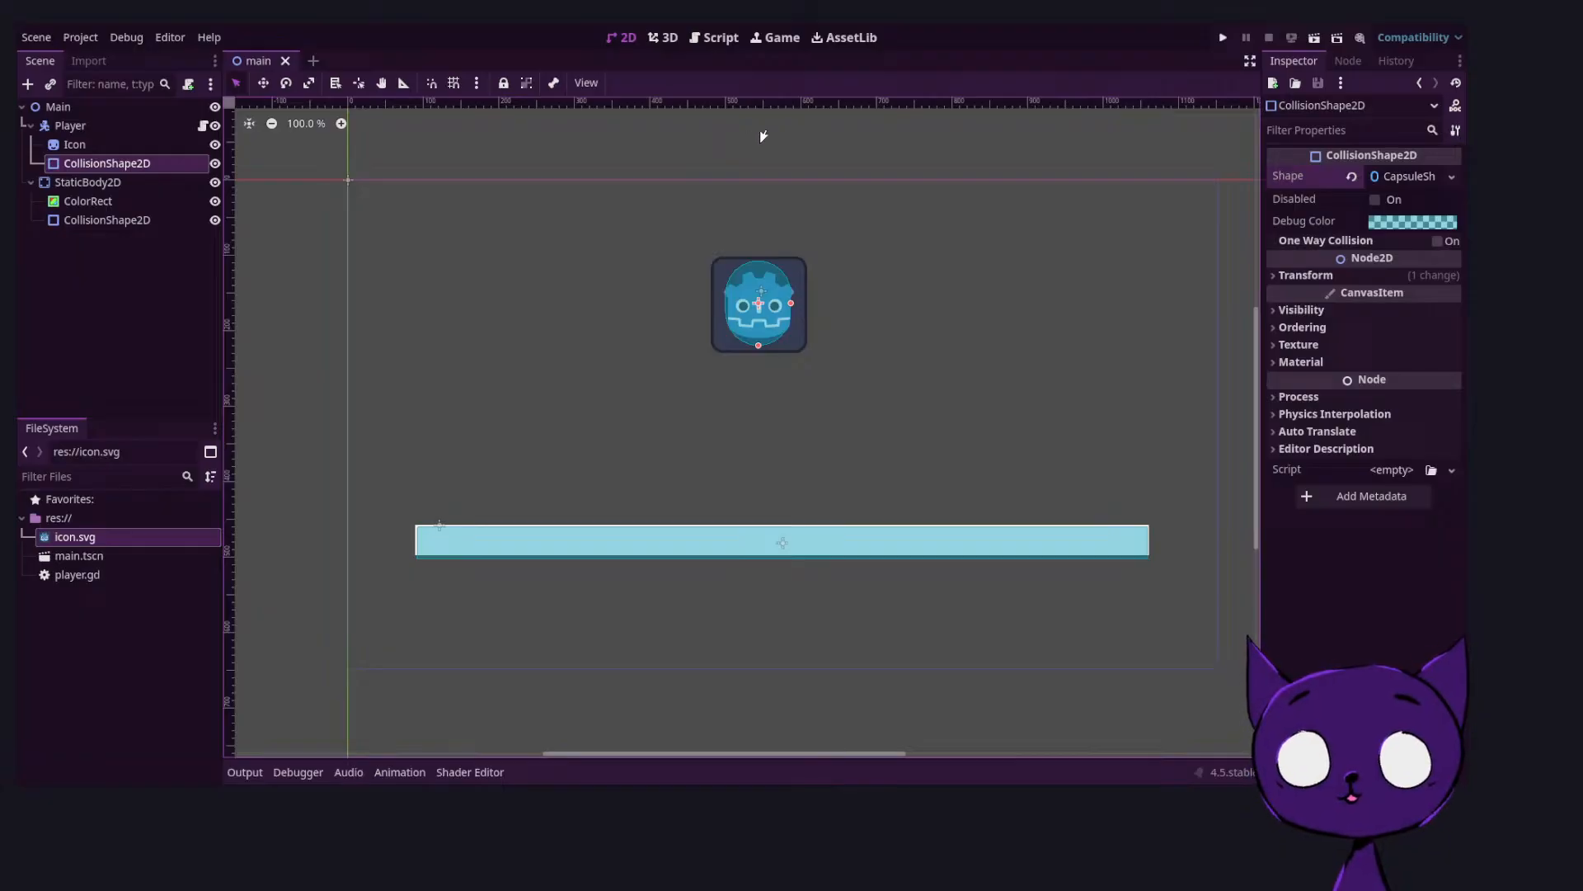
{"action": "key", "text": "F5"}
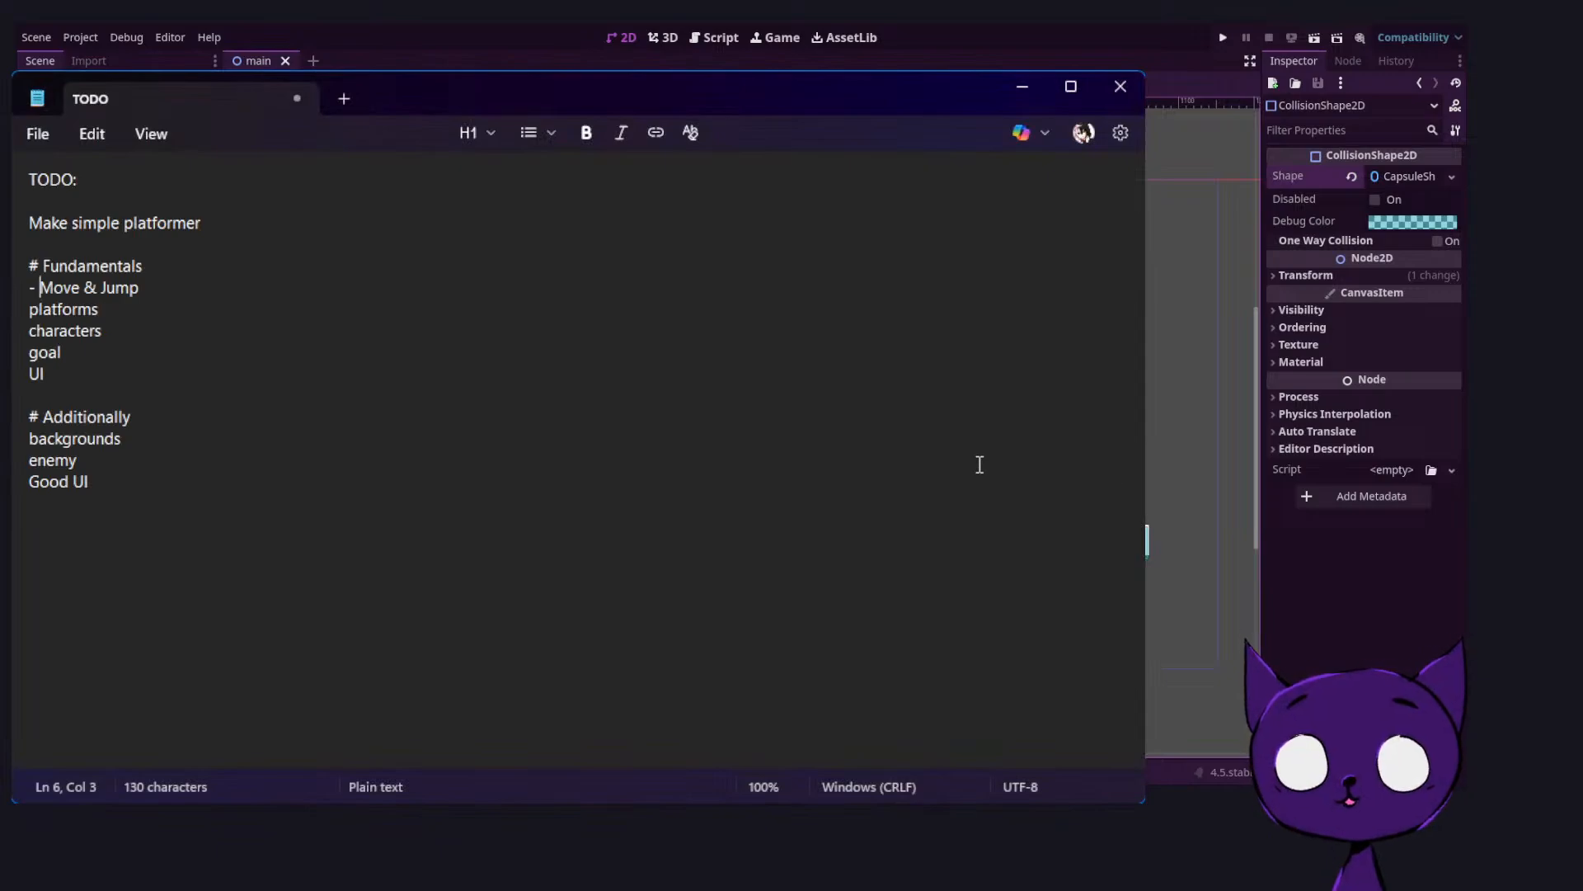
{"action": "left_click", "coordinate": [1023, 87]}
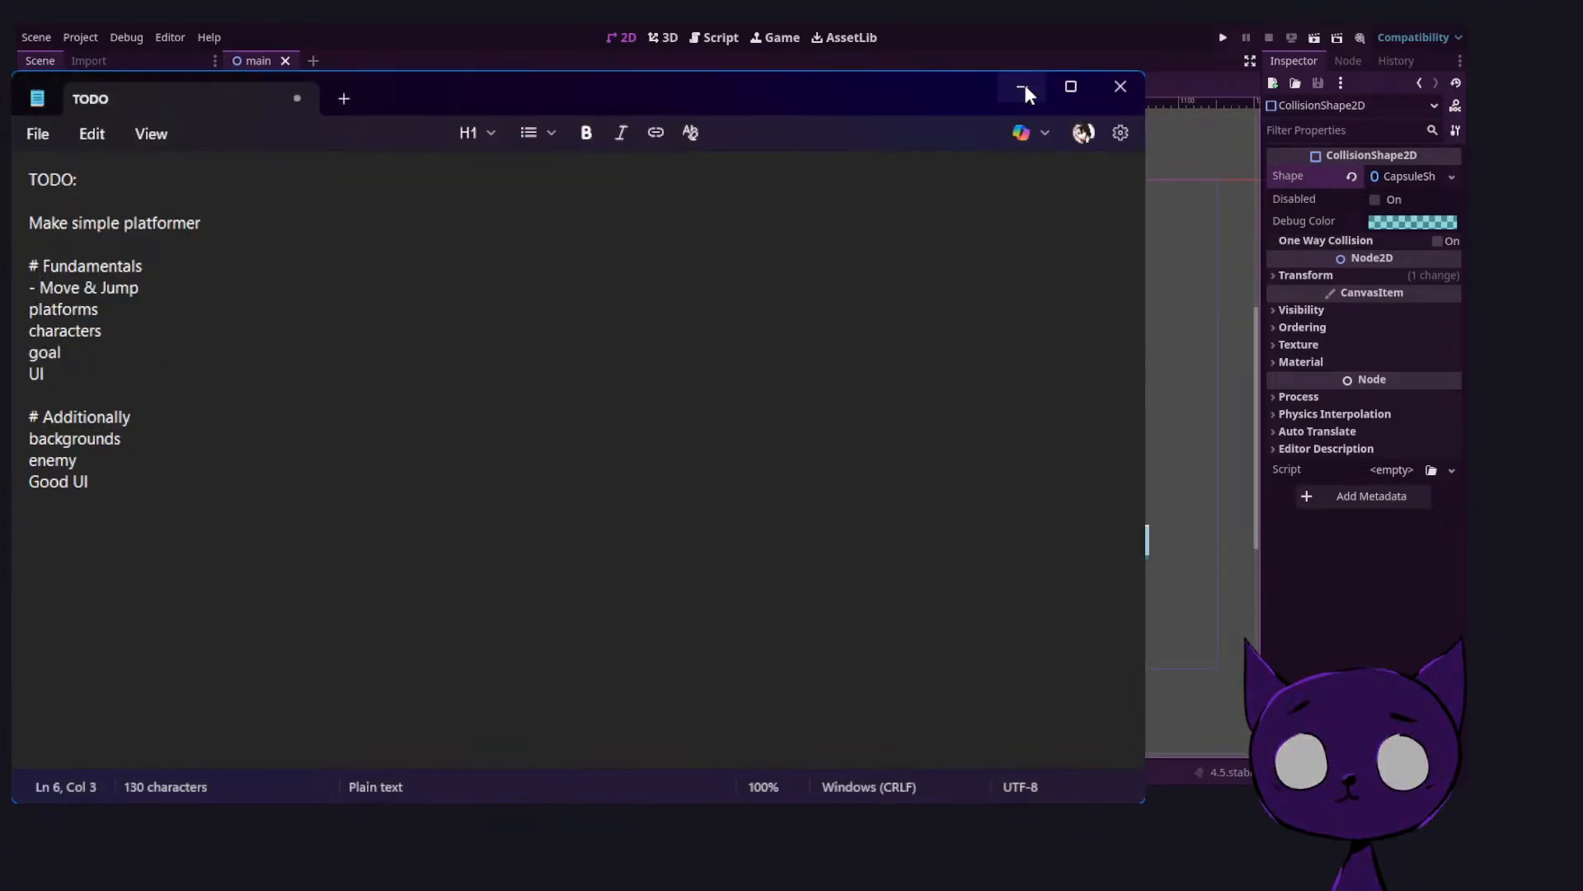
{"action": "left_click", "coordinate": [1023, 88]}
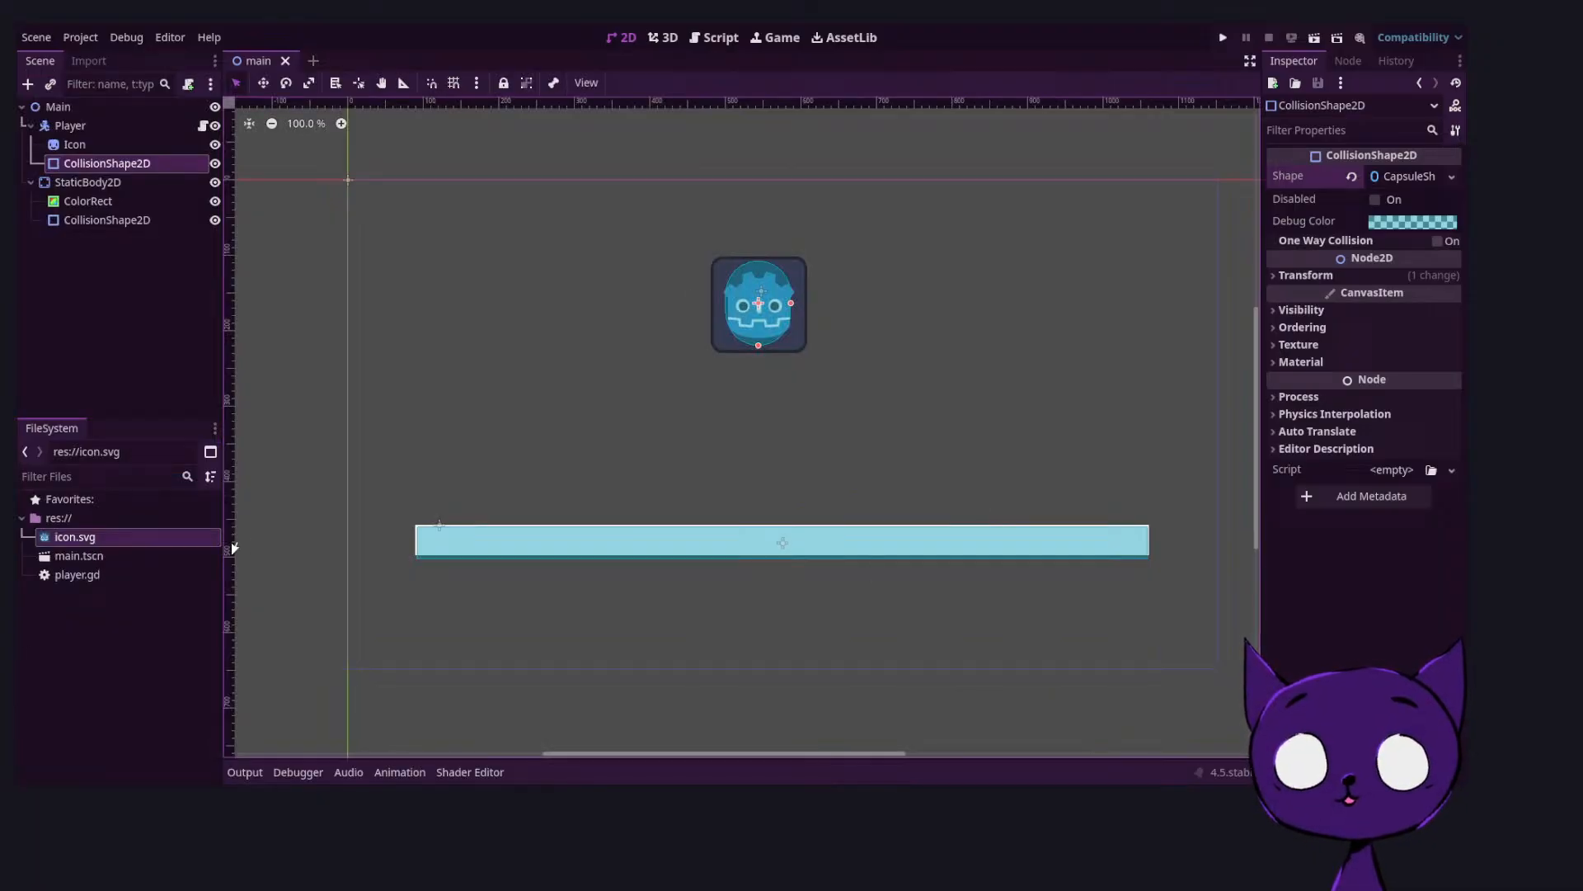
Shrink the platform's collision rectangle to about a third of its width and half its height, keeping its upper-left corner in place
{"action": "left_click", "coordinate": [87, 182]}
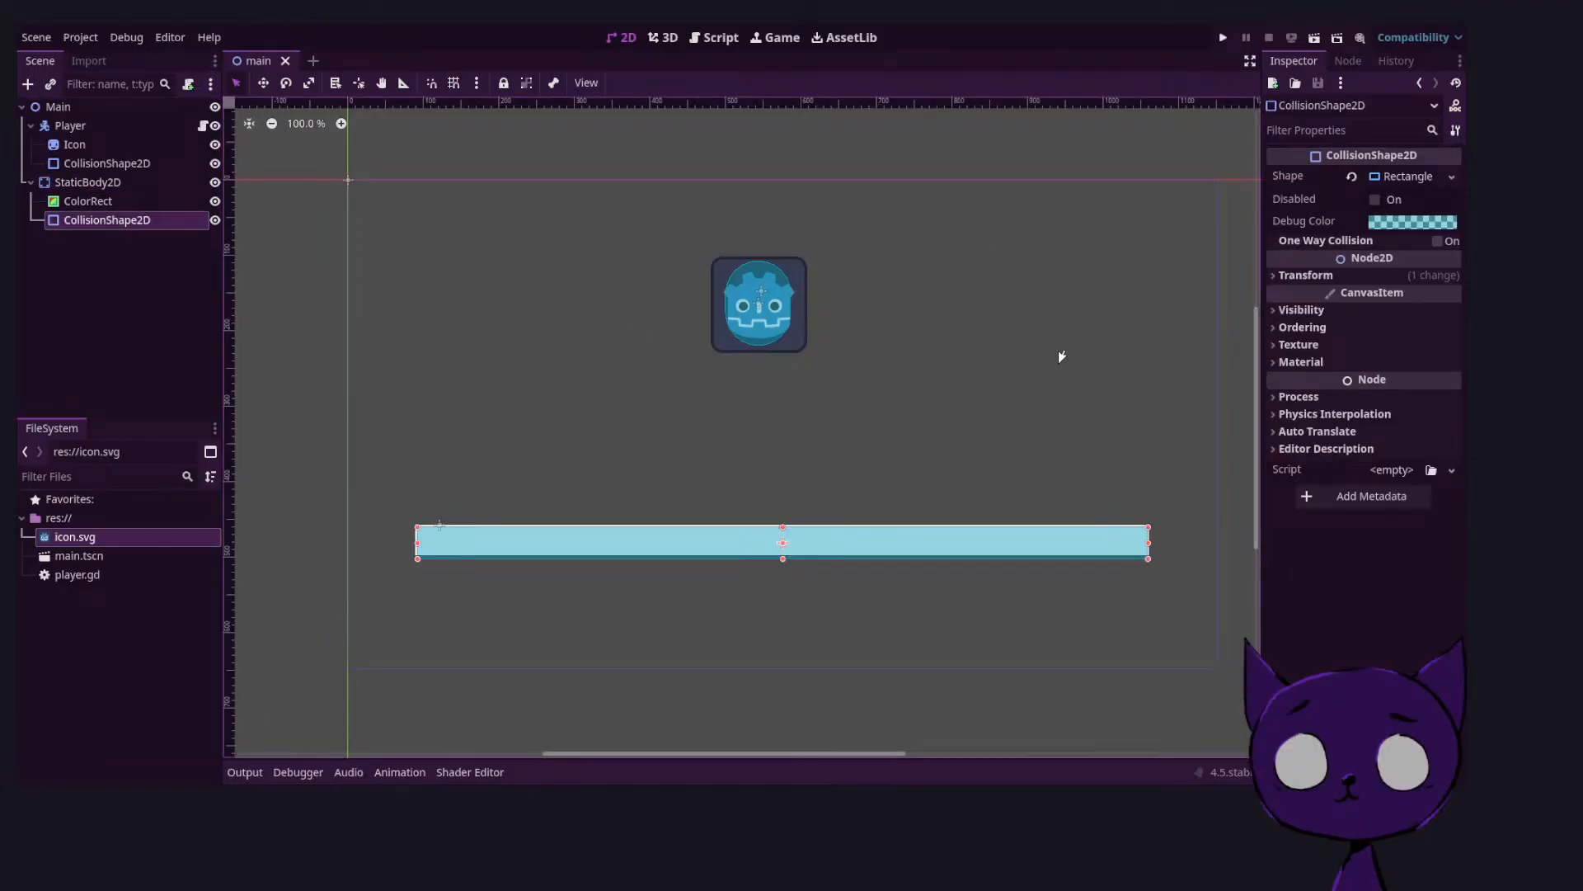
{"action": "left_click_drag", "start_coordinate": [1148, 542], "coordinate": [668, 542]}
{"action": "left_click_drag", "start_coordinate": [542, 558], "coordinate": [542, 541]}
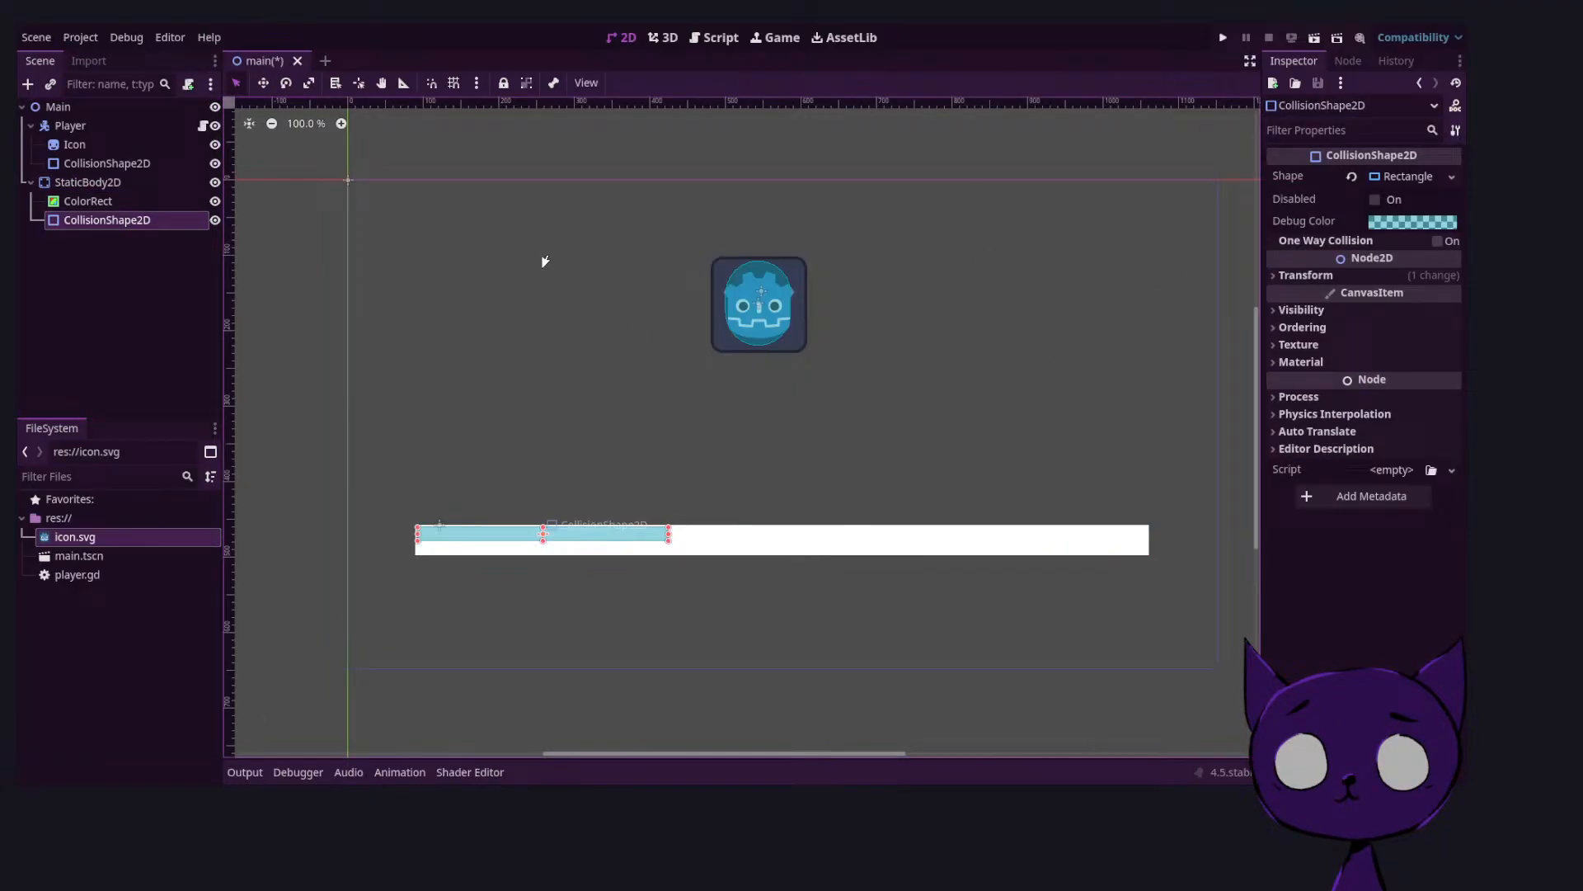
Resize the platform's ColorRect from its lower-right corner to match the smaller collision rectangle
{"action": "left_click", "coordinate": [91, 202]}
{"action": "left_click_drag", "start_coordinate": [1152, 558], "coordinate": [673, 542]}
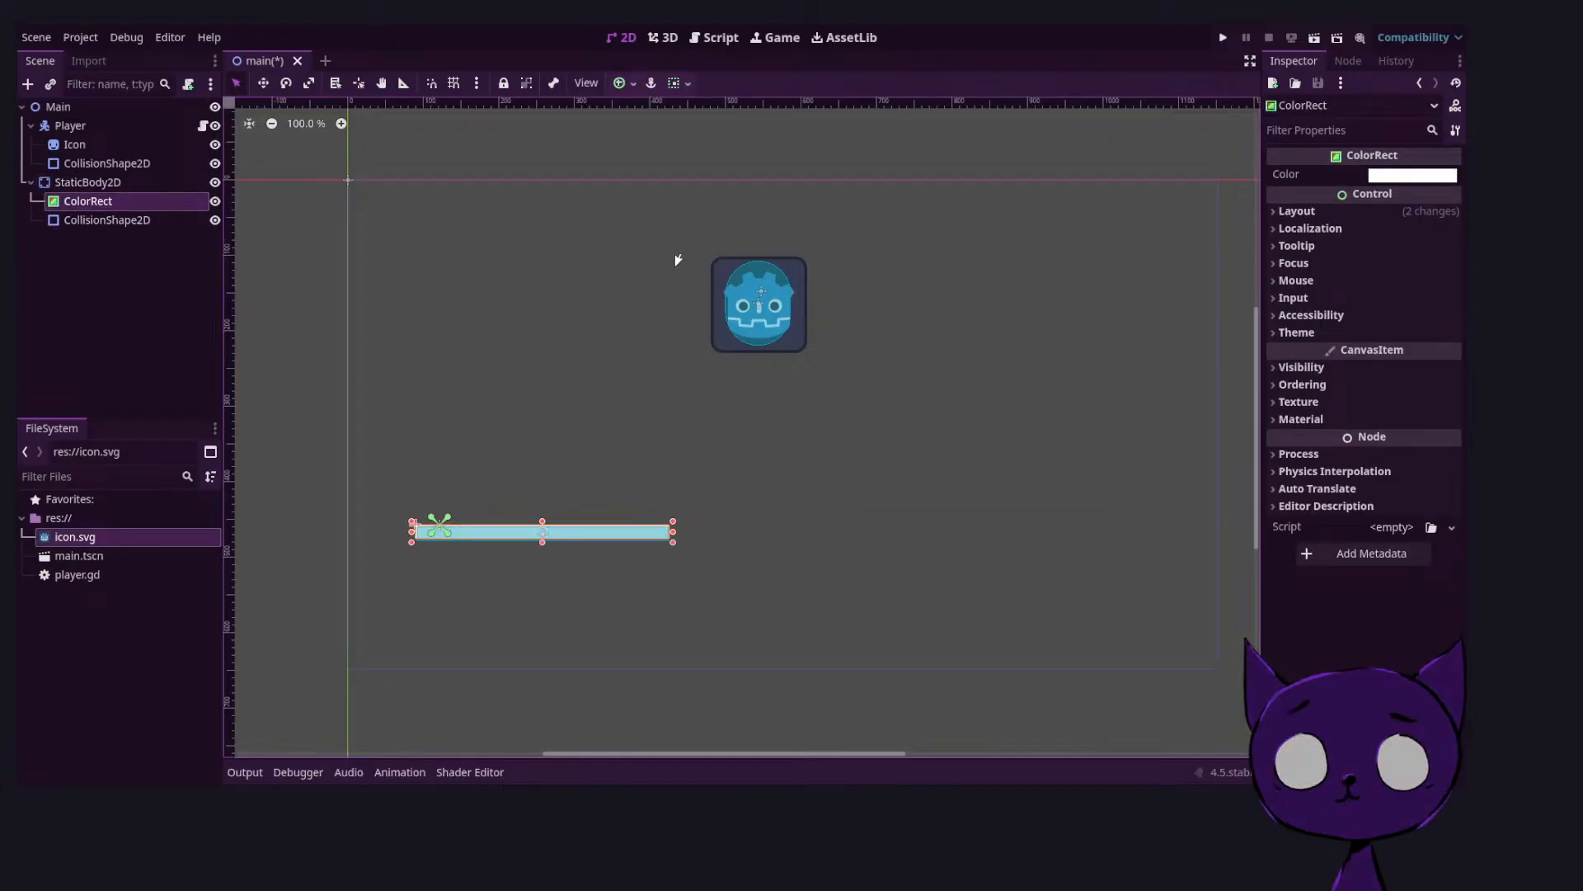
{"action": "scroll", "coordinate": [528, 233], "scroll_direction": "up", "scroll_amount": 3}
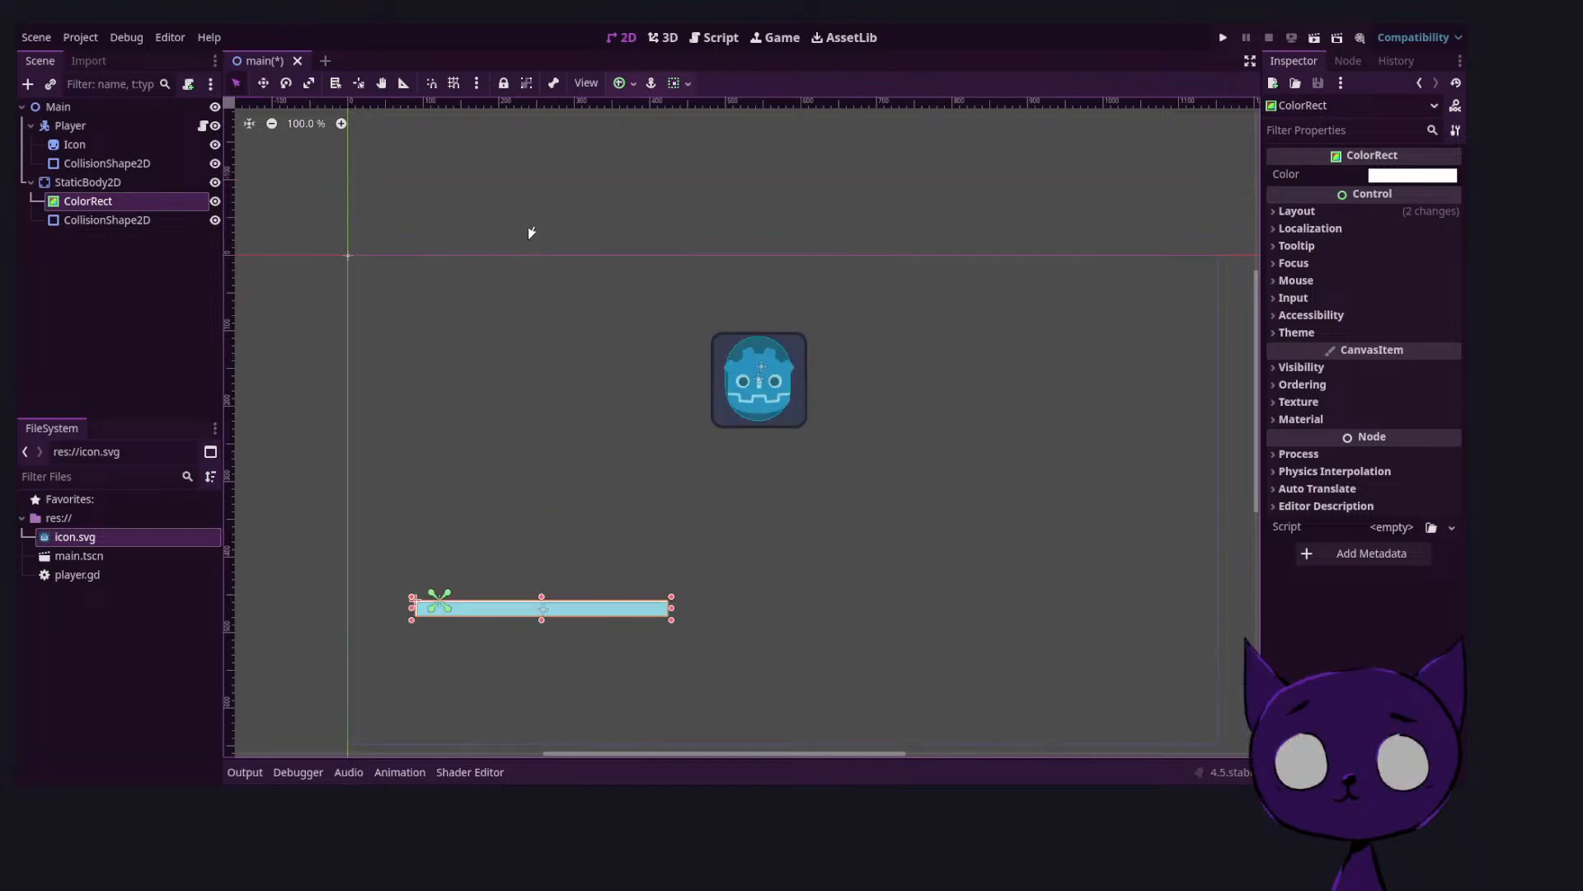
{"action": "scroll", "coordinate": [279, 370], "scroll_direction": "up", "scroll_amount": 3, "text": "ctrl"}
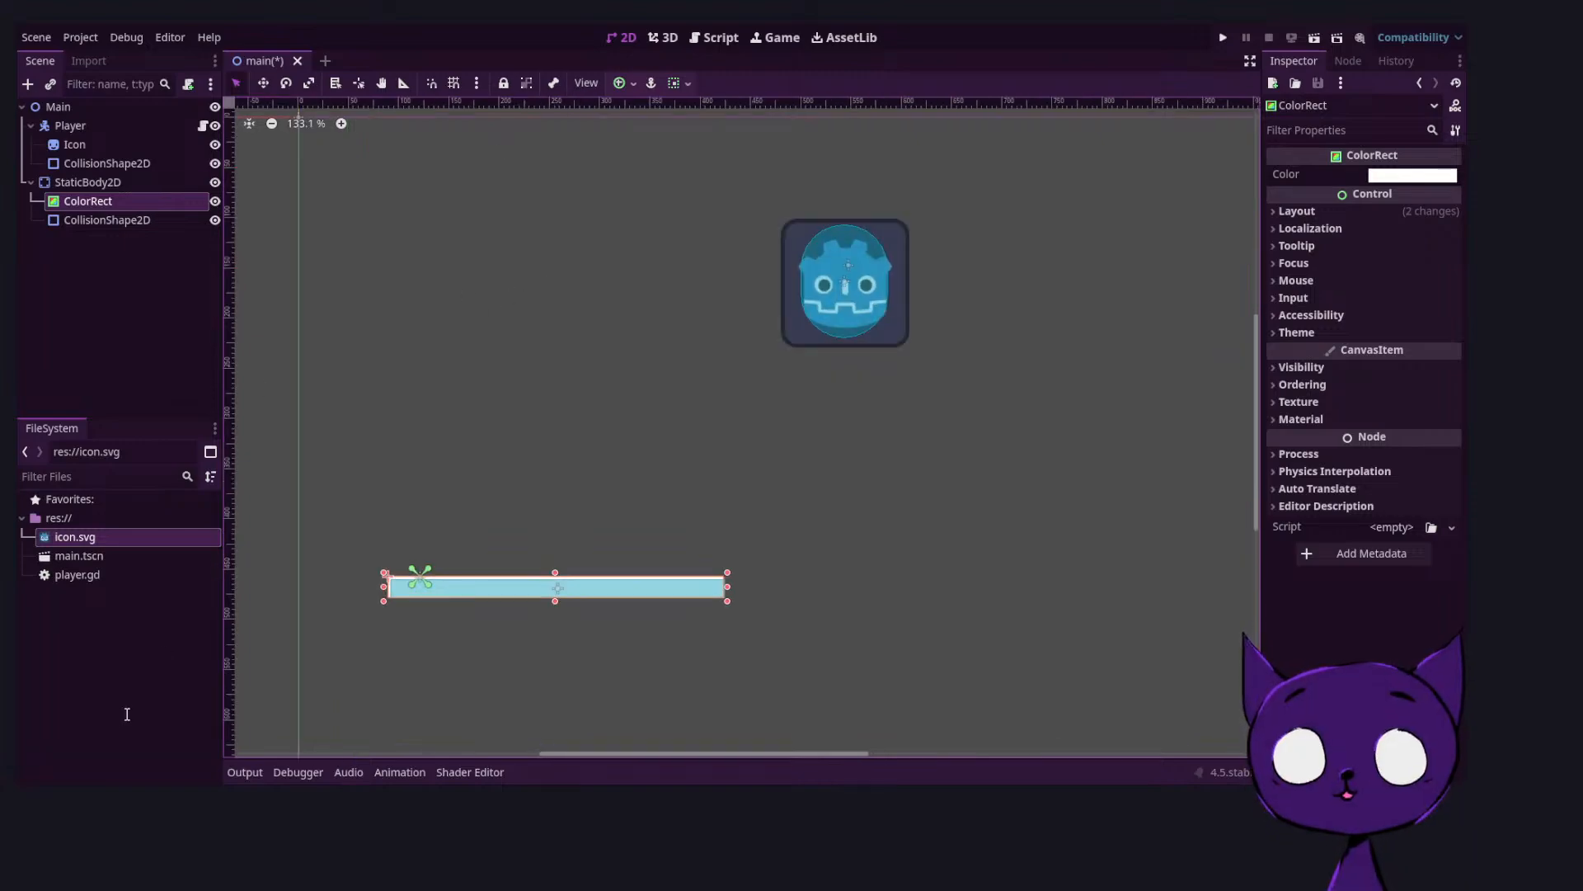
Shorten the platform's ColorRect and its collision rectangle from the right-hand end to a little over half their width
{"action": "left_click_drag", "start_coordinate": [729, 195], "coordinate": [592, 208]}
{"action": "left_click", "coordinate": [672, 197]}
{"action": "left_click", "coordinate": [710, 205]}
{"action": "left_click_drag", "start_coordinate": [726, 205], "coordinate": [589, 209]}
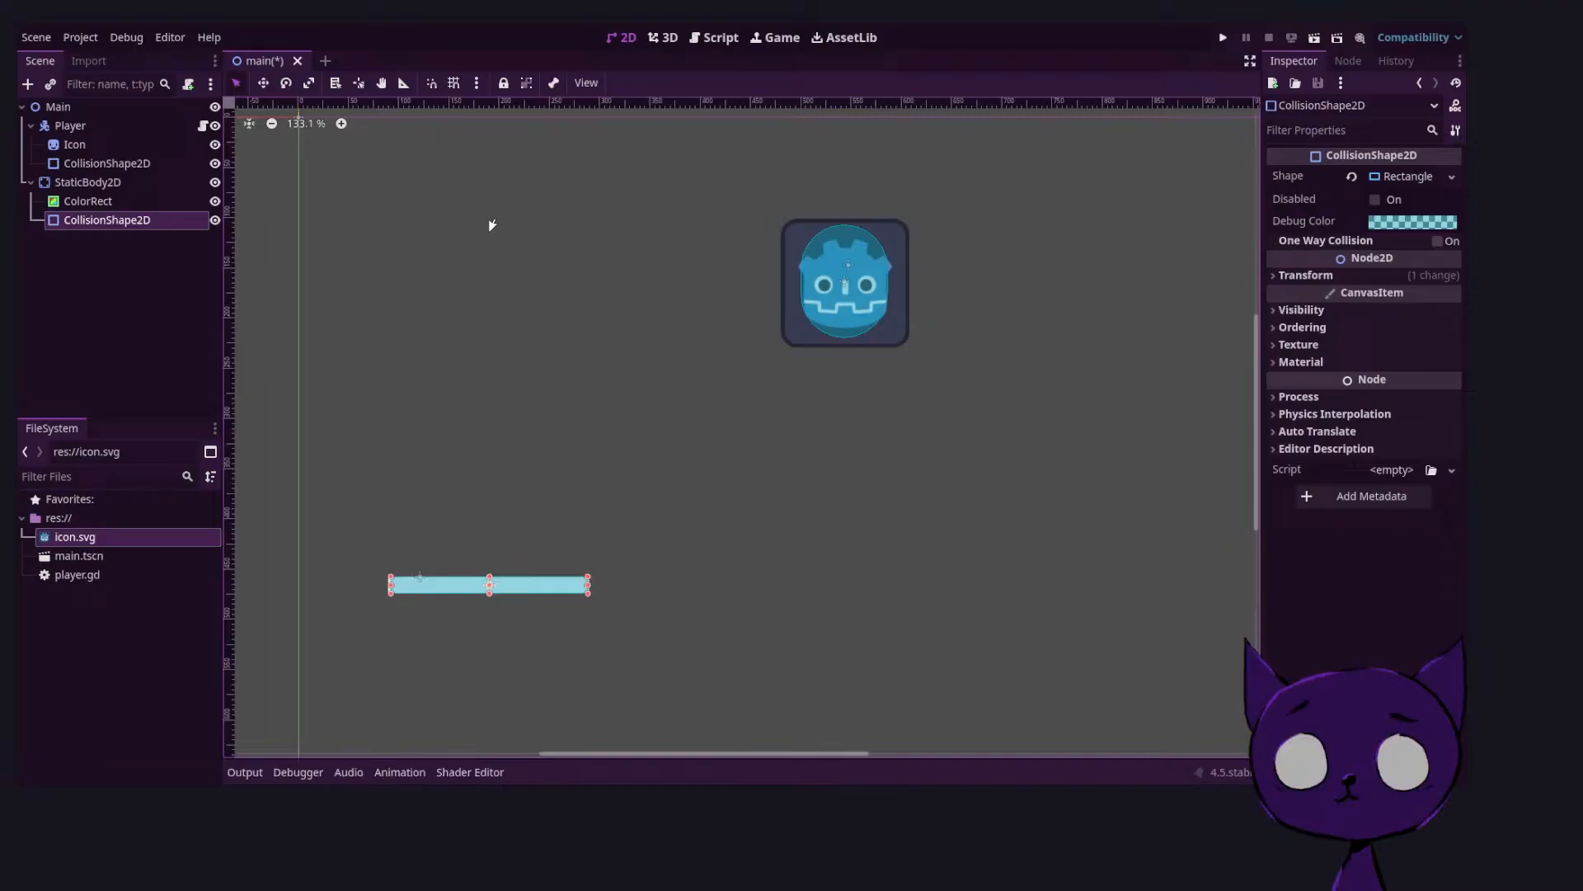
Move the whole StaticBody2D platform close to the lower-left corner of the game area
{"action": "left_click", "coordinate": [87, 182]}
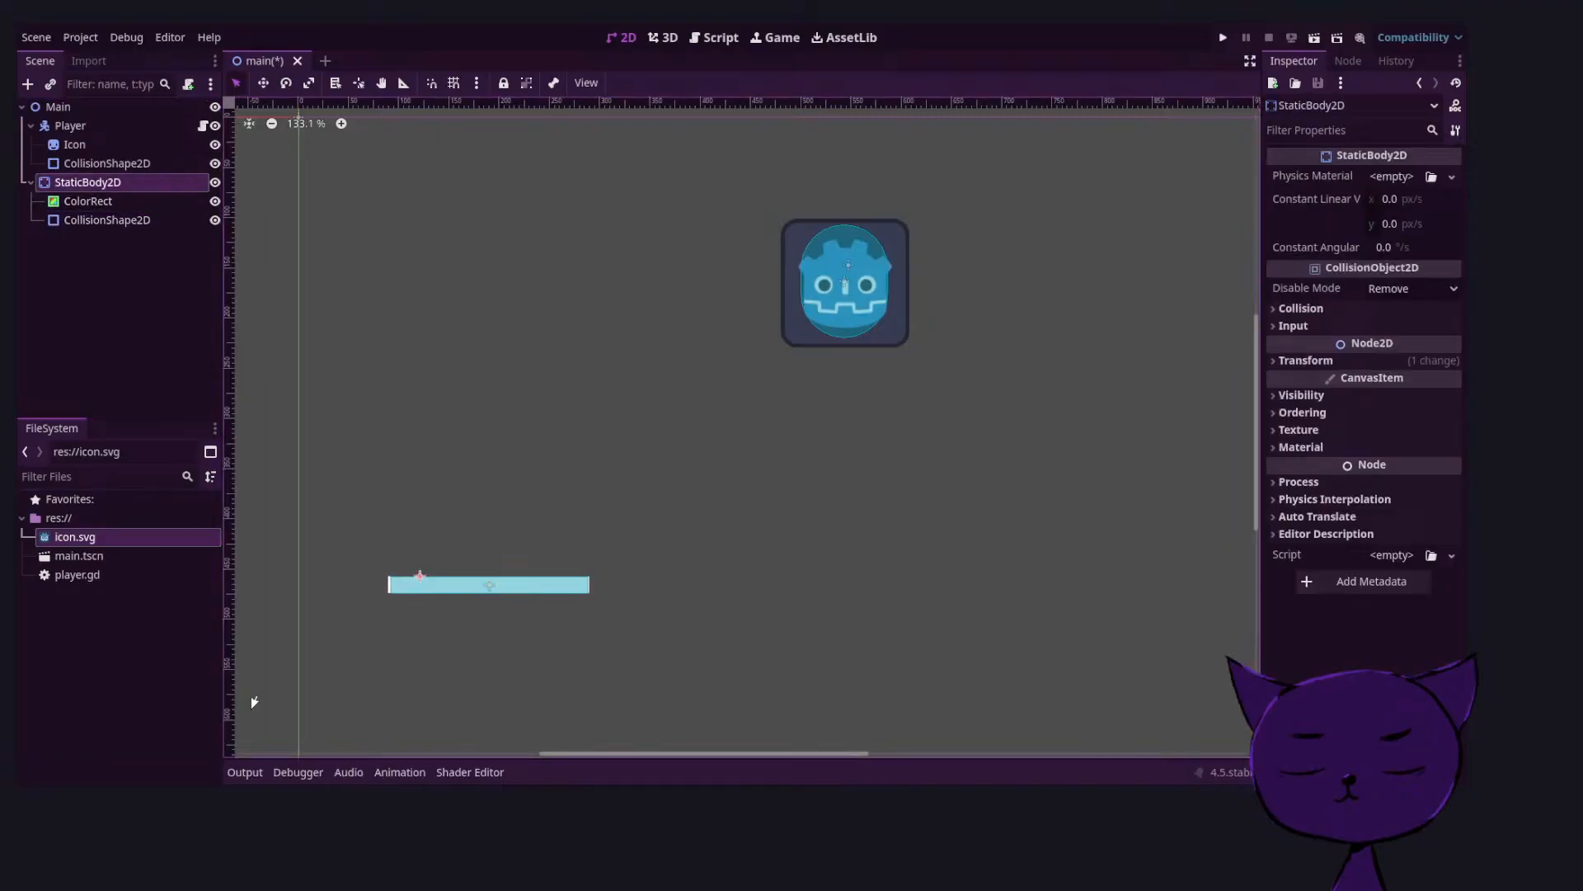
{"action": "key", "text": "w"}
{"action": "left_click_drag", "start_coordinate": [315, 623], "coordinate": [397, 434]}
{"action": "scroll", "coordinate": [638, 644], "scroll_direction": "up", "scroll_amount": 1}
{"action": "middle_click_drag", "start_coordinate": [638, 645], "coordinate": [719, 357]}
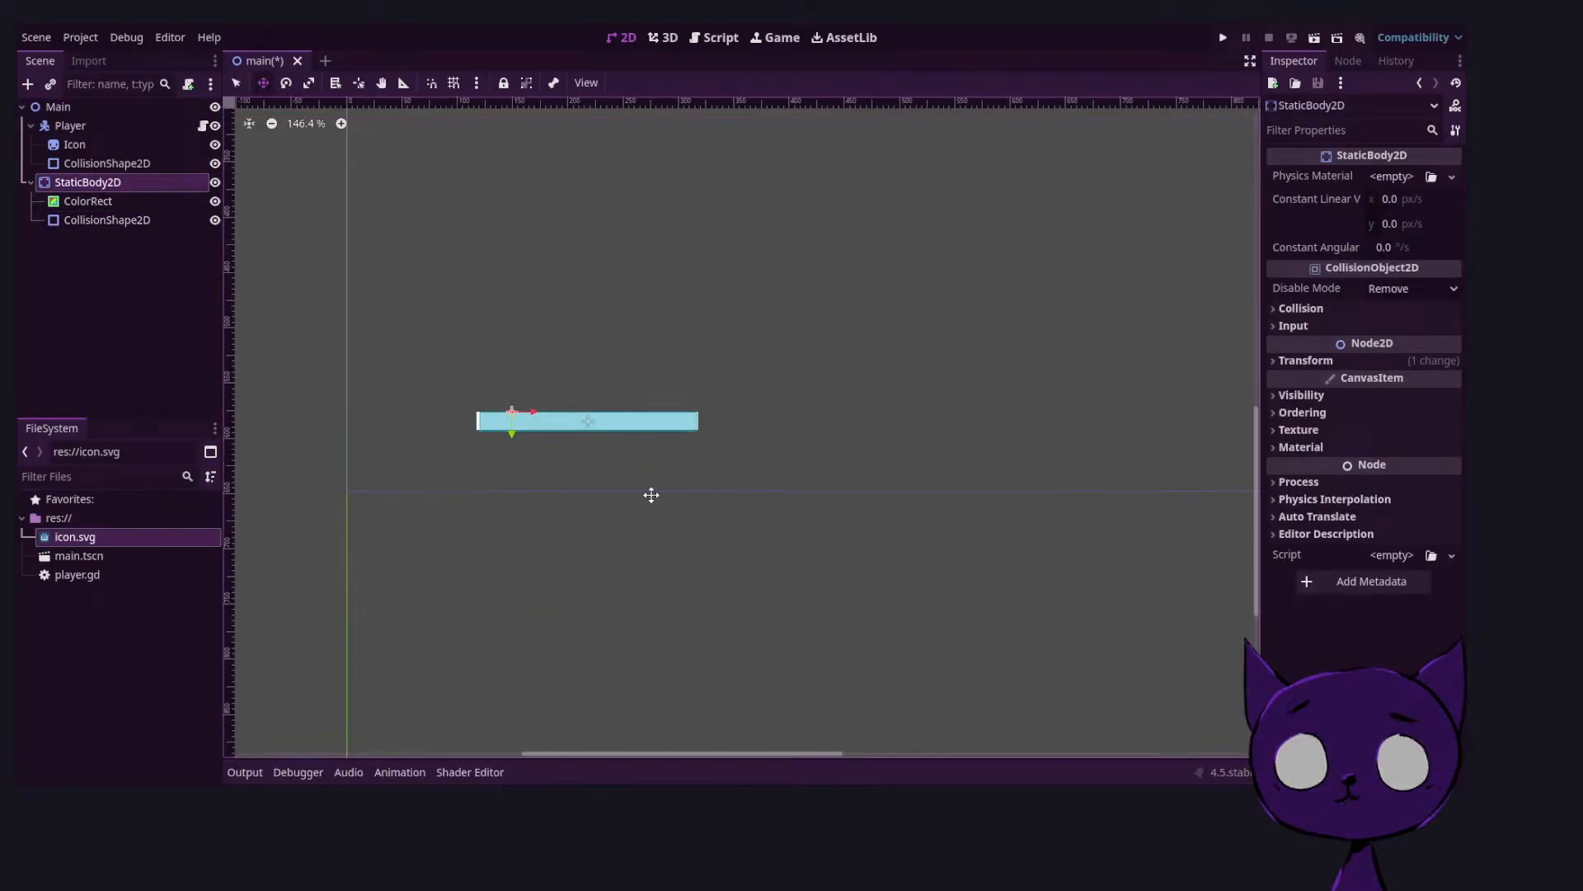
{"action": "left_click_drag", "start_coordinate": [651, 493], "coordinate": [588, 498]}
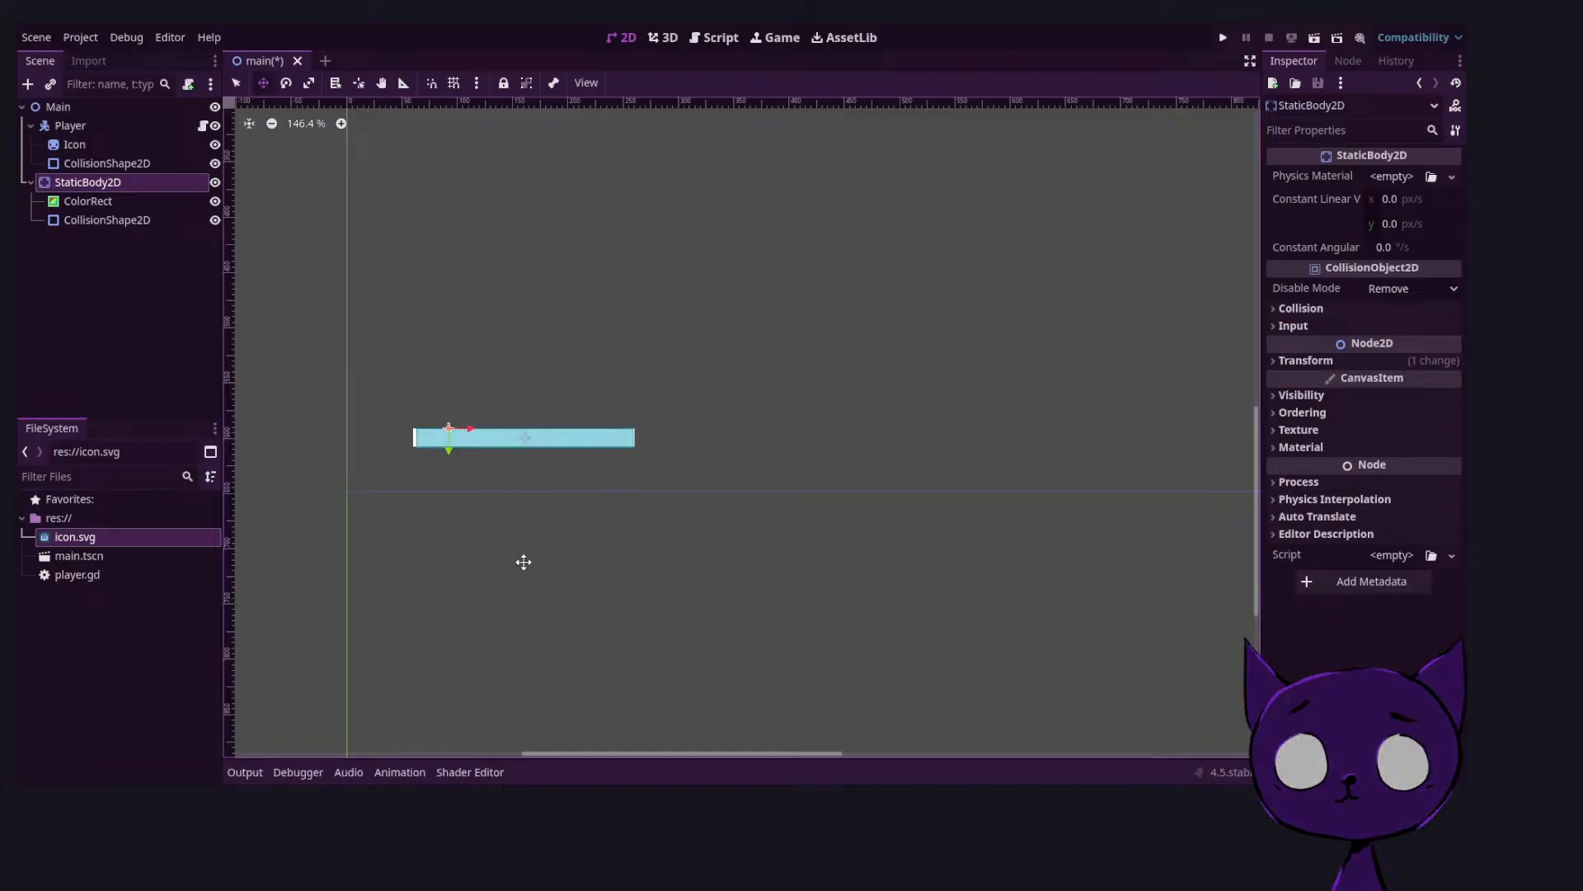
Move the Player node to just above the middle of the platform
{"action": "middle_click_drag", "start_coordinate": [523, 562], "coordinate": [586, 787]}
{"action": "left_click", "coordinate": [70, 125]}
{"action": "left_click_drag", "start_coordinate": [1097, 574], "coordinate": [703, 409]}
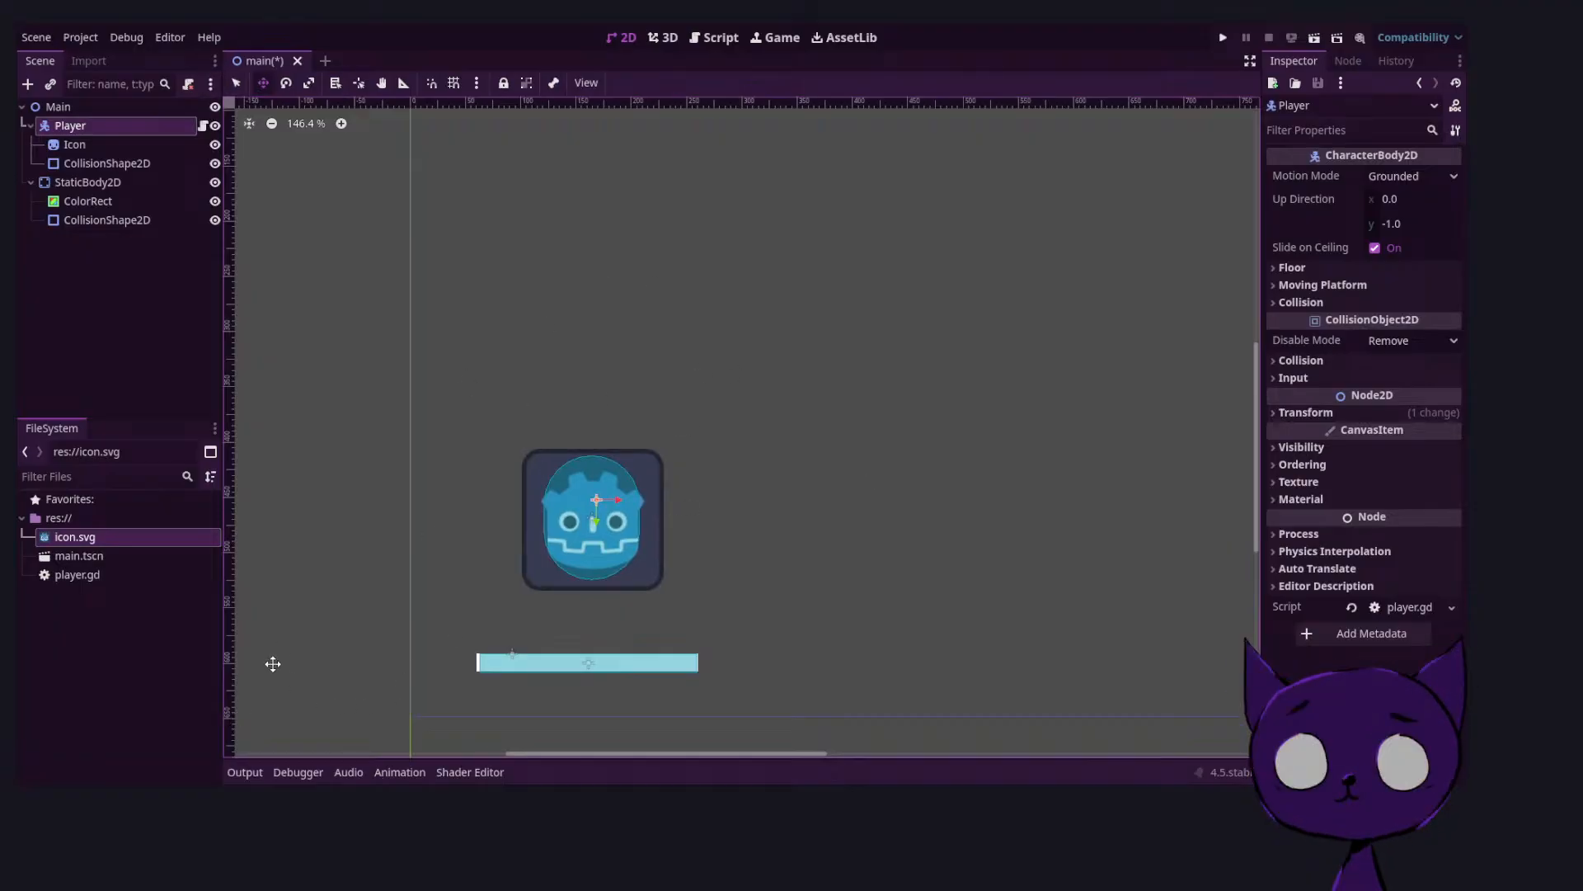
Shrink the player's capsule collision shape in both width and height and move it down to the icon's lower edge
{"action": "key", "text": "q"}
{"action": "left_click", "coordinate": [608, 514]}
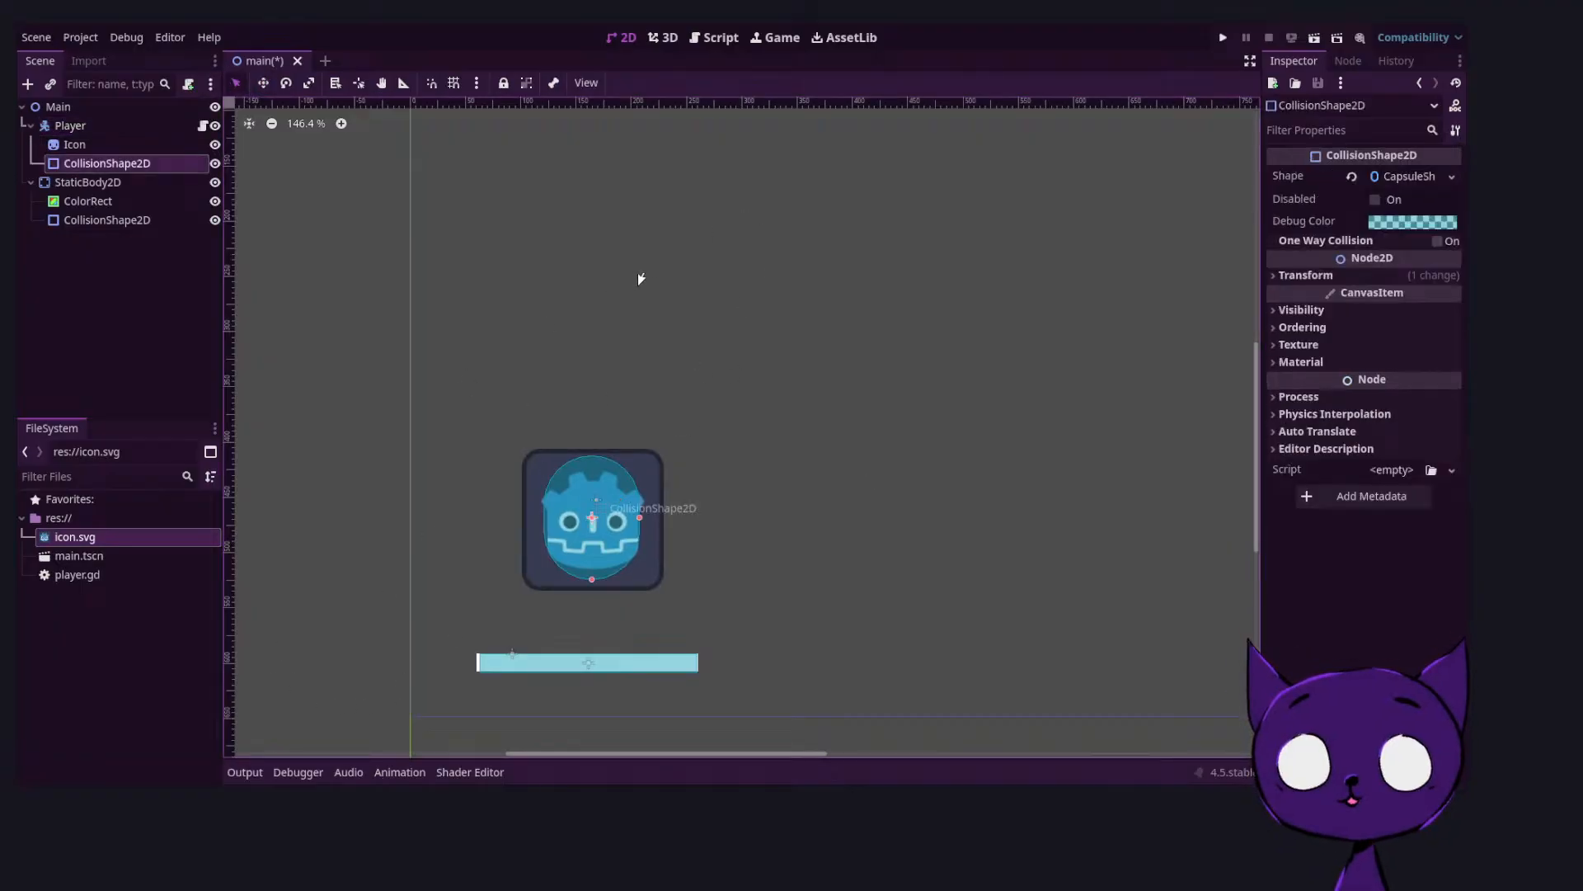
{"action": "left_click_drag", "start_coordinate": [640, 517], "coordinate": [625, 517]}
{"action": "left_click_drag", "start_coordinate": [591, 579], "coordinate": [592, 554]}
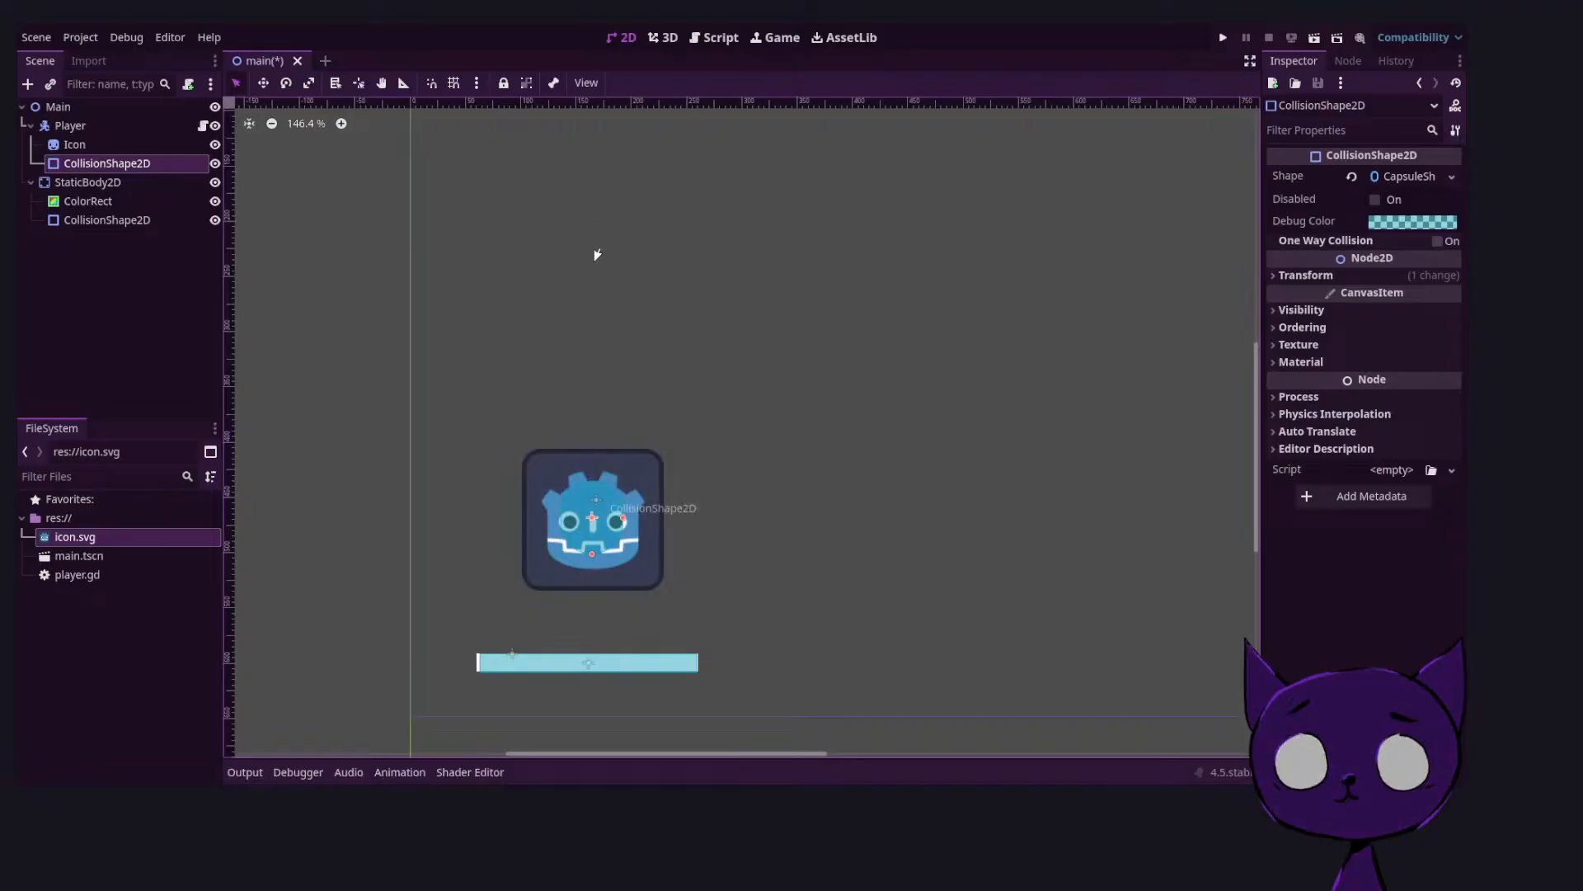
{"action": "key", "text": "w"}
{"action": "left_click_drag", "start_coordinate": [622, 439], "coordinate": [619, 482]}
Scale the player's Icon sprite down proportionally to less than half its size and centre it on the capsule collision shape
{"action": "left_click", "coordinate": [237, 83]}
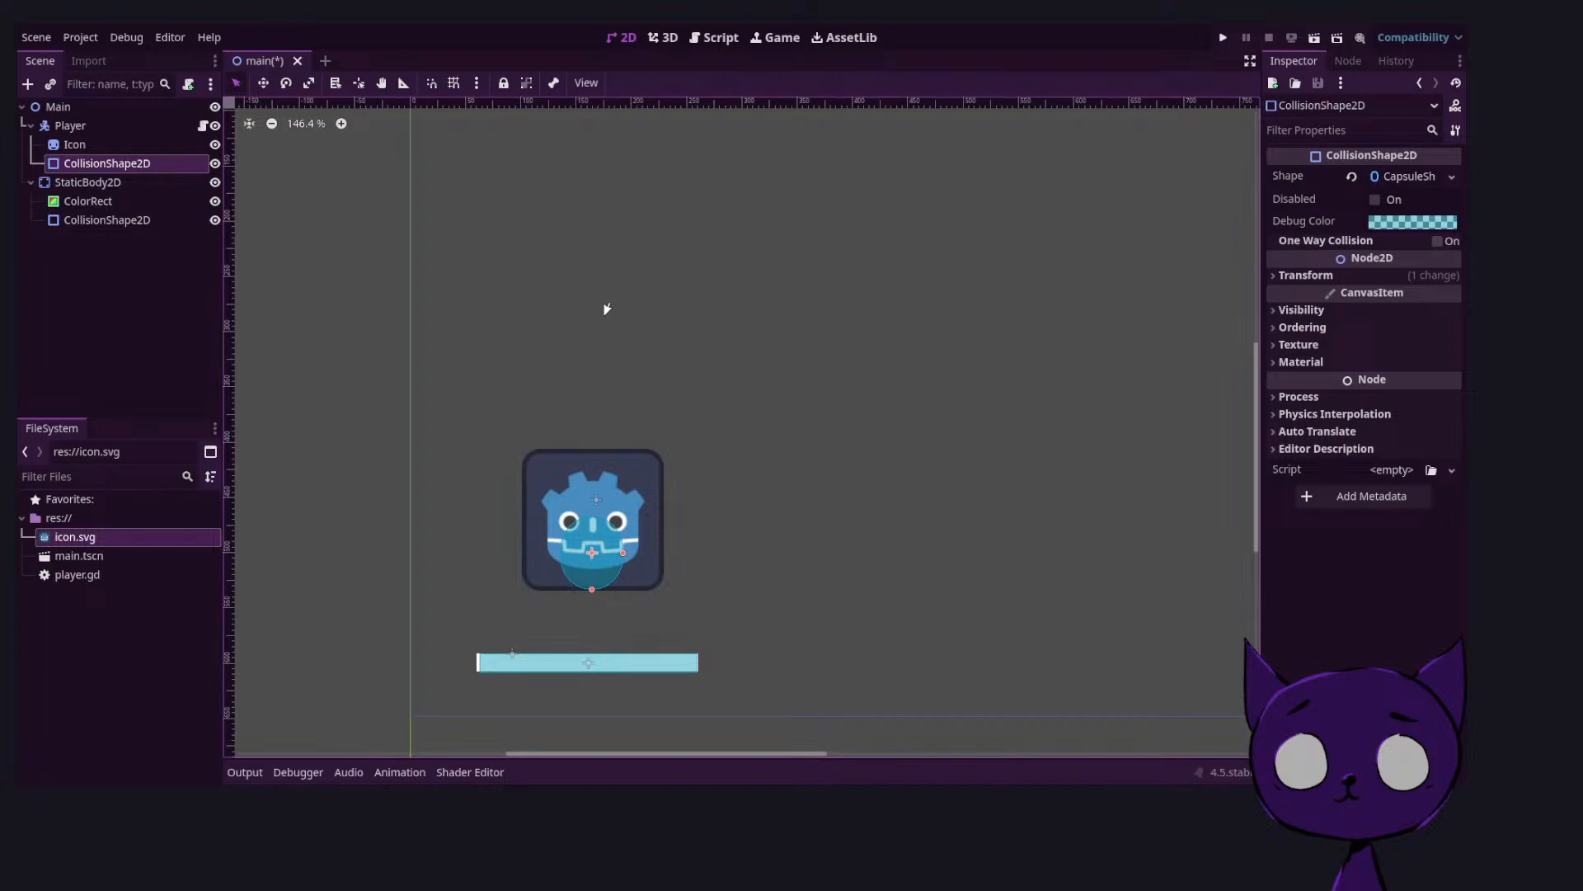
{"action": "left_click", "coordinate": [612, 472]}
{"action": "left_click_drag", "start_coordinate": [667, 444], "coordinate": [596, 516], "text": "shift"}
{"action": "left_click_drag", "start_coordinate": [534, 279], "coordinate": [566, 273], "text": "alt"}
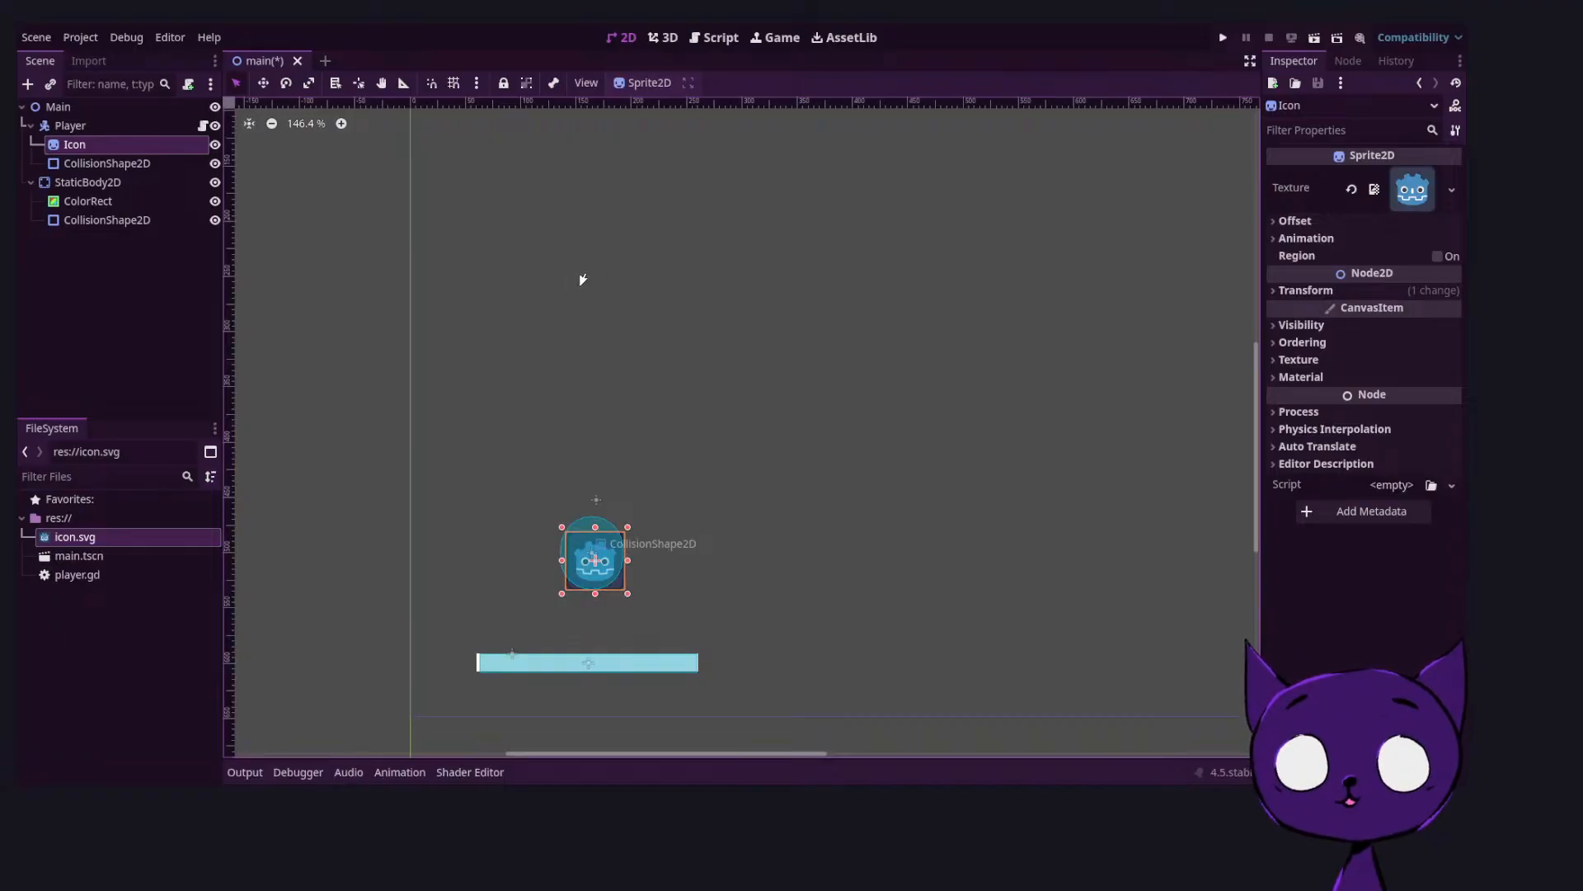
Fit the player's capsule collision shape more closely to the smaller icon and save the scene
{"action": "left_click", "coordinate": [584, 279]}
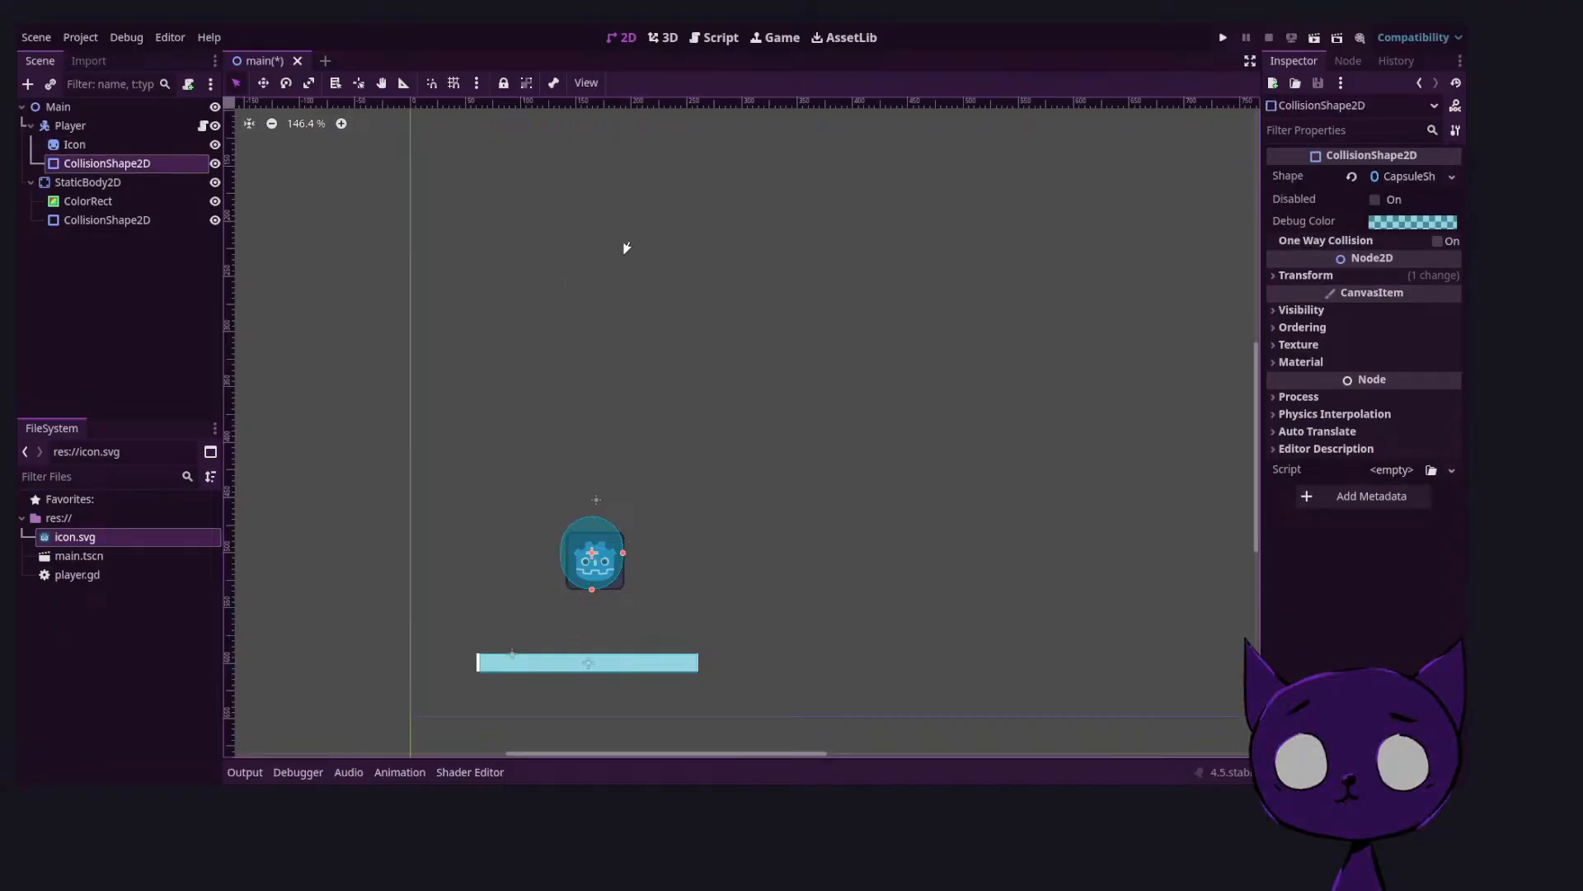
{"action": "mouse_move", "coordinate": [628, 248]}
{"action": "left_mouse_down"}
{"action": "mouse_move", "coordinate": [591, 217]}
{"action": "mouse_move", "coordinate": [604, 262]}
{"action": "left_mouse_up"}
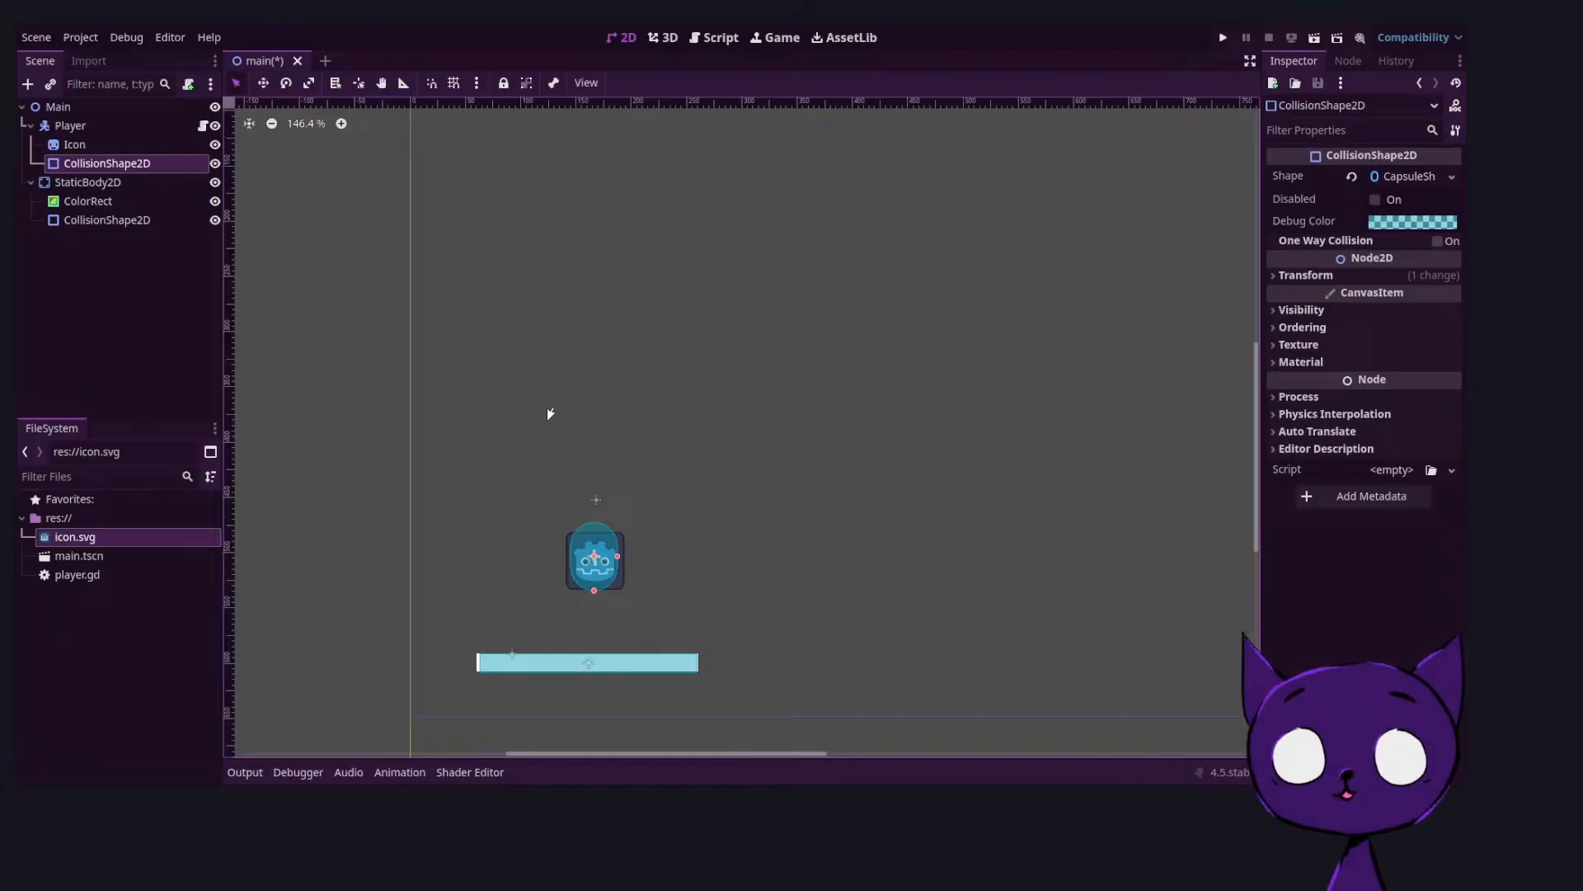
{"action": "key", "text": "ctrl+s"}
Duplicate the StaticBody2D platform twice, placing each copy further right and slightly higher than the previous one
{"action": "left_click", "coordinate": [88, 182]}
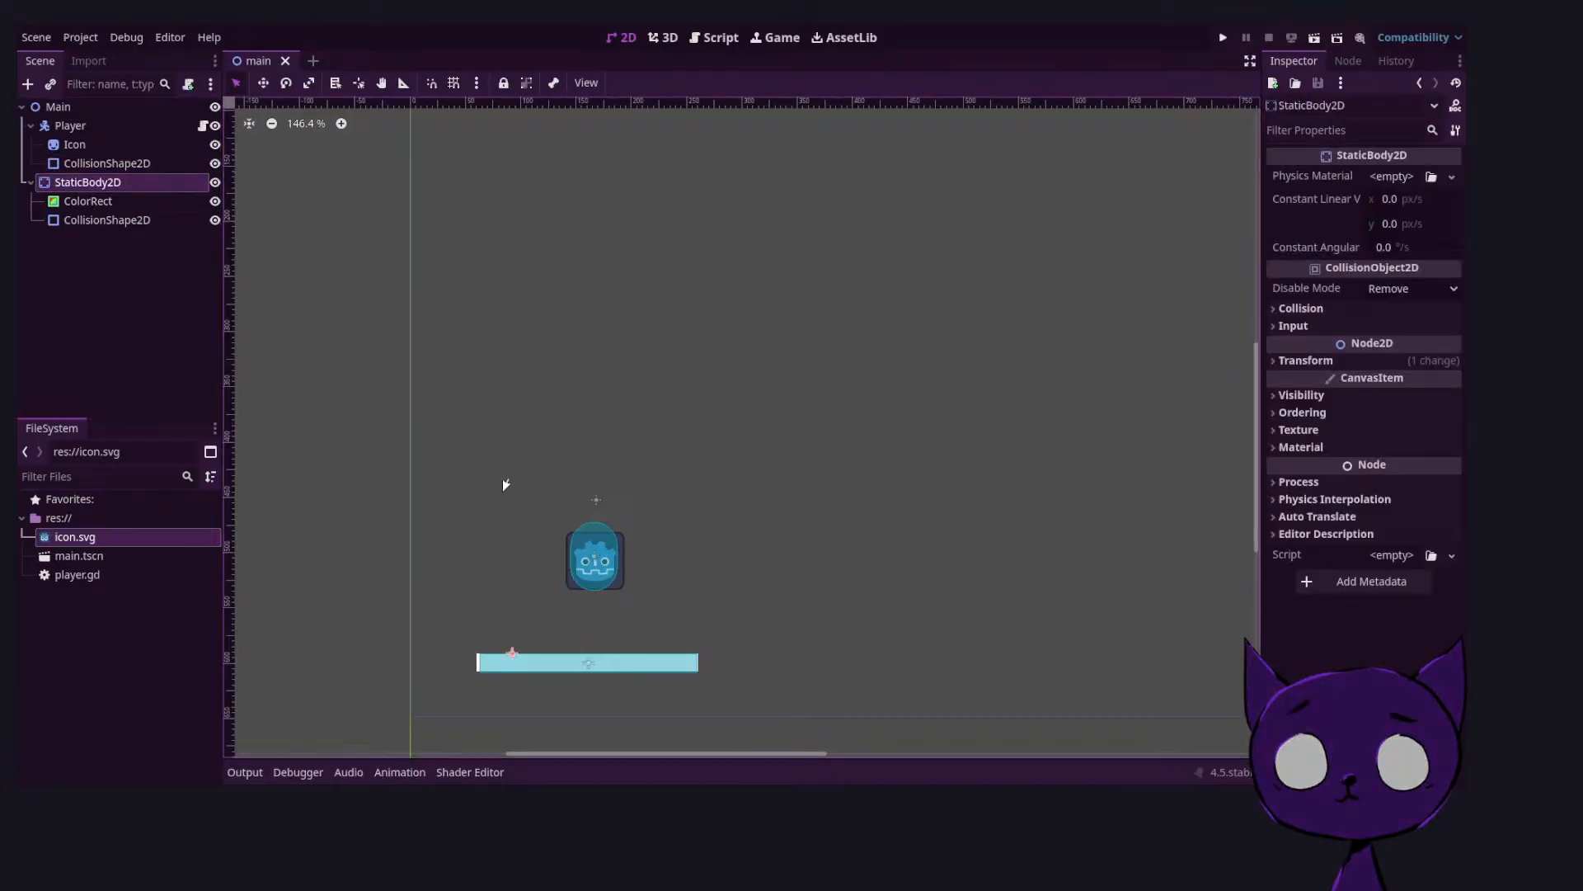
{"action": "scroll", "coordinate": [784, 547], "scroll_direction": "down", "scroll_amount": 6}
{"action": "scroll", "coordinate": [818, 495], "scroll_direction": "up", "scroll_amount": 4}
{"action": "middle_click_drag", "start_coordinate": [909, 491], "coordinate": [580, 583]}
{"action": "middle_click_drag", "start_coordinate": [666, 460], "coordinate": [854, 423]}
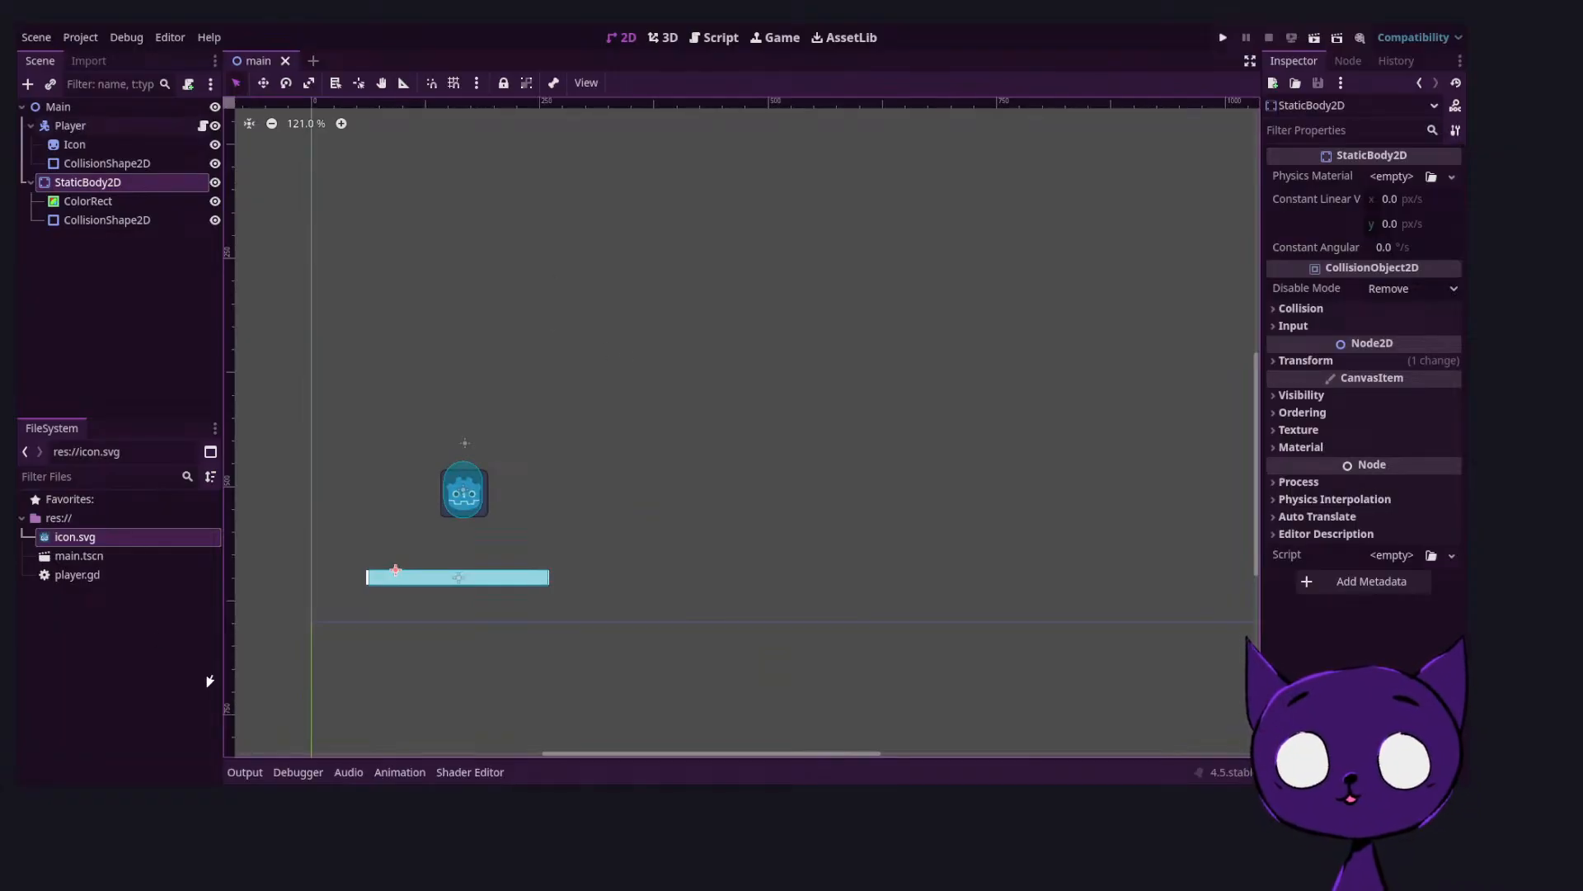
{"action": "left_click", "coordinate": [87, 202]}
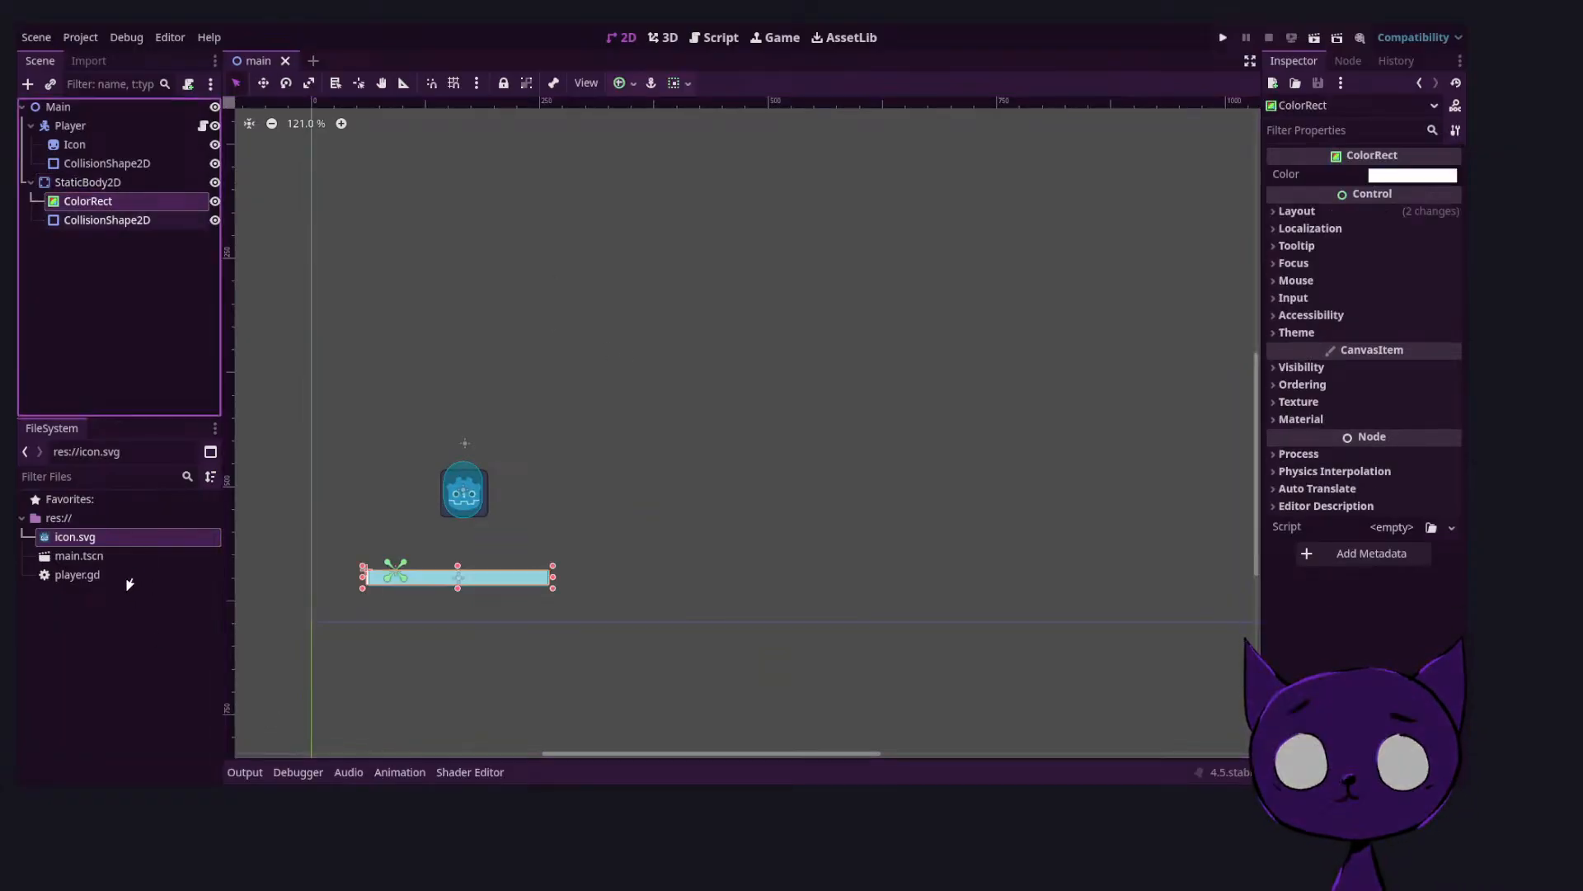
{"action": "key", "text": "Down"}
{"action": "key", "text": "Up"}
{"action": "key", "text": "Up"}
{"action": "key", "text": "ctrl+d"}
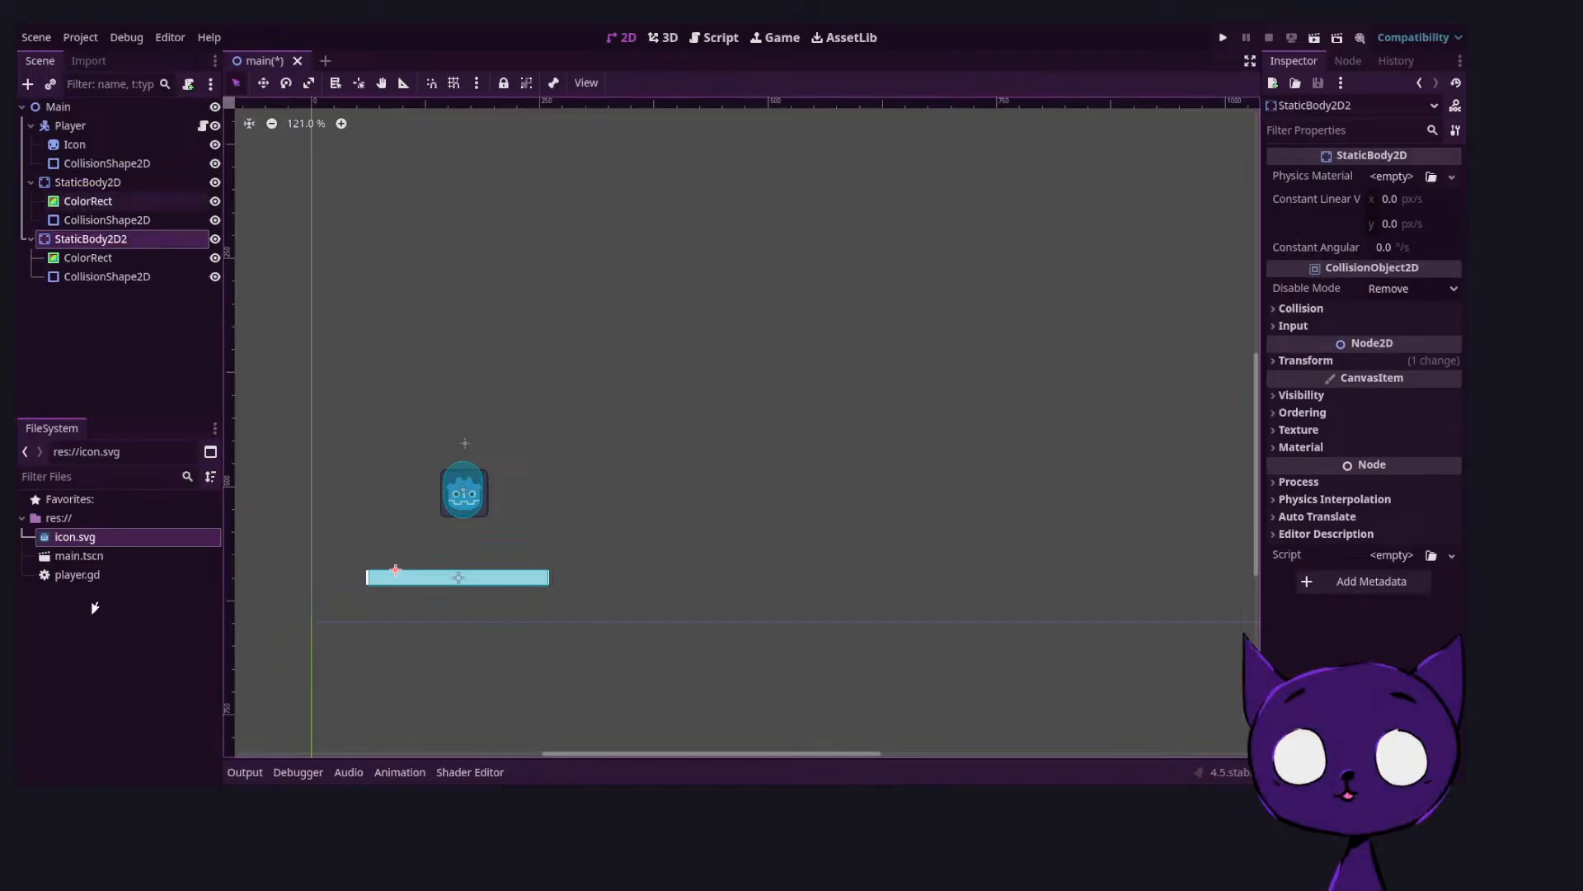
{"action": "key", "text": "w"}
{"action": "left_click_drag", "start_coordinate": [264, 714], "coordinate": [776, 507]}
{"action": "left_click_drag", "start_coordinate": [775, 284], "coordinate": [664, 405]}
{"action": "key", "text": "ctrl+d"}
{"action": "left_click_drag", "start_coordinate": [679, 517], "coordinate": [897, 462]}
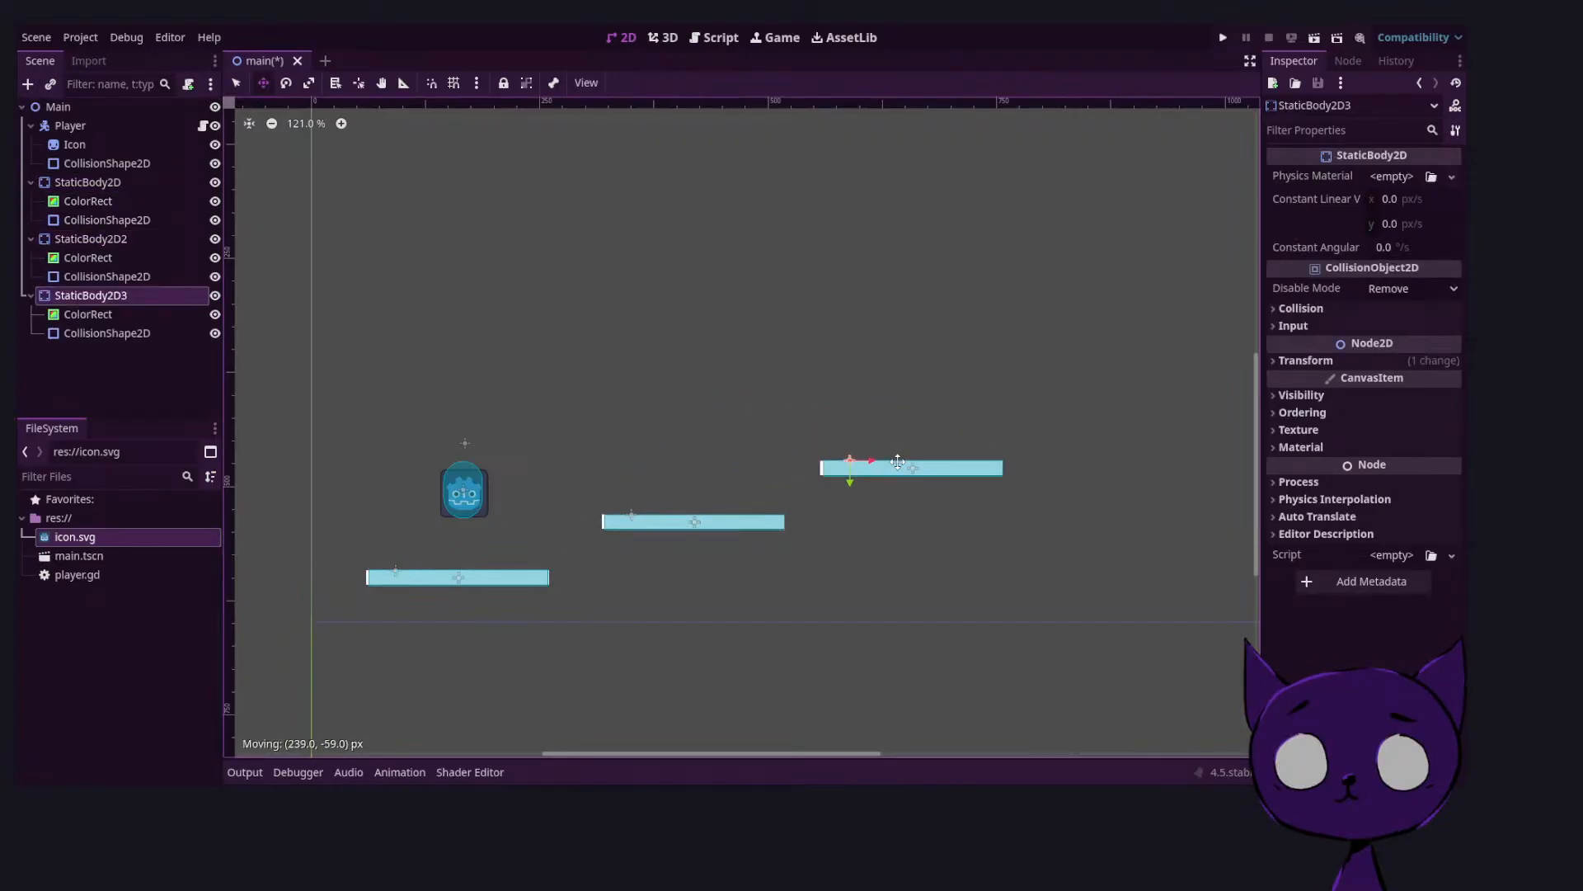
Add three more platform copies: one higher up in the middle and two stacked on the right side of the level
{"action": "key", "text": "ctrl+d"}
{"action": "left_click_drag", "start_coordinate": [909, 743], "coordinate": [768, 594]}
{"action": "key", "text": "ctrl+d"}
{"action": "left_click_drag", "start_coordinate": [925, 419], "coordinate": [1255, 478]}
{"action": "left_click_drag", "start_coordinate": [1091, 368], "coordinate": [1165, 377]}
{"action": "key", "text": "ctrl+d"}
{"action": "left_click_drag", "start_coordinate": [1160, 589], "coordinate": [1131, 489]}
Run the game to test moving and jumping between the platforms, then check the TODO note and return to the scene
{"action": "key", "text": "F5"}
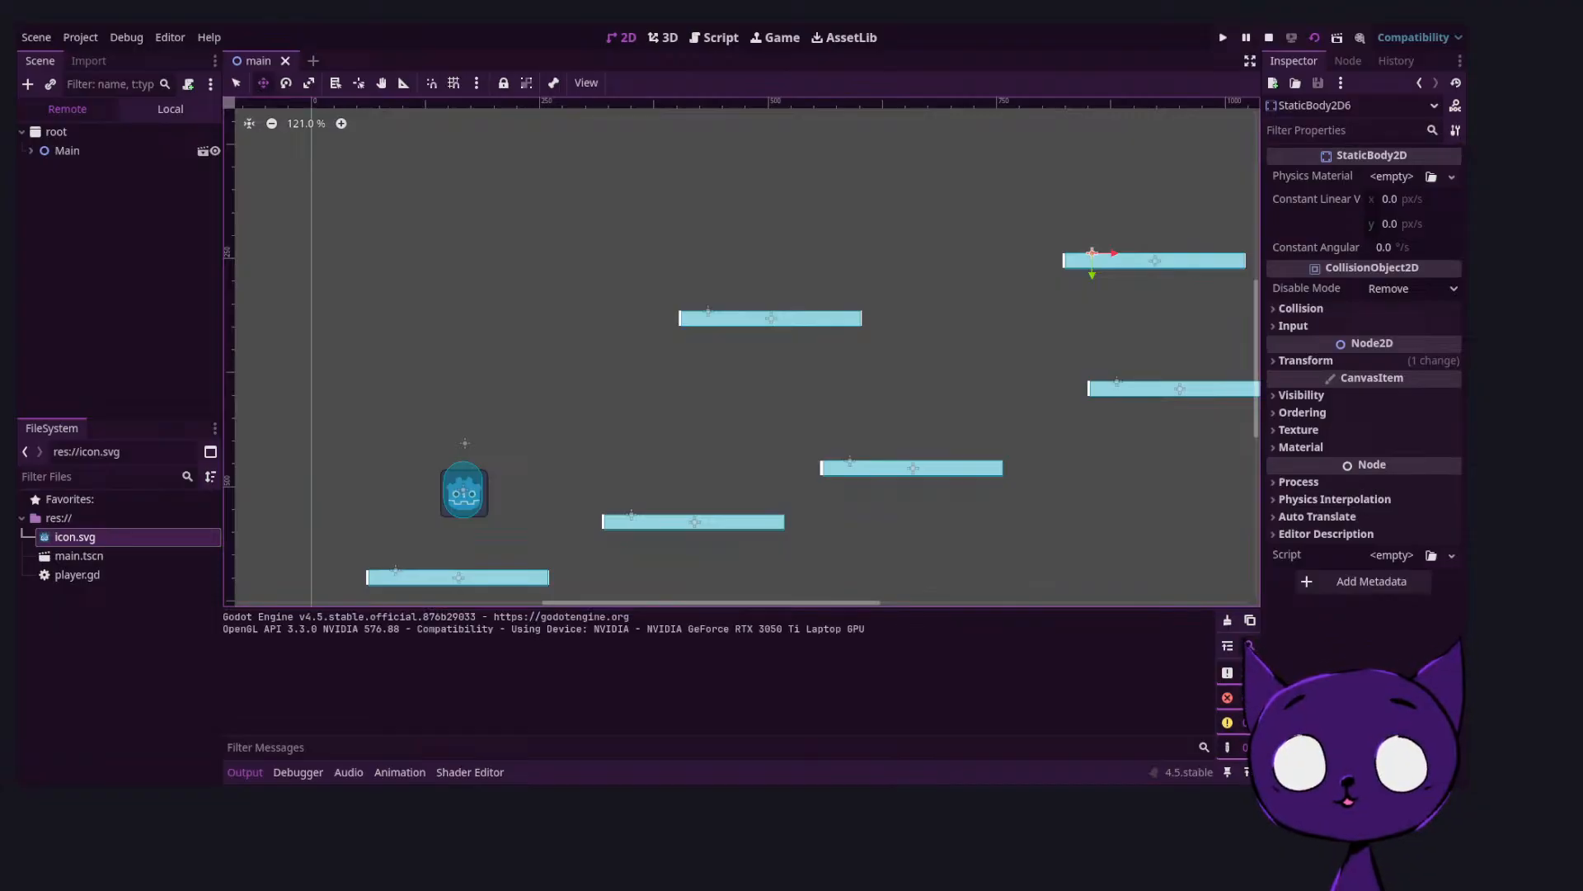
{"action": "key", "text": "Left"}
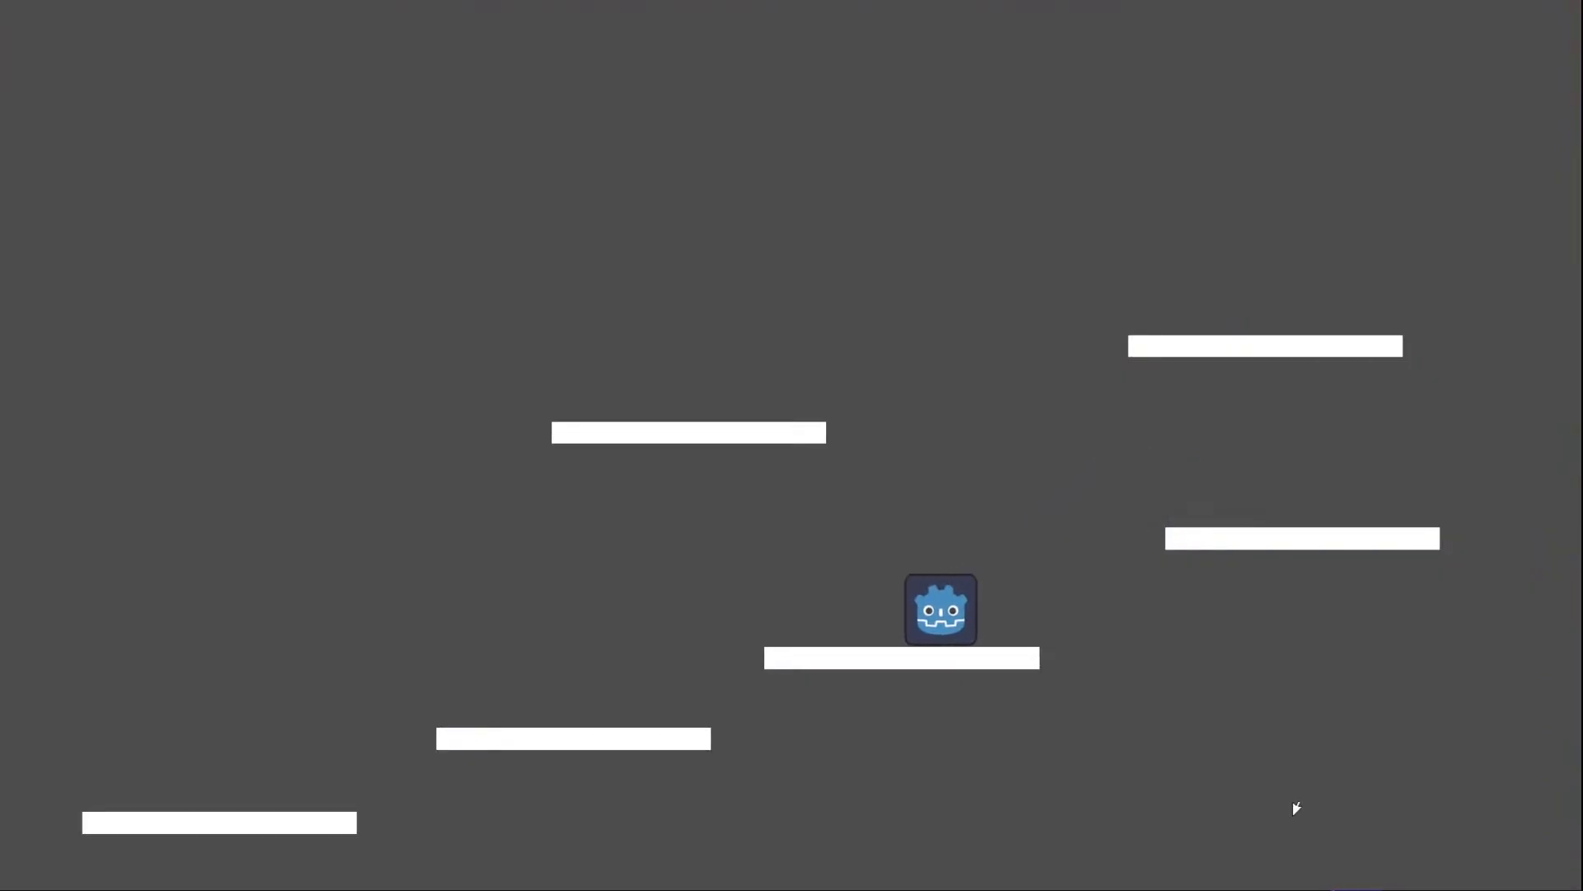
{"action": "key", "text": "Right"}
{"action": "key", "text": "space"}
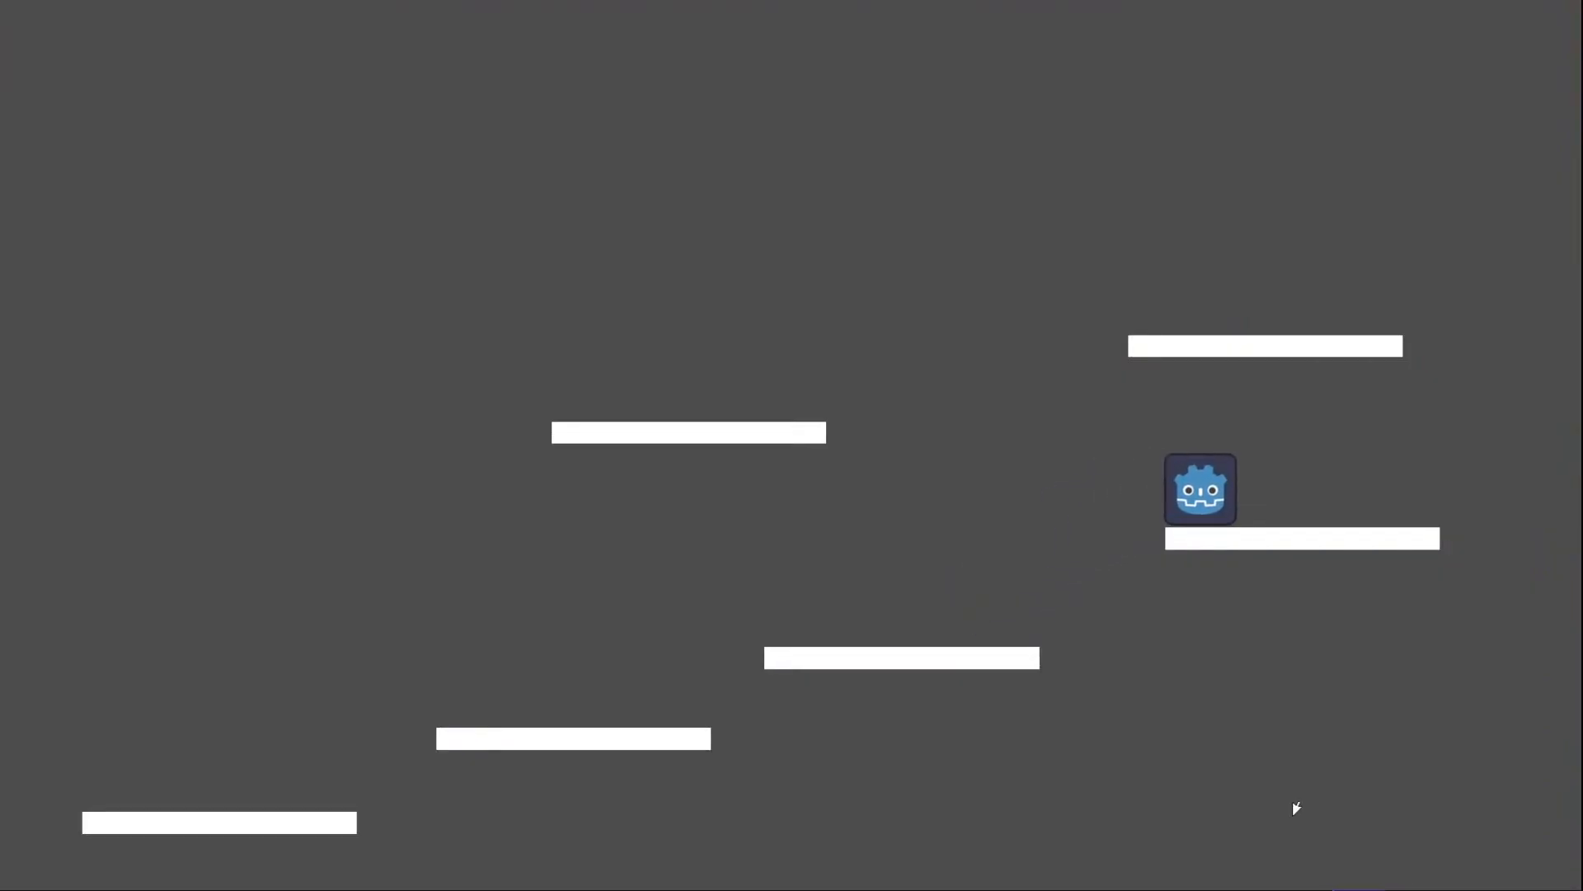
{"action": "key", "text": "Left"}
{"action": "key", "text": "space"}
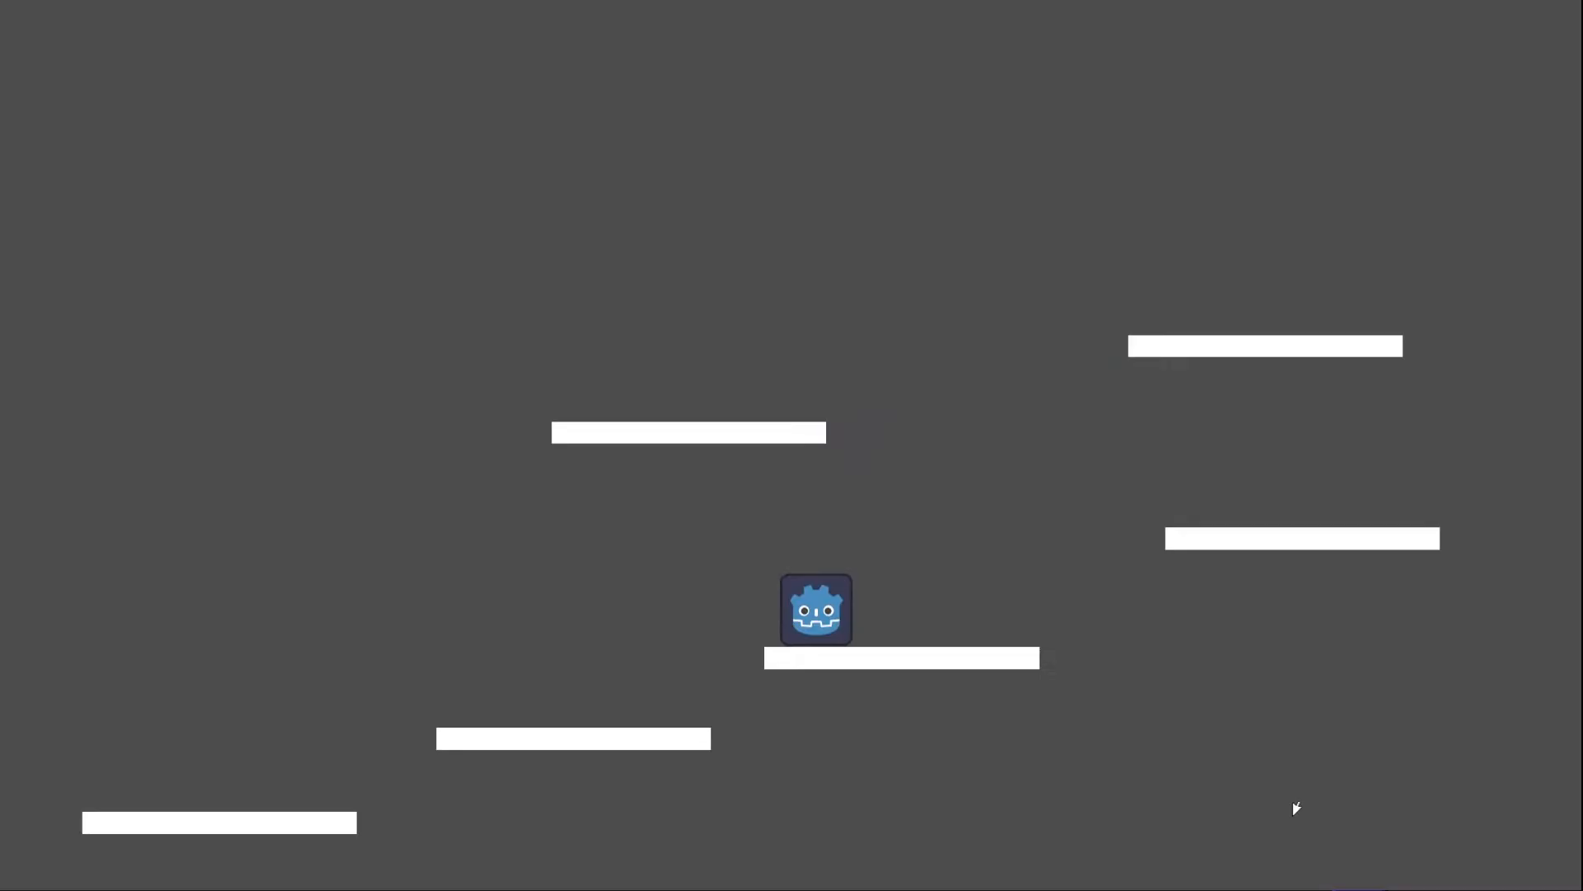
{"action": "key", "text": "Right"}
{"action": "key", "text": "space"}
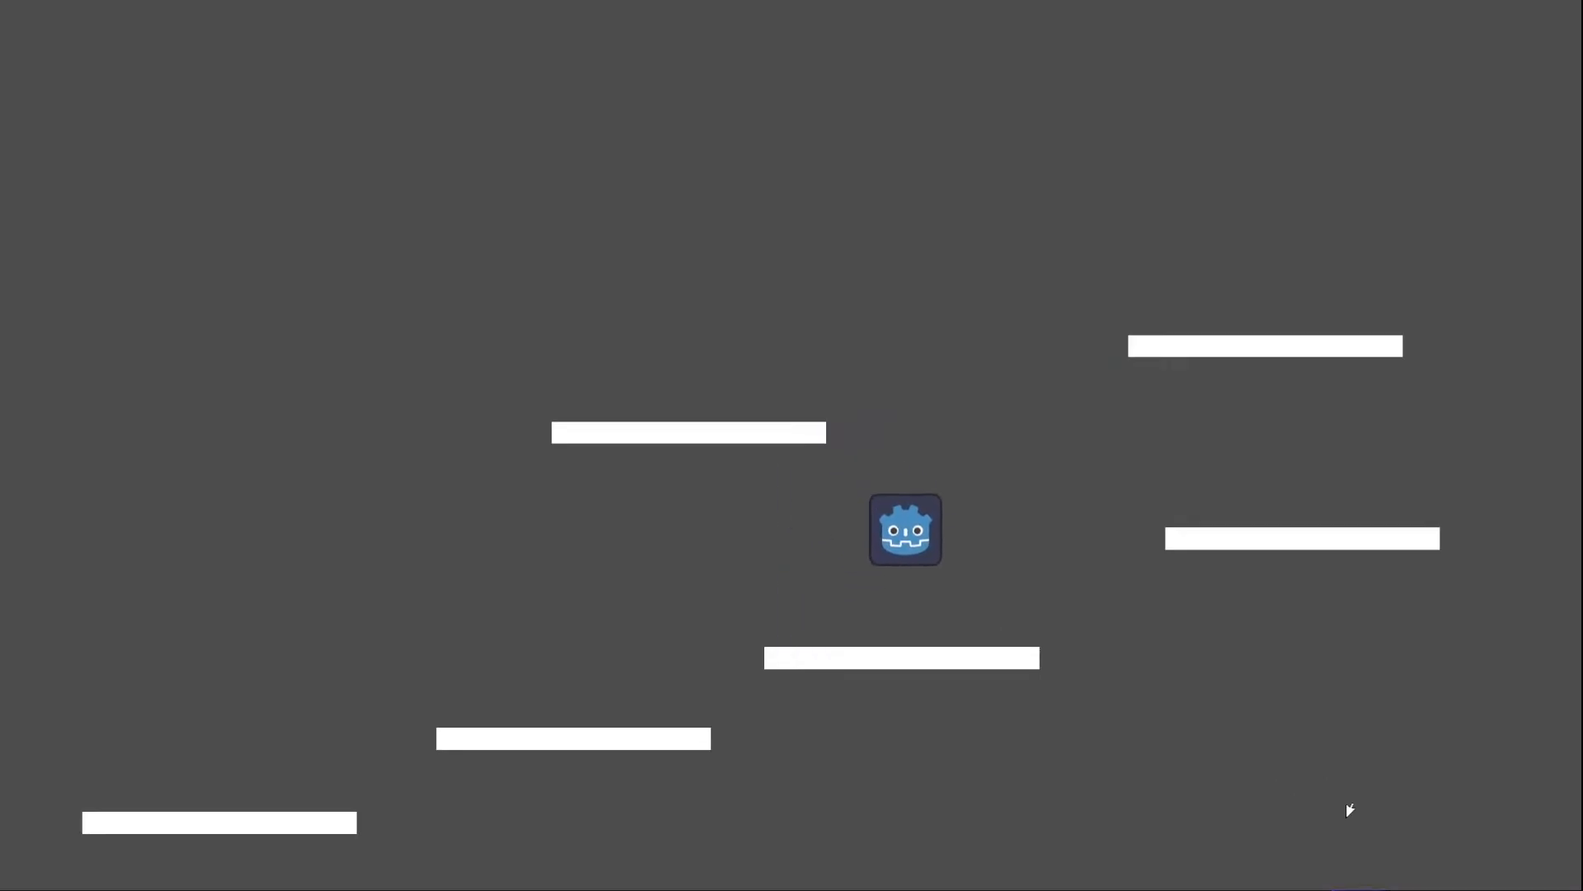
{"action": "key", "text": "Right"}
{"action": "key", "text": "space"}
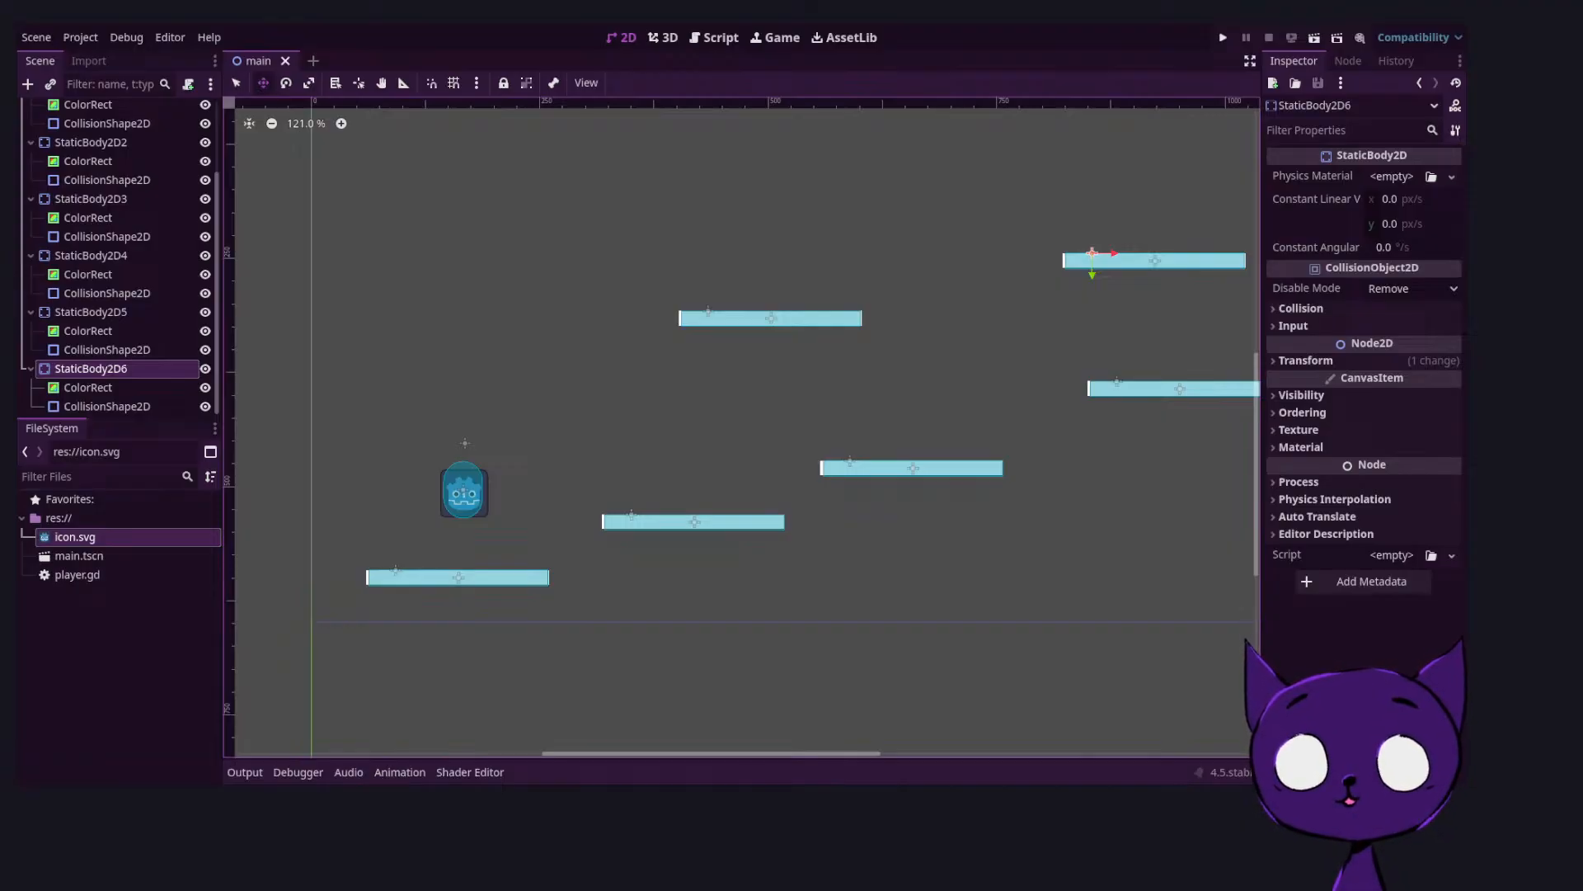
{"action": "key", "text": "alt+Tab"}
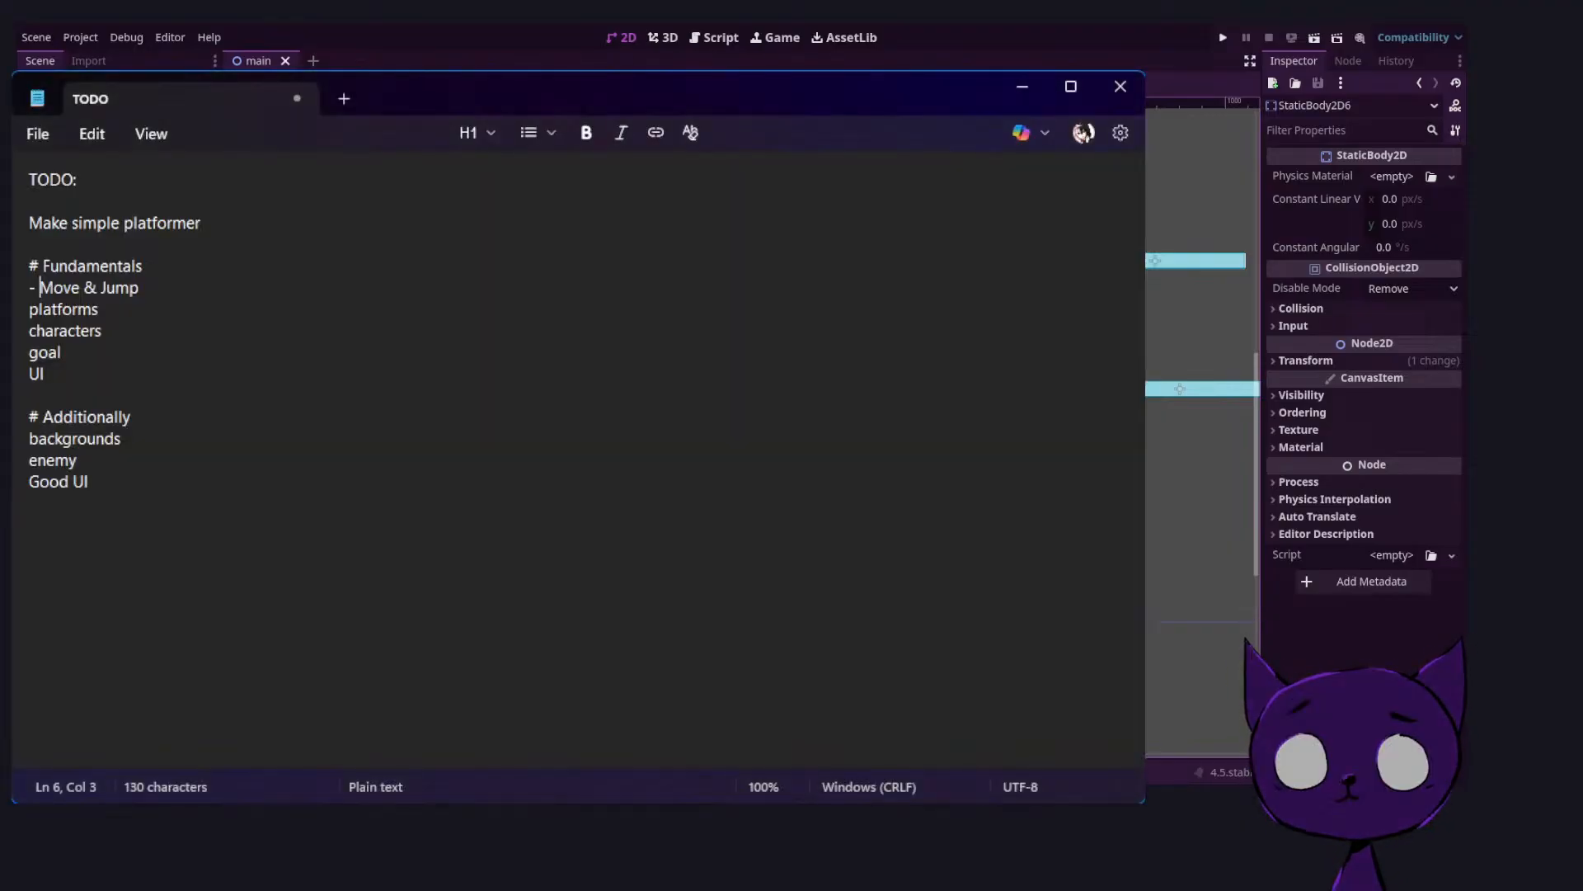
{"action": "key", "text": "alt+Tab"}
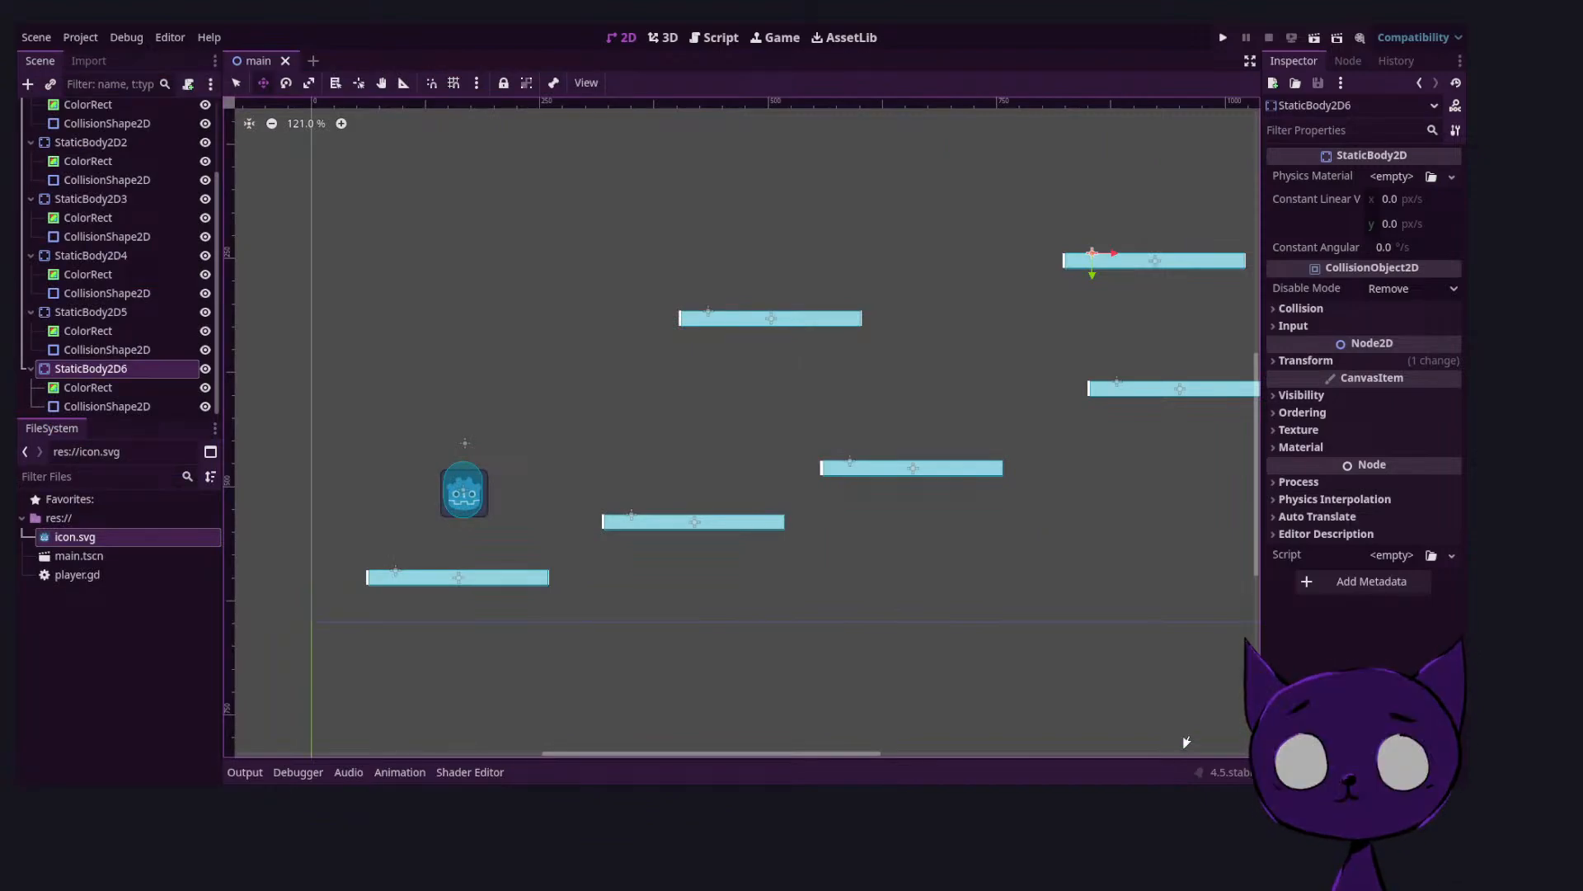
Collapse all six StaticBody2D platform nodes in the scene tree
{"action": "scroll", "coordinate": [124, 181], "scroll_direction": "up", "scroll_amount": 3}
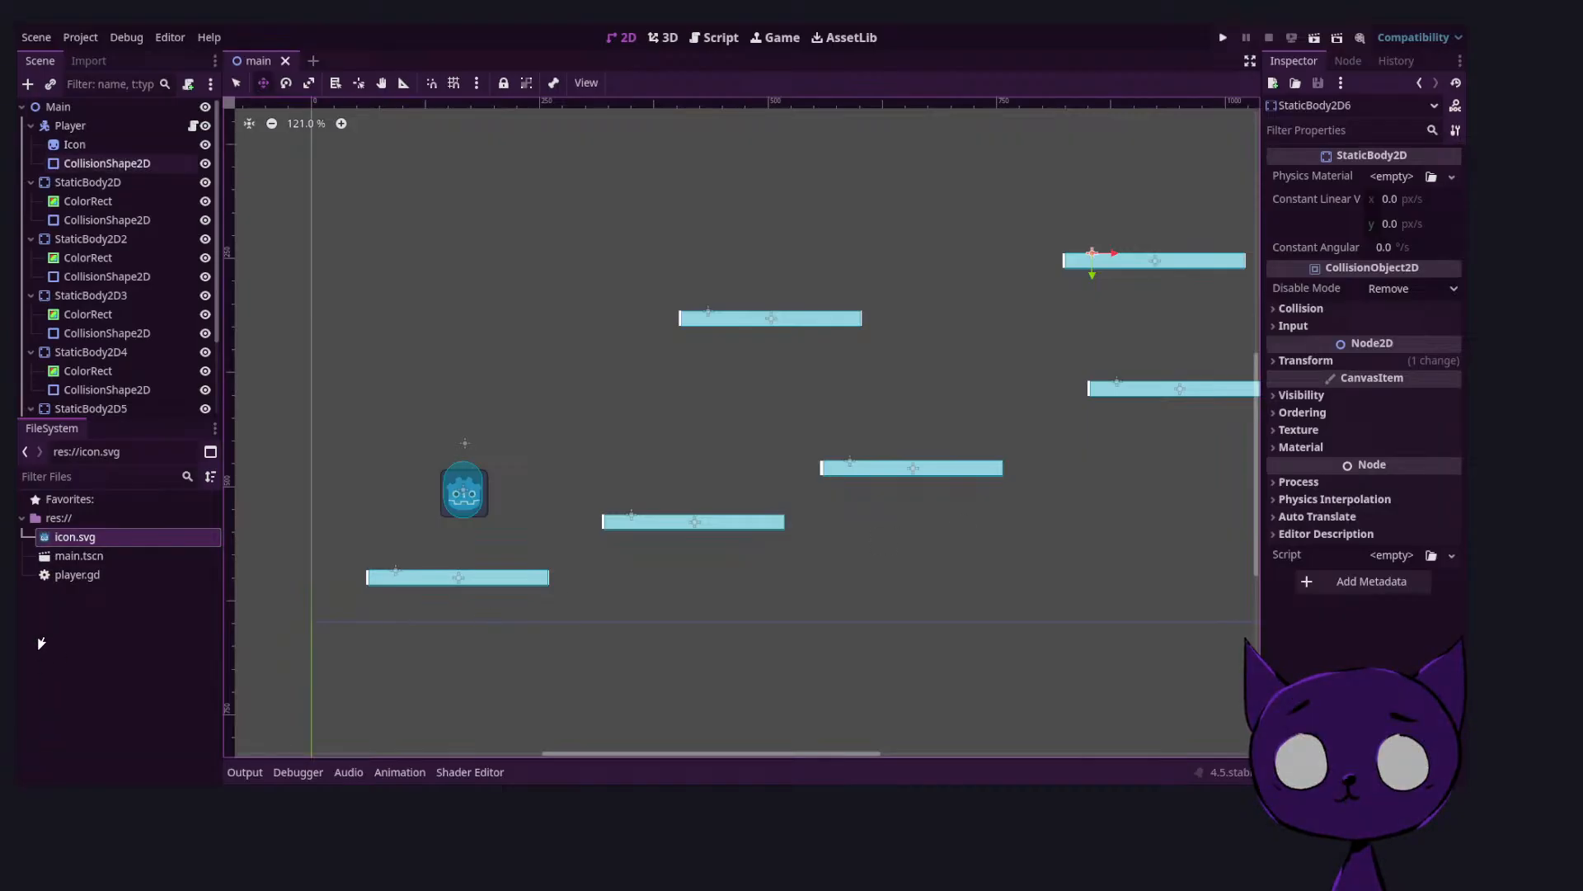
{"action": "left_click", "coordinate": [32, 182]}
{"action": "left_click", "coordinate": [31, 201]}
{"action": "left_click", "coordinate": [32, 220]}
{"action": "left_click", "coordinate": [31, 239]}
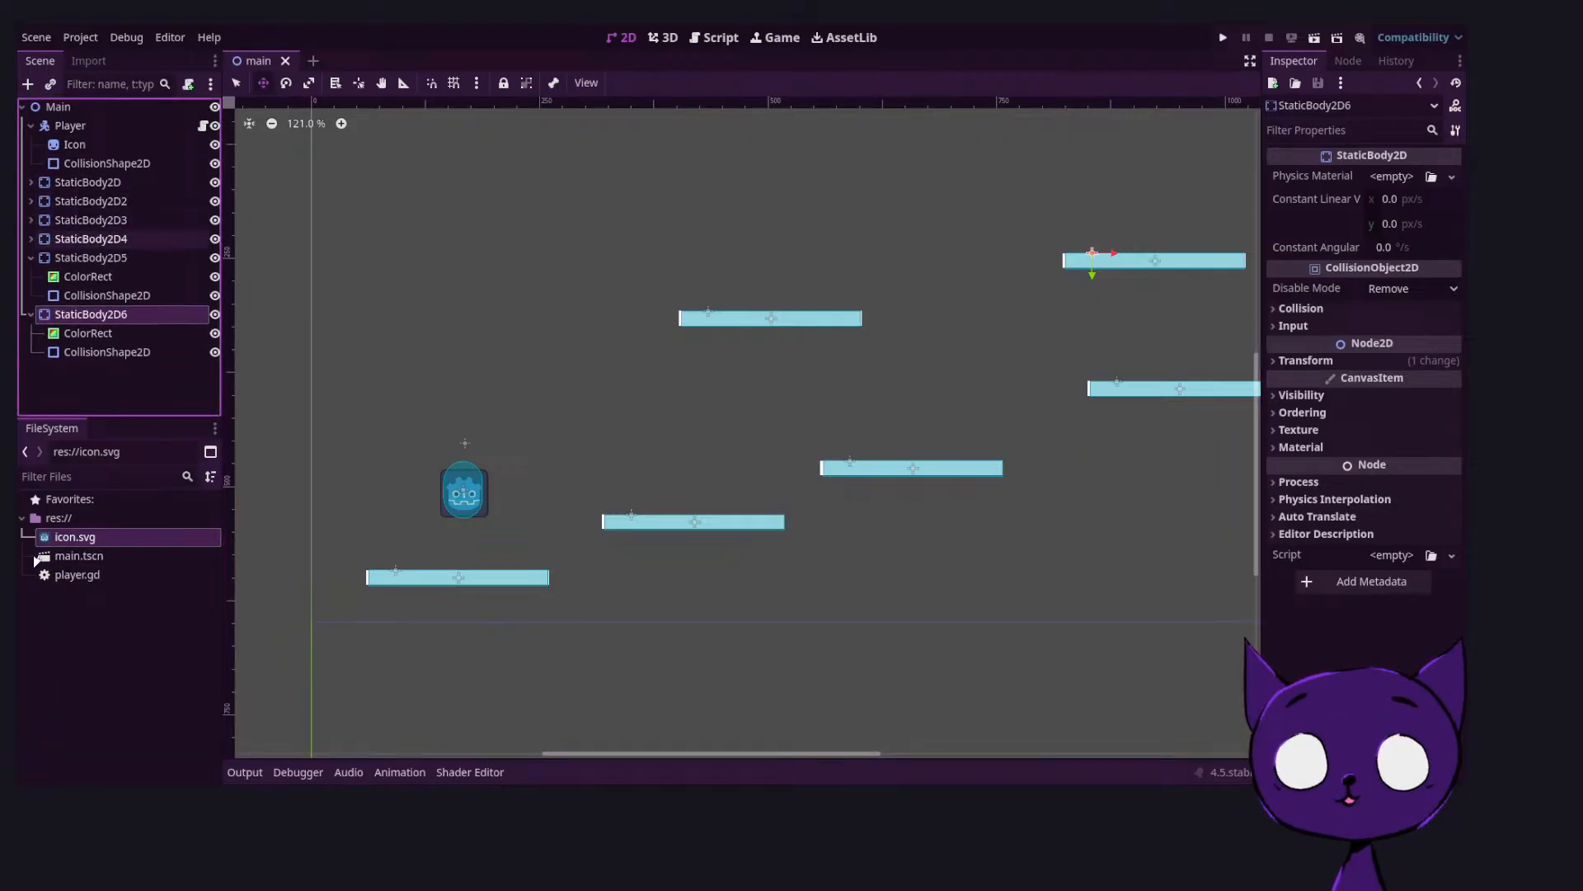
{"action": "left_click", "coordinate": [31, 258]}
{"action": "left_click", "coordinate": [32, 277]}
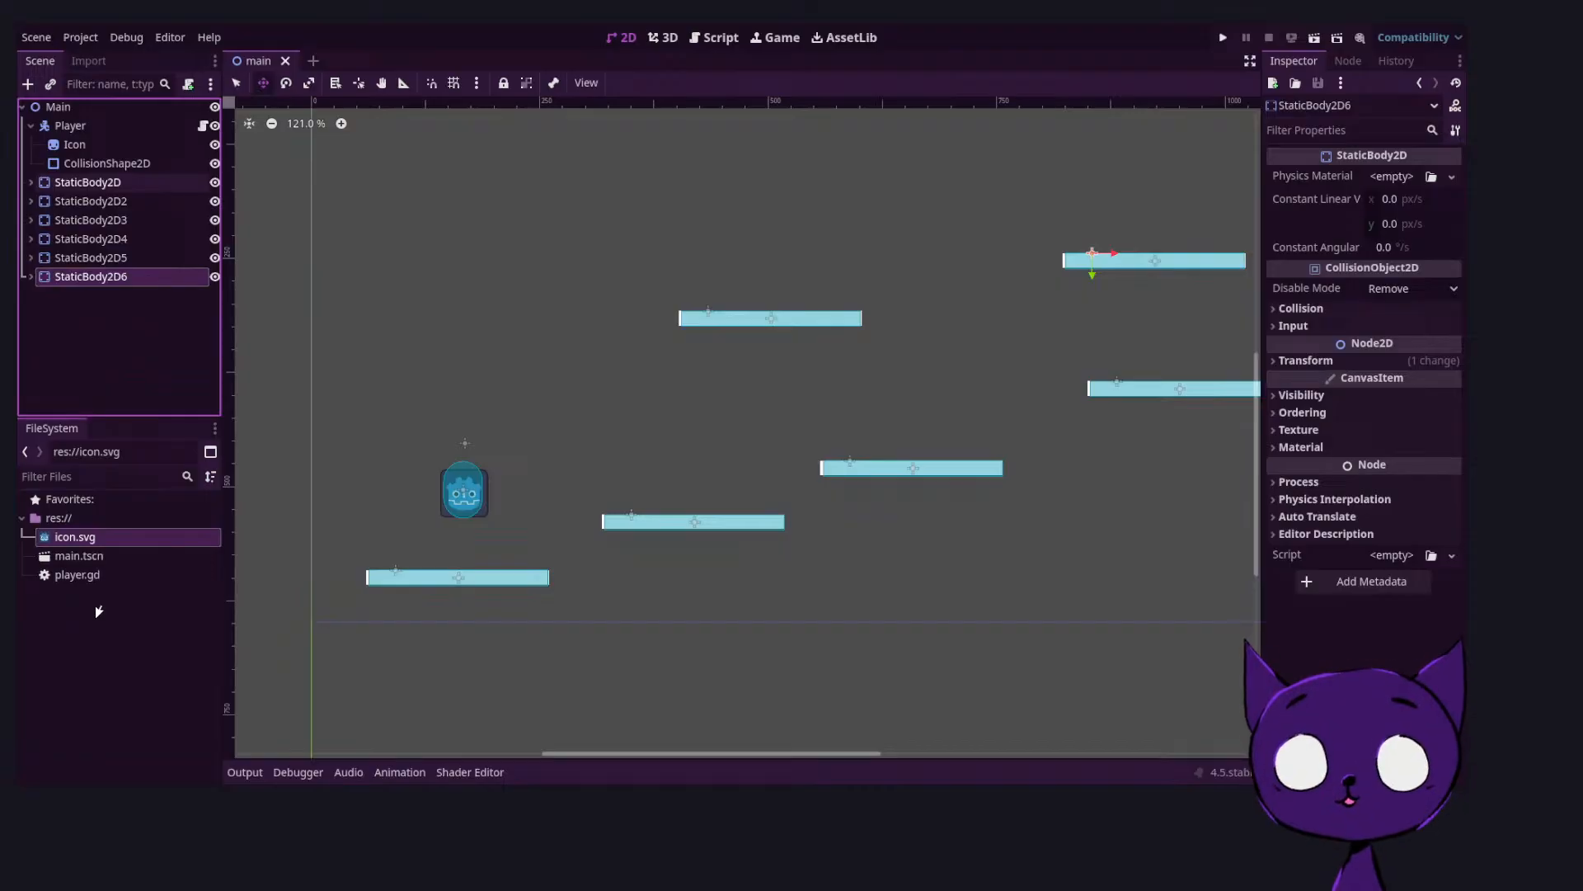
Add a plain Node, place it directly under Main after Player, and rename it Platforms
{"action": "left_click", "coordinate": [28, 84]}
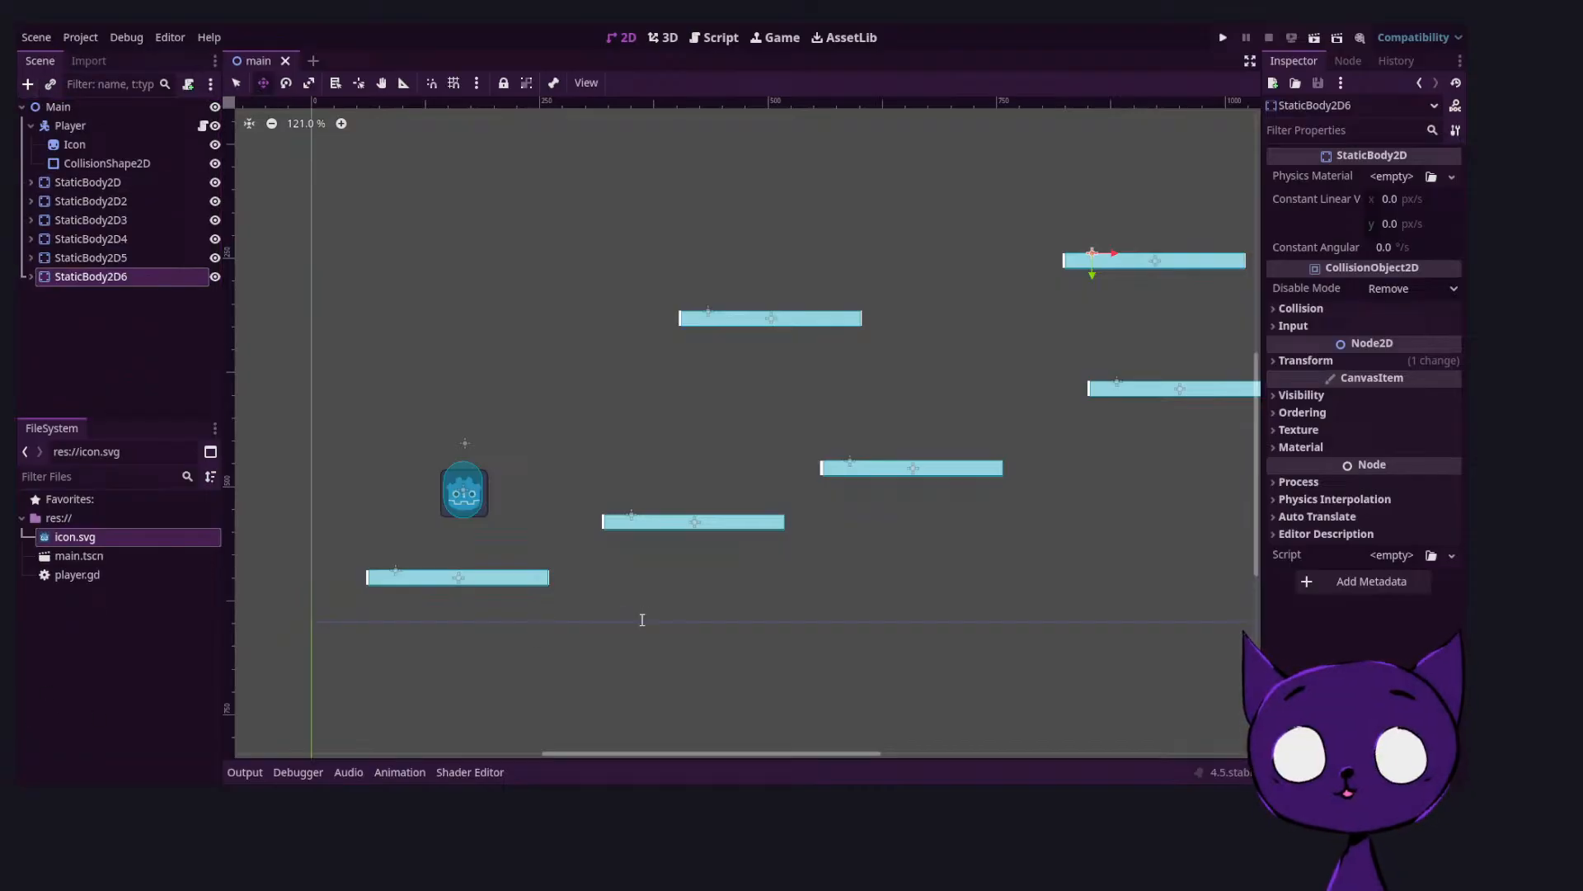
{"action": "key", "text": "Return"}
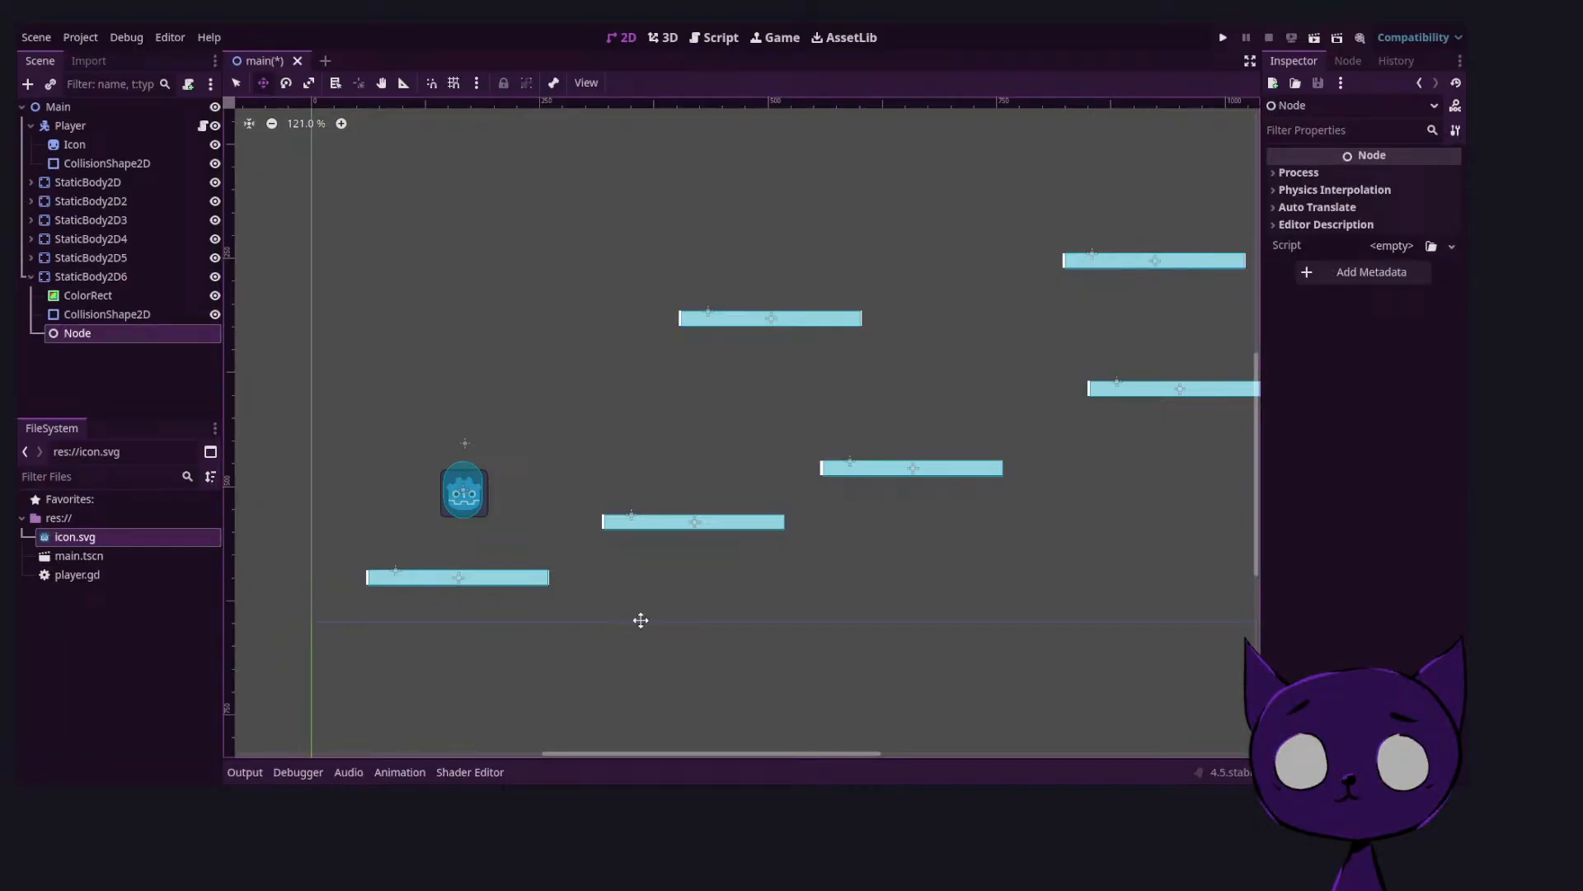
{"action": "left_click_drag", "start_coordinate": [105, 332], "coordinate": [65, 176]}
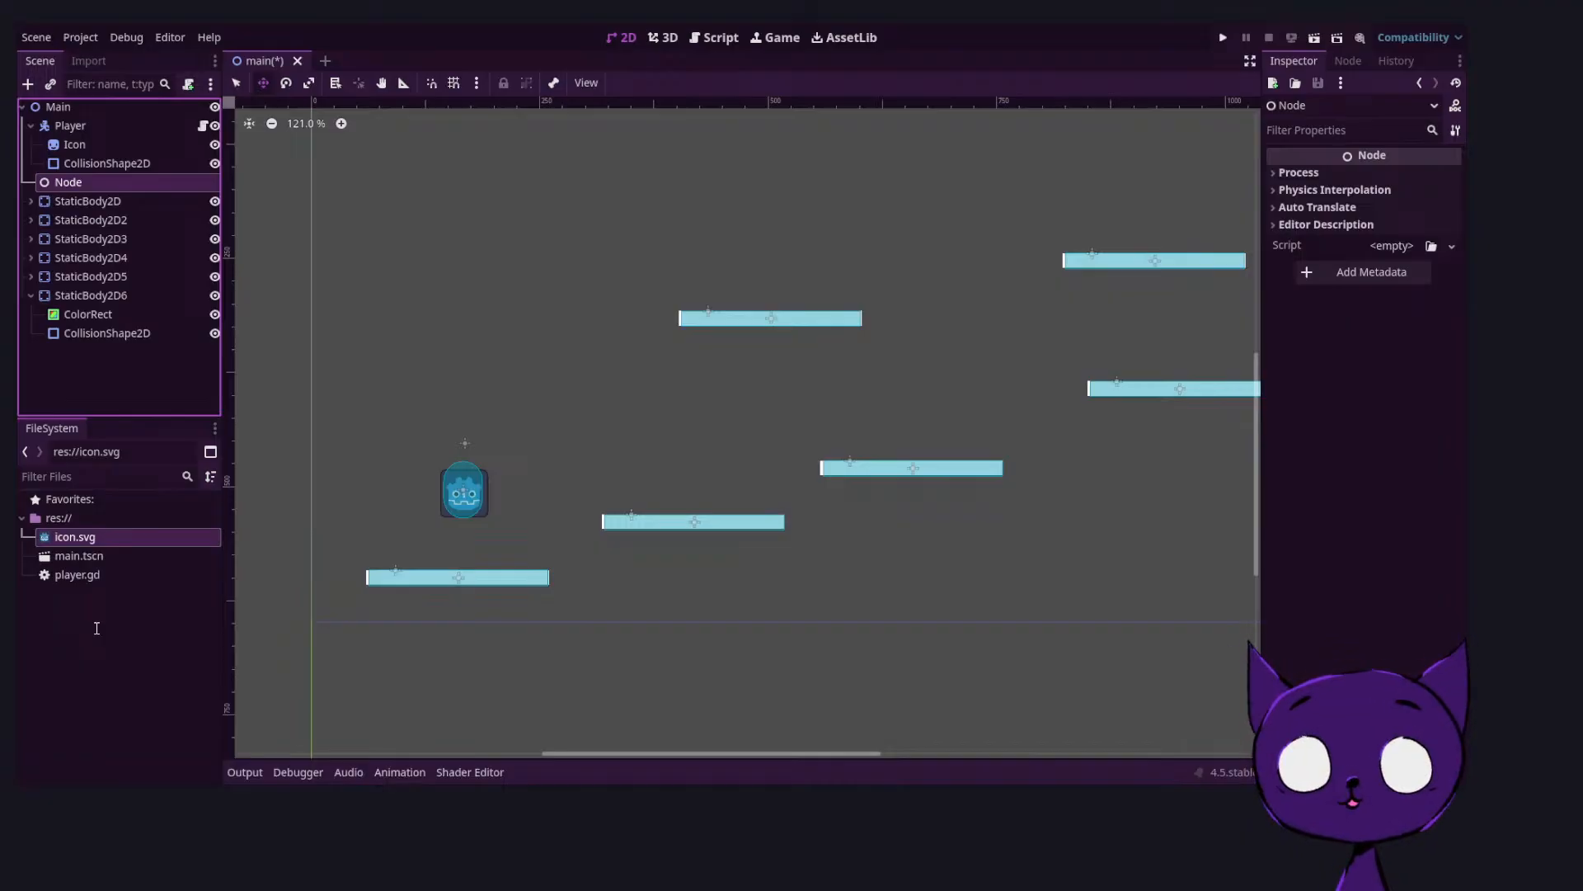
{"action": "type", "text": "Platforms"}
{"action": "key", "text": "Return"}
Make all six StaticBody2D nodes children of the Platforms node and collapse that group
{"action": "left_click", "coordinate": [108, 201]}
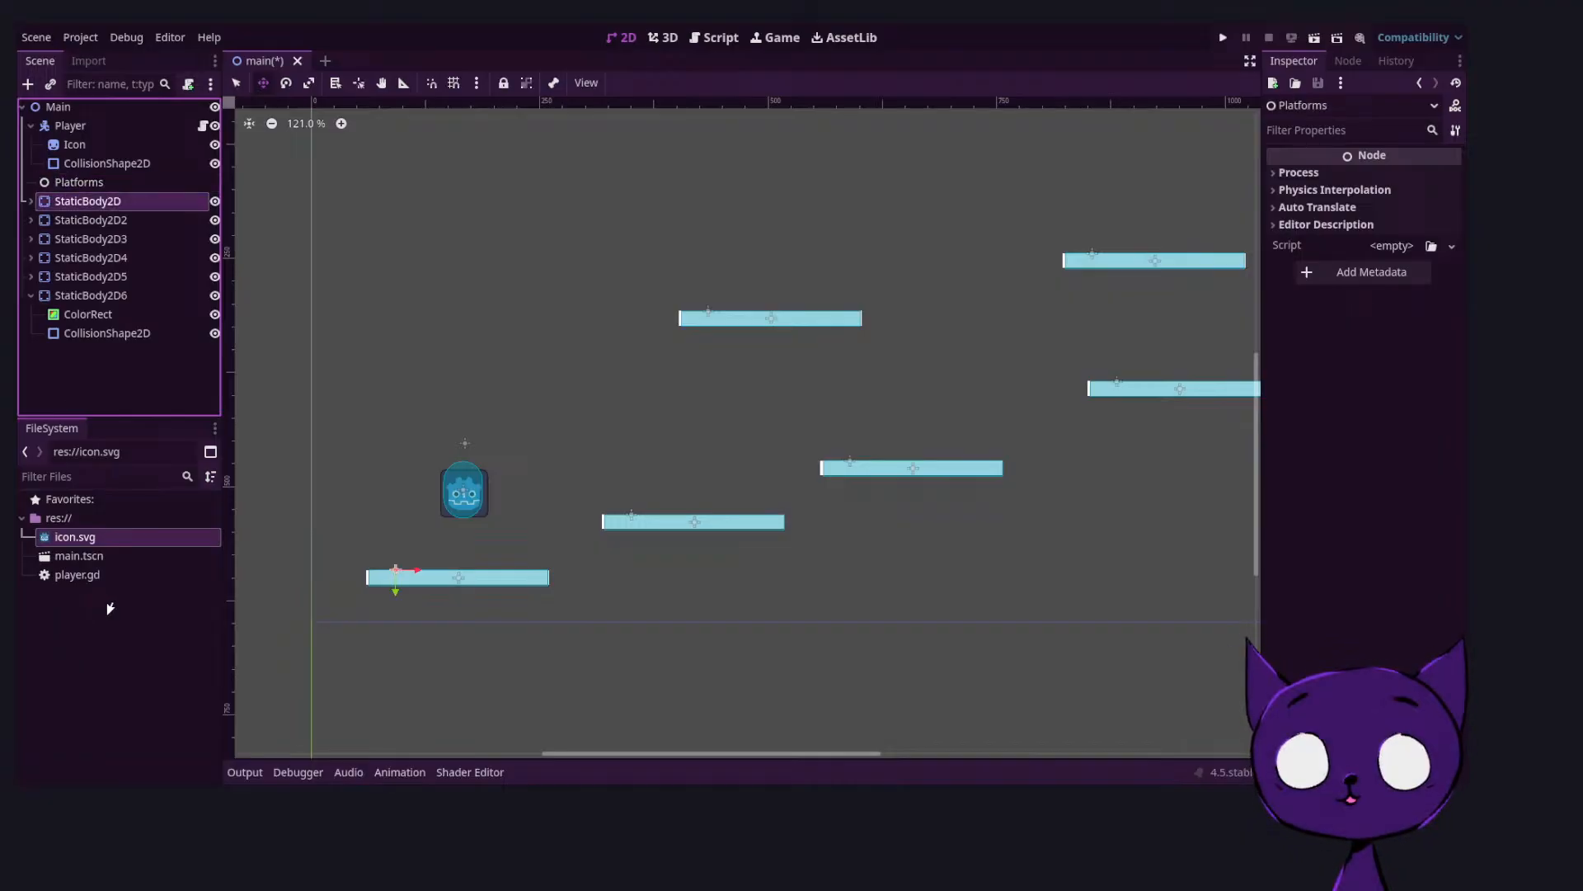
{"action": "left_click", "coordinate": [105, 295], "text": "shift"}
{"action": "left_click_drag", "start_coordinate": [99, 203], "coordinate": [111, 183]}
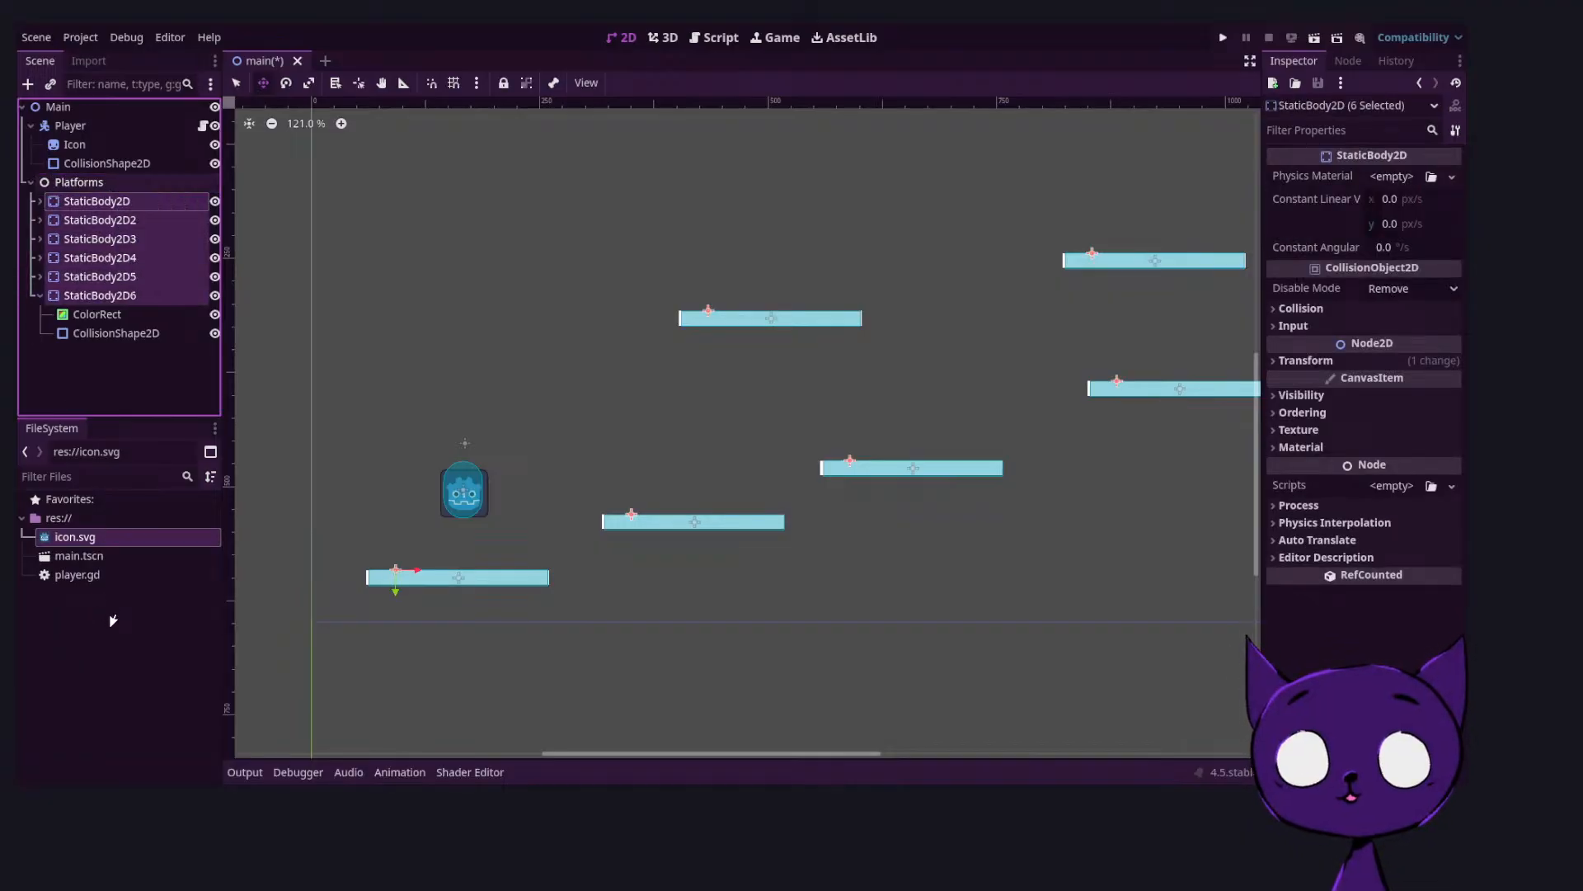
{"action": "left_click", "coordinate": [30, 182]}
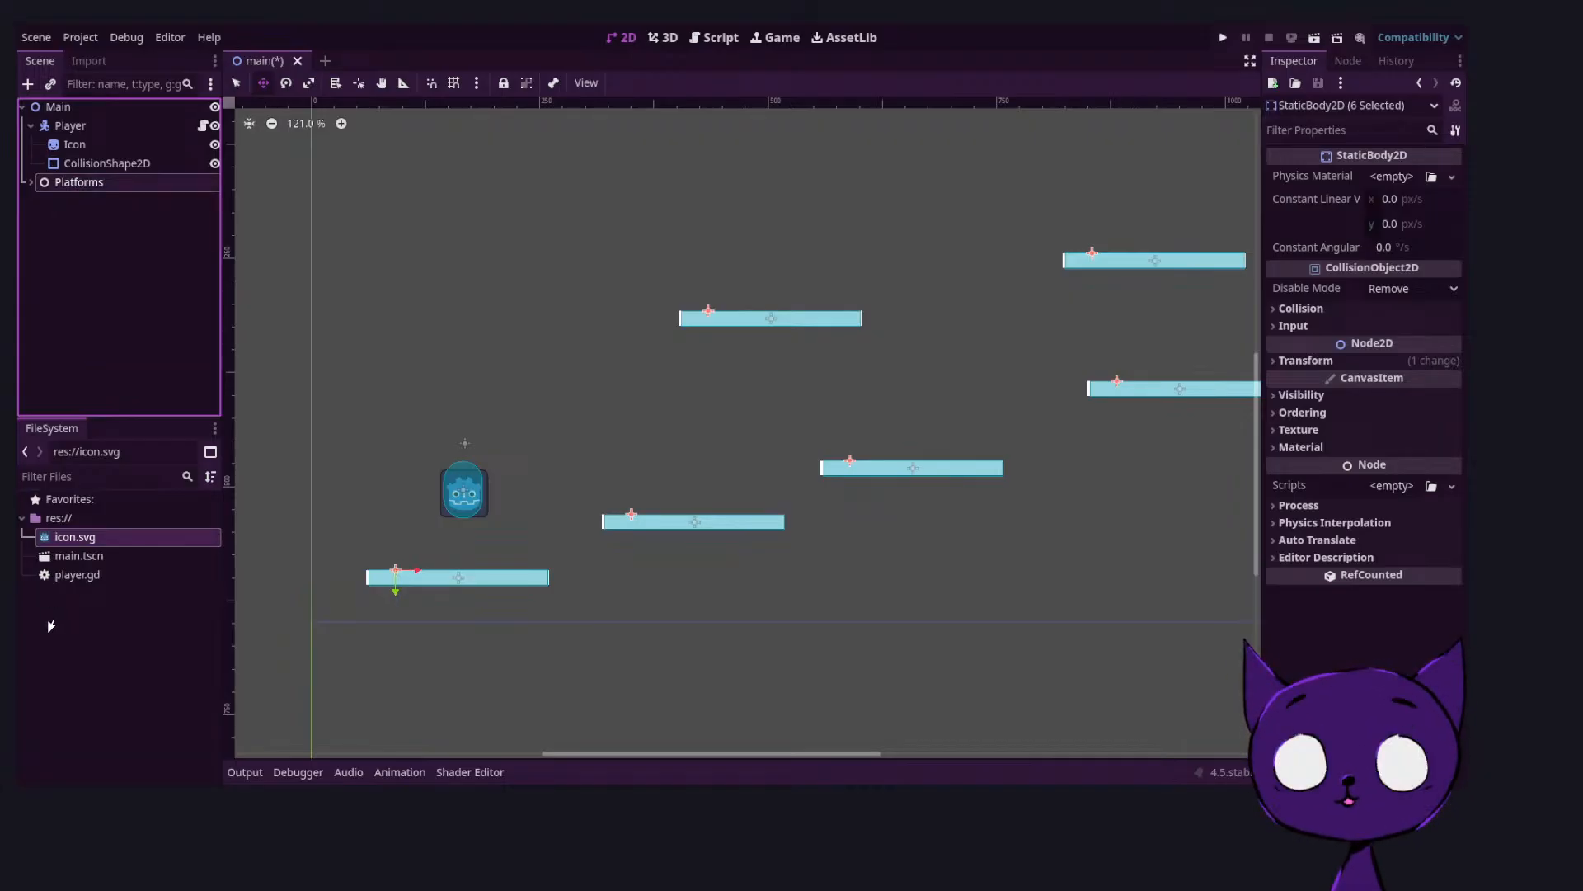
Add a ColorRect directly under Main and set its colour to bright green
{"action": "left_click", "coordinate": [97, 107]}
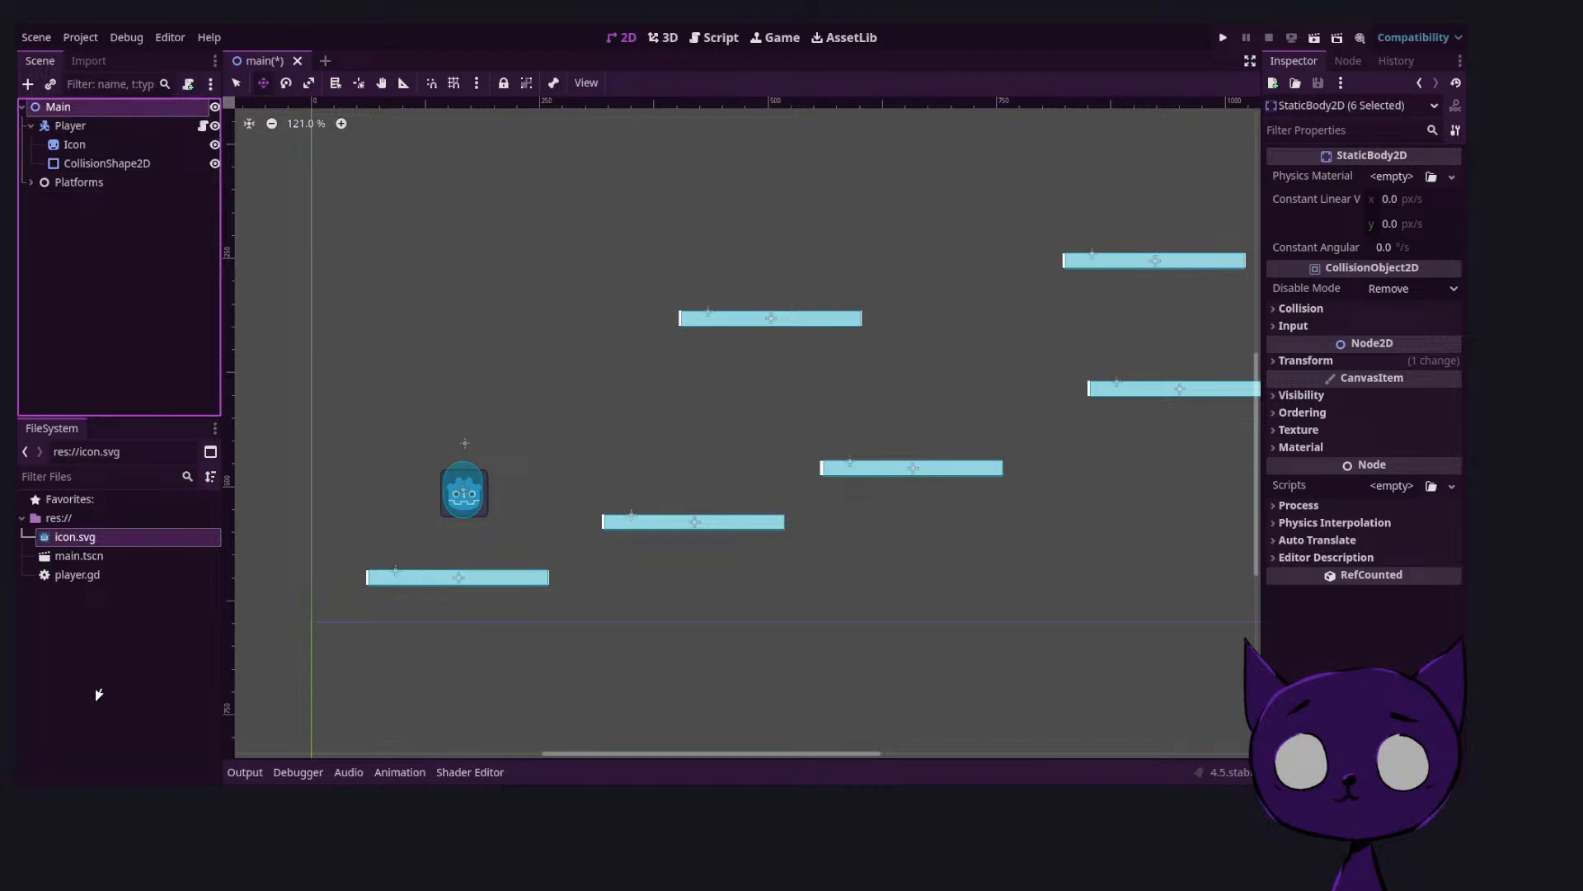
{"action": "left_click", "coordinate": [31, 84]}
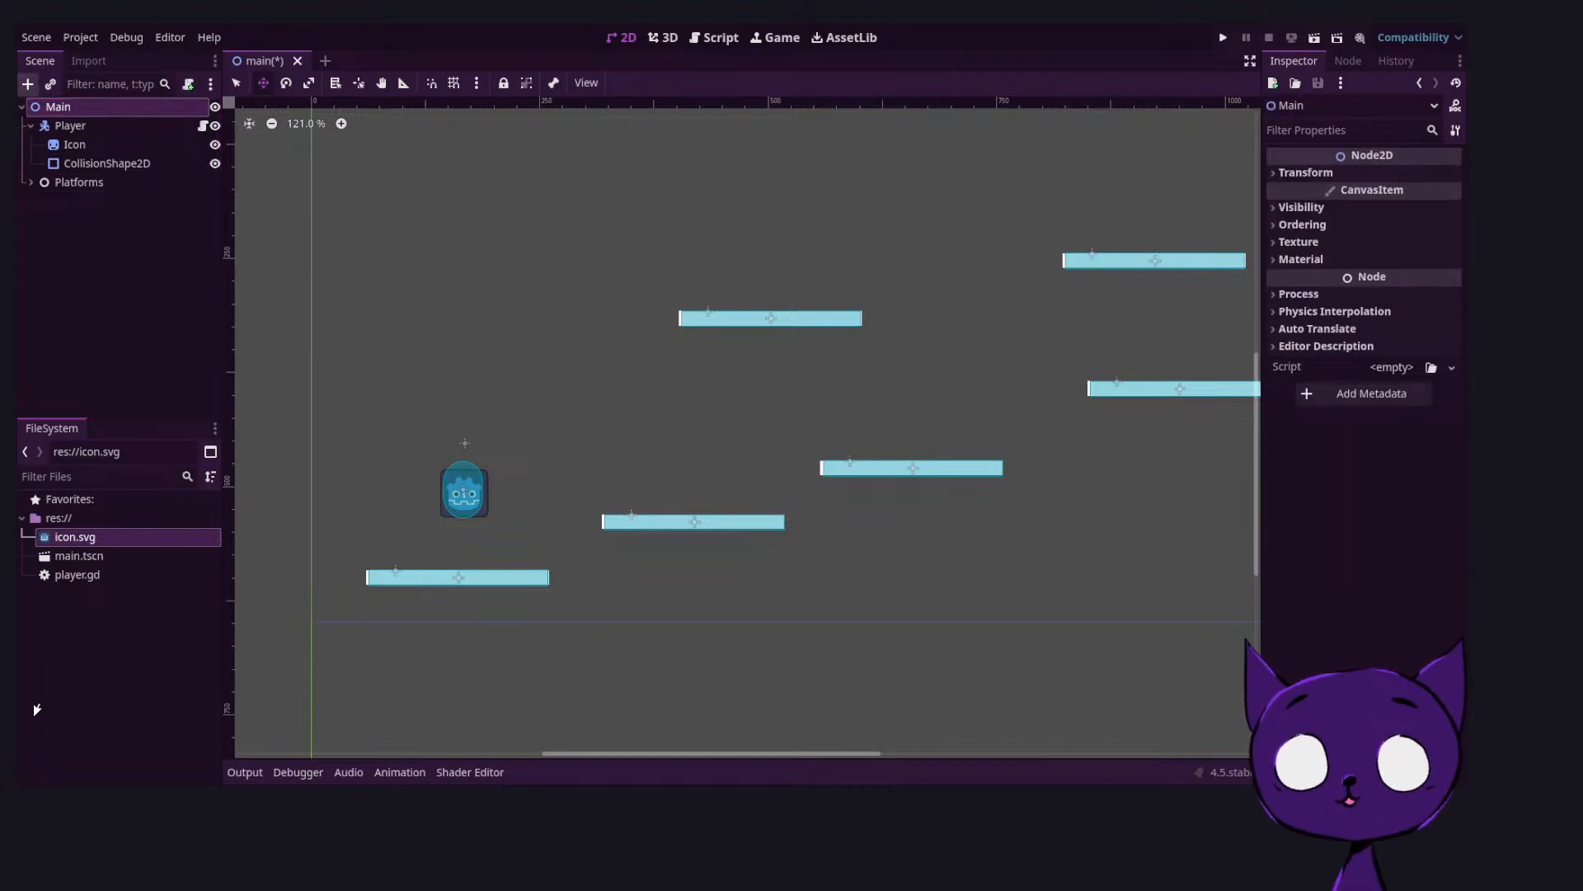
{"action": "key", "text": "Return"}
{"action": "left_click", "coordinate": [1421, 176]}
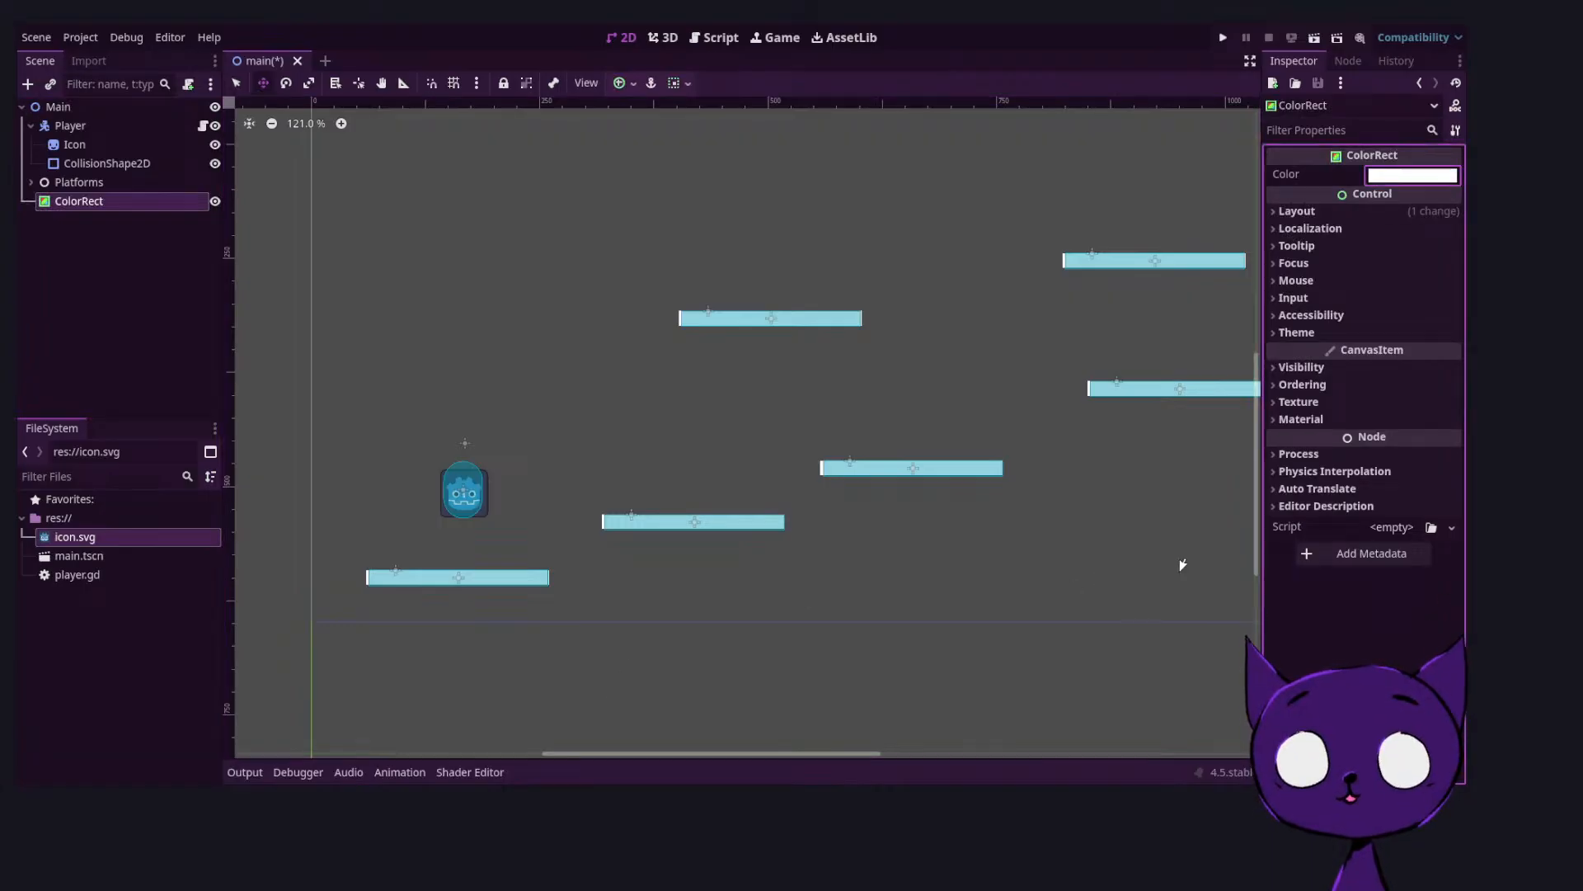
{"action": "left_click", "coordinate": [1283, 305]}
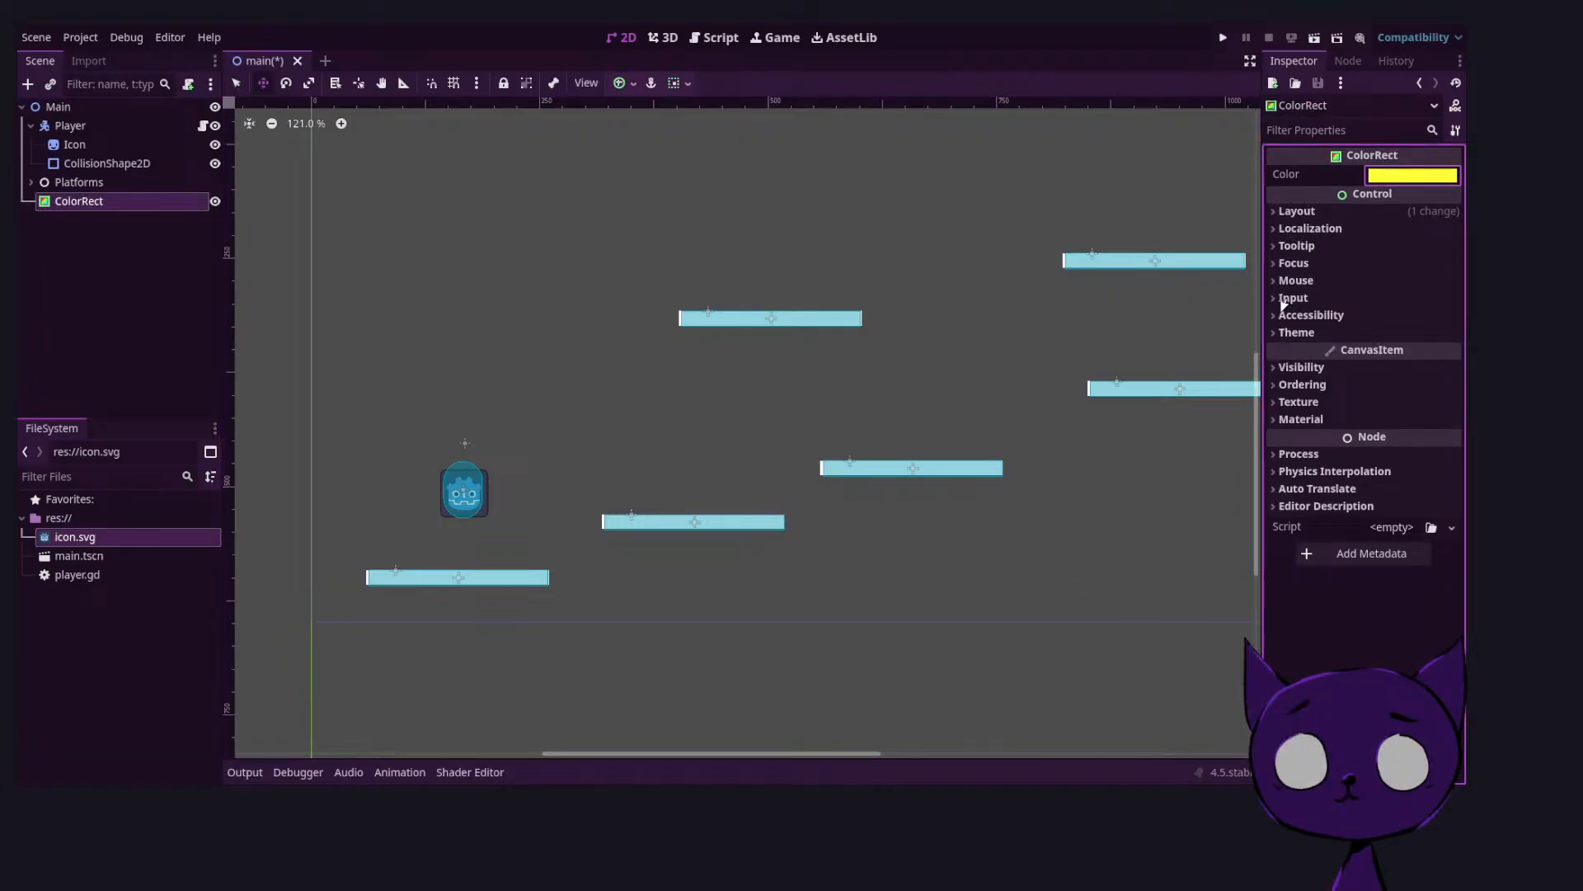
{"action": "left_click", "coordinate": [1271, 366]}
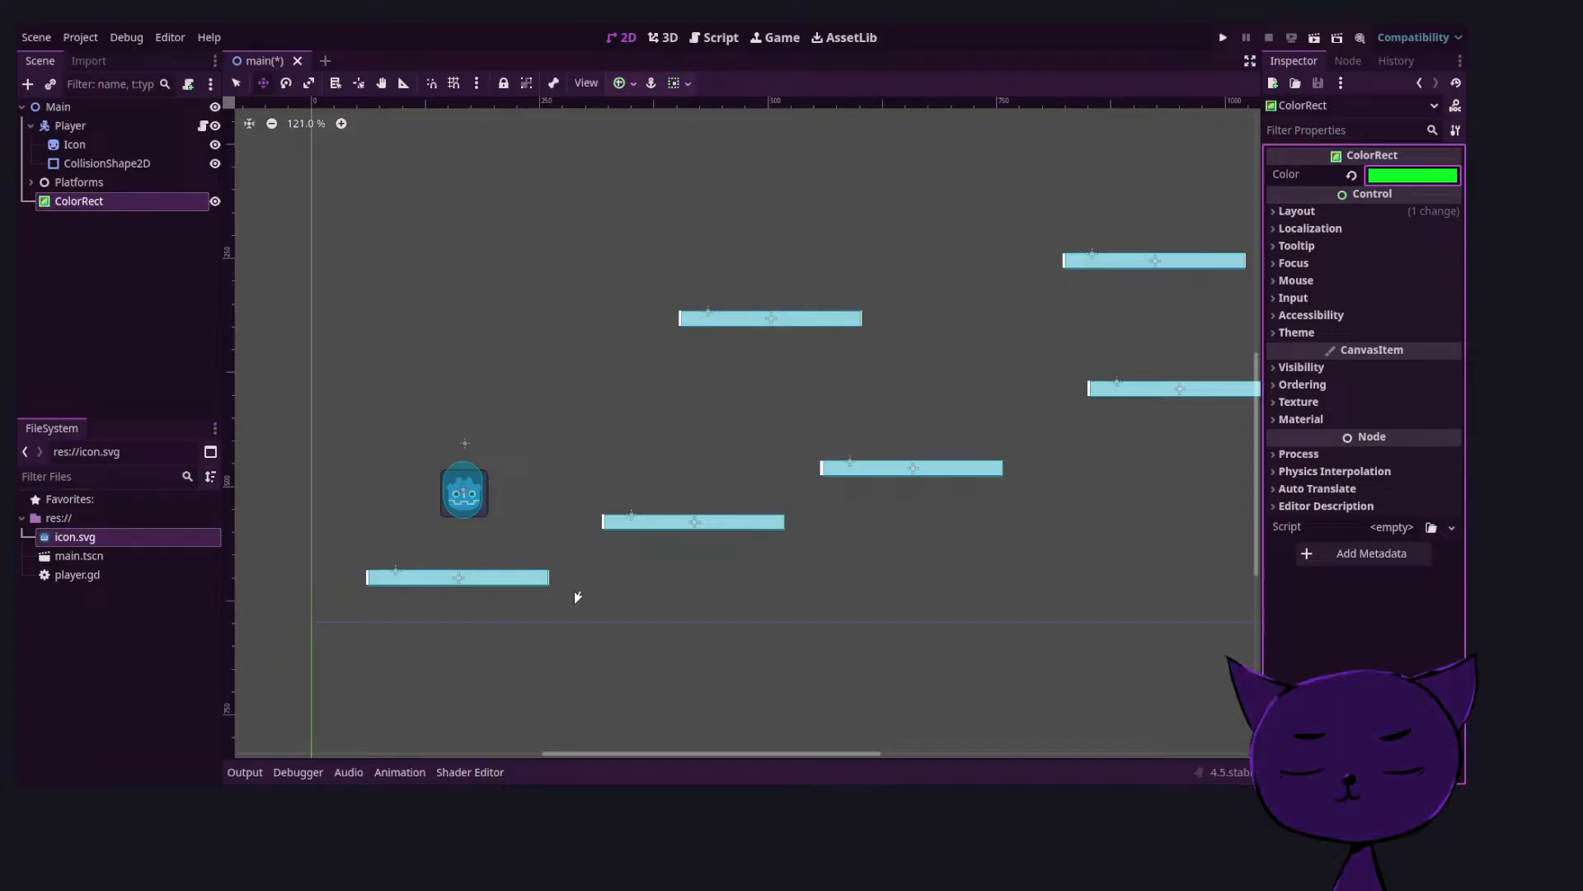
Move the green ColorRect from the origin onto the highest platform at the far end of the level
{"action": "scroll", "coordinate": [325, 562], "scroll_direction": "up", "scroll_amount": 5}
{"action": "key", "text": "w"}
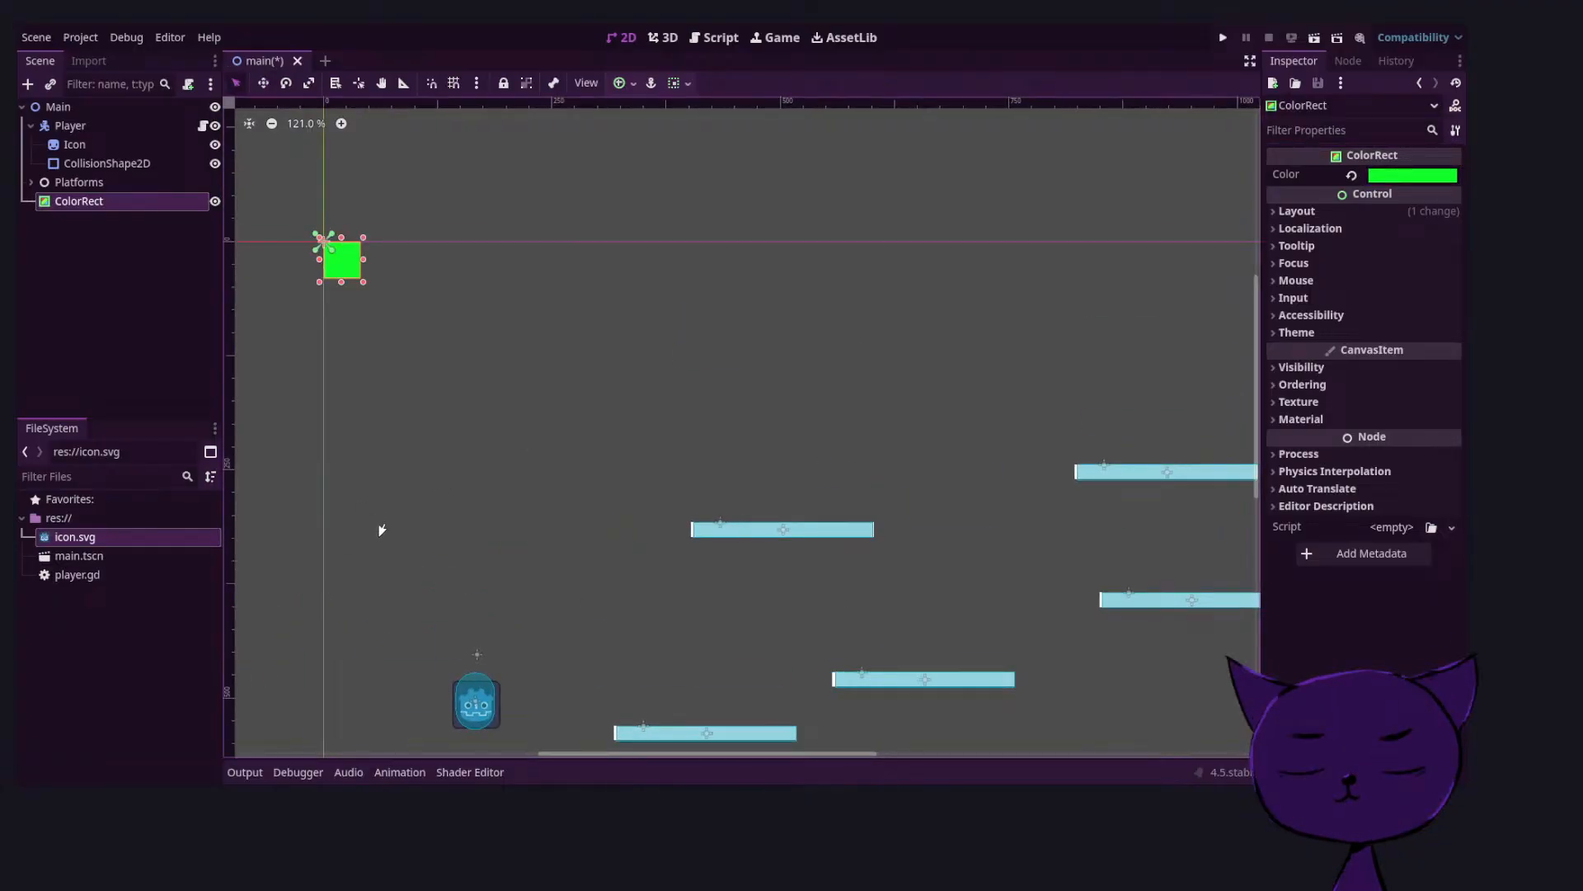
{"action": "left_click_drag", "start_coordinate": [523, 131], "coordinate": [1315, 298]}
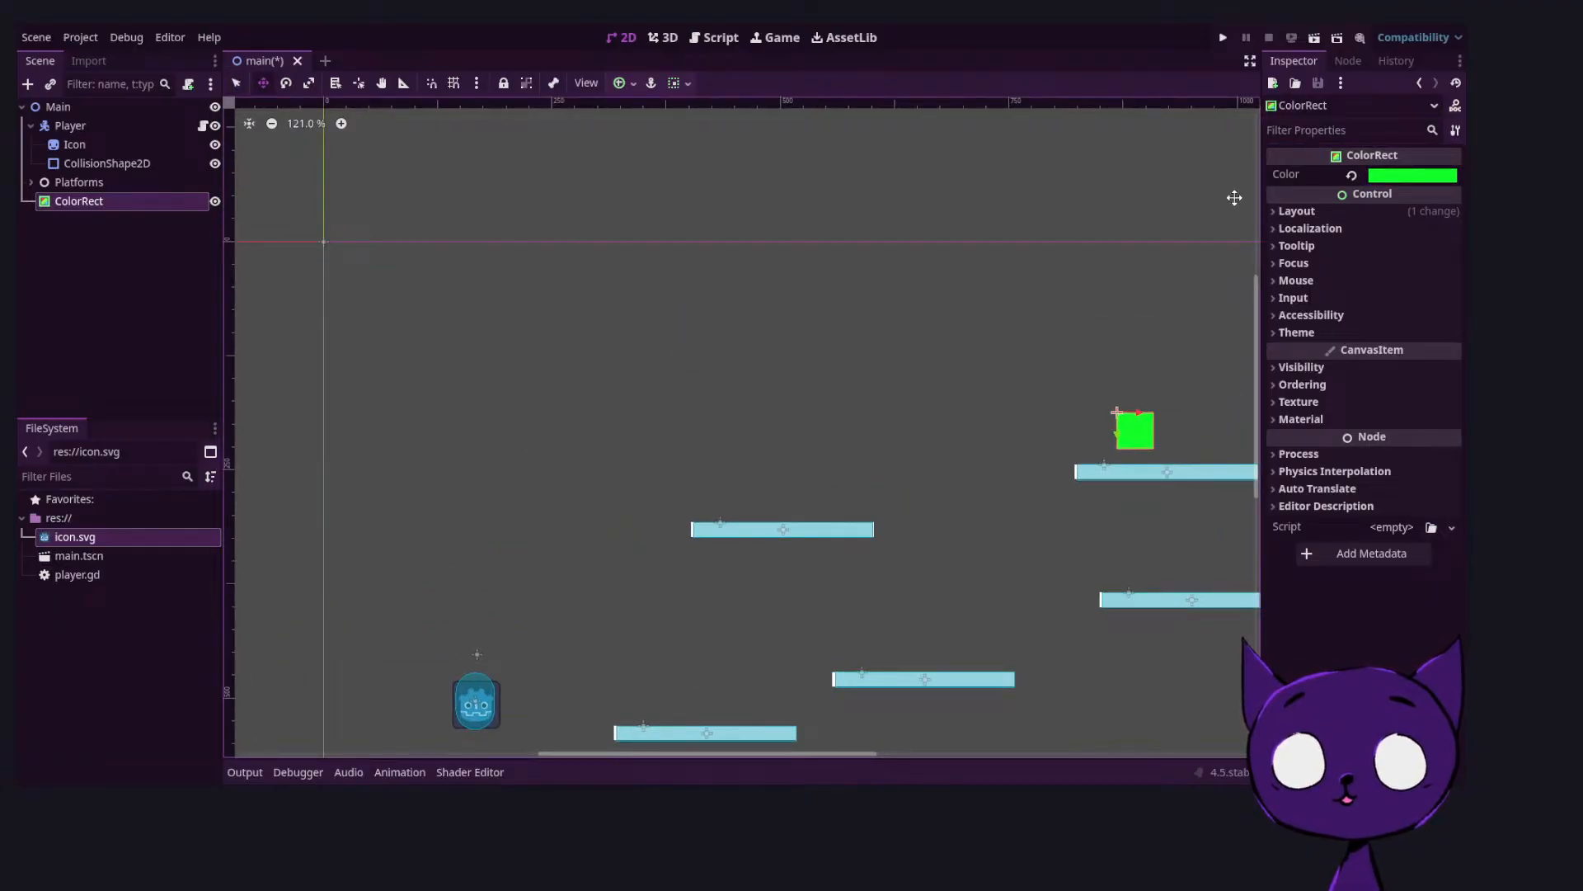
{"action": "left_click_drag", "start_coordinate": [1112, 260], "coordinate": [1156, 273]}
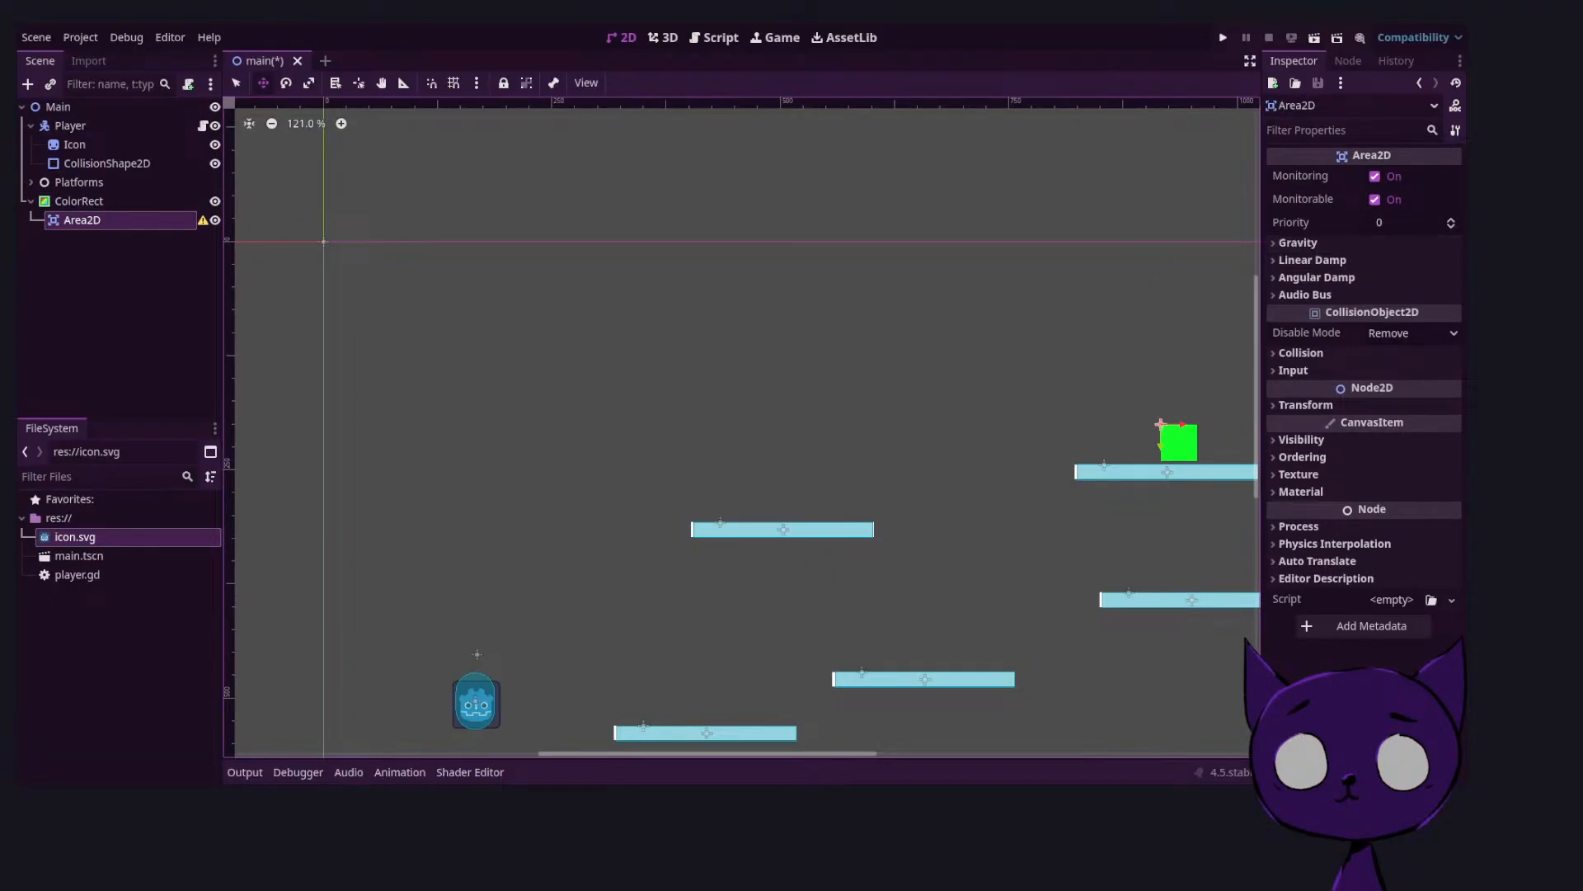
Give the ColorRect an Area2D child with a CollisionShape2D under it that uses a rectangle shape
{"action": "left_click", "coordinate": [1347, 60]}
{"action": "left_click", "coordinate": [1294, 60]}
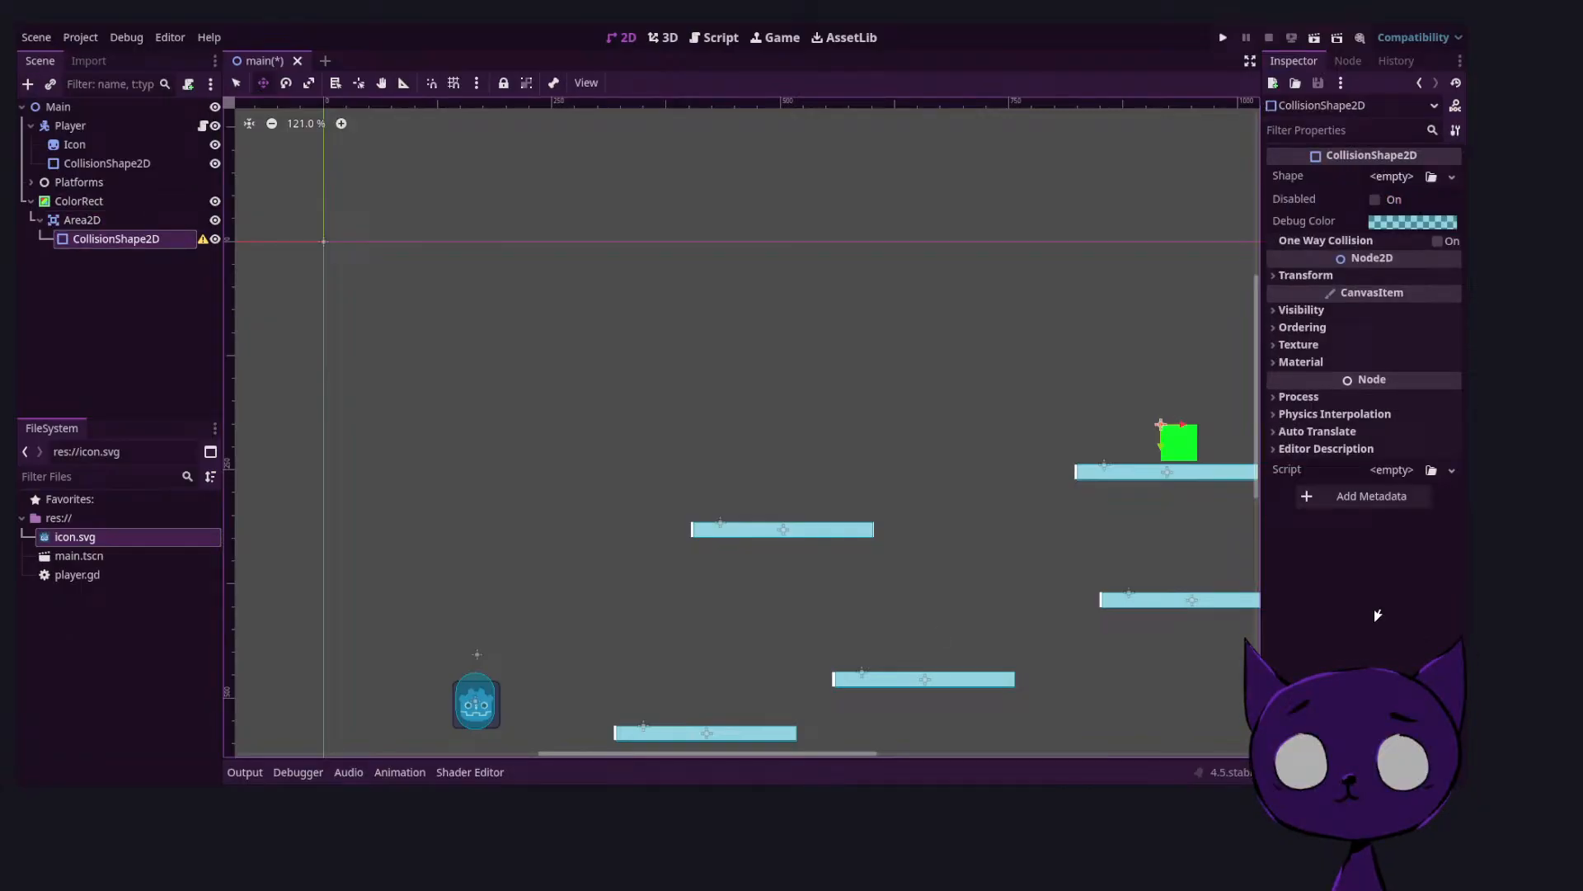
{"action": "left_click", "coordinate": [1386, 621]}
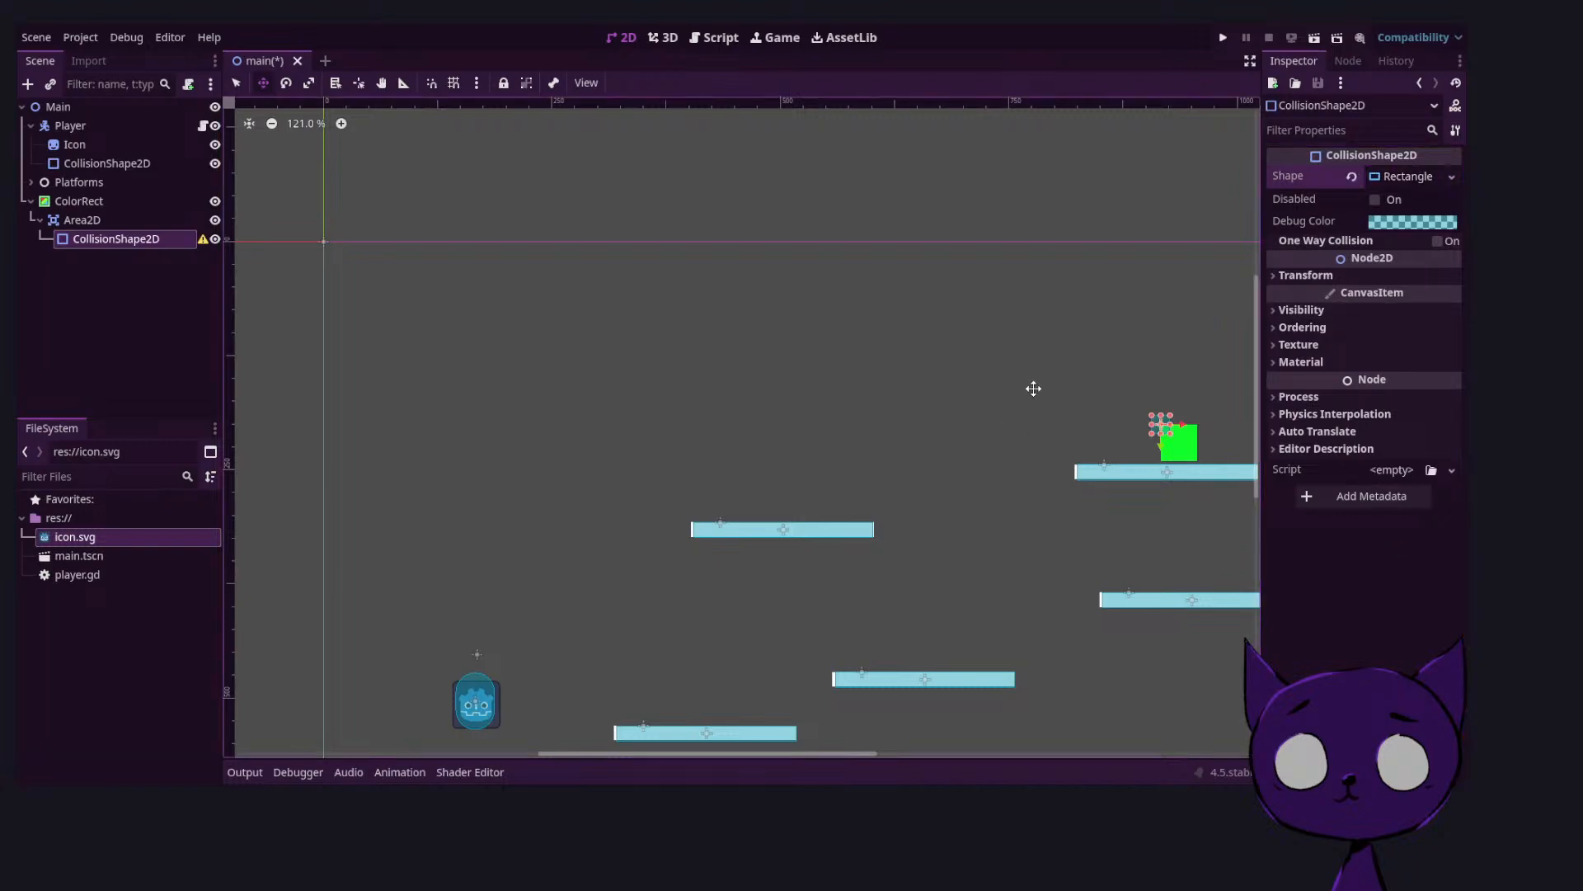
Move and resize the Area2D's rectangular collision shape to cover the green square exactly, and save the scene
{"action": "scroll", "coordinate": [1063, 363], "scroll_direction": "up", "scroll_amount": 6}
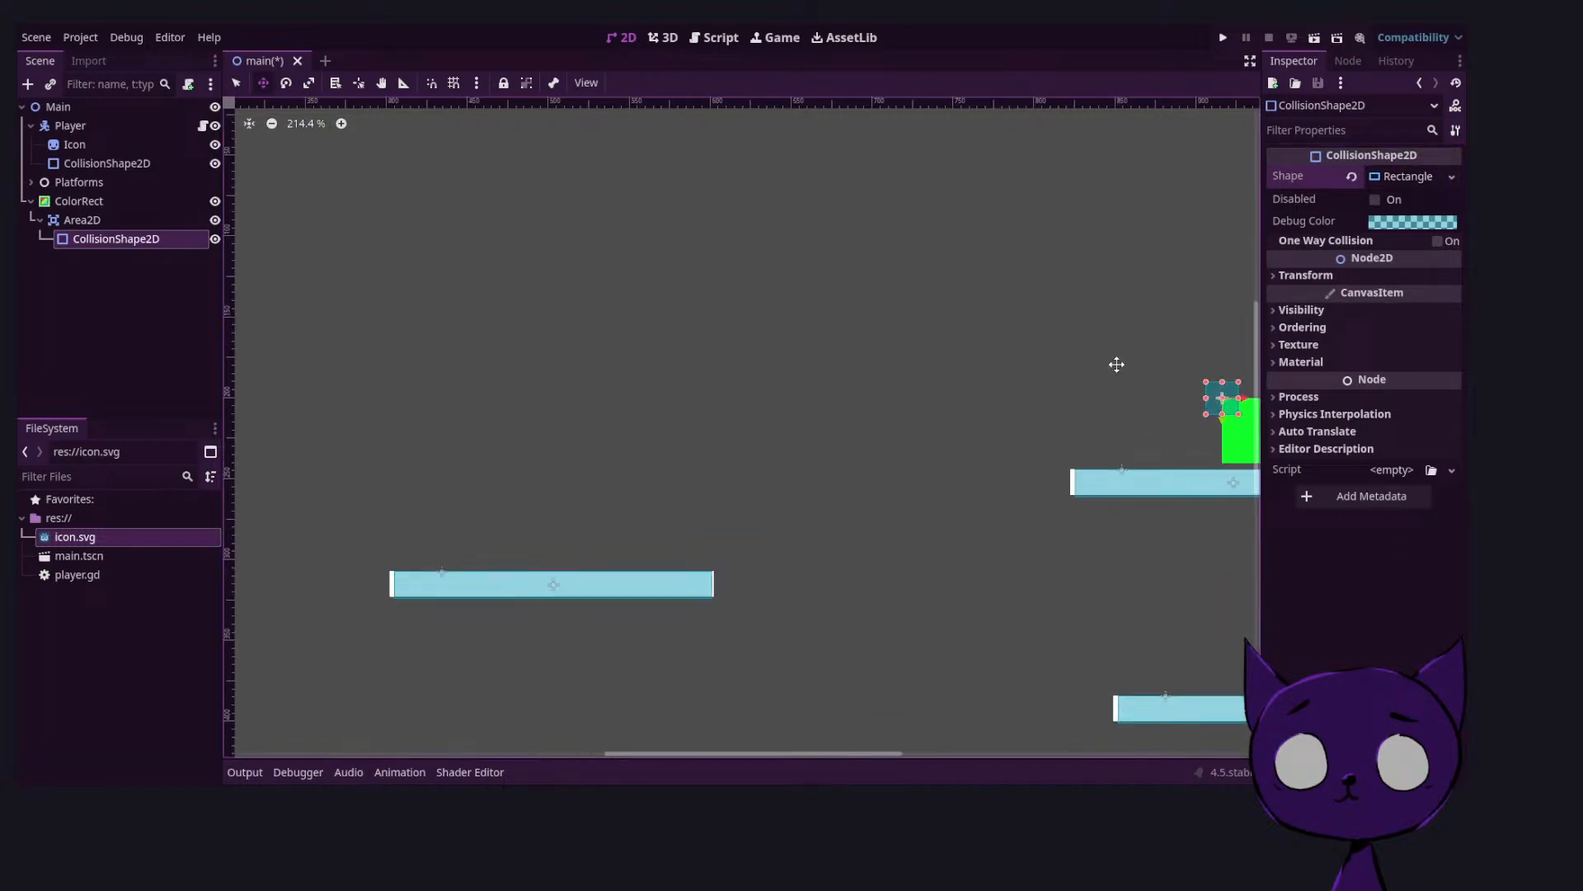
{"action": "scroll", "coordinate": [865, 493], "scroll_direction": "up", "scroll_amount": 5}
{"action": "left_click", "coordinate": [236, 83]}
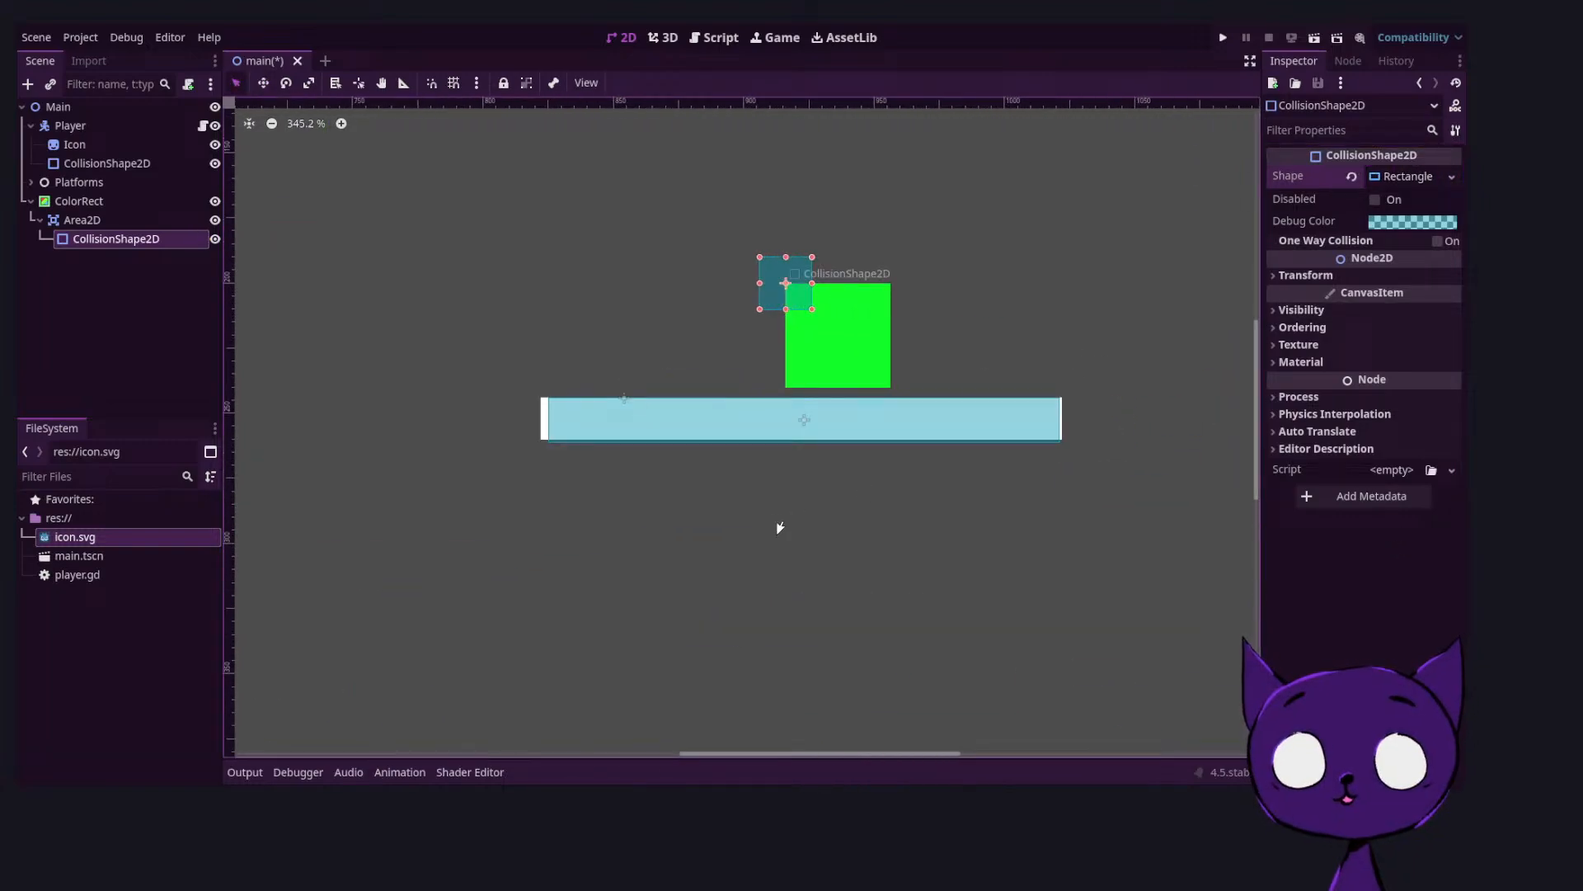
{"action": "left_click_drag", "start_coordinate": [775, 278], "coordinate": [891, 388]}
{"action": "scroll", "coordinate": [955, 336], "scroll_direction": "down", "scroll_amount": 3}
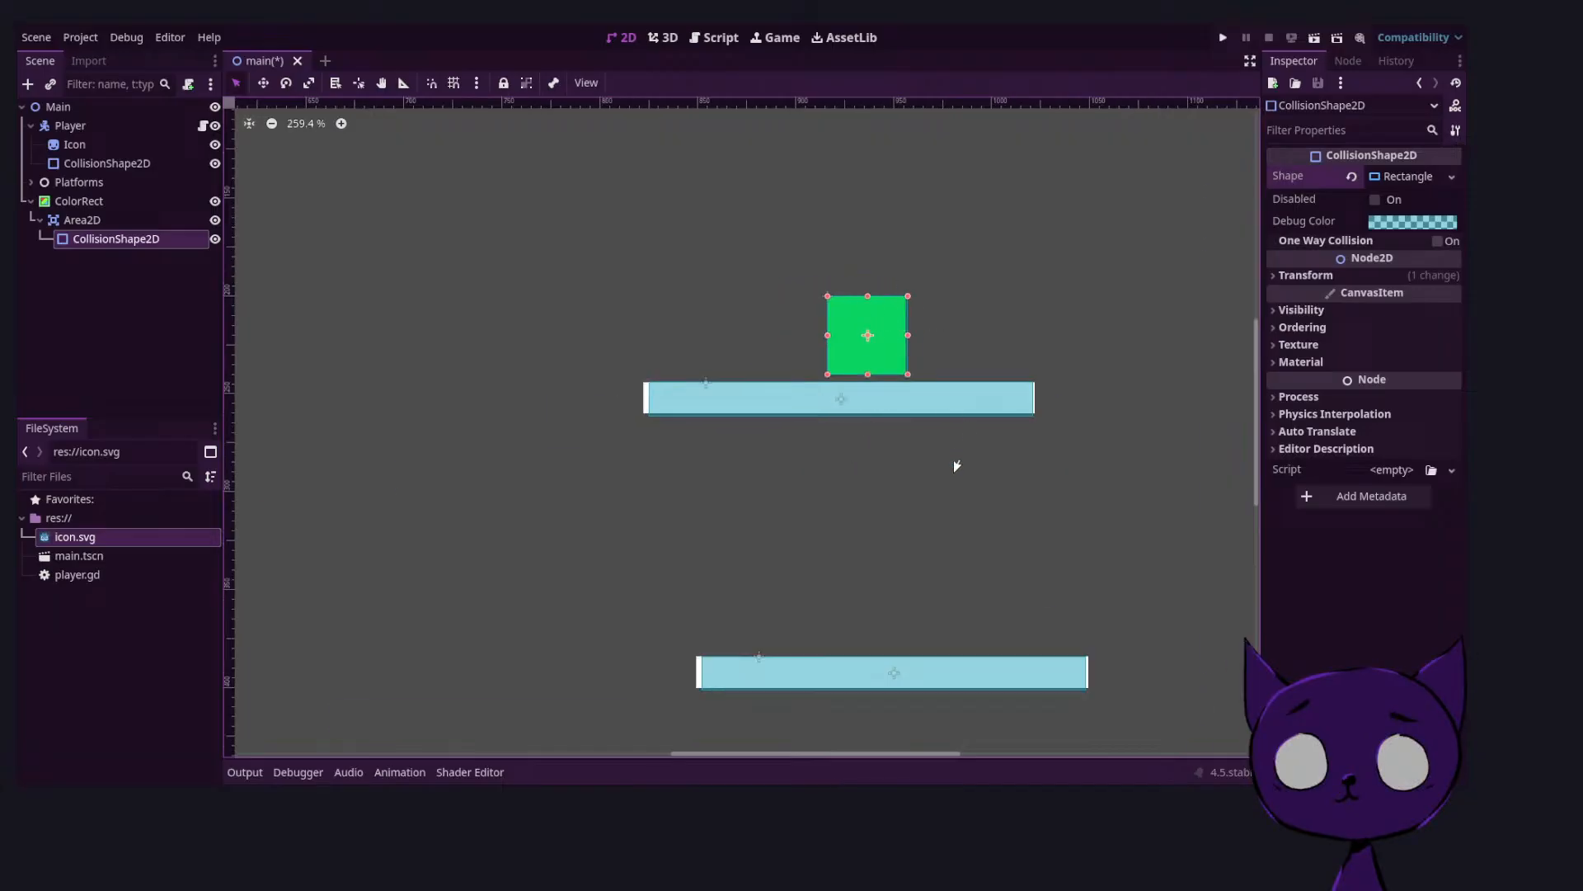
{"action": "scroll", "coordinate": [948, 413], "scroll_direction": "down", "scroll_amount": 4}
{"action": "scroll", "coordinate": [660, 458], "scroll_direction": "left", "scroll_amount": 3}
{"action": "key", "text": "ctrl+s"}
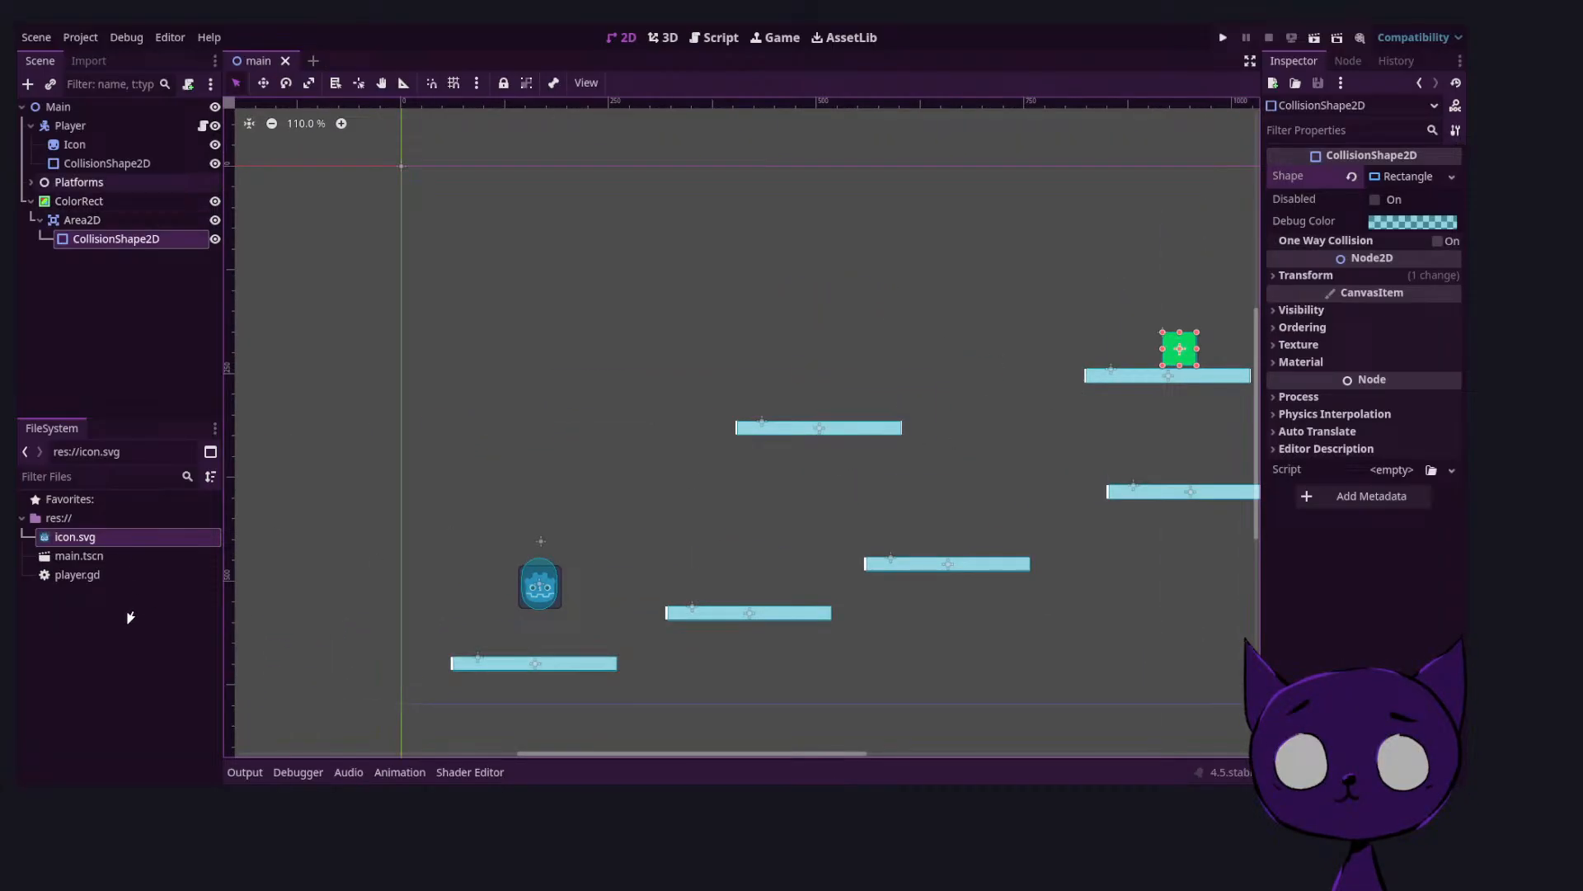
Attach a new script named main.gd to the Main node
{"action": "left_click", "coordinate": [113, 107]}
{"action": "left_click", "coordinate": [188, 84]}
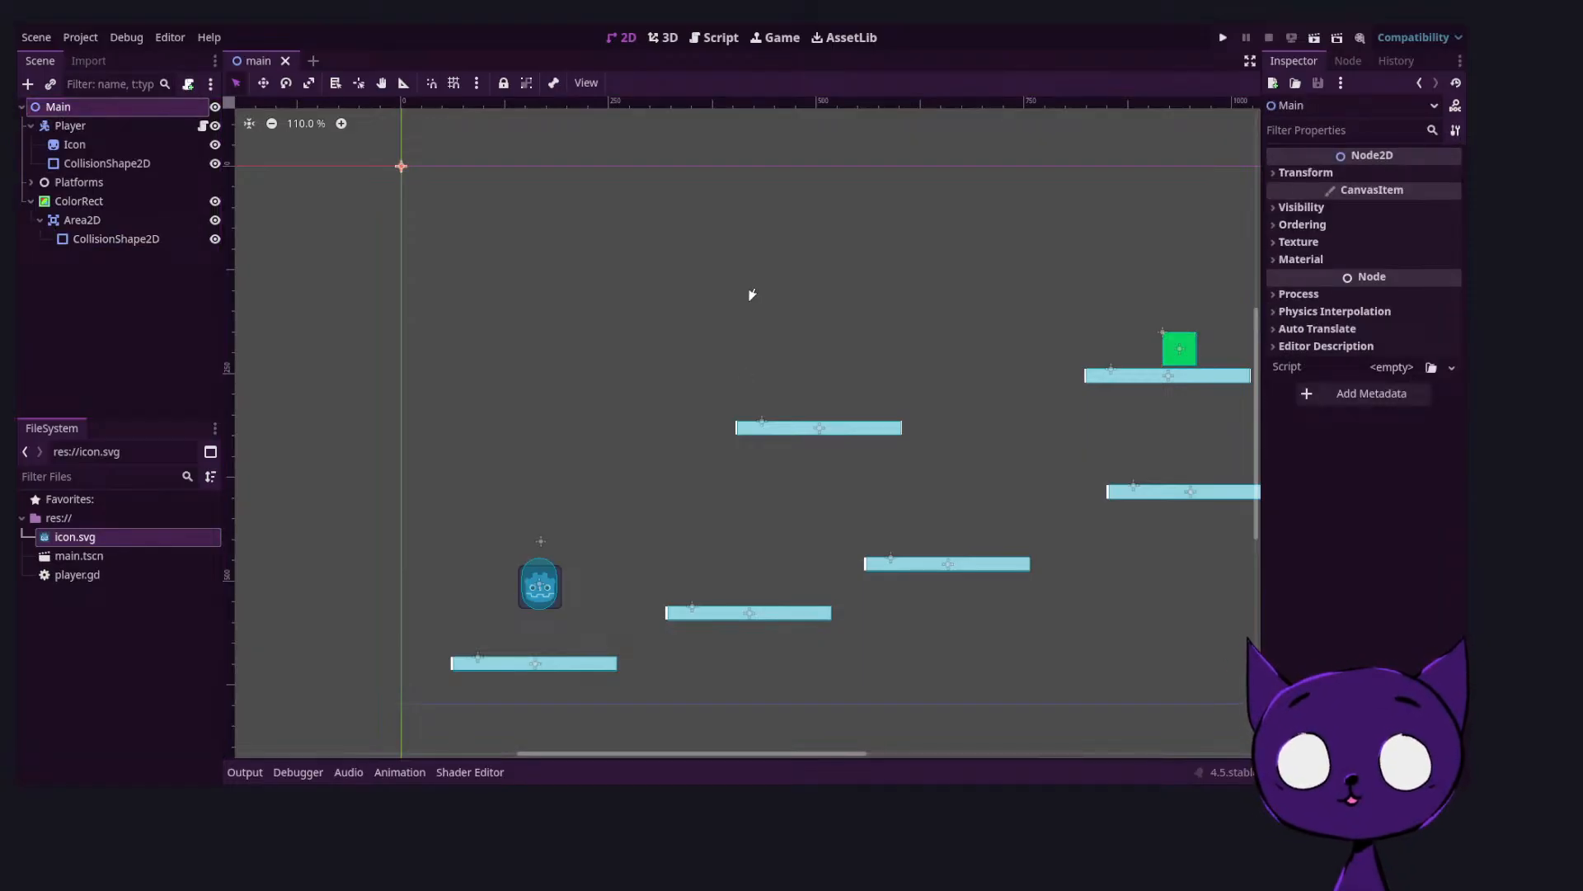
{"action": "key", "text": "Return"}
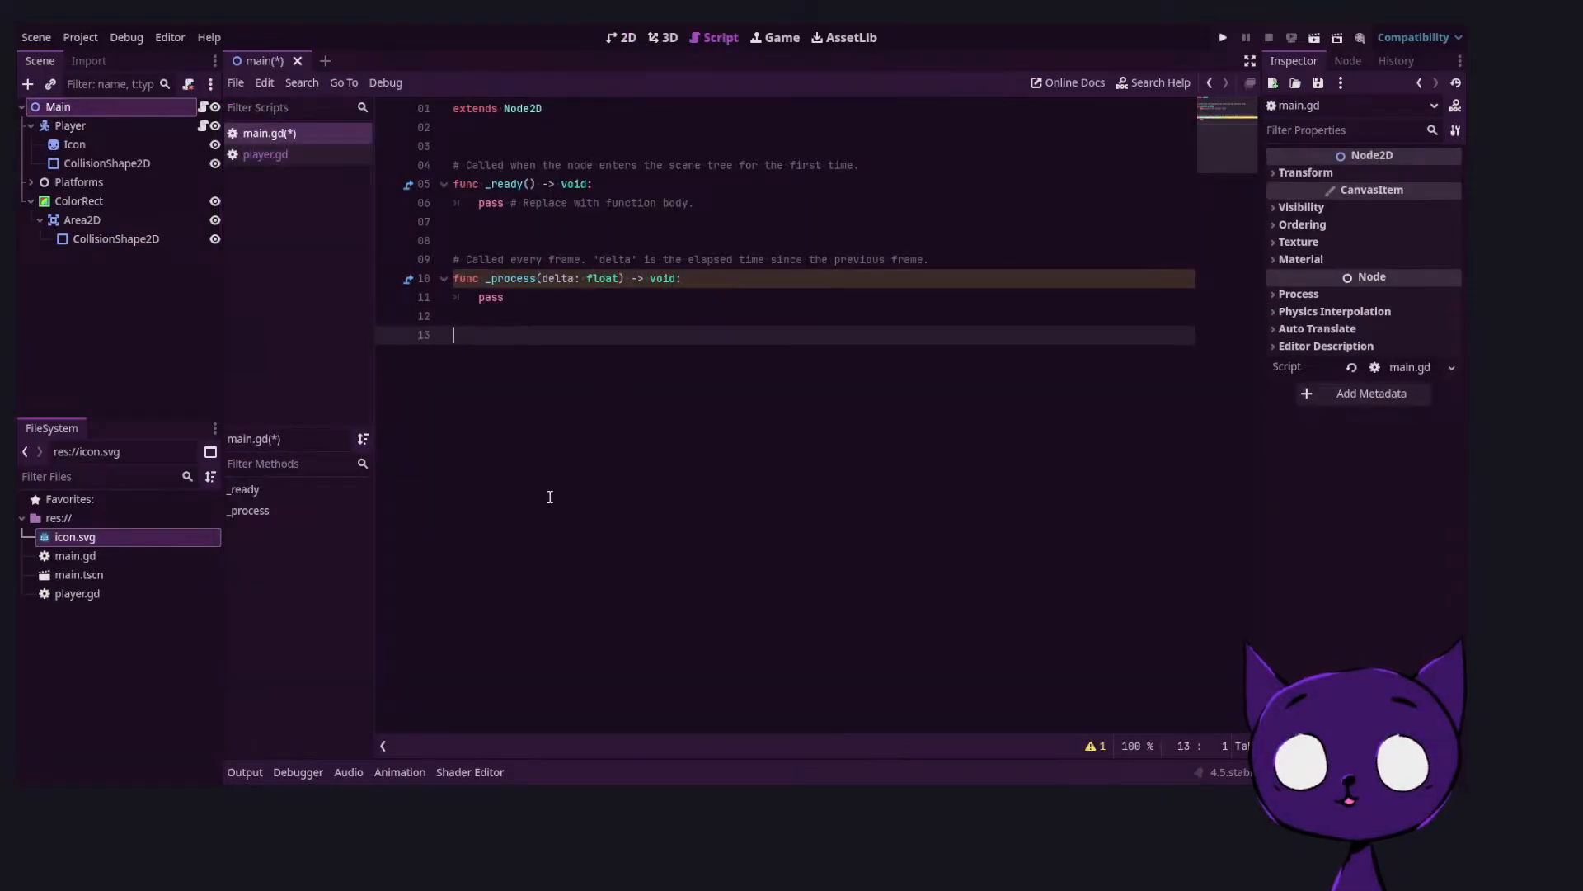
Write a function _on_win() containing only pass at the end of main.gd
{"action": "type", "text": "func _on_"}
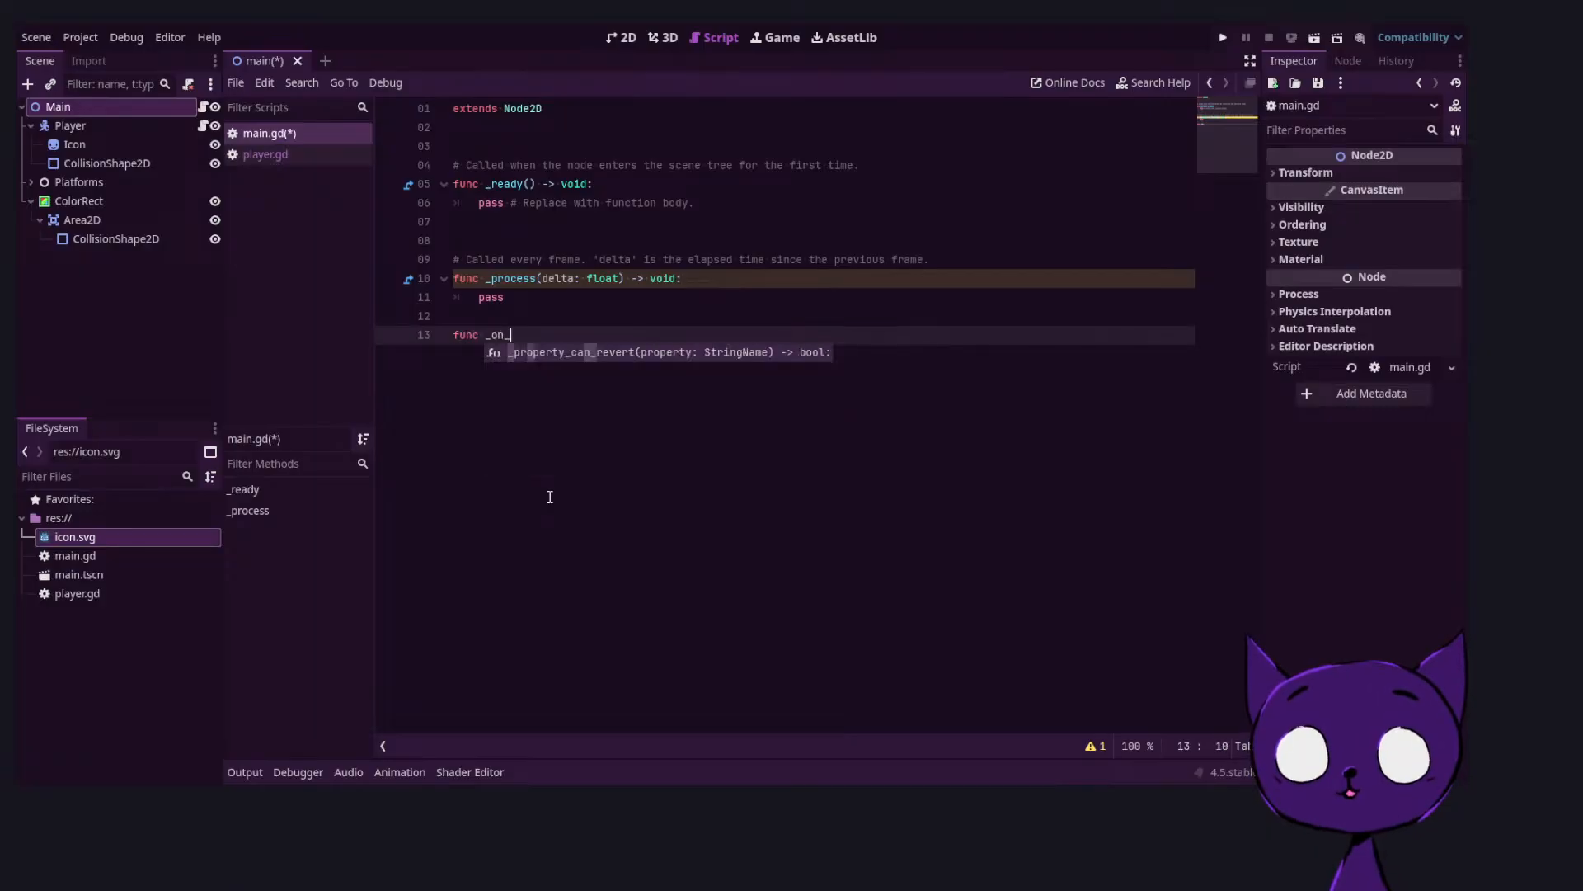
{"action": "type", "text": "win()"}
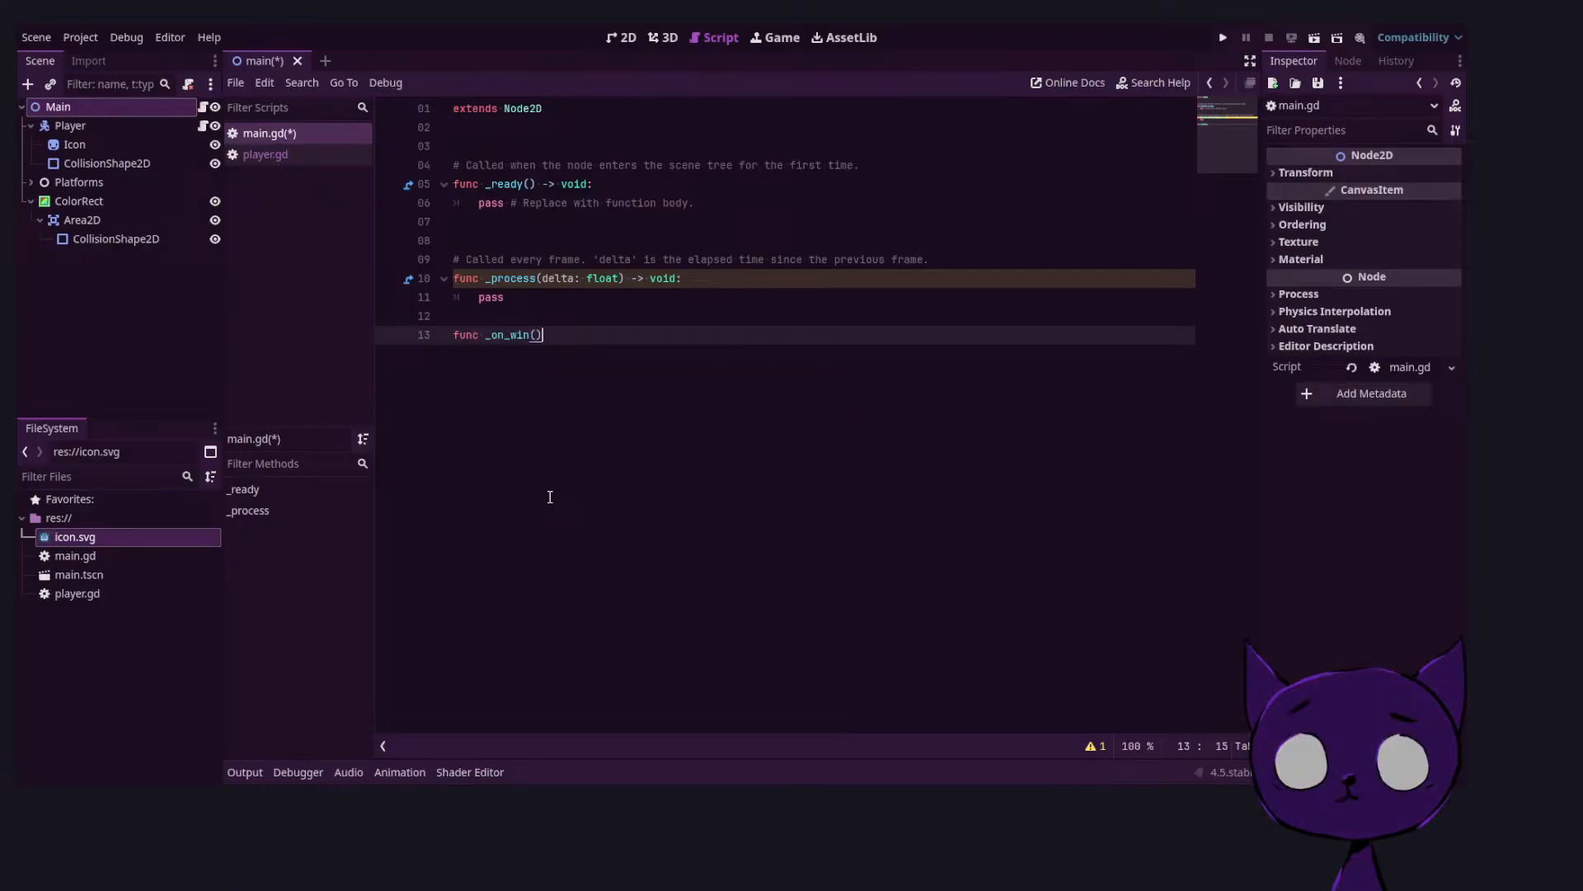
{"action": "type", "text": ":"}
{"action": "key", "text": "Return"}
{"action": "type", "text": "pass"}
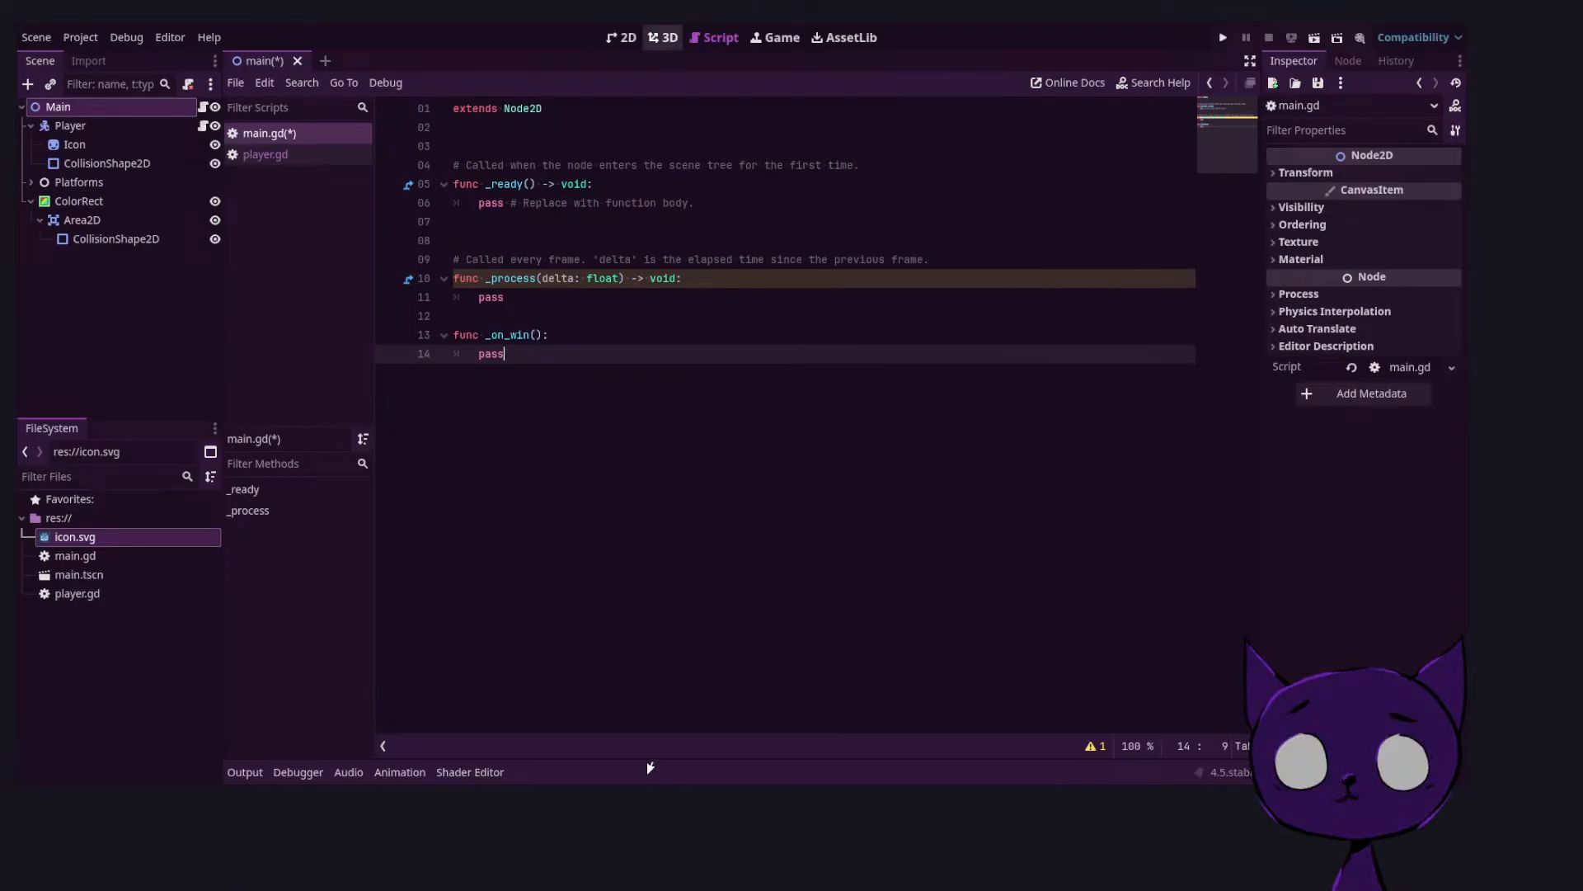
Add a Label under Main in the 2D scene and move it above the upper middle platform
{"action": "key", "text": "ctrl+F1"}
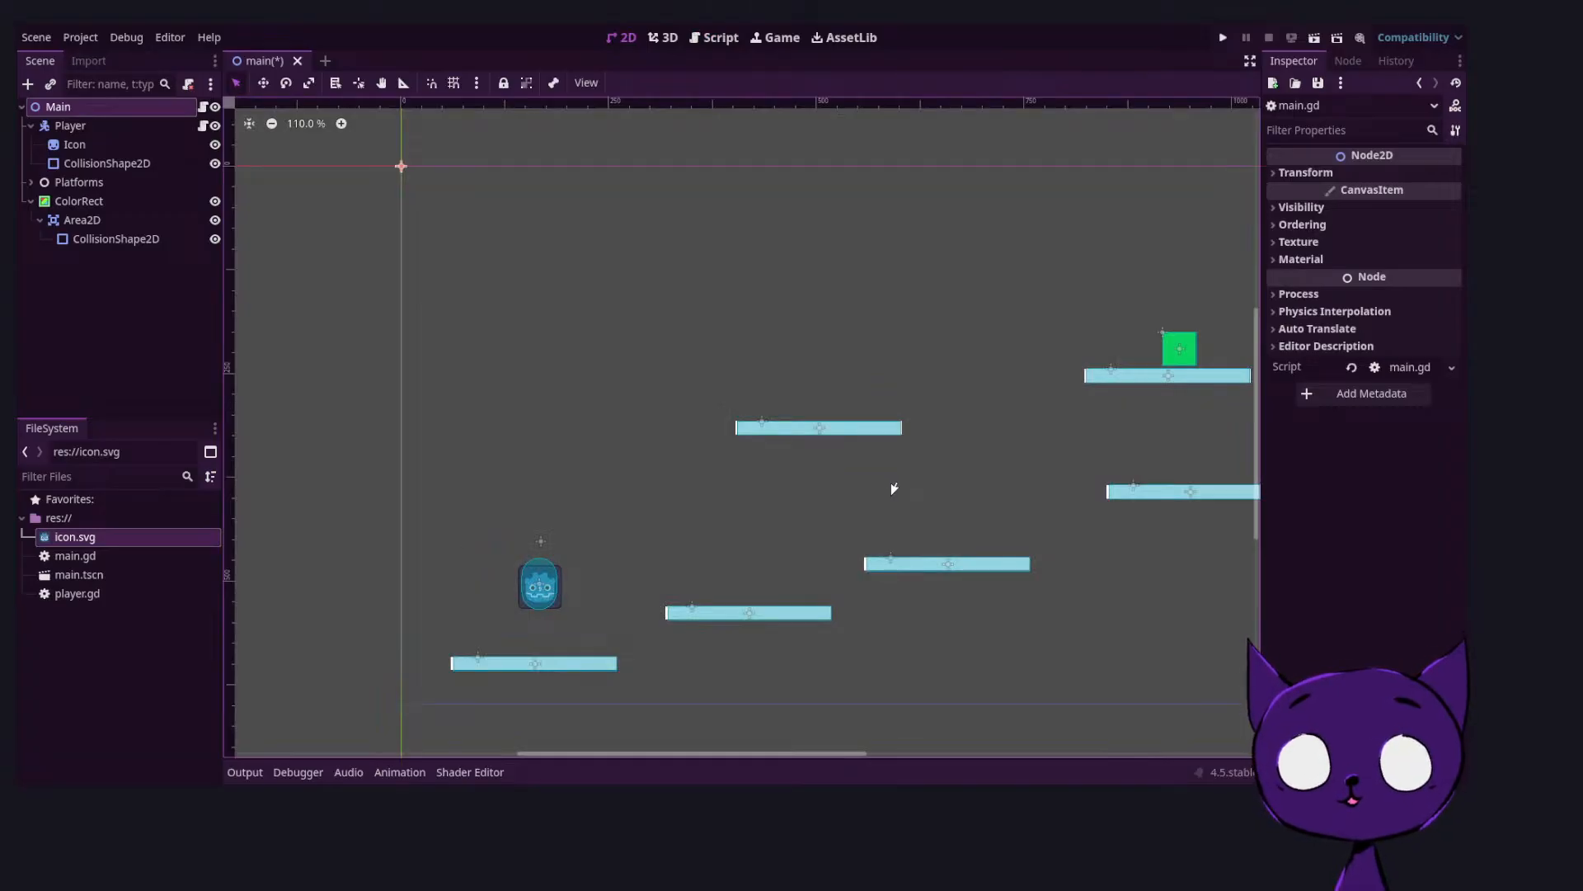
{"action": "key", "text": "Return"}
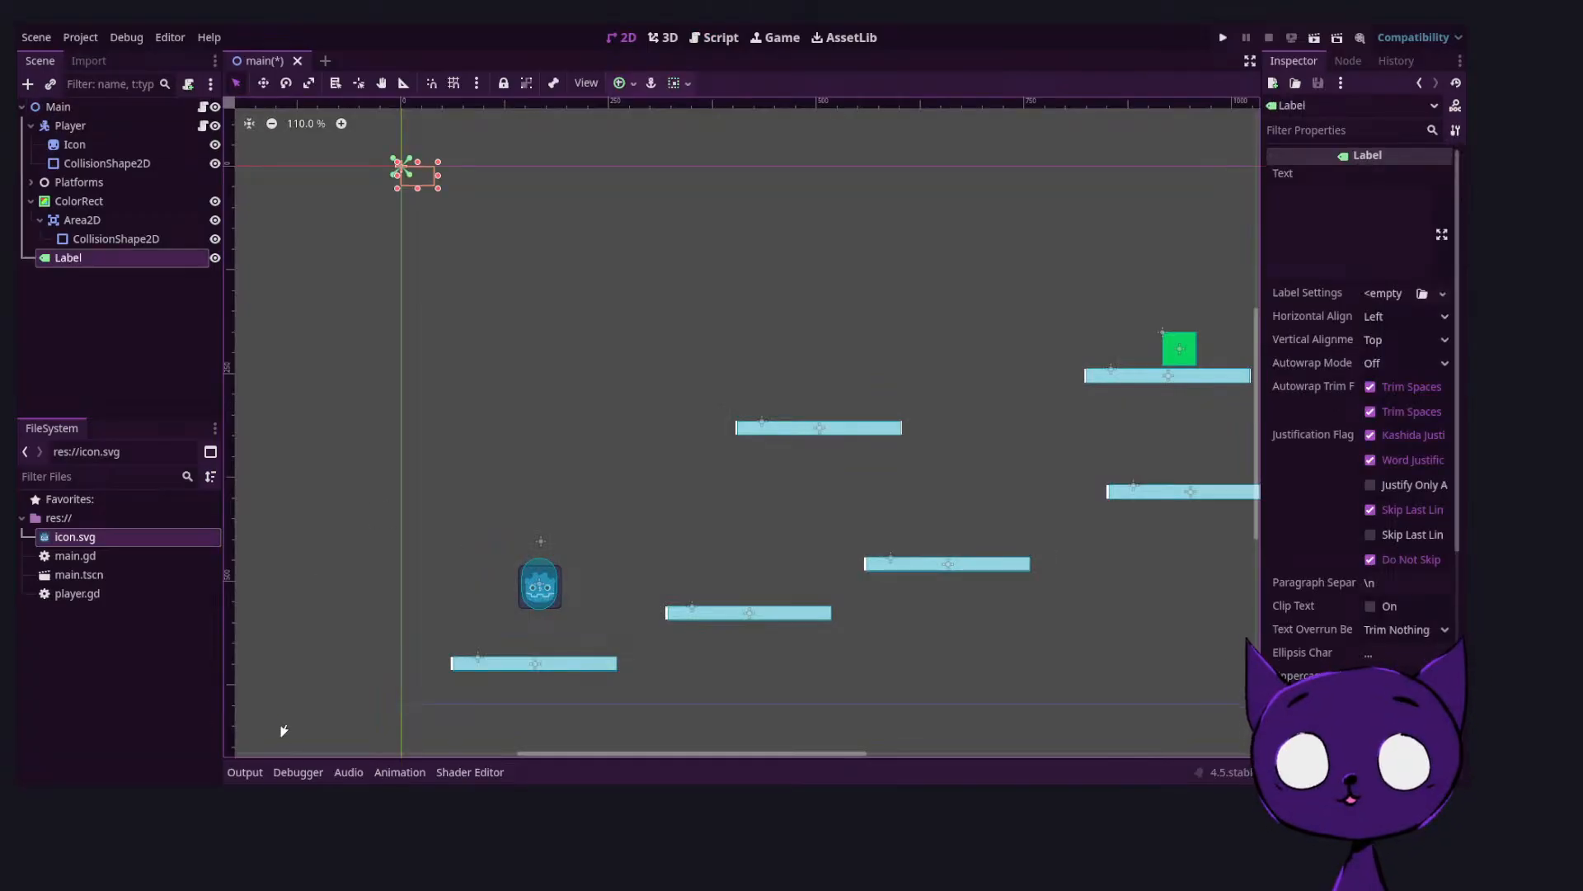
{"action": "key", "text": "w"}
{"action": "left_click_drag", "start_coordinate": [437, 577], "coordinate": [830, 490]}
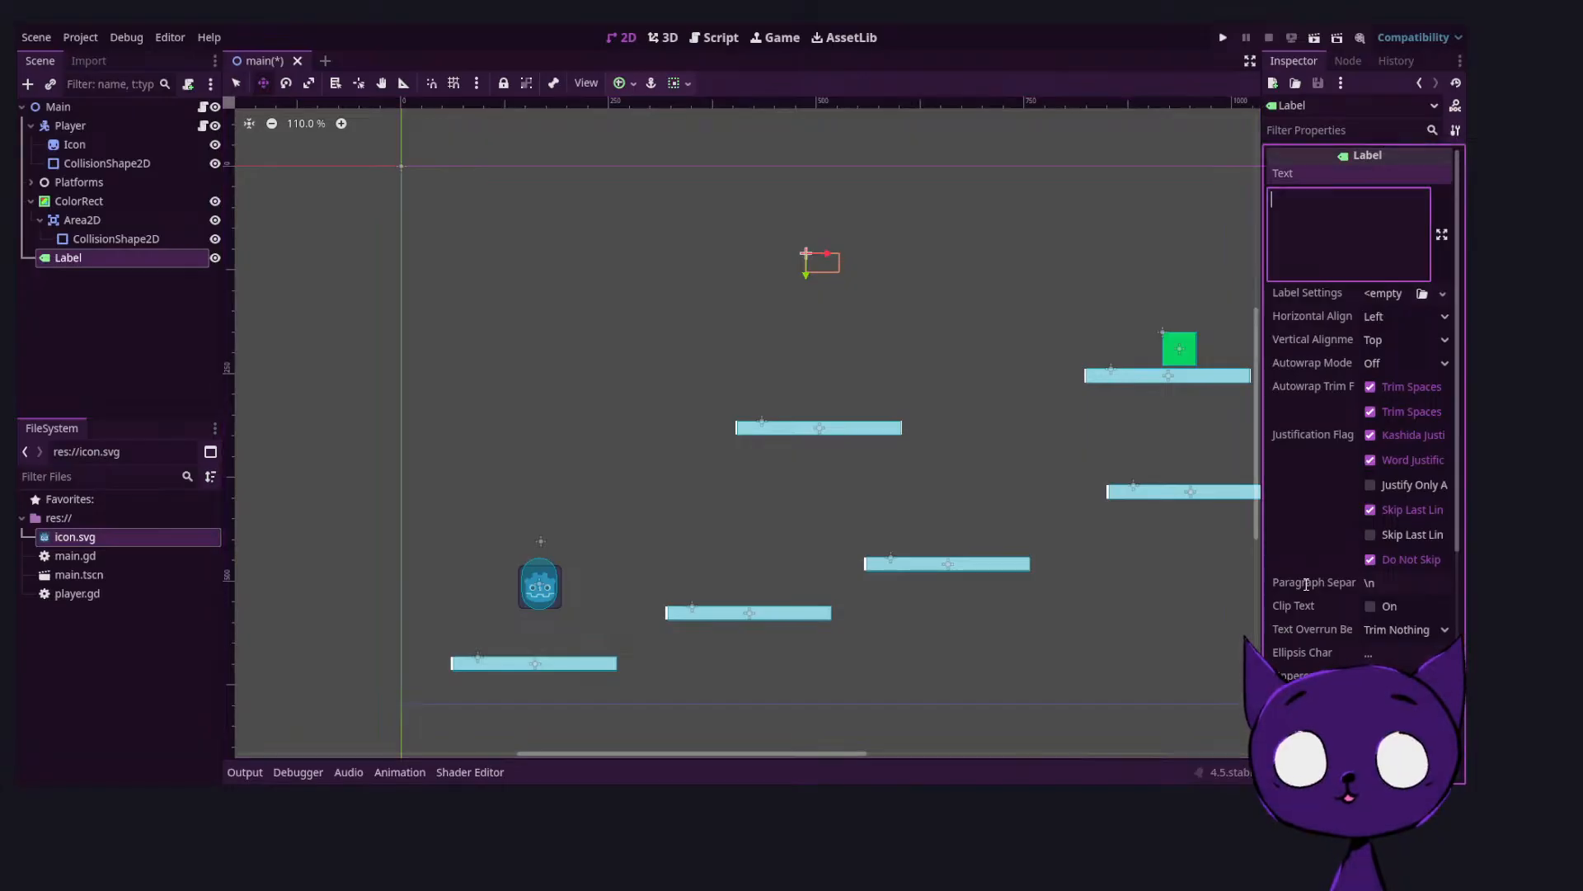
Set the Label's text to "You win", then hide the Label and save the scene
{"action": "type", "text": "You win"}
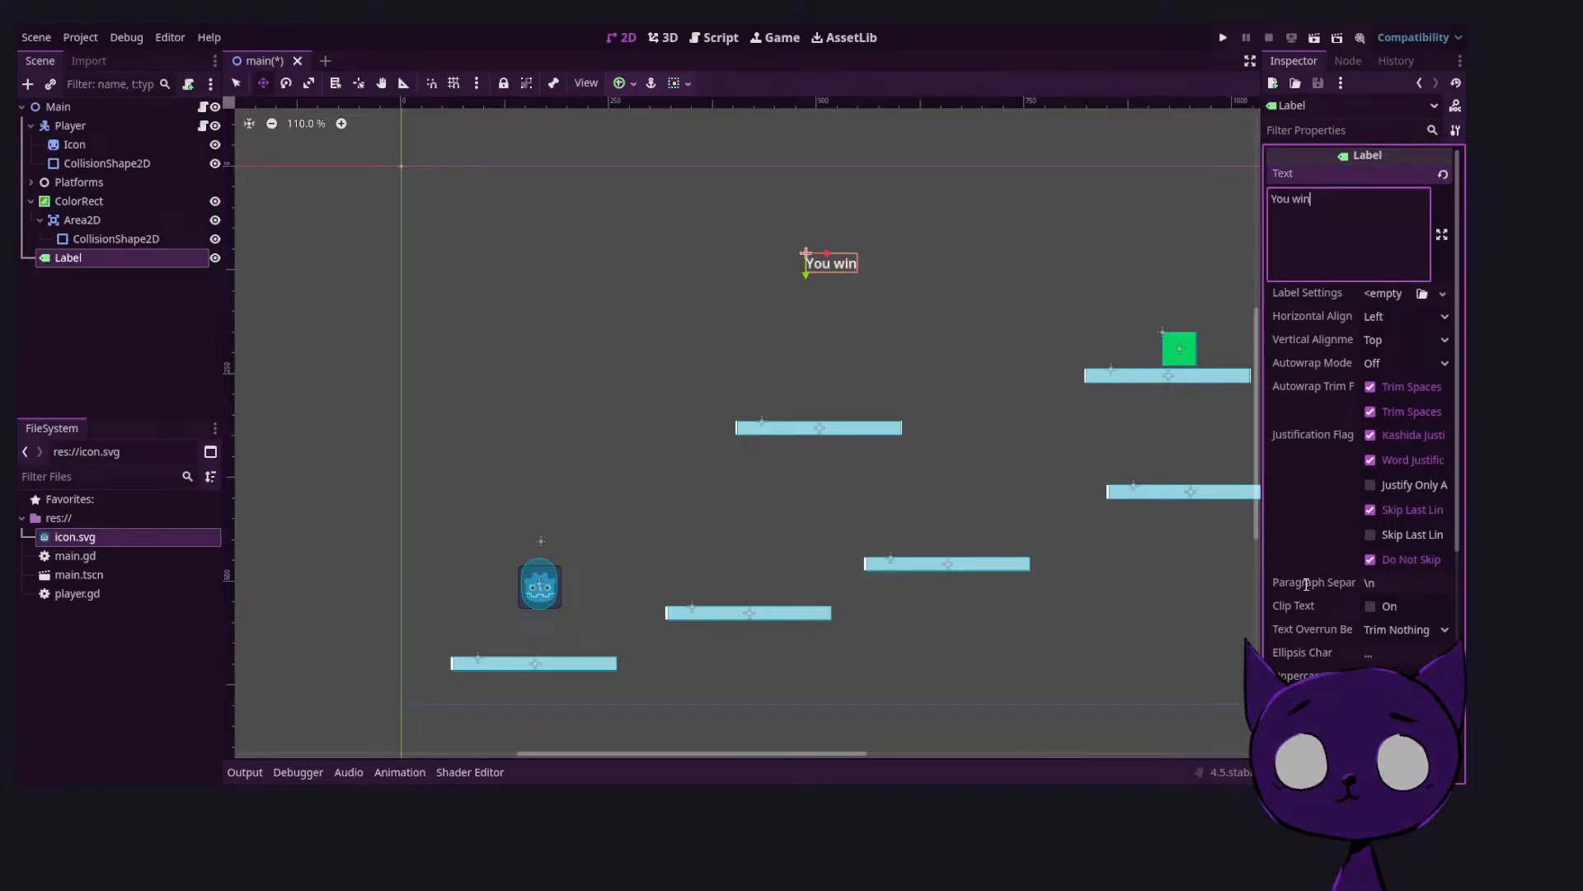
{"action": "left_click", "coordinate": [214, 257]}
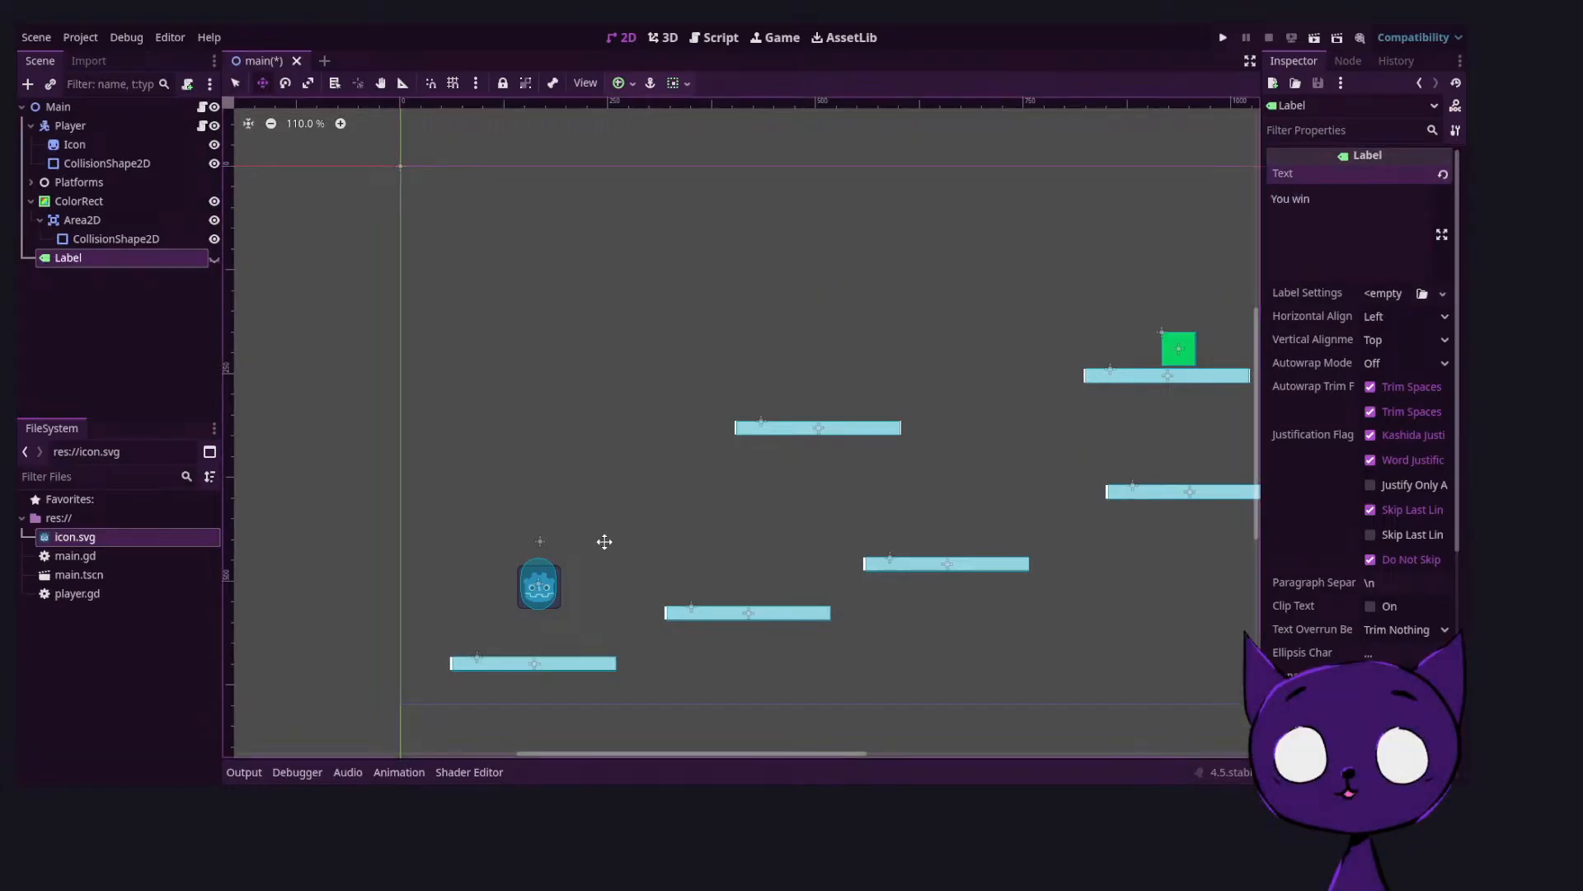
{"action": "key", "text": "ctrl+s"}
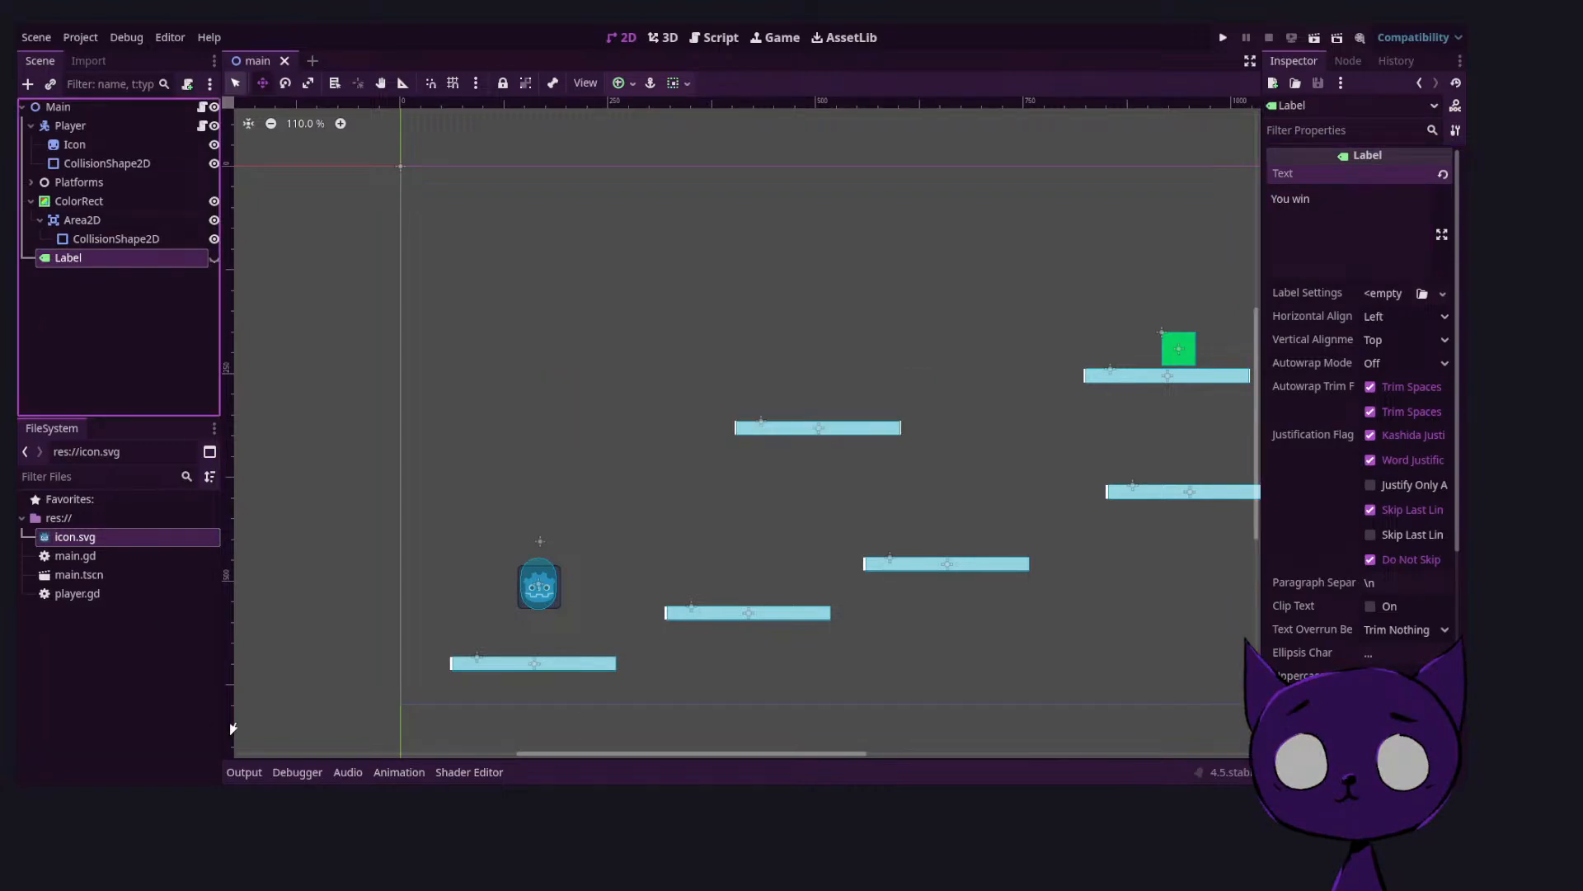
Connect the Area2D's body_entered signal to _on_area_2d_body_entered in main.gd and add an empty line at the start of its body
{"action": "left_click", "coordinate": [1347, 60]}
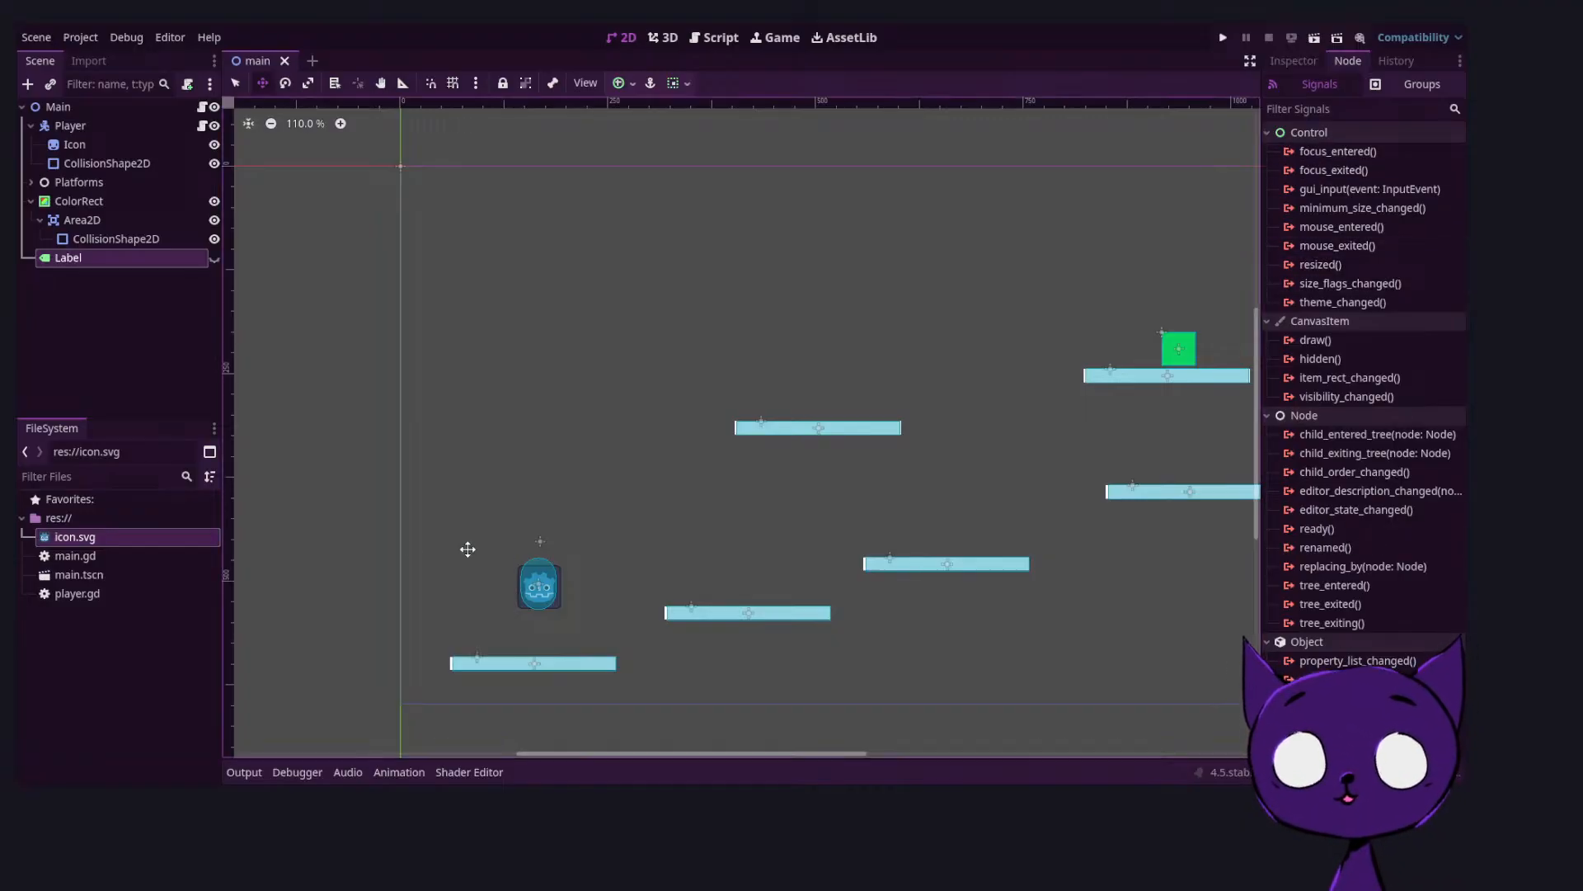
{"action": "left_click", "coordinate": [82, 219]}
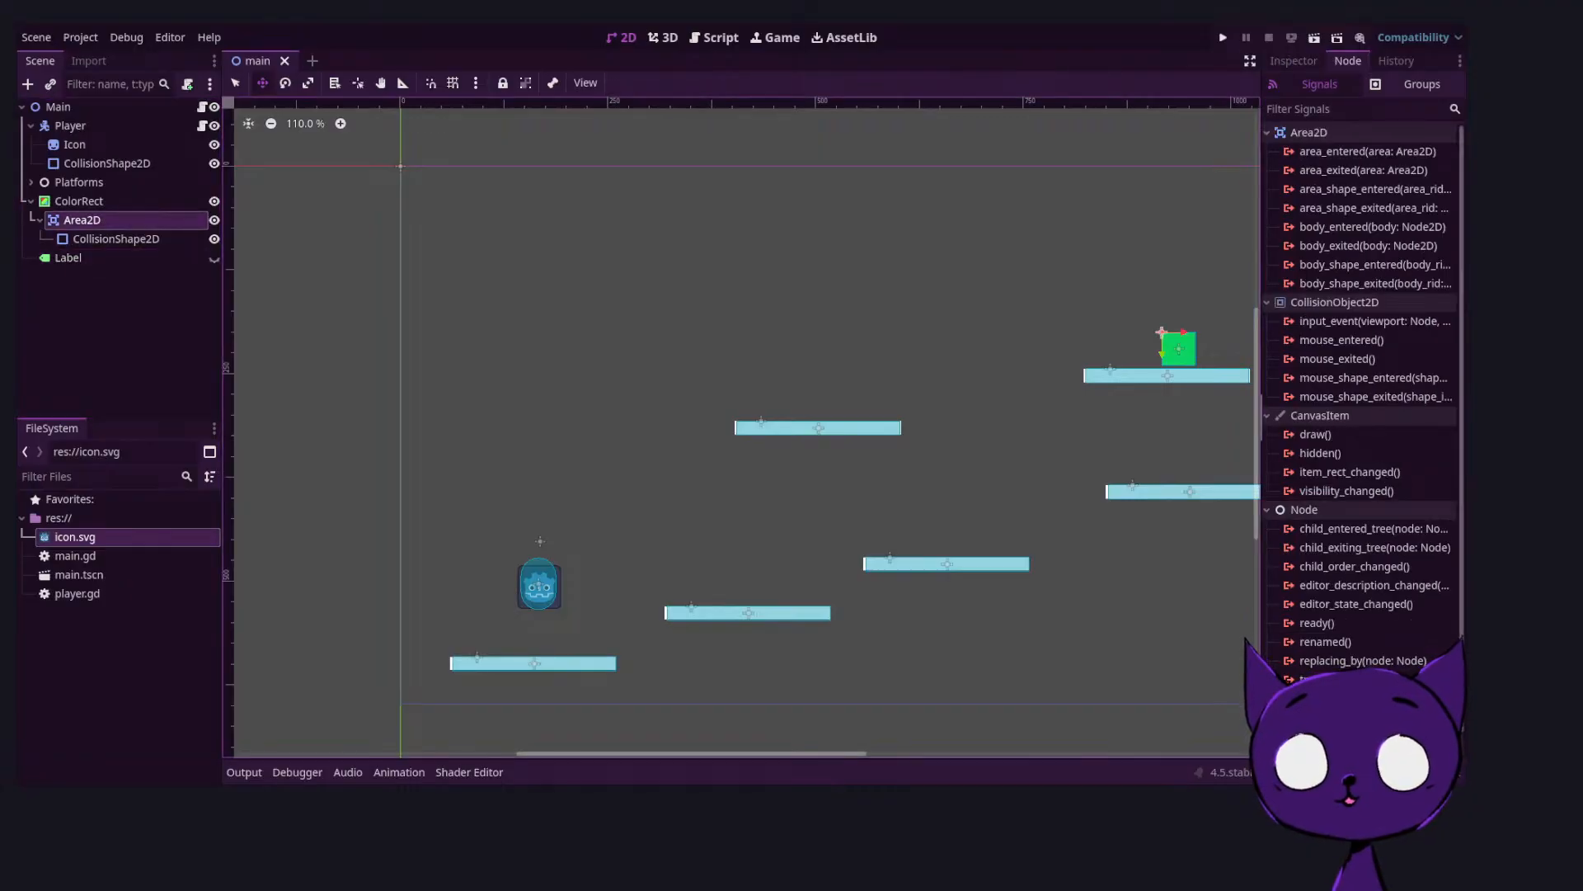
{"action": "left_click", "coordinate": [1367, 152]}
{"action": "key", "text": "Tab"}
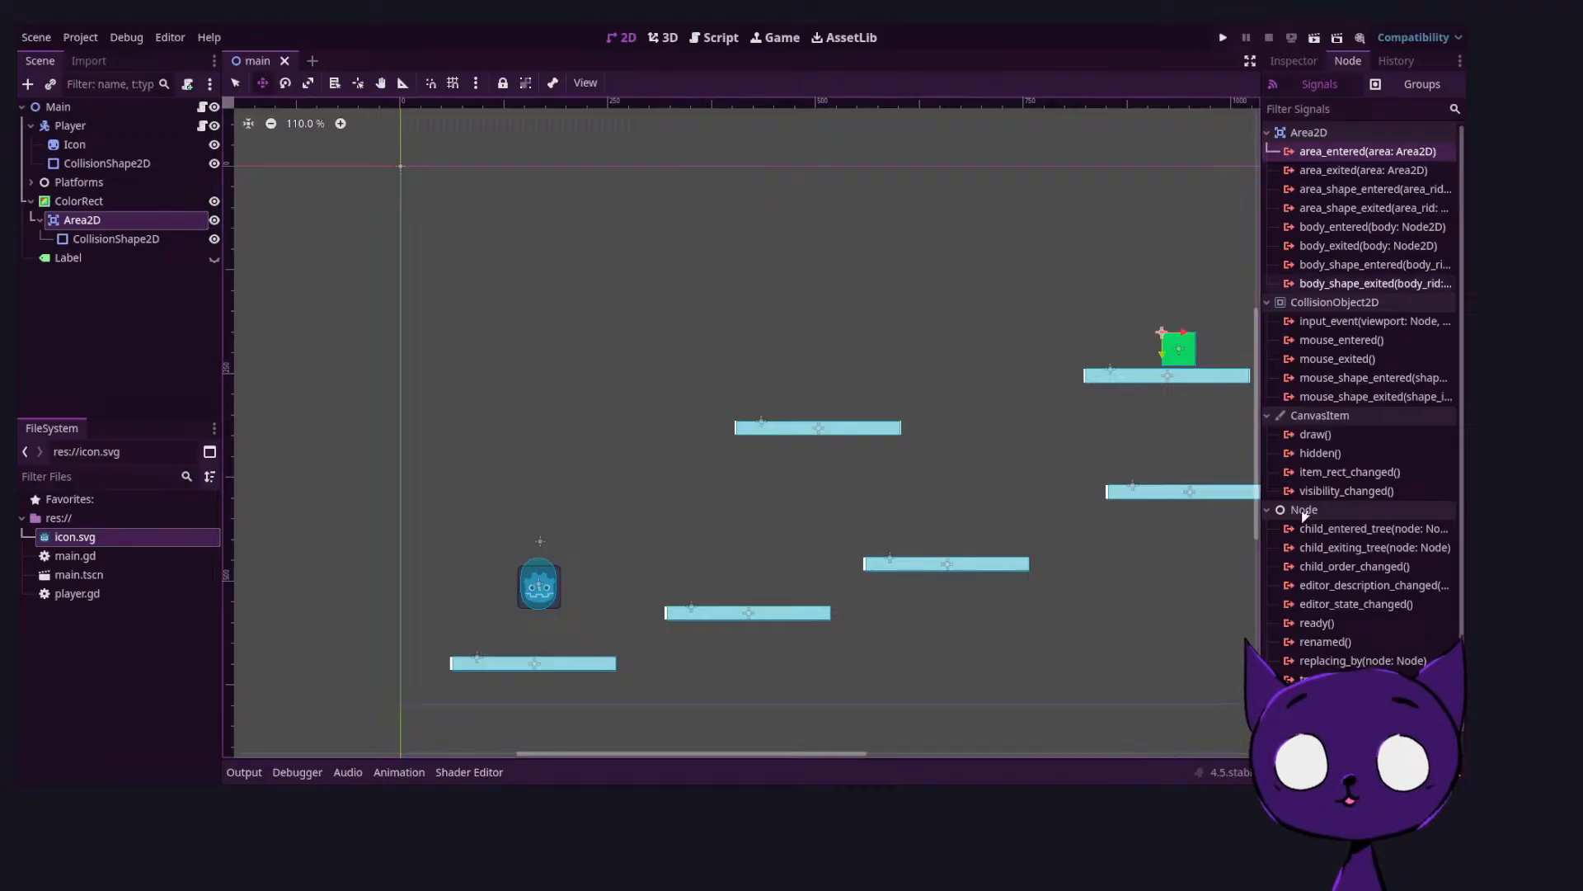
{"action": "left_click", "coordinate": [1373, 227]}
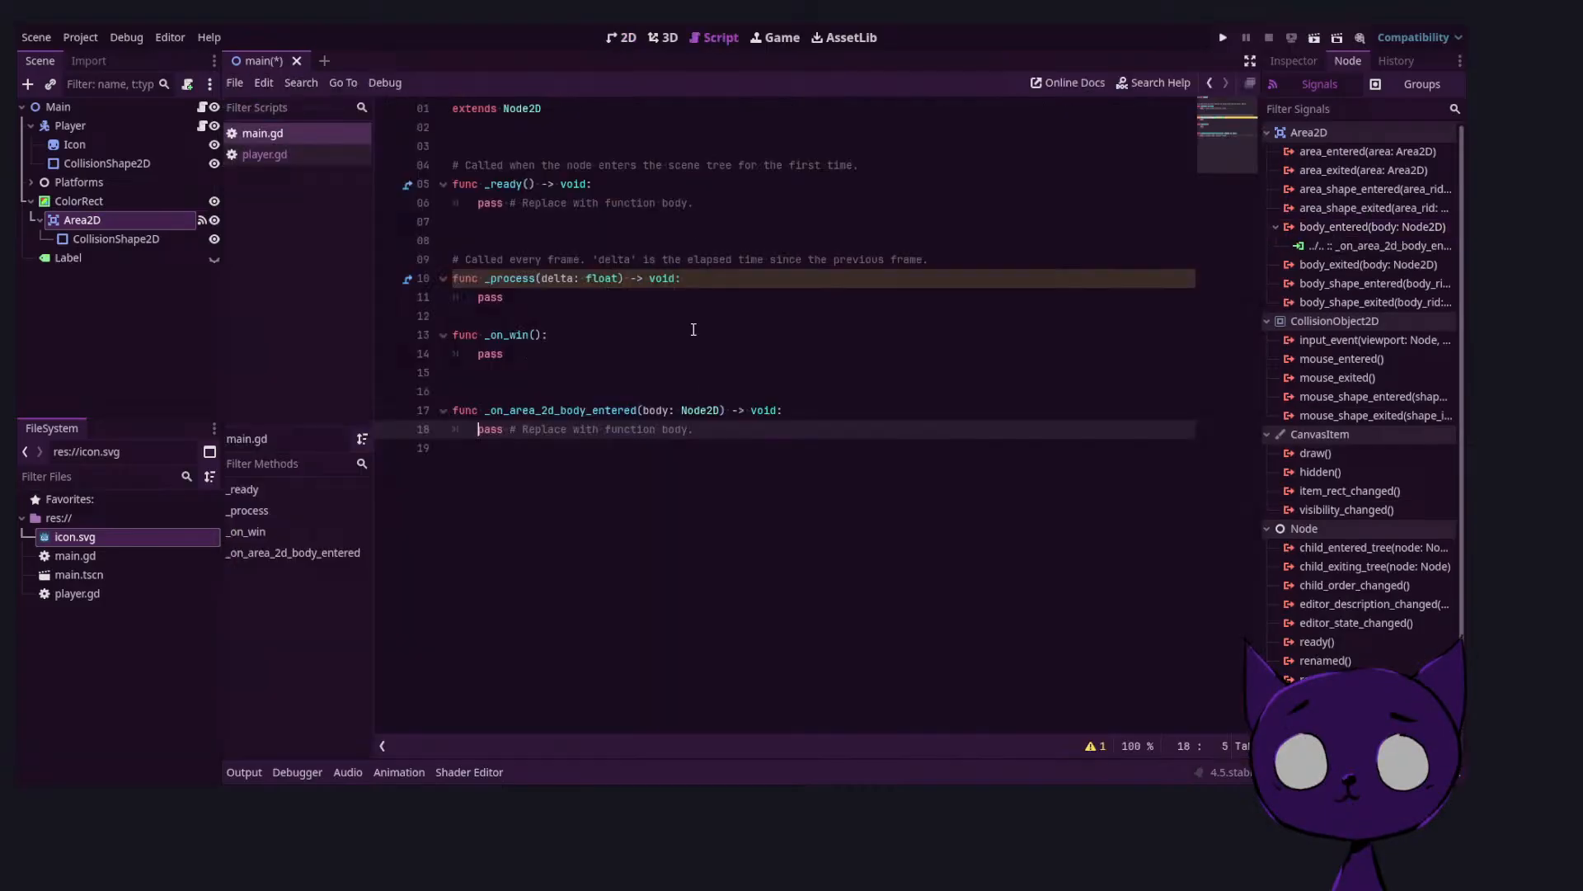
{"action": "left_click", "coordinate": [833, 401]}
{"action": "key", "text": "Return"}
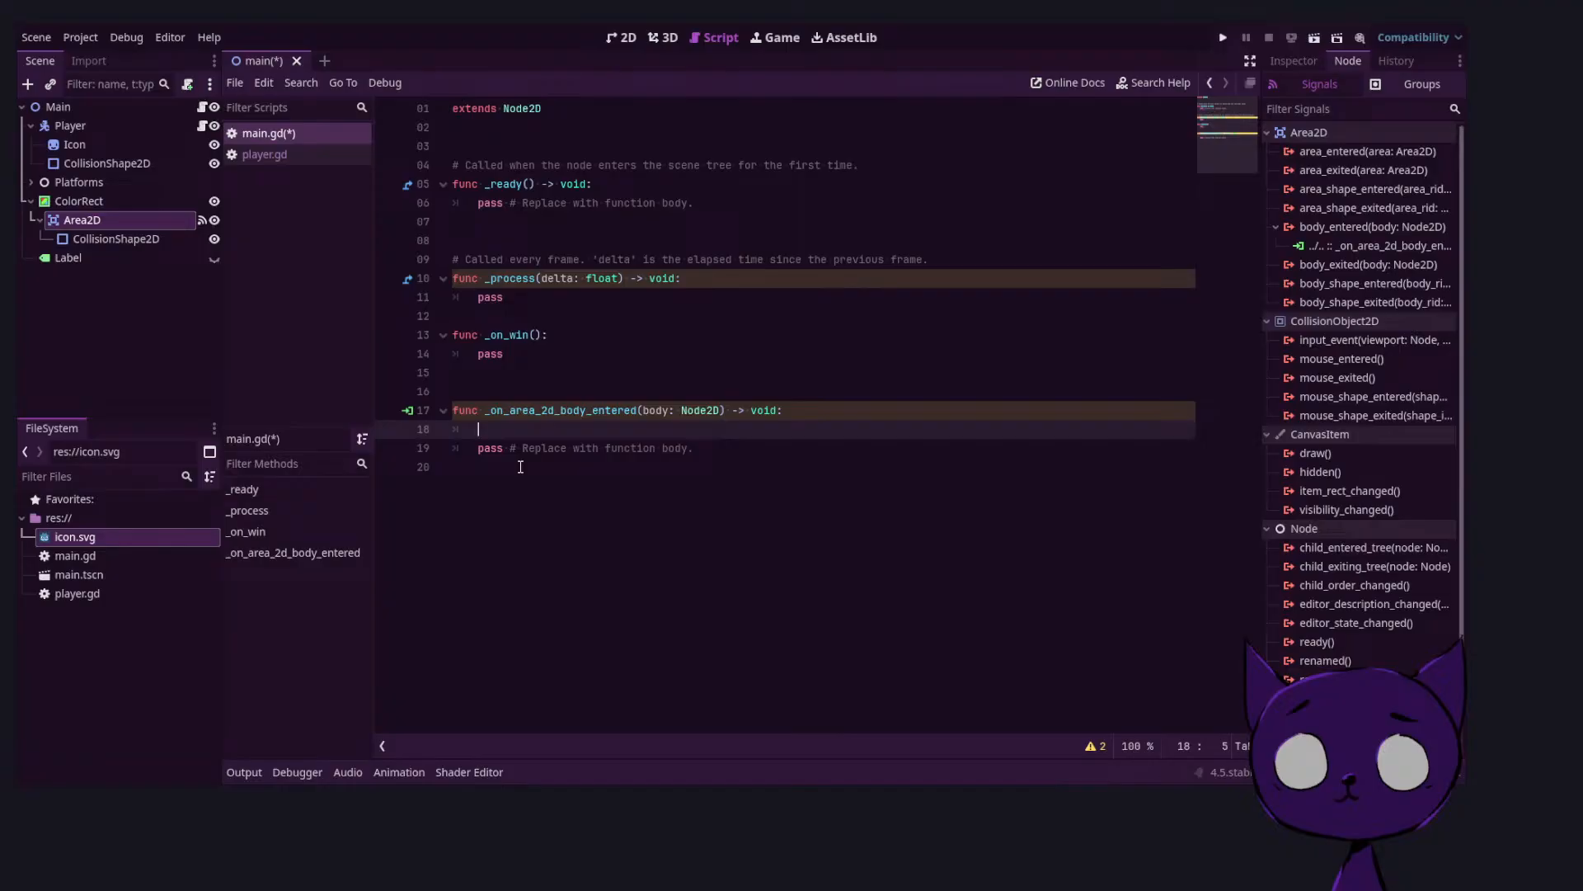
Rename the _on_win function in main.gd to show_win
{"action": "key", "text": "Up"}
{"action": "key", "text": "Up"}
{"action": "key", "text": "Up"}
{"action": "key", "text": "Up"}
{"action": "key", "text": "Up"}
{"action": "key", "text": "Right"}
{"action": "key", "text": "Right"}
{"action": "key", "text": "BackSpace"}
{"action": "type", "text": "sho"}
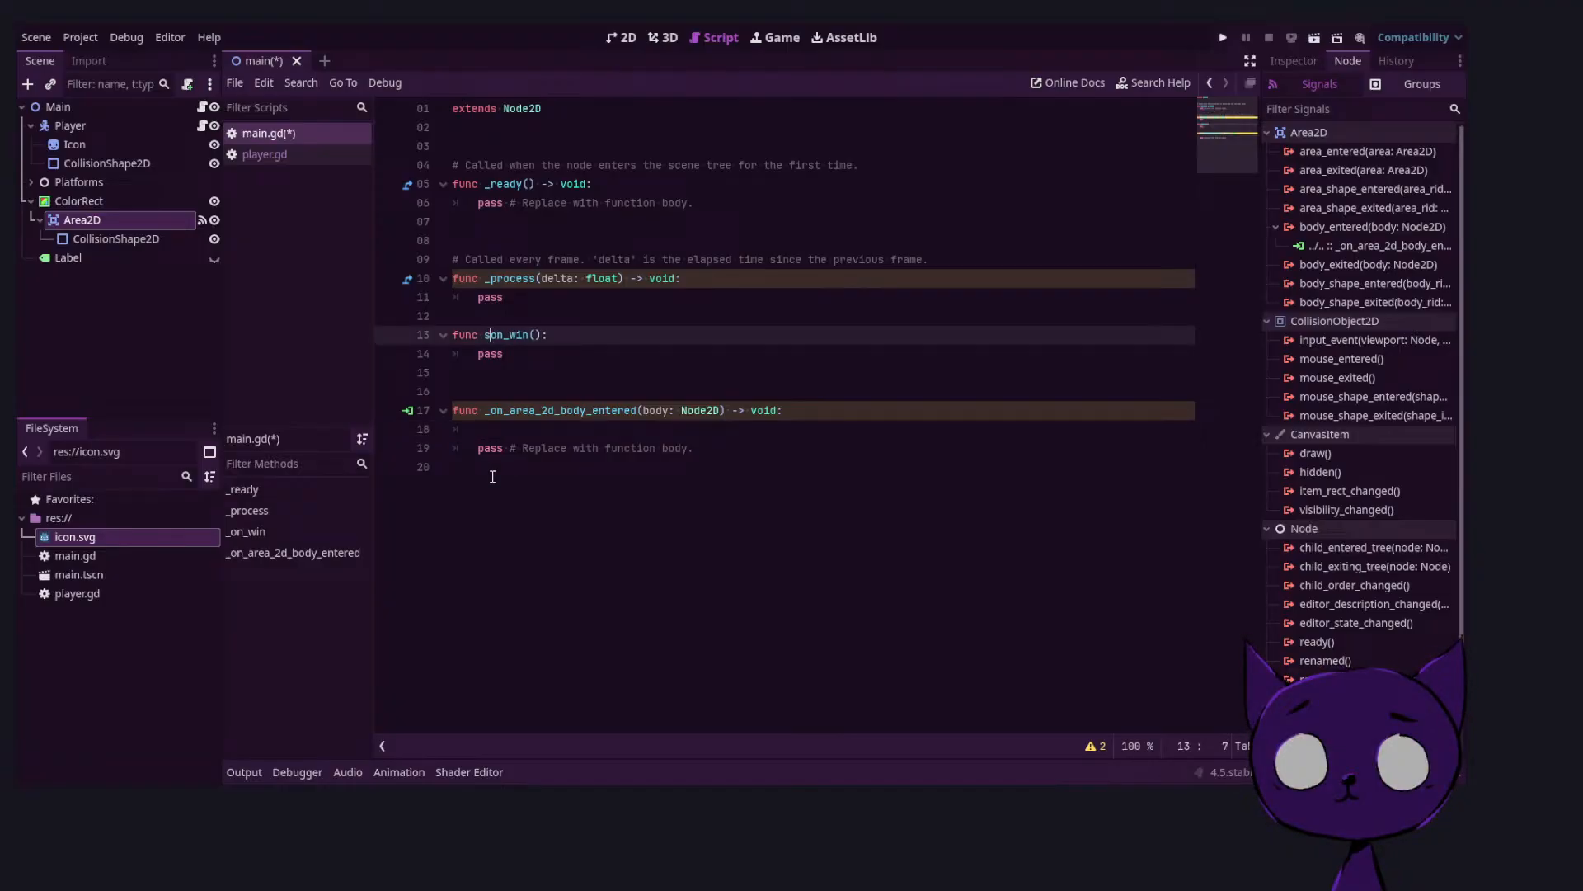
{"action": "type", "text": "w_"}
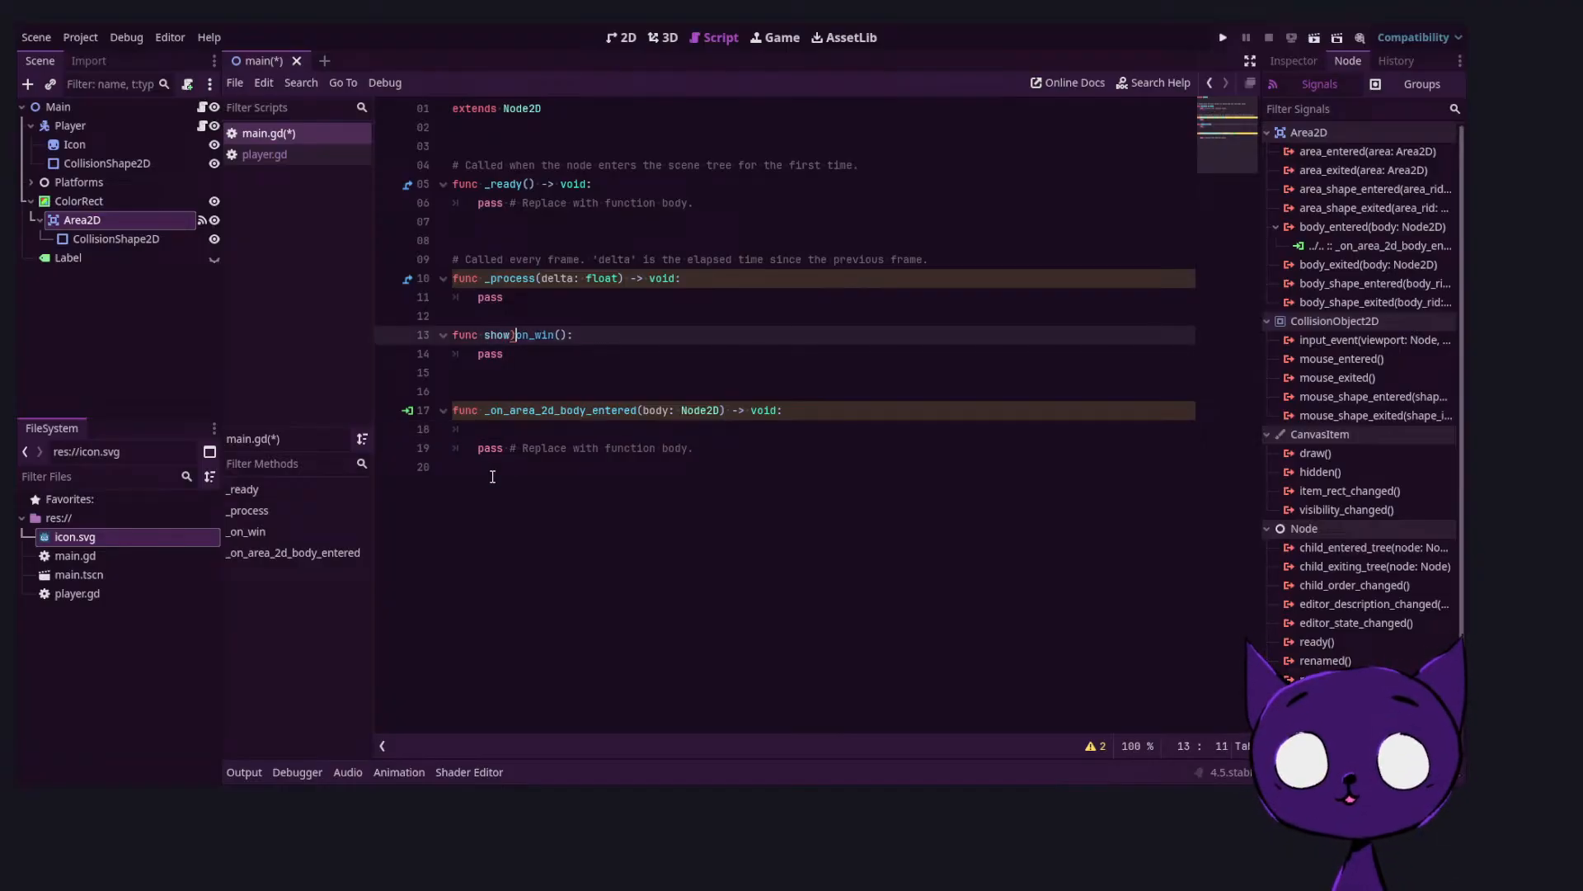
{"action": "key", "text": "Delete"}
{"action": "key", "text": "Delete"}
{"action": "key", "text": "Right"}
{"action": "key", "text": "Right"}
{"action": "key", "text": "Right"}
{"action": "key", "text": "Right"}
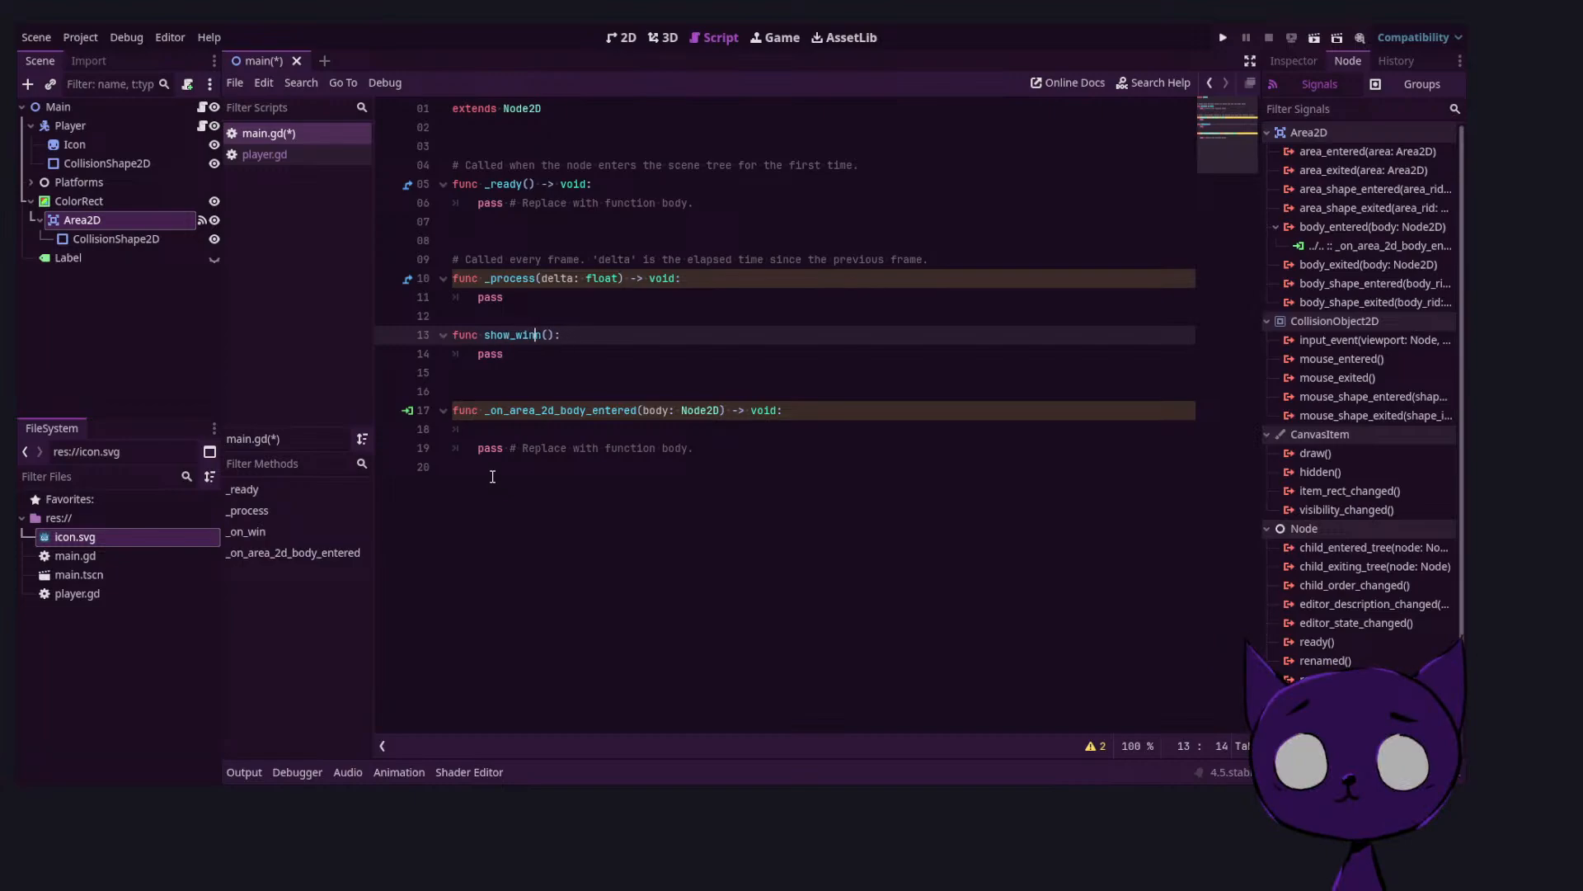
{"action": "key", "text": "End"}
{"action": "type", "text": "''"}
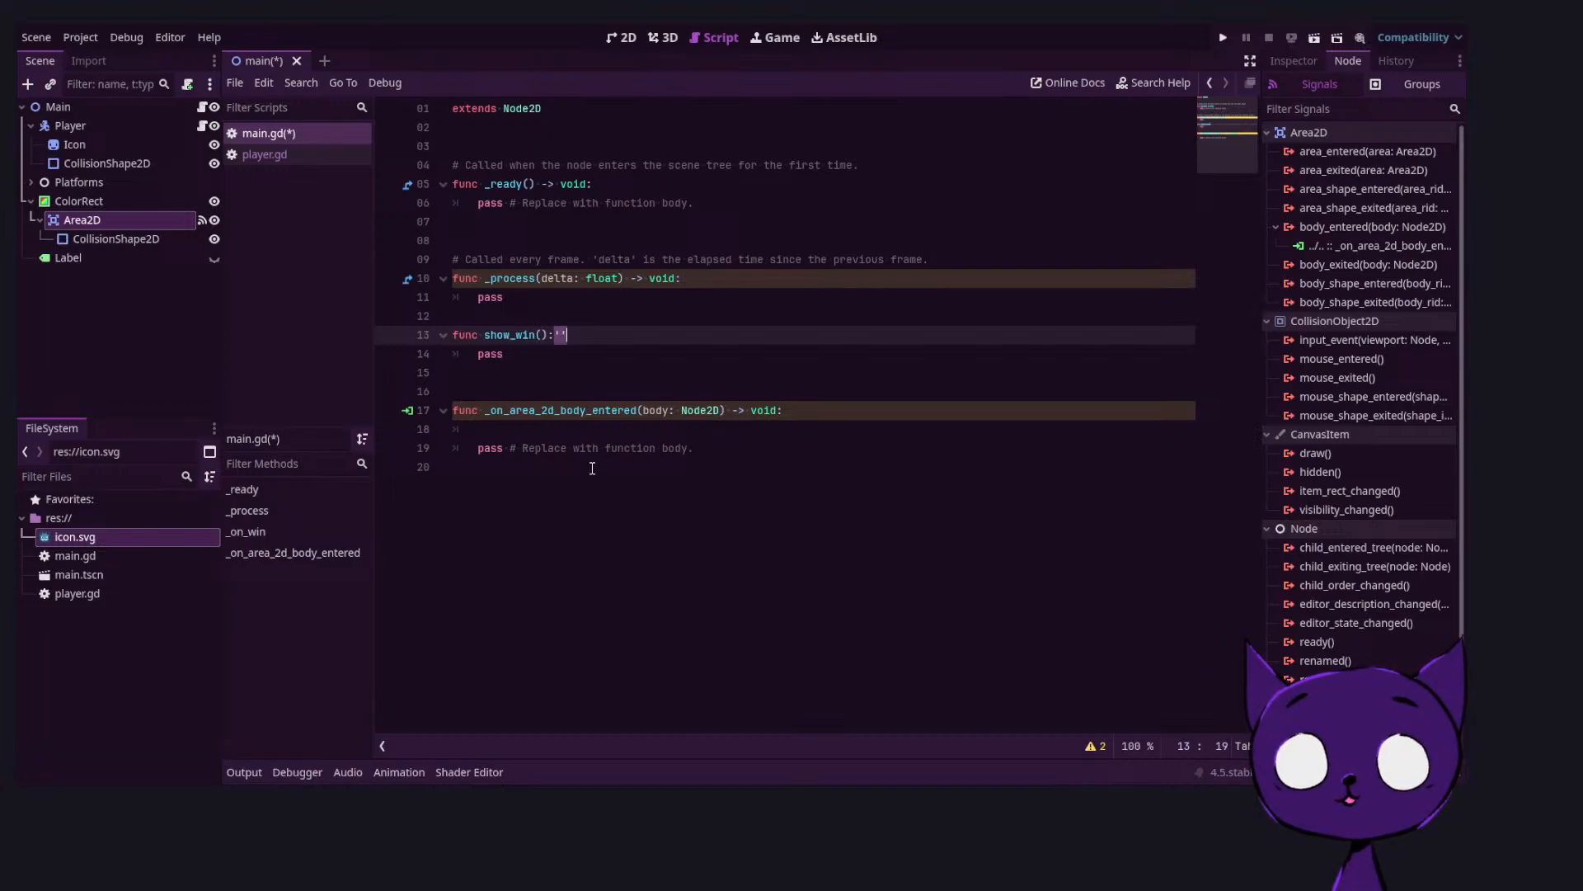
{"action": "key", "text": "BackSpace"}
{"action": "key", "text": "BackSpace"}
{"action": "key", "text": "Return"}
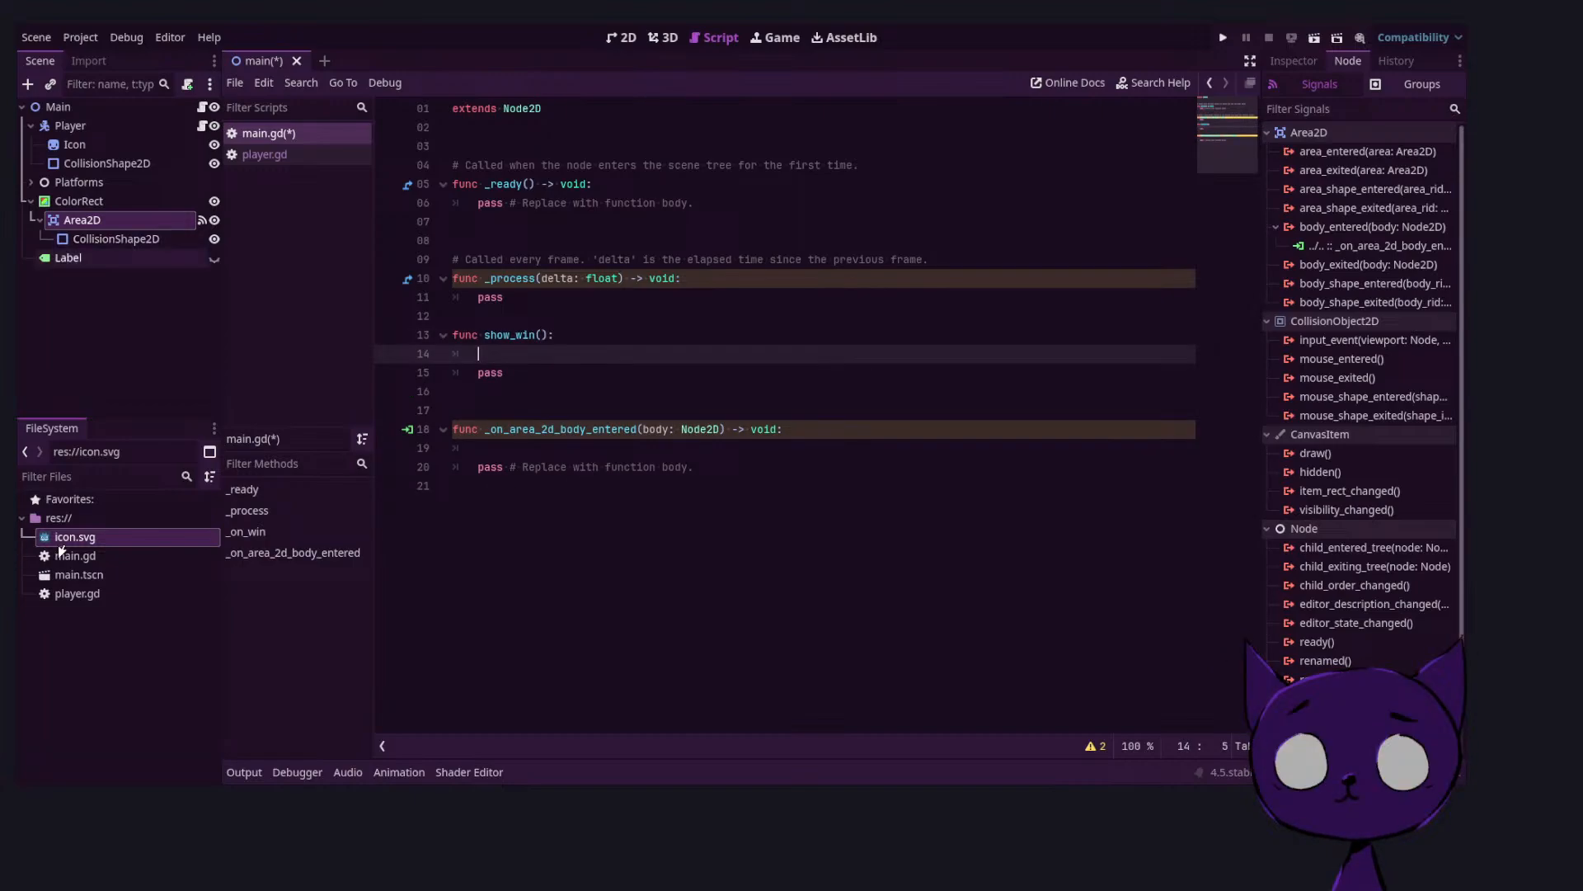
{"action": "left_click_drag", "start_coordinate": [68, 258], "coordinate": [671, 207], "text": "ctrl"}
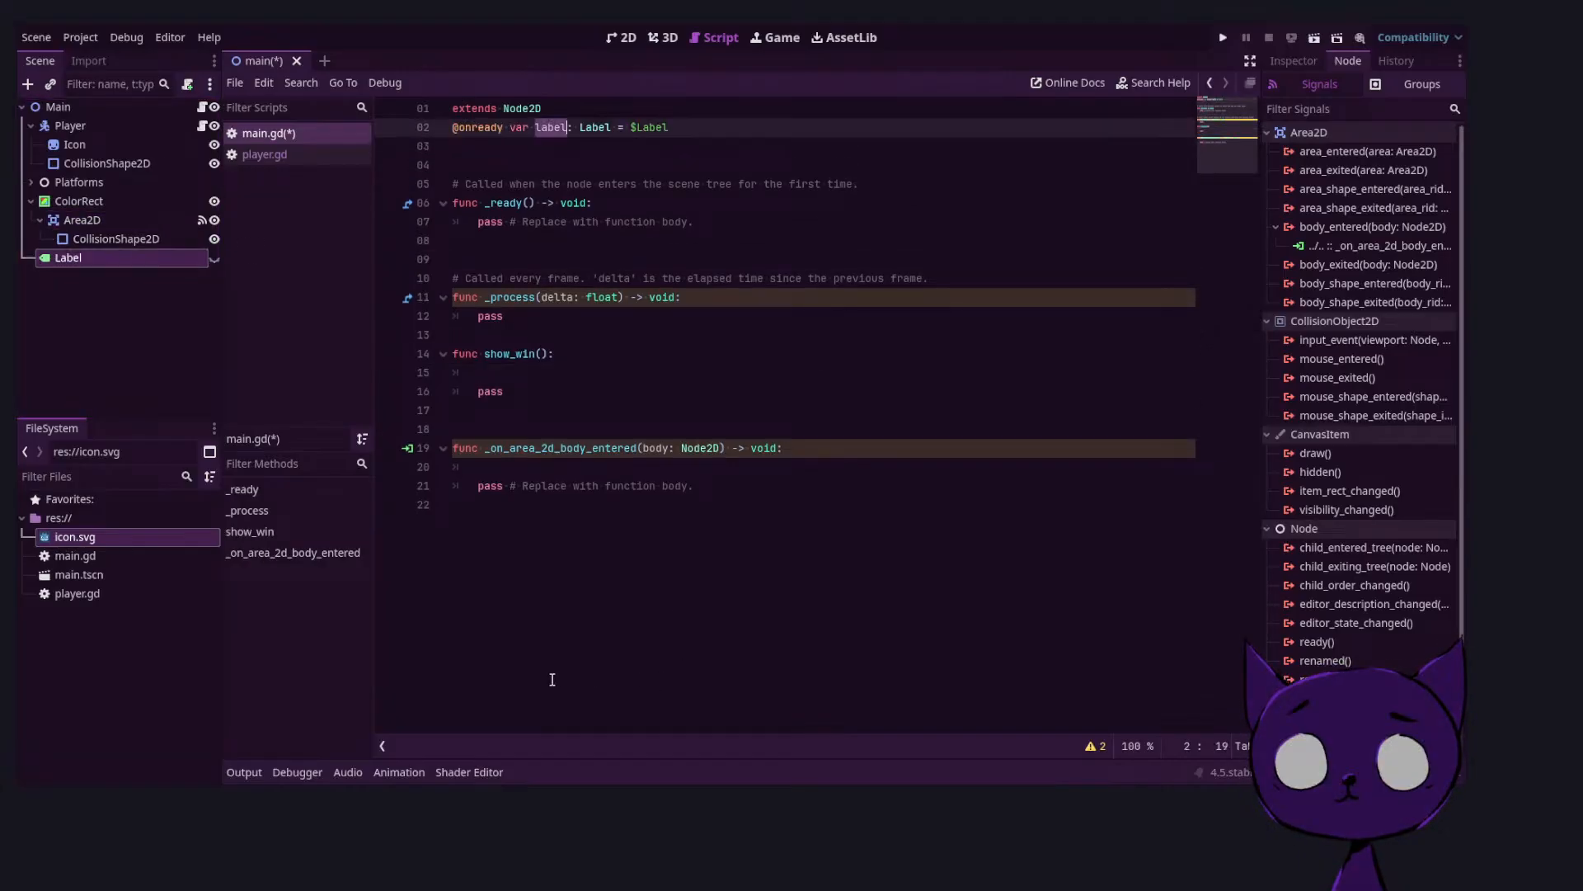
Write label.visible = true in show_win, delete the function's pass line, and save
{"action": "left_click", "coordinate": [509, 374]}
{"action": "type", "text": "label"}
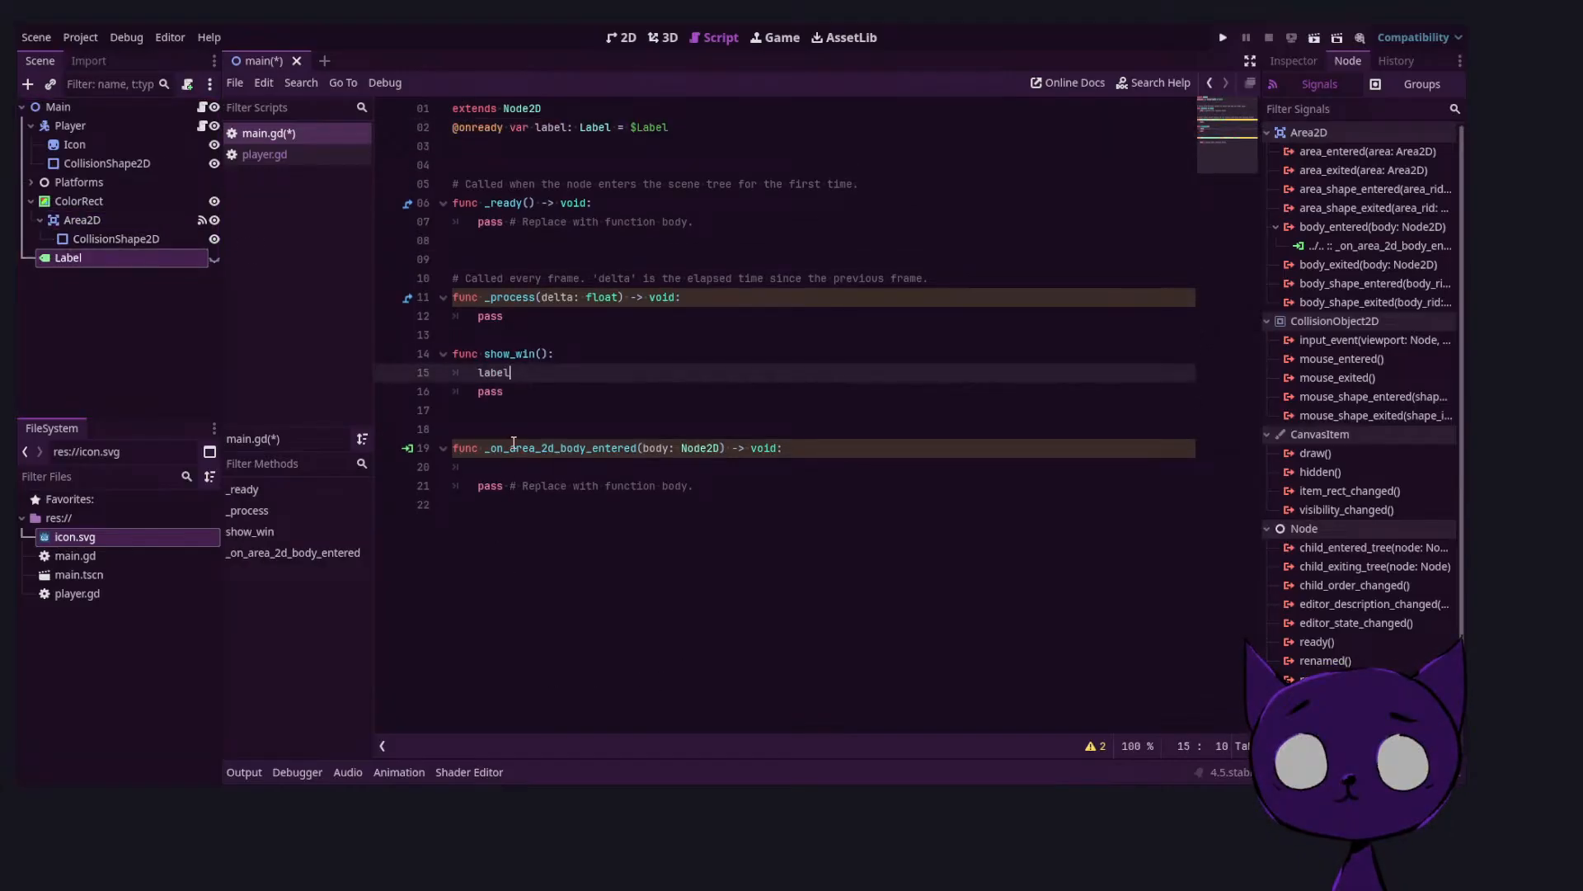
{"action": "type", "text": ".visi"}
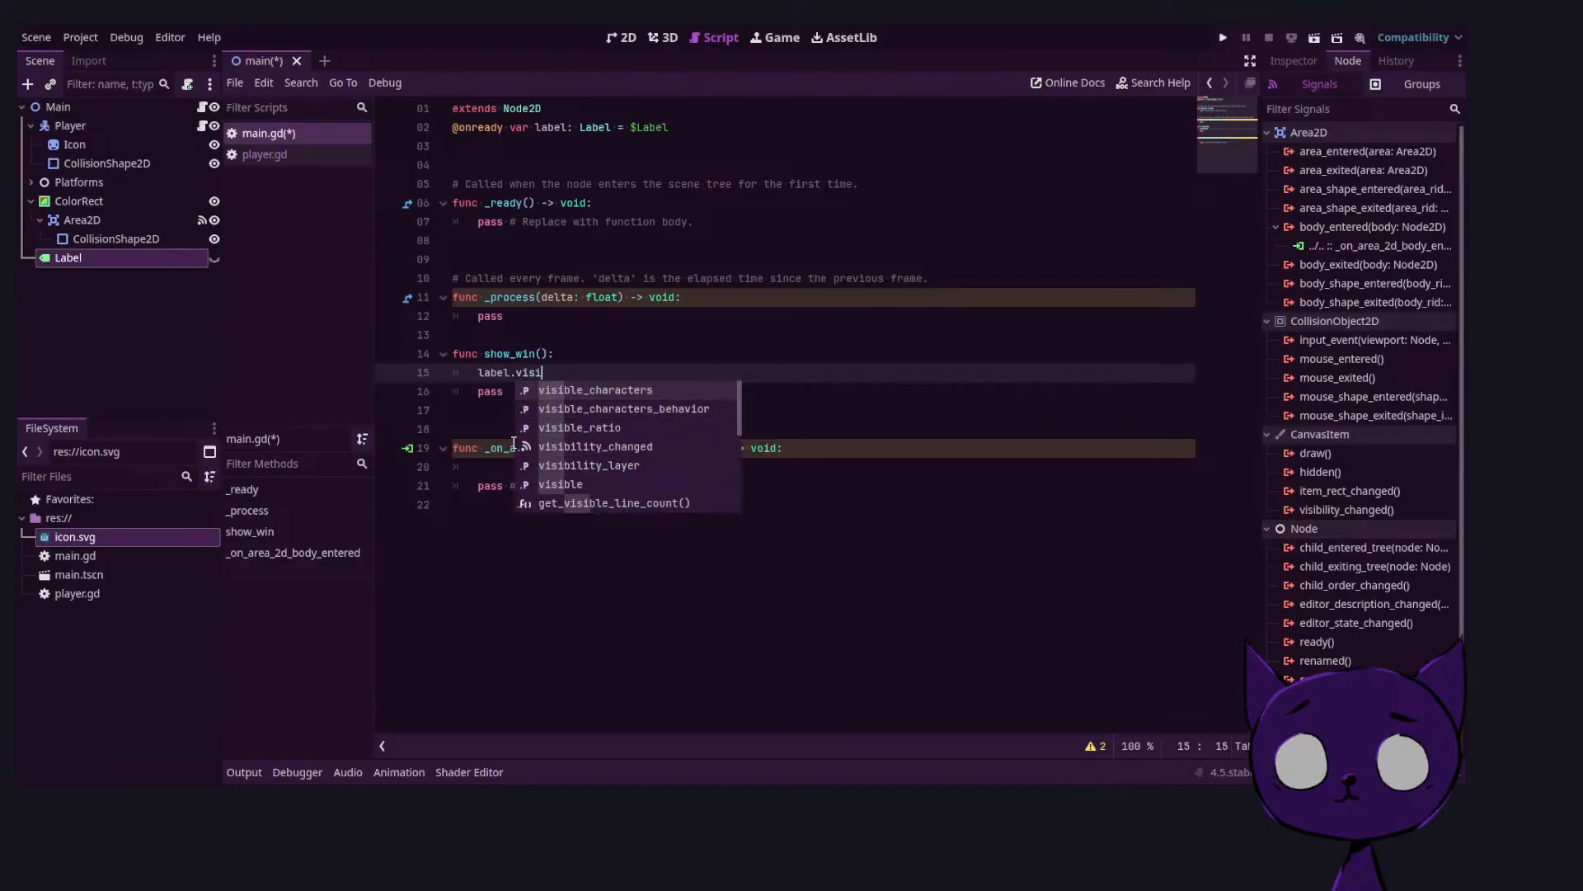
{"action": "type", "text": "ble = t"}
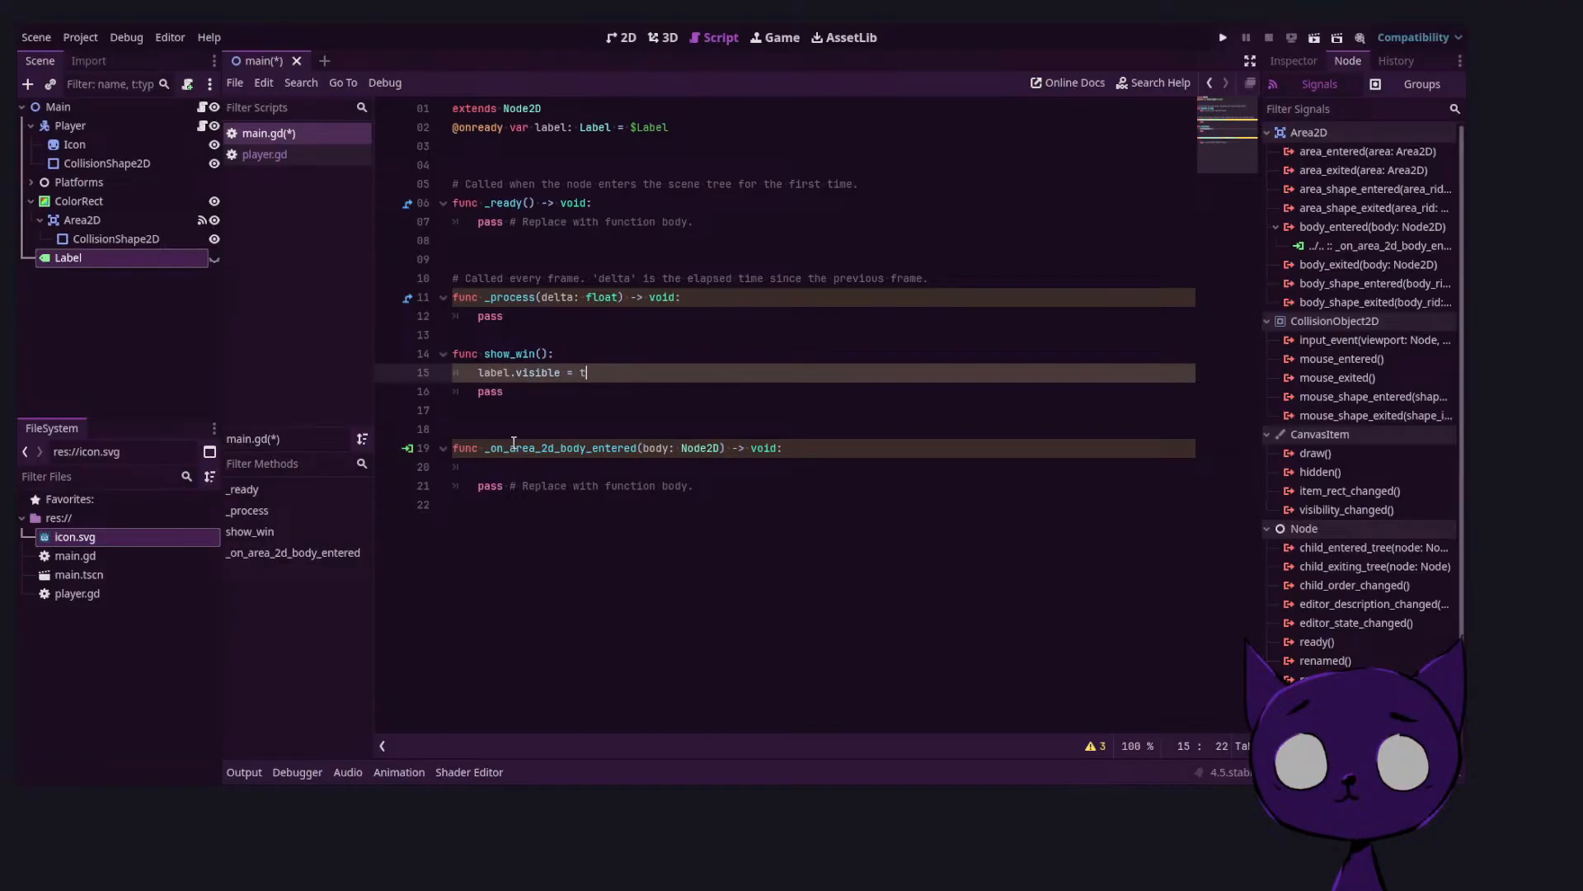
{"action": "type", "text": "rue"}
{"action": "key", "text": "Down"}
{"action": "key", "text": "ctrl+shift+k"}
{"action": "key", "text": "ctrl+s"}
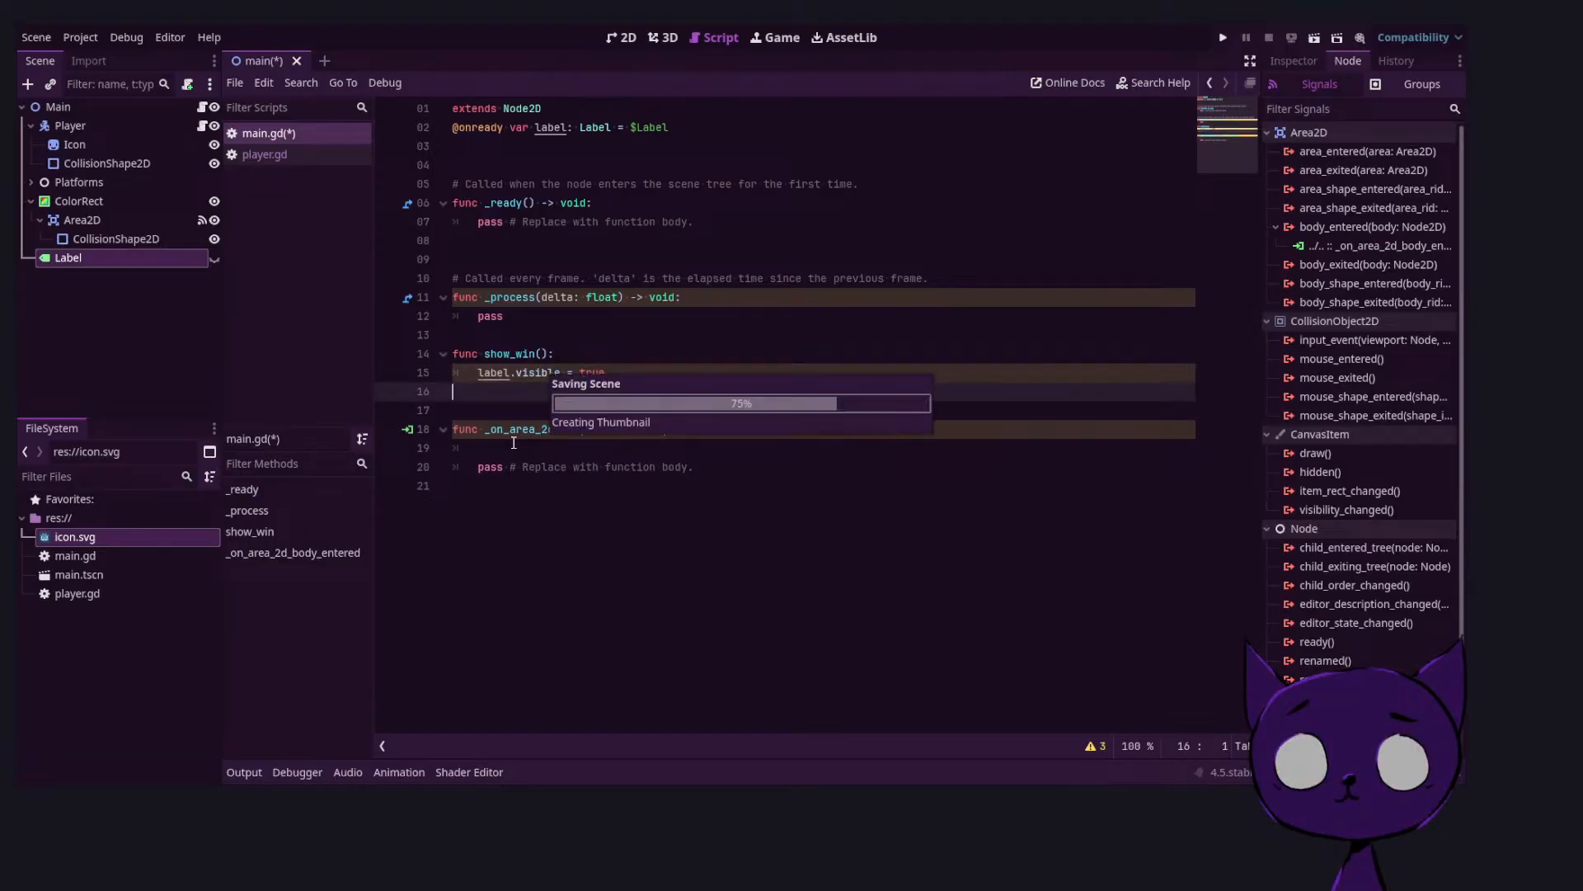
Call show_win() on the empty line in _on_area_2d_body_entered and save
{"action": "left_click", "coordinate": [644, 467]}
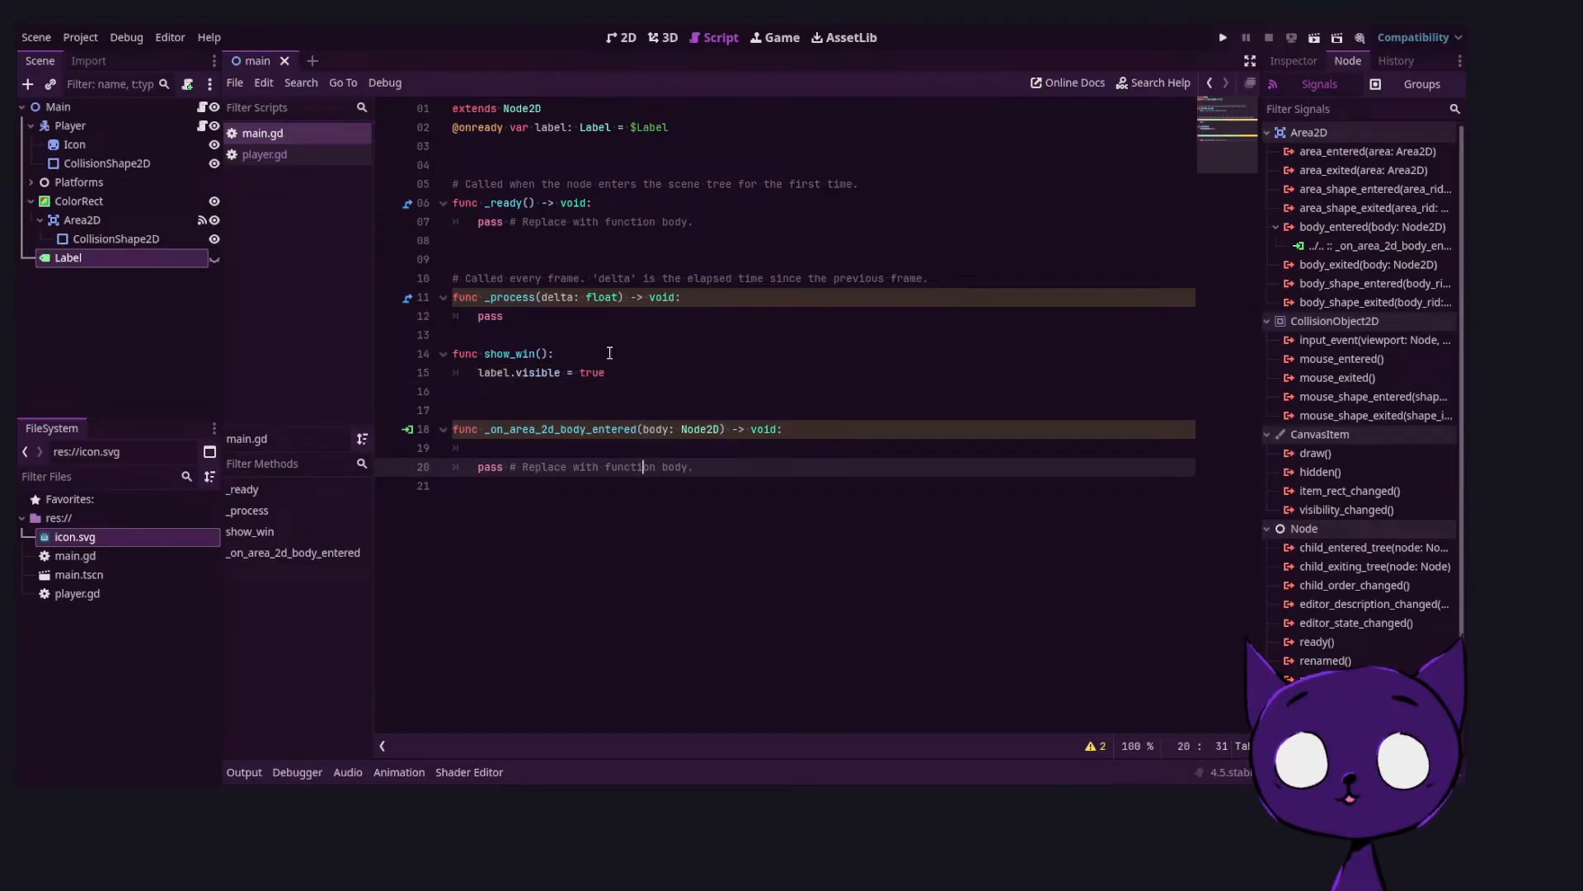
{"action": "key", "text": "Up"}
{"action": "type", "text": "show_win()"}
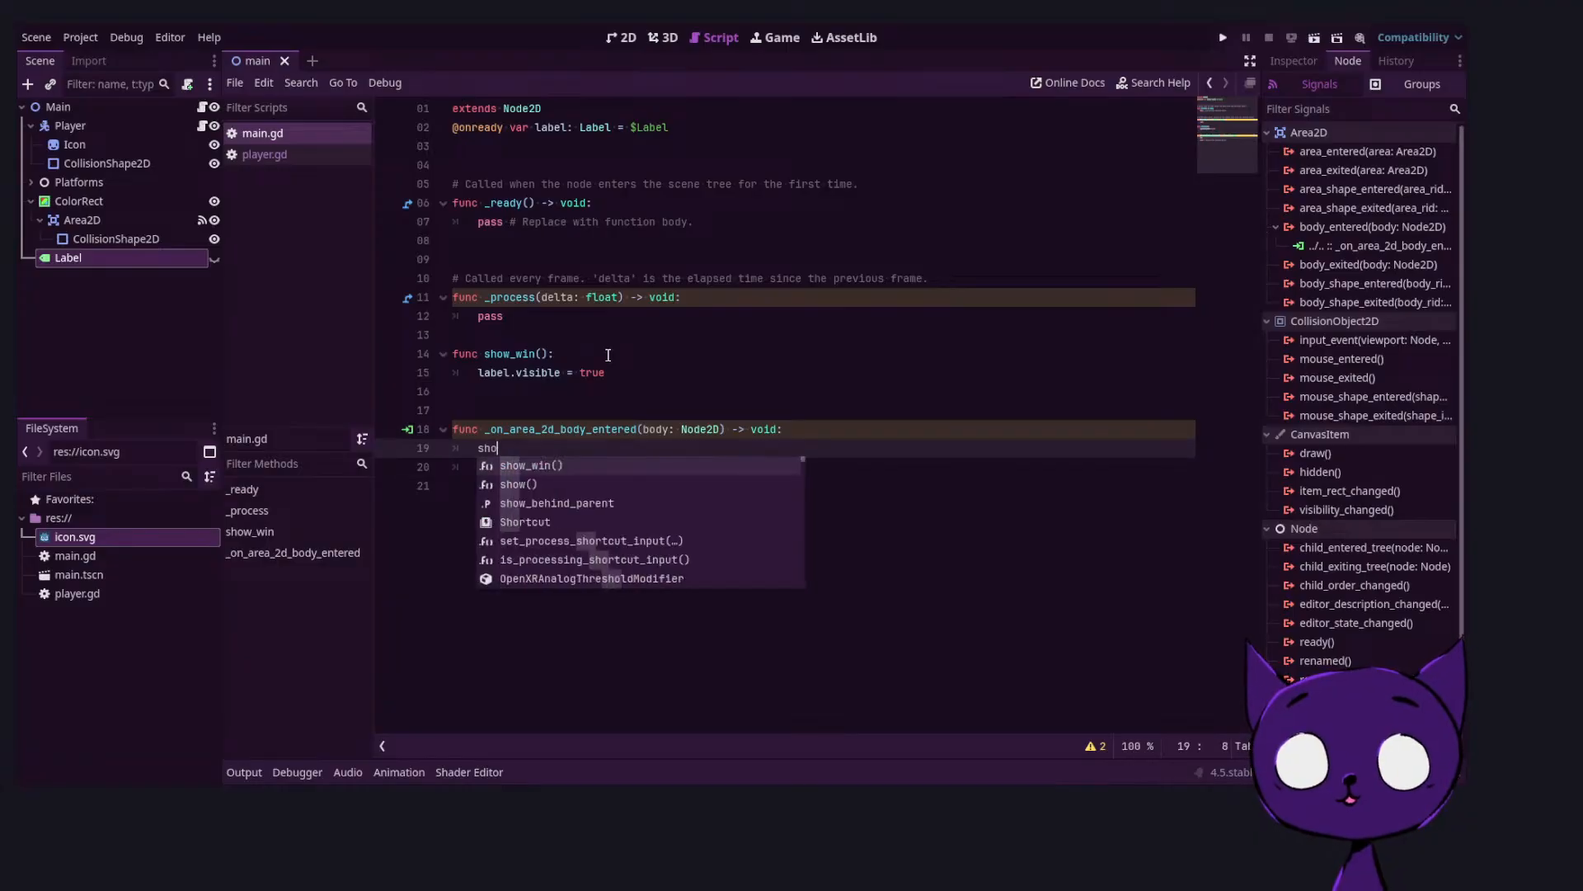
{"action": "key", "text": "ctrl+s"}
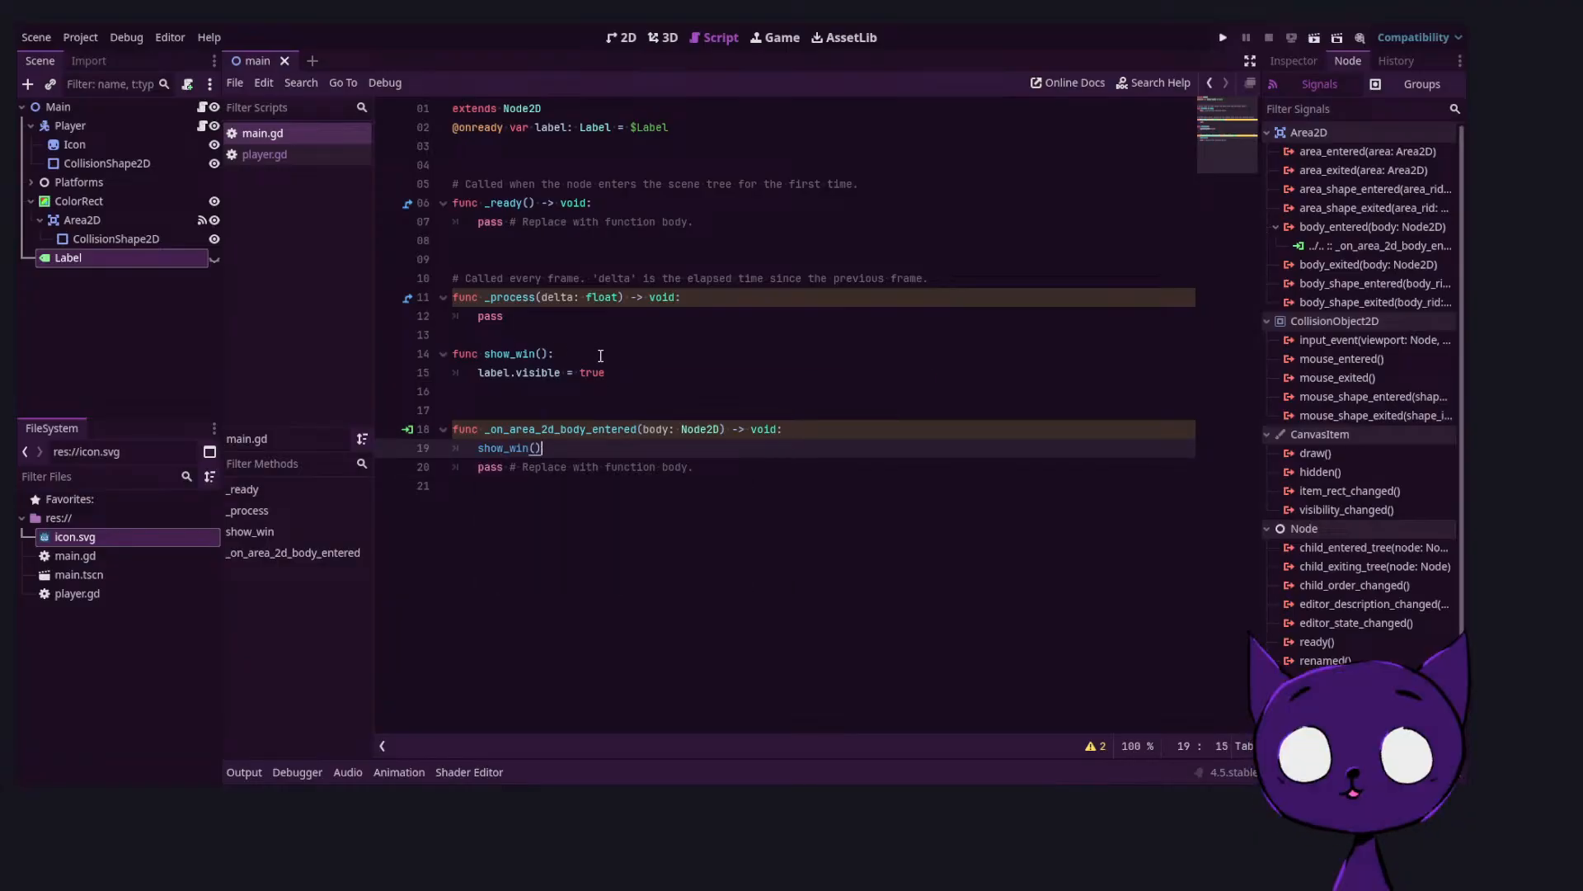
Add get_tree().reload_current_scene() below the show_win() call in _on_area_2d_body_entered and run the project
{"action": "left_click", "coordinate": [643, 375]}
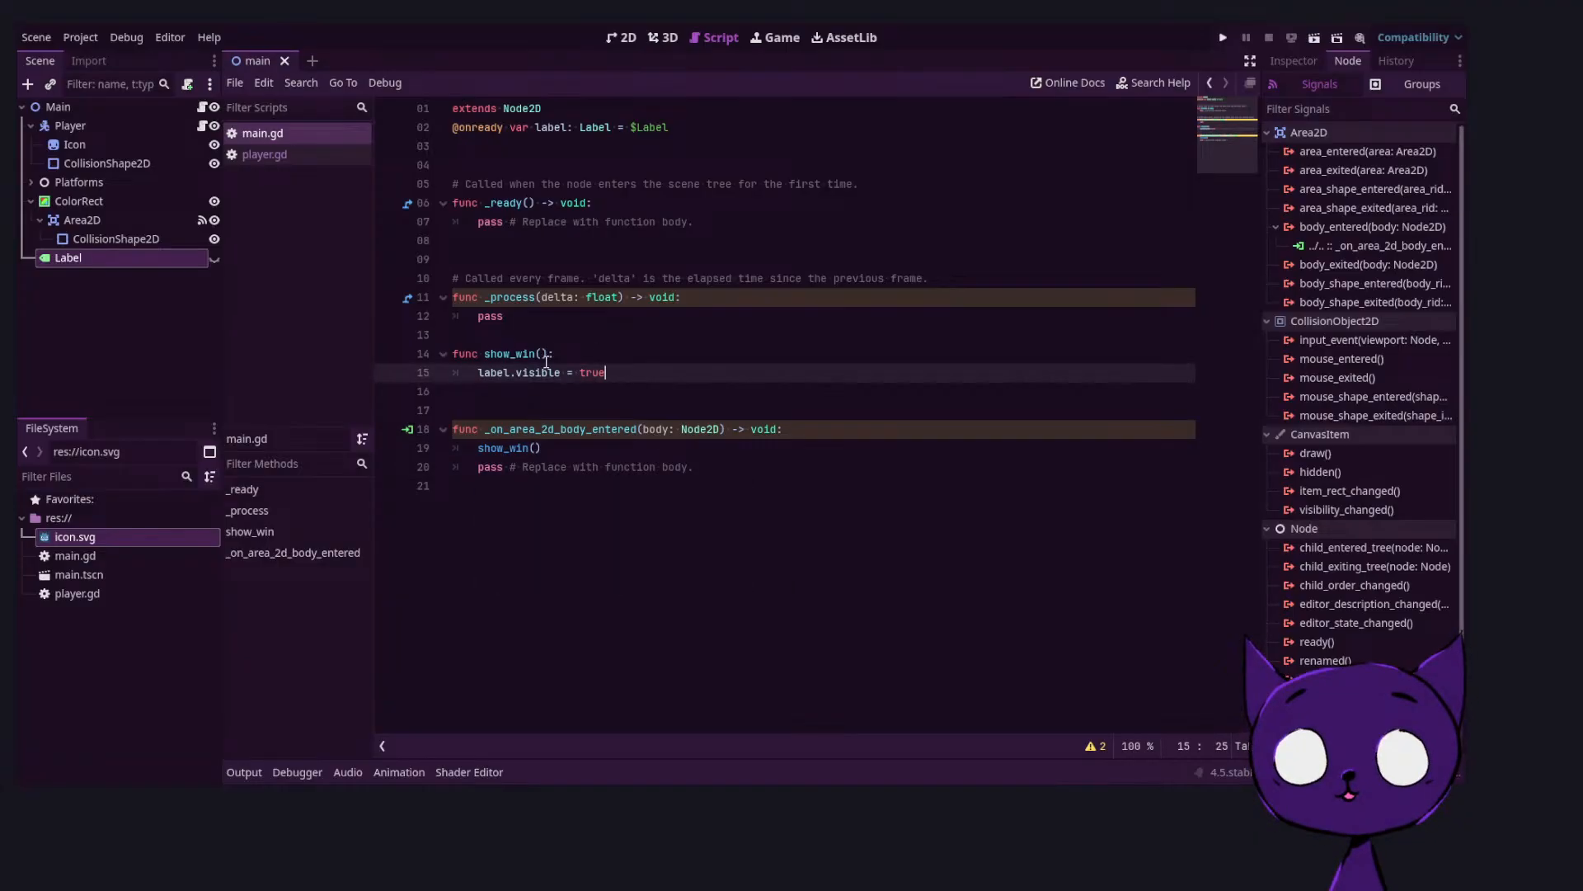
{"action": "key", "text": "Down"}
{"action": "key", "text": "Down"}
{"action": "key", "text": "Down"}
{"action": "key", "text": "Down"}
{"action": "key", "text": "Return"}
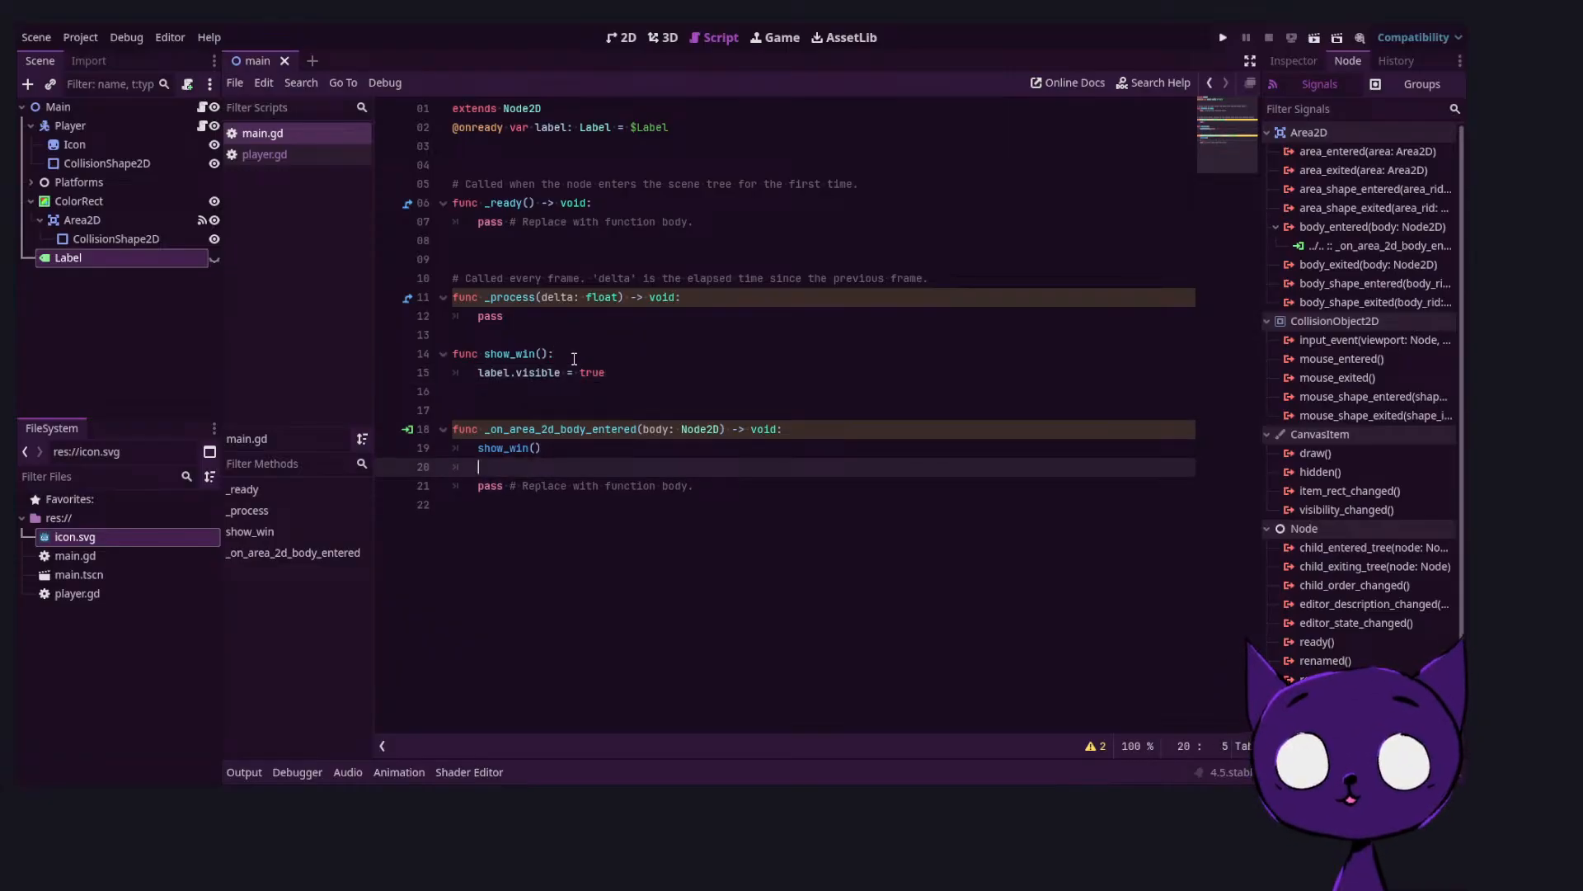
{"action": "type", "text": "get_tree()."}
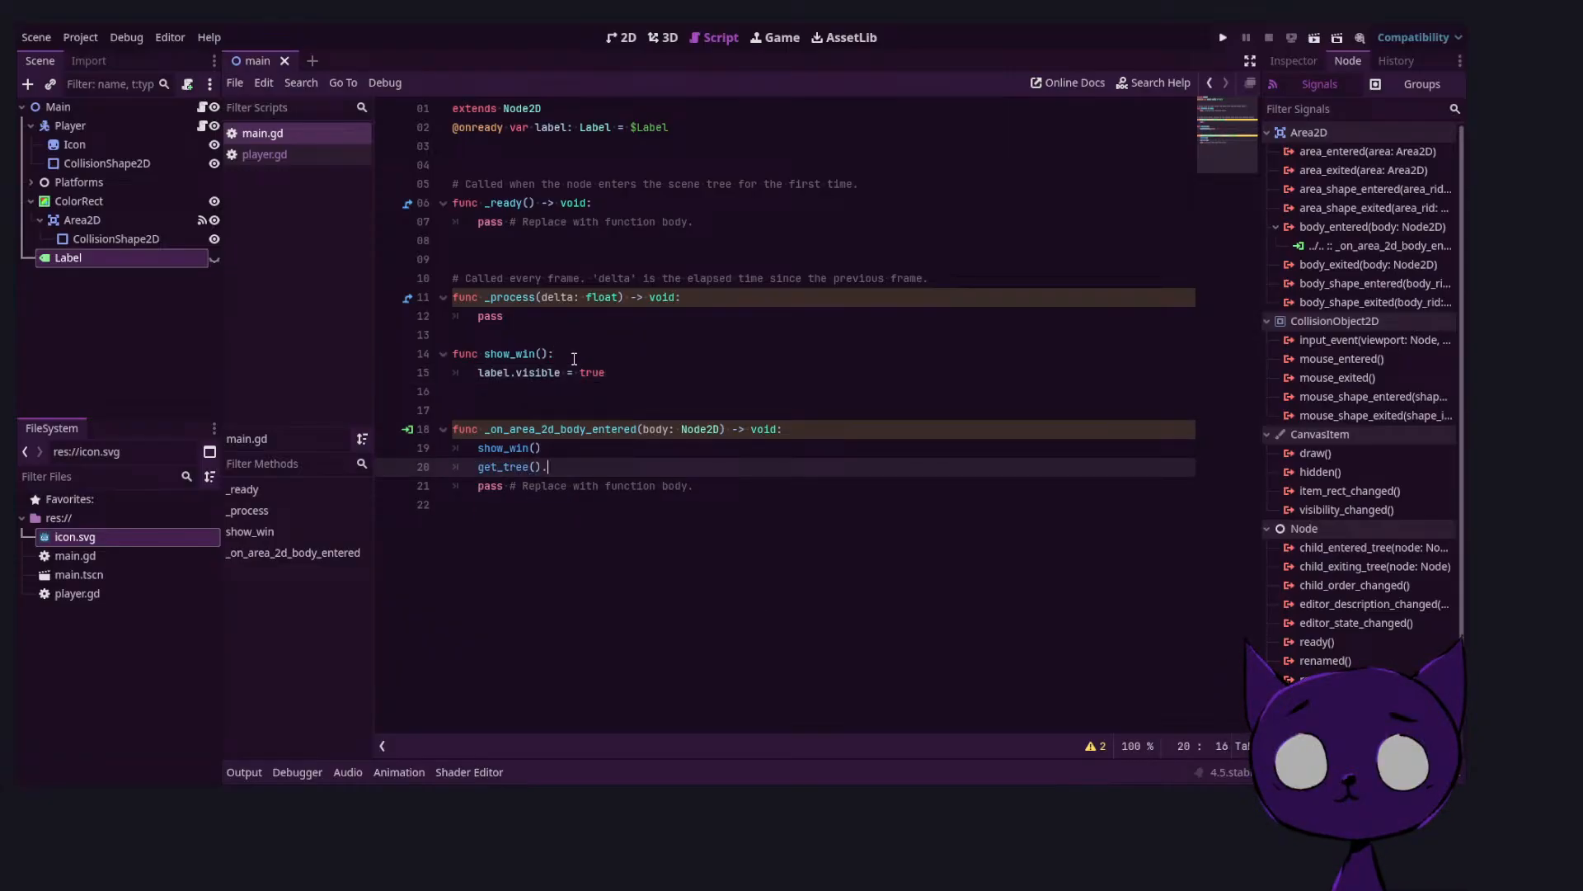
{"action": "type", "text": "reqs"}
{"action": "key", "text": "BackSpace"}
{"action": "key", "text": "BackSpace"}
{"action": "key", "text": "BackSpace"}
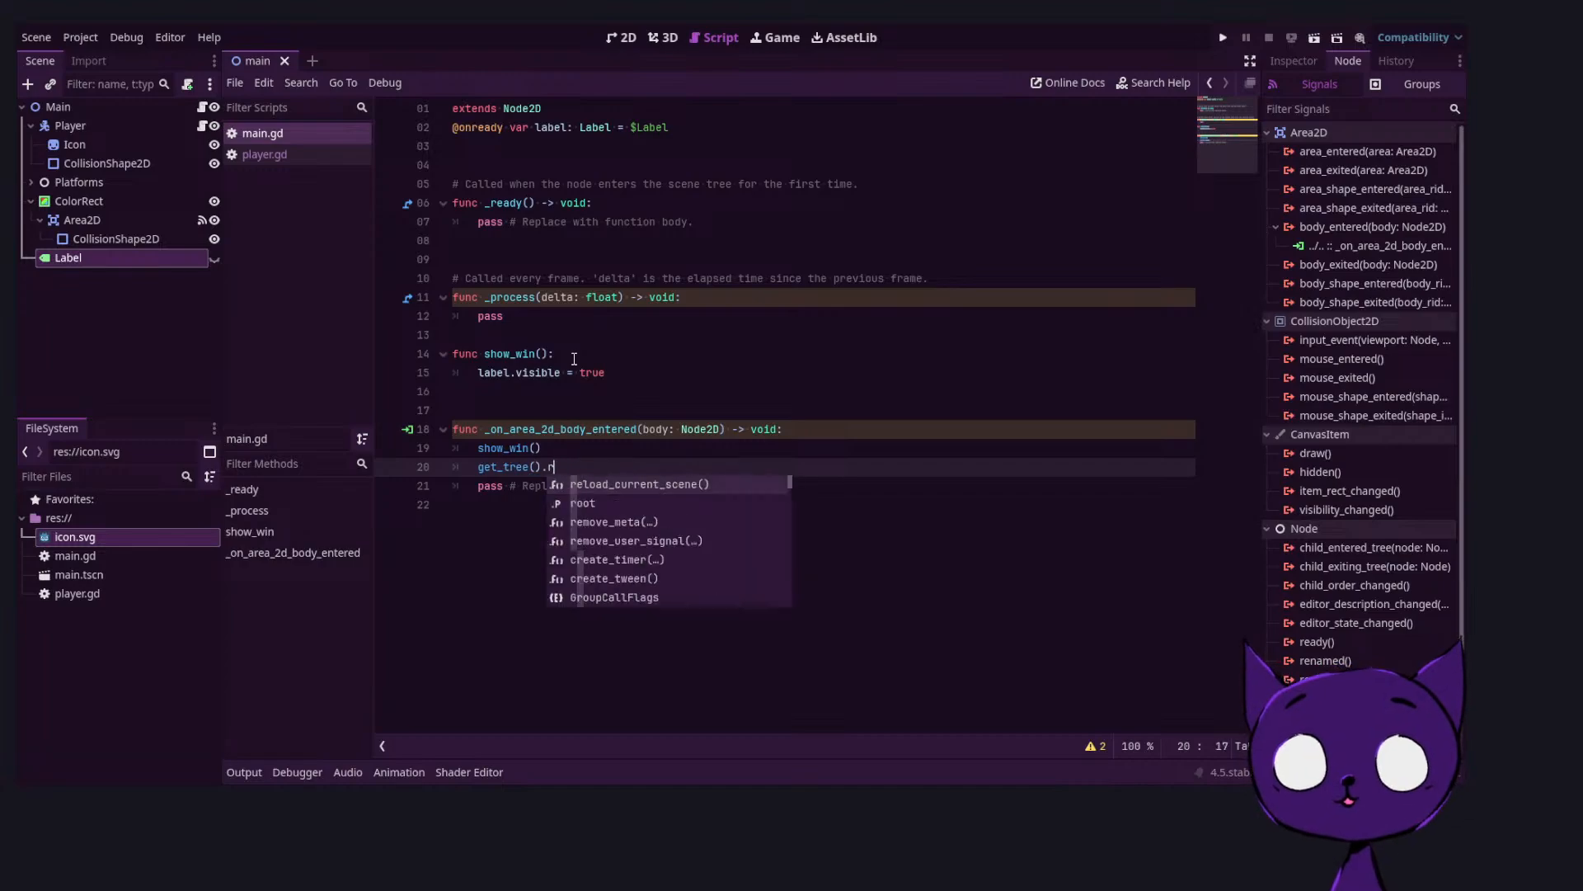
{"action": "type", "text": "eload_current_scene()"}
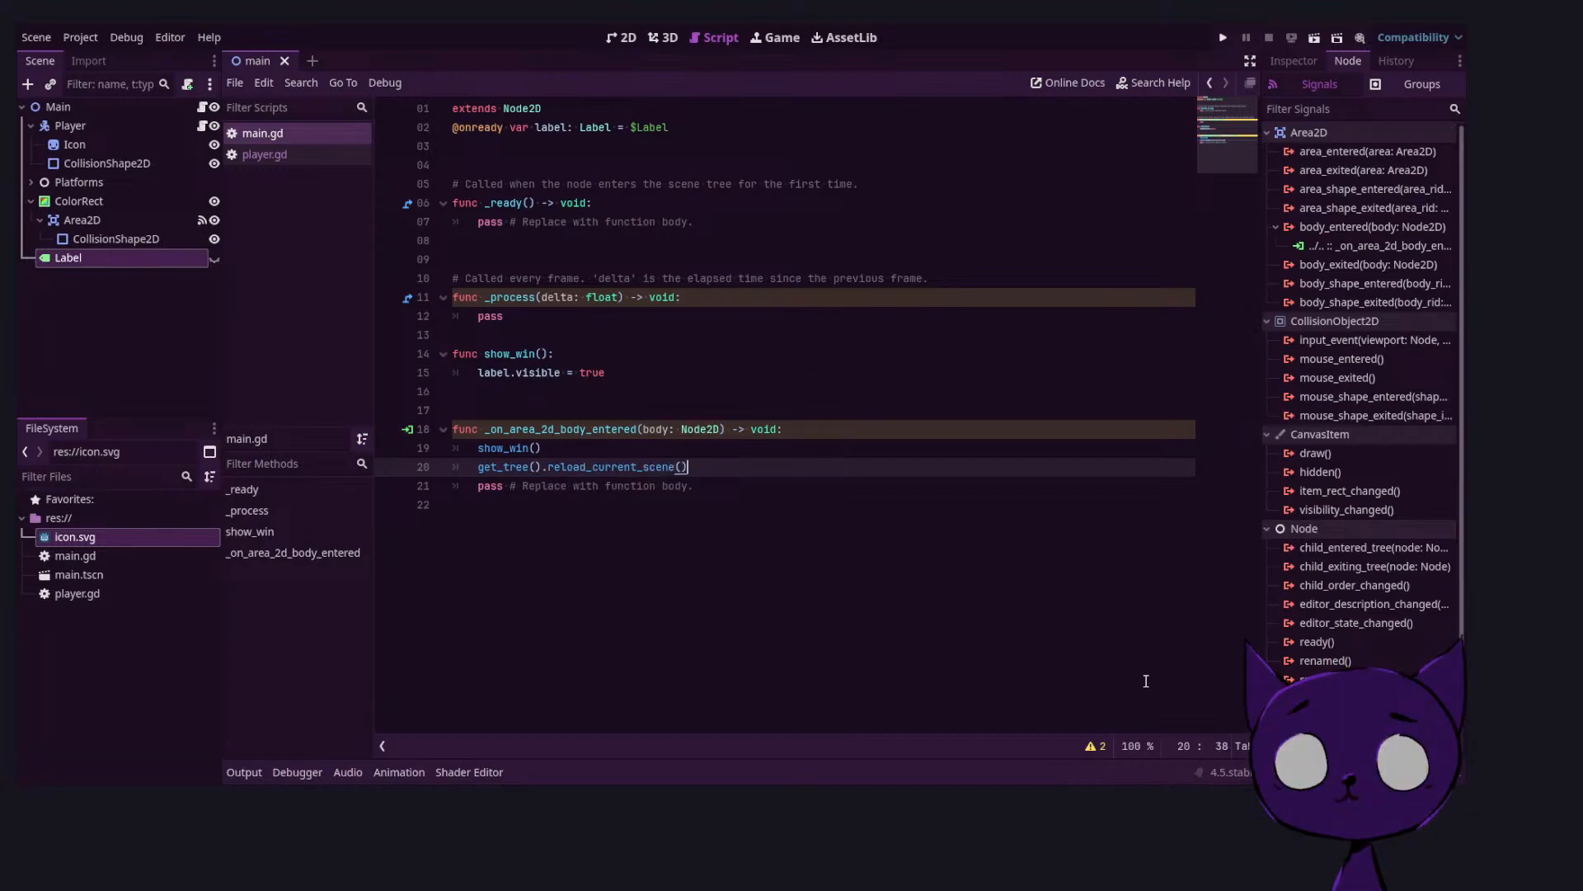
{"action": "key", "text": "F5"}
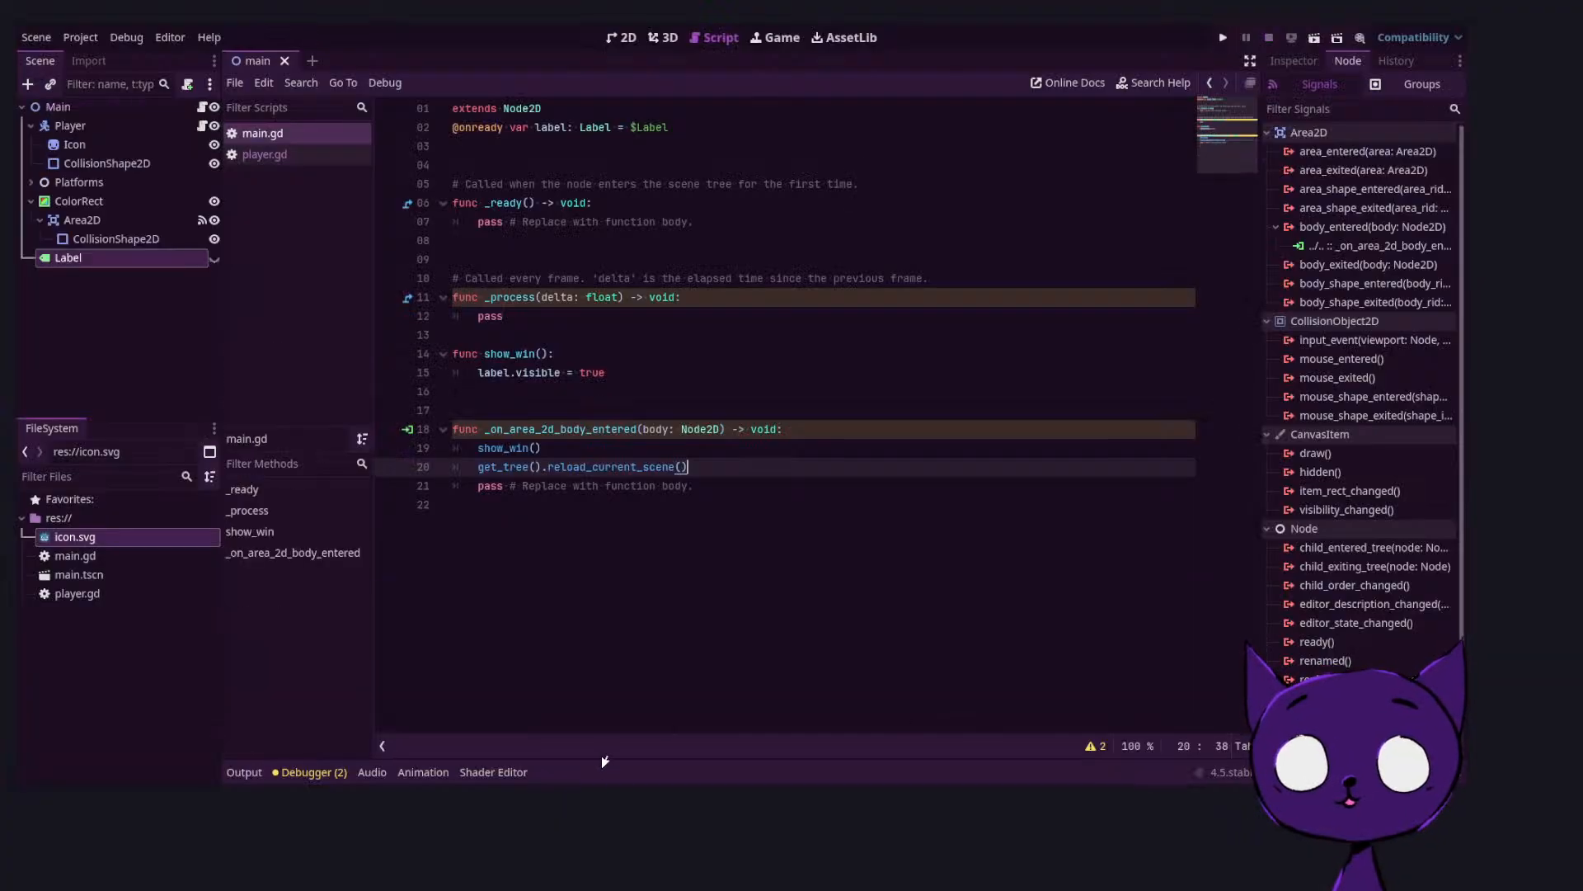
In the 2D scene, move the green goal together with its platform StaticBody2D6 down and left, just below the upper middle platform
{"action": "left_click", "coordinate": [623, 38]}
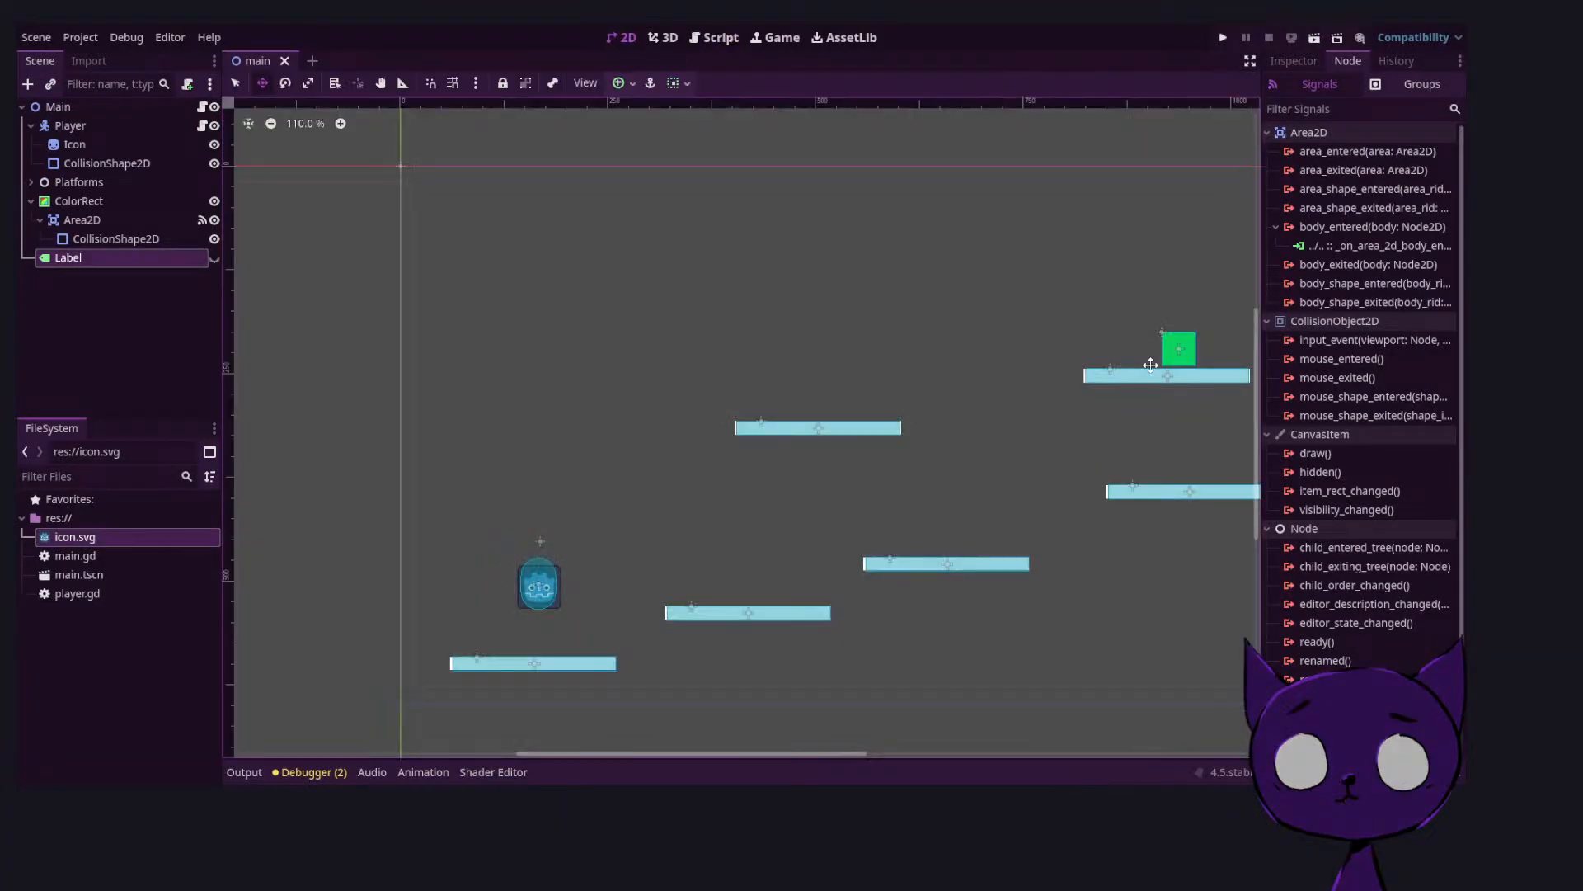
{"action": "middle_click_drag", "start_coordinate": [1078, 406], "coordinate": [703, 360]}
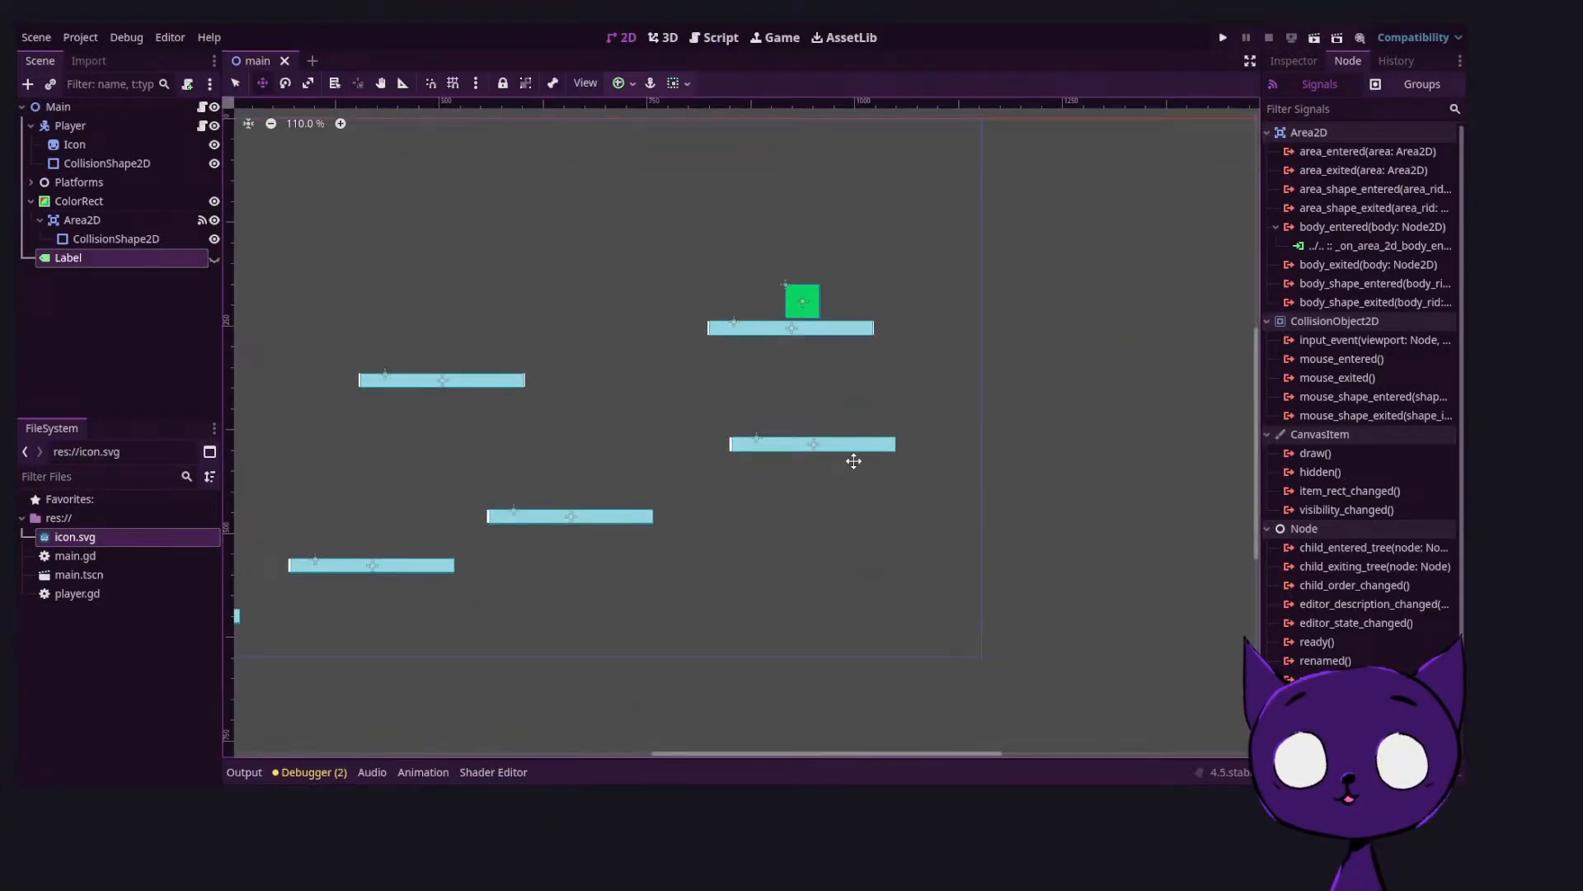
{"action": "left_click", "coordinate": [392, 654]}
{"action": "left_click", "coordinate": [236, 83]}
{"action": "left_click_drag", "start_coordinate": [587, 233], "coordinate": [900, 403]}
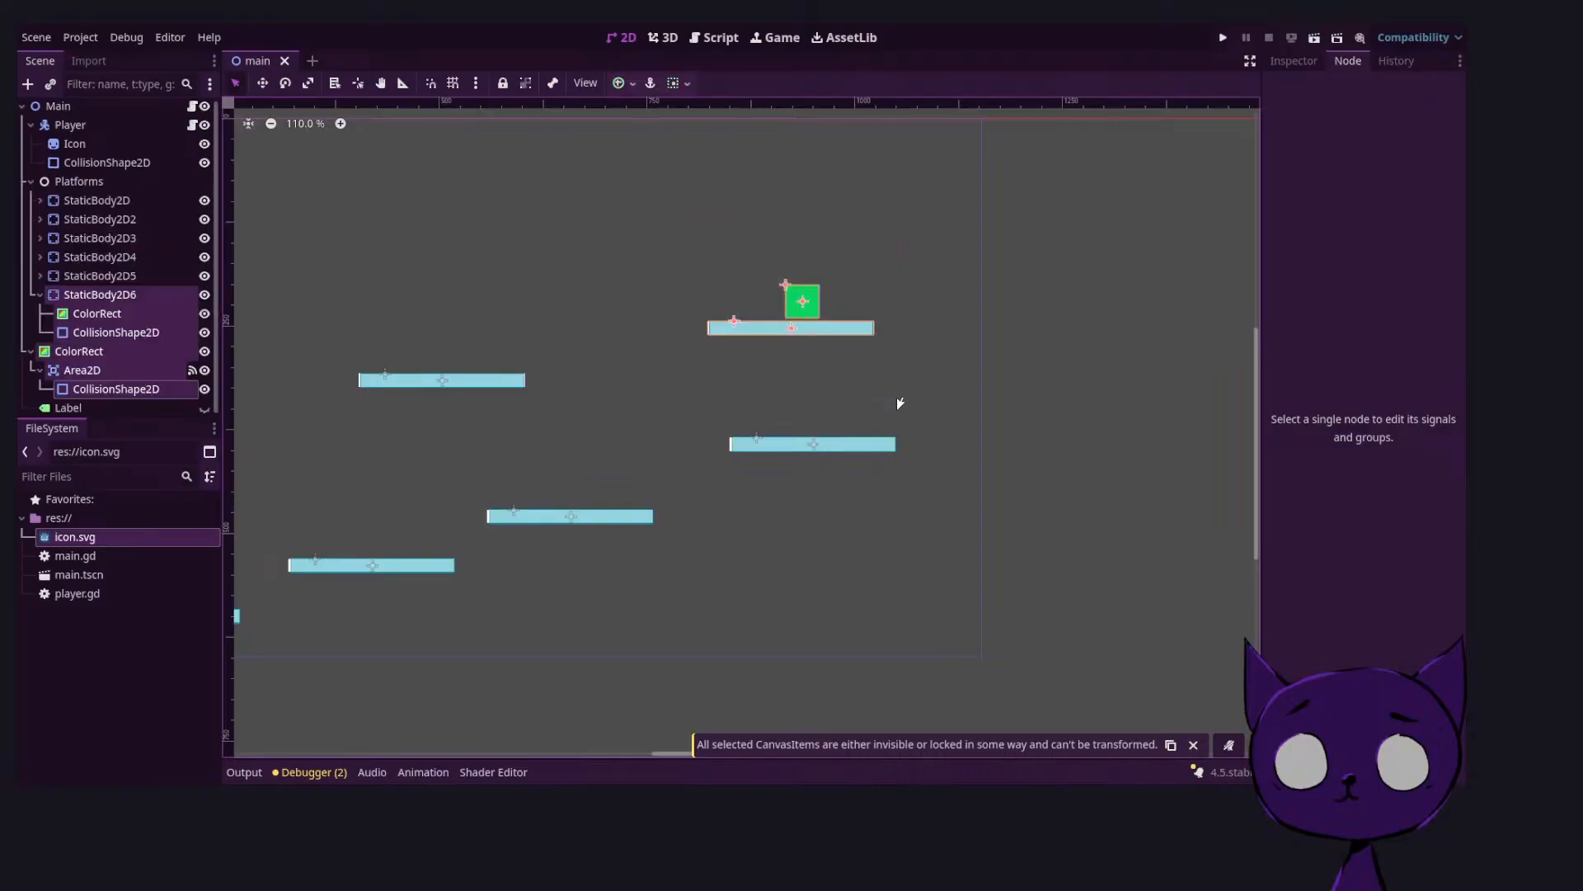
{"action": "key", "text": "w"}
{"action": "left_click_drag", "start_coordinate": [583, 459], "coordinate": [568, 313]}
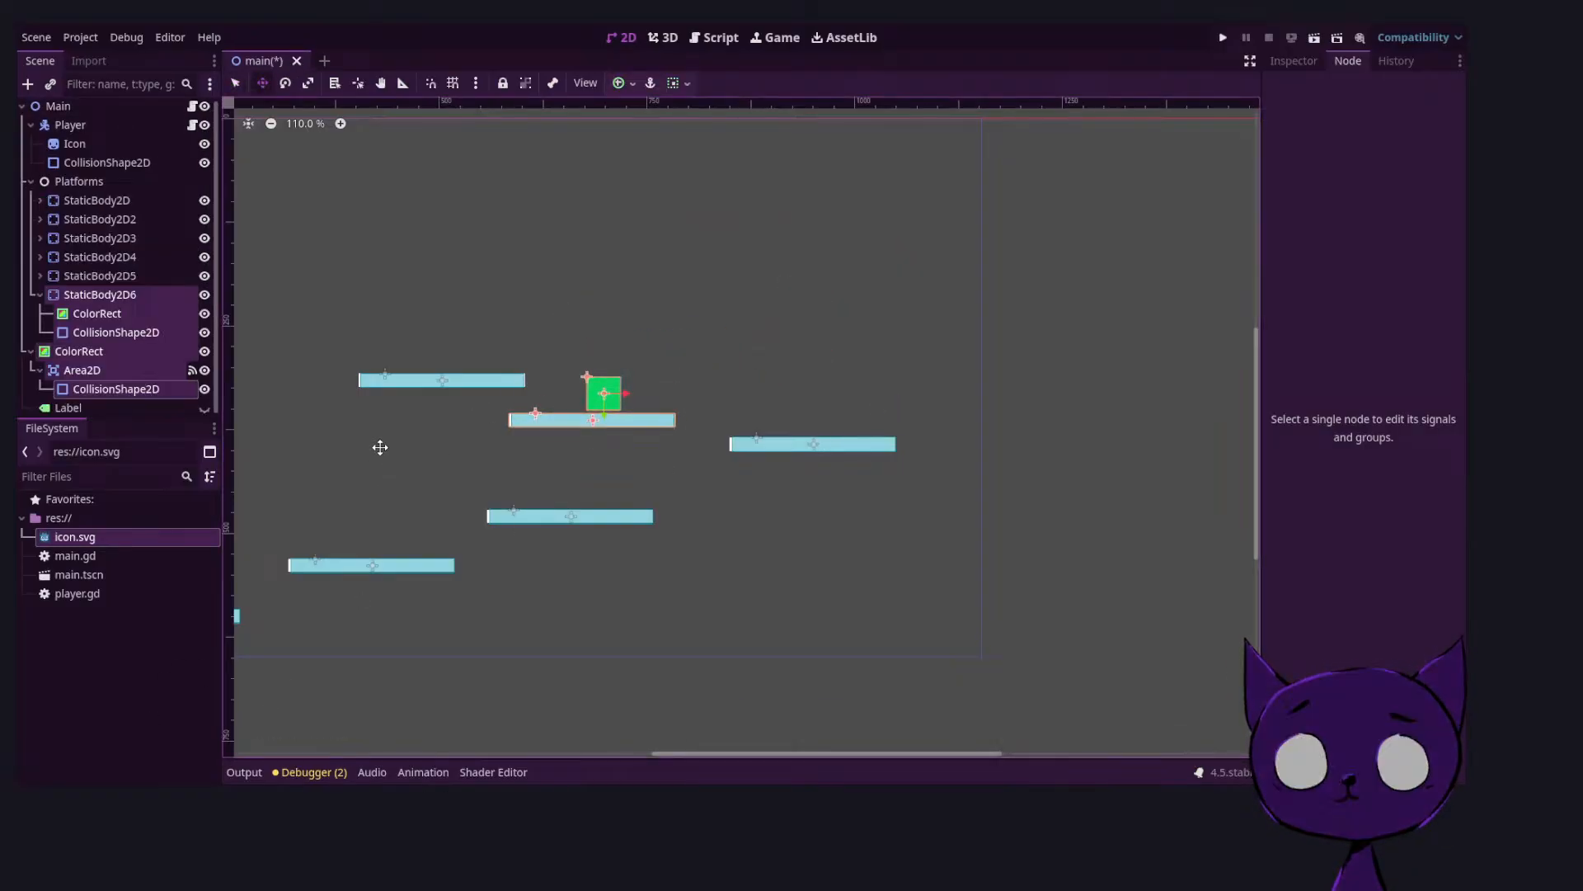
{"action": "left_click_drag", "start_coordinate": [336, 495], "coordinate": [258, 517]}
Move platform StaticBody2D4 up and left so it sits above the player's side of the level, clear of the goal's platform
{"action": "key", "text": "q"}
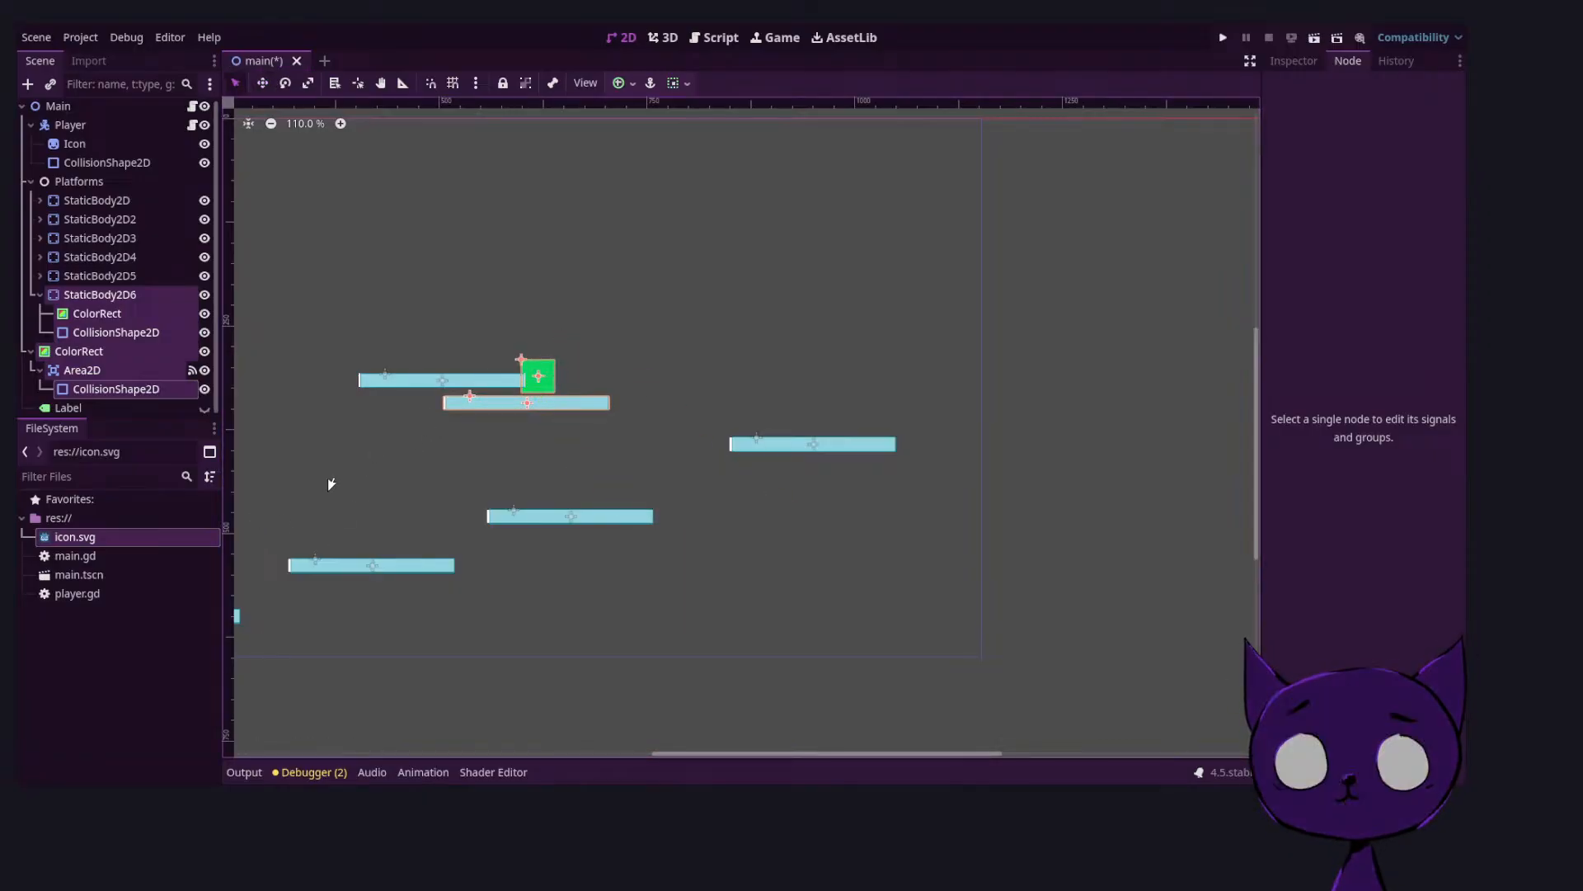
{"action": "left_click_drag", "start_coordinate": [344, 340], "coordinate": [402, 407]}
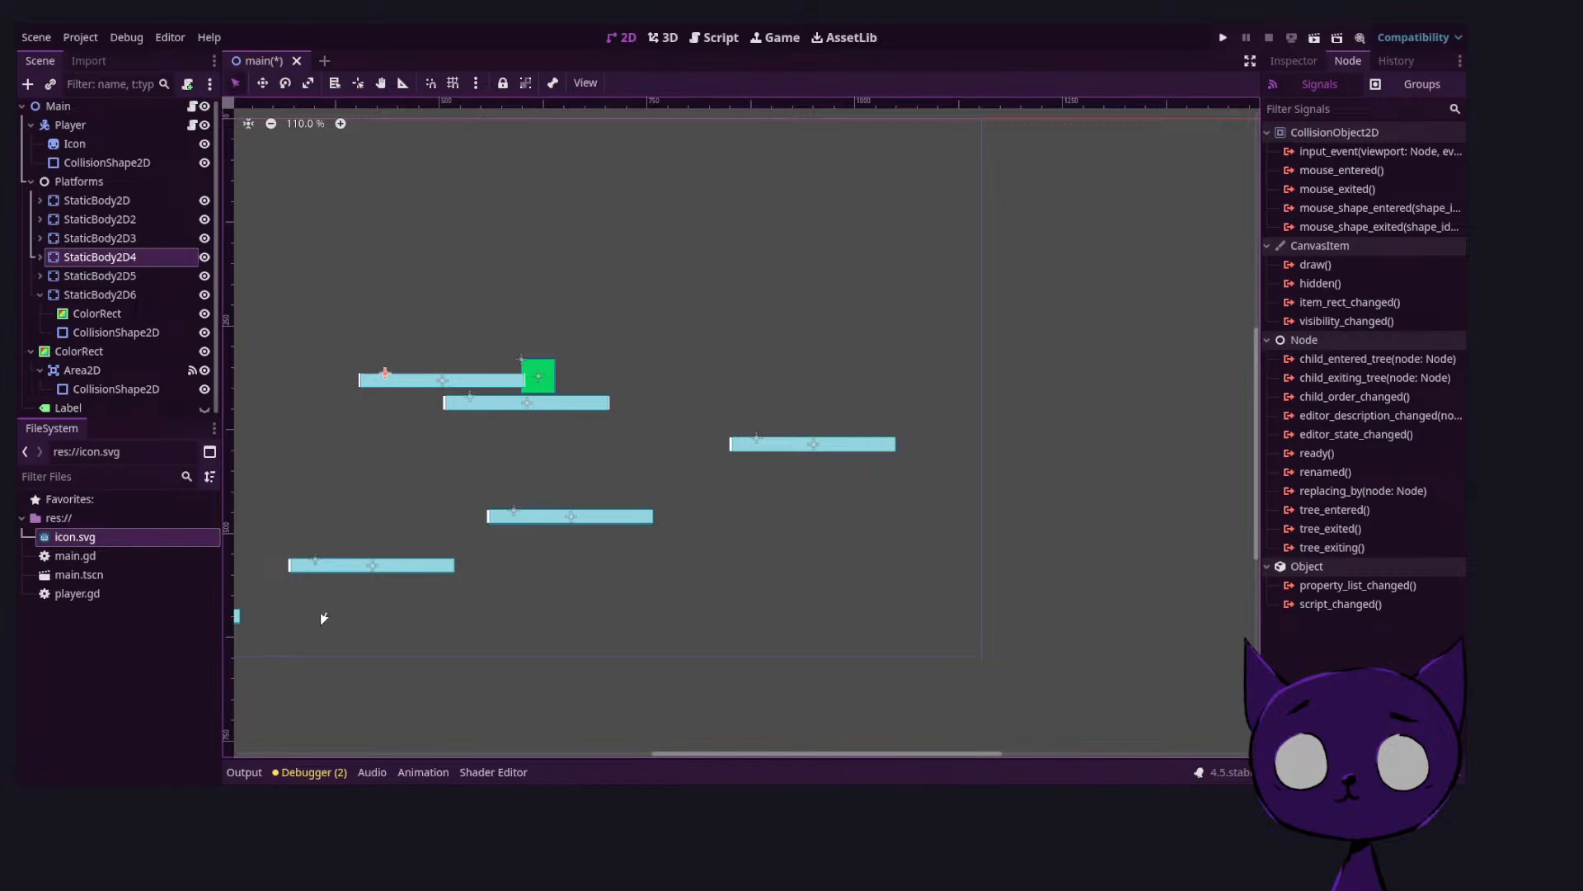
{"action": "key", "text": "w"}
{"action": "left_click_drag", "start_coordinate": [501, 589], "coordinate": [369, 498]}
{"action": "mouse_move", "coordinate": [434, 332]}
{"action": "left_mouse_down"}
{"action": "mouse_move", "coordinate": [519, 325]}
{"action": "mouse_move", "coordinate": [422, 354]}
{"action": "left_mouse_up"}
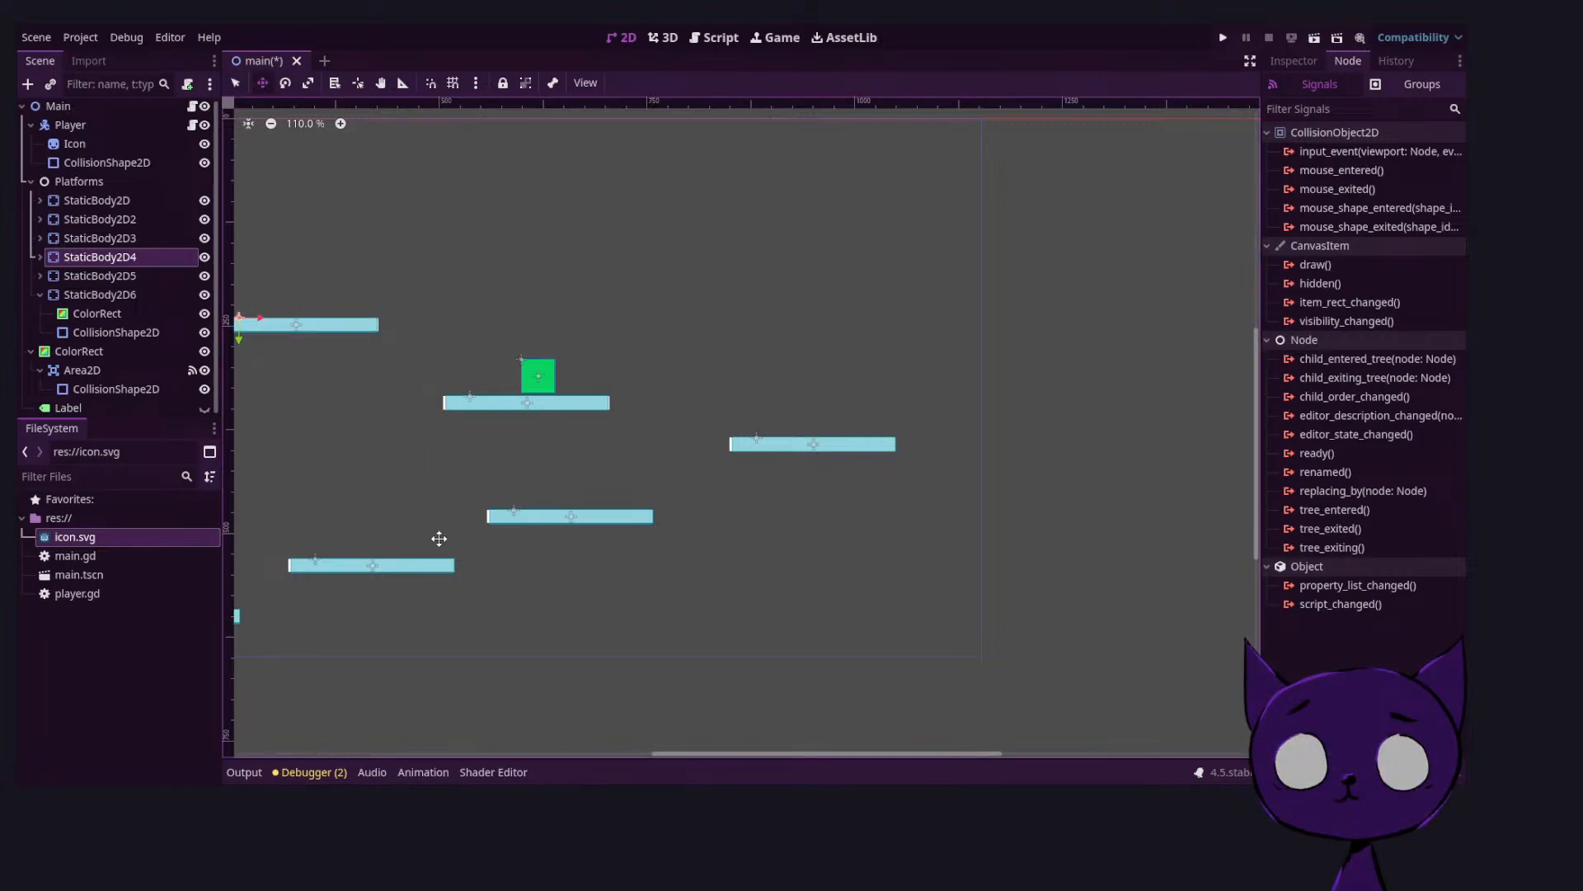
{"action": "middle_click_drag", "start_coordinate": [454, 499], "coordinate": [746, 520]}
{"action": "left_click_drag", "start_coordinate": [632, 385], "coordinate": [639, 407]}
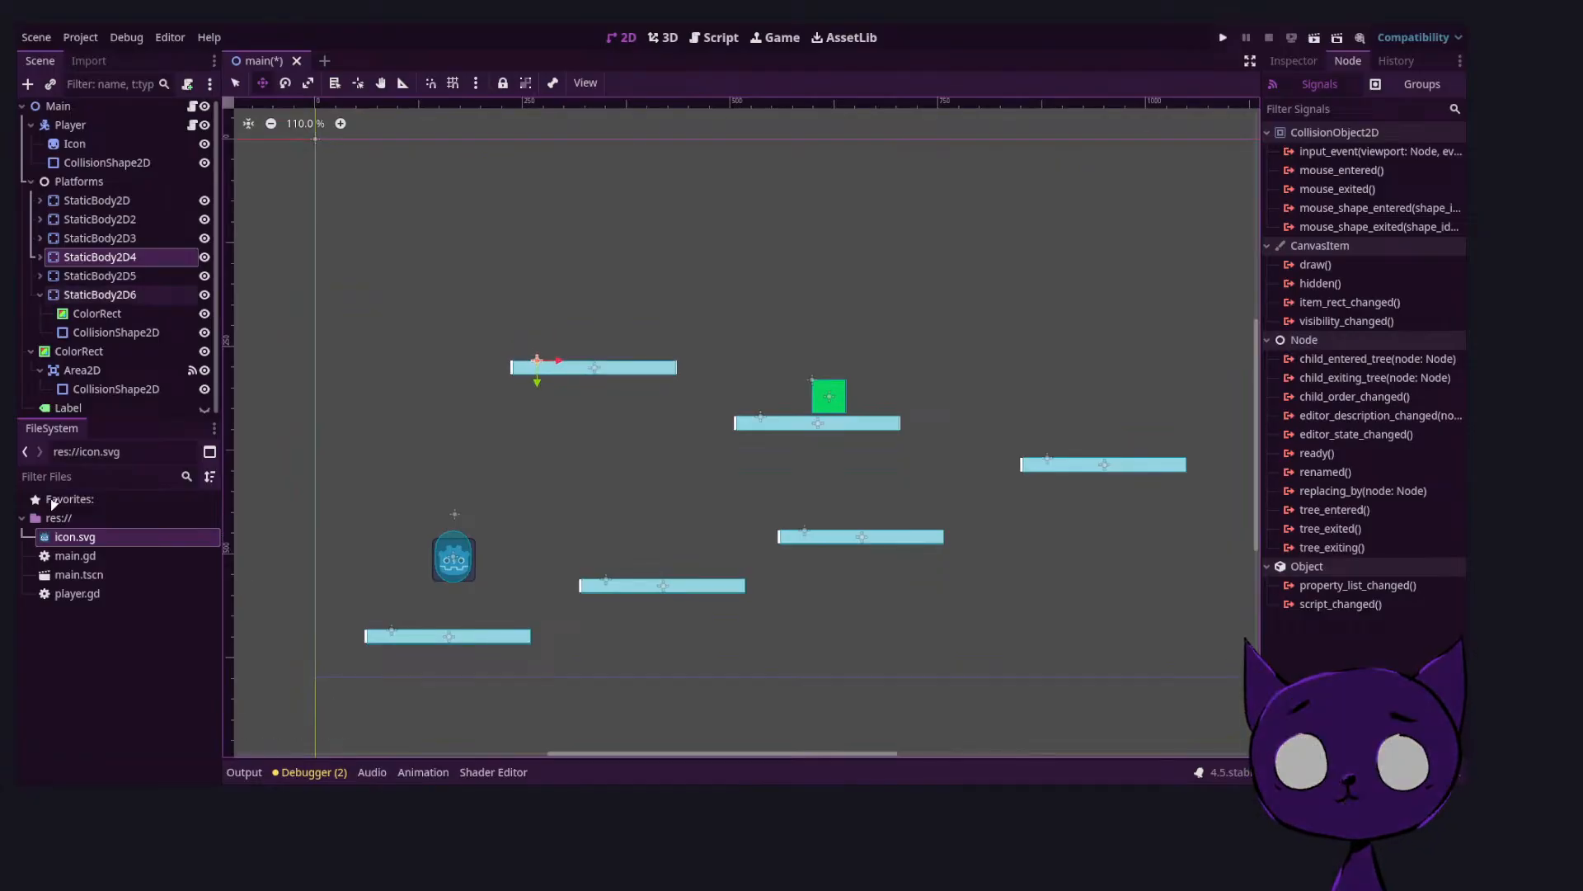
Move the green ColorRect goal above the highest platform, StaticBody2D4, and run the project
{"action": "left_click", "coordinate": [79, 351]}
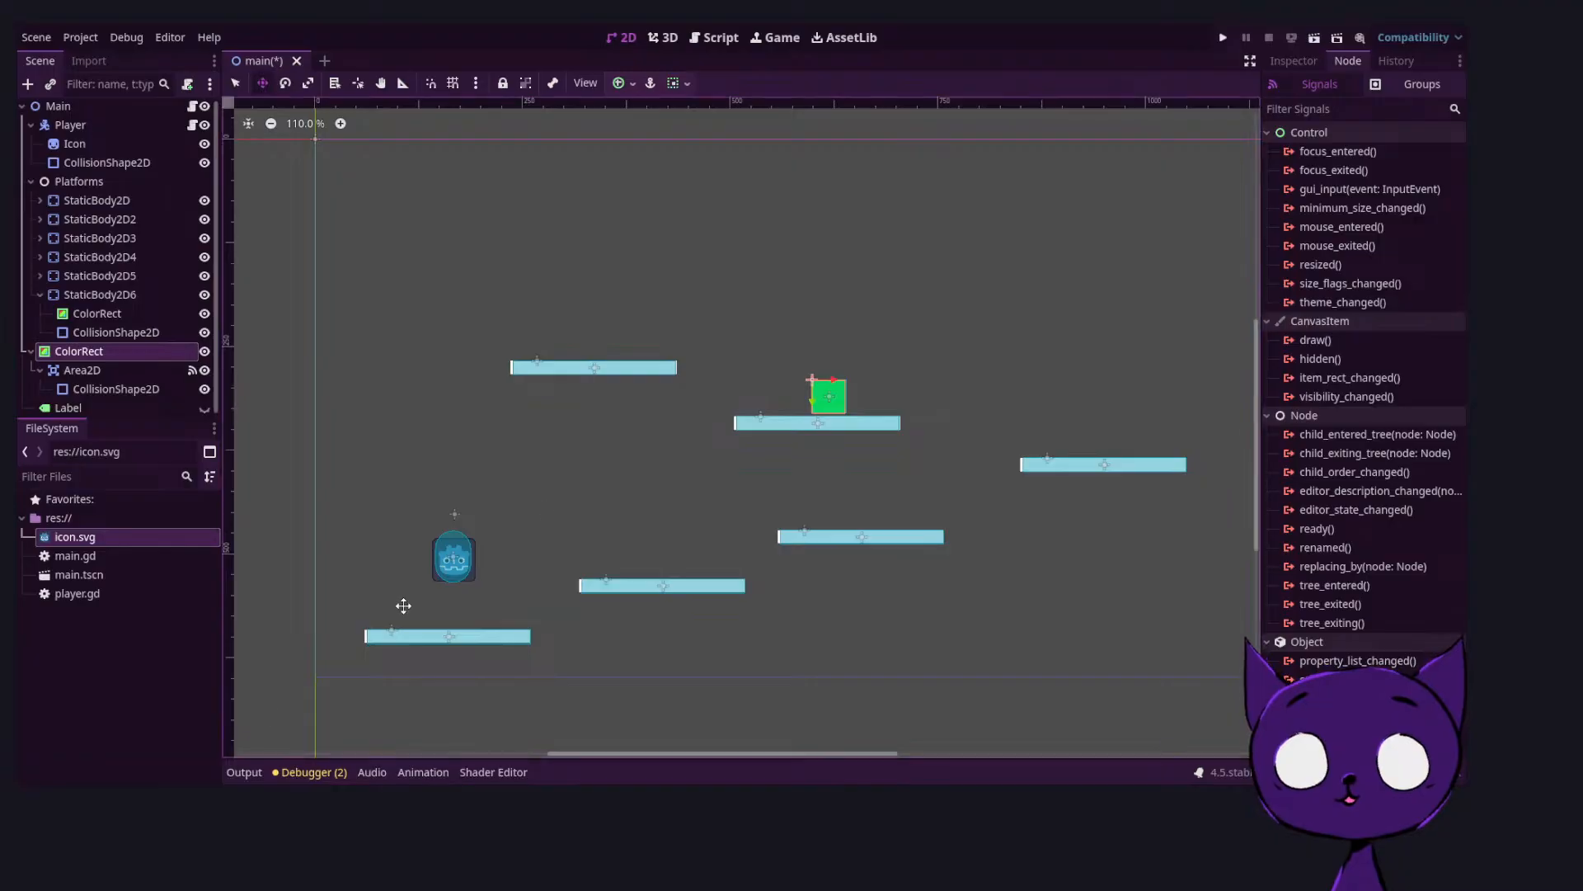
{"action": "left_click_drag", "start_coordinate": [777, 376], "coordinate": [550, 299]}
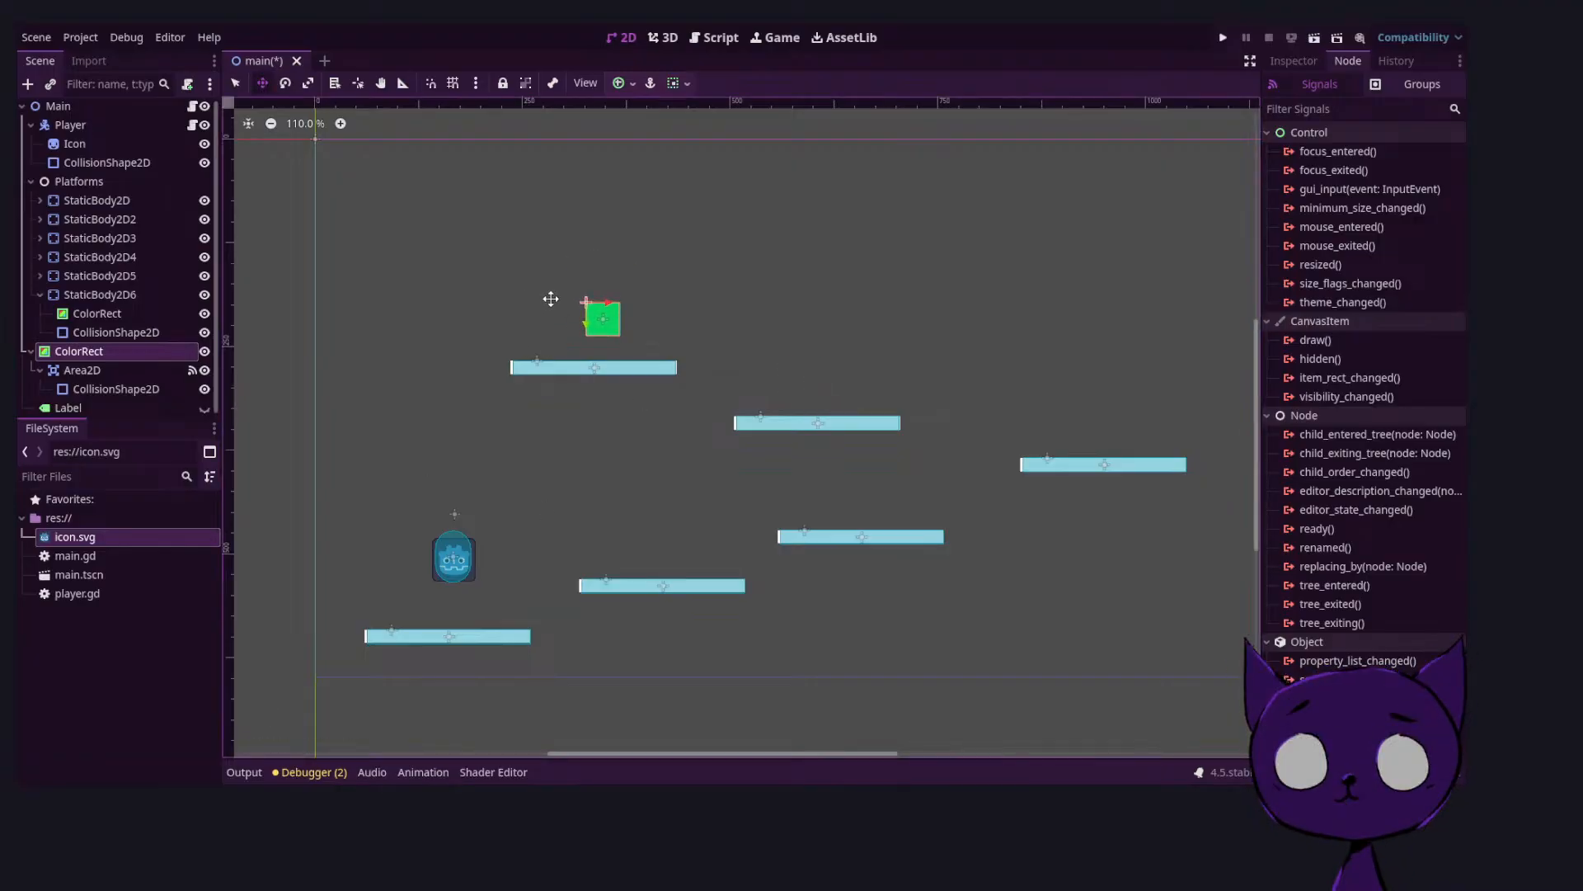
{"action": "left_click", "coordinate": [1223, 37]}
{"action": "scroll", "coordinate": [151, 370], "scroll_direction": "down", "scroll_amount": 2}
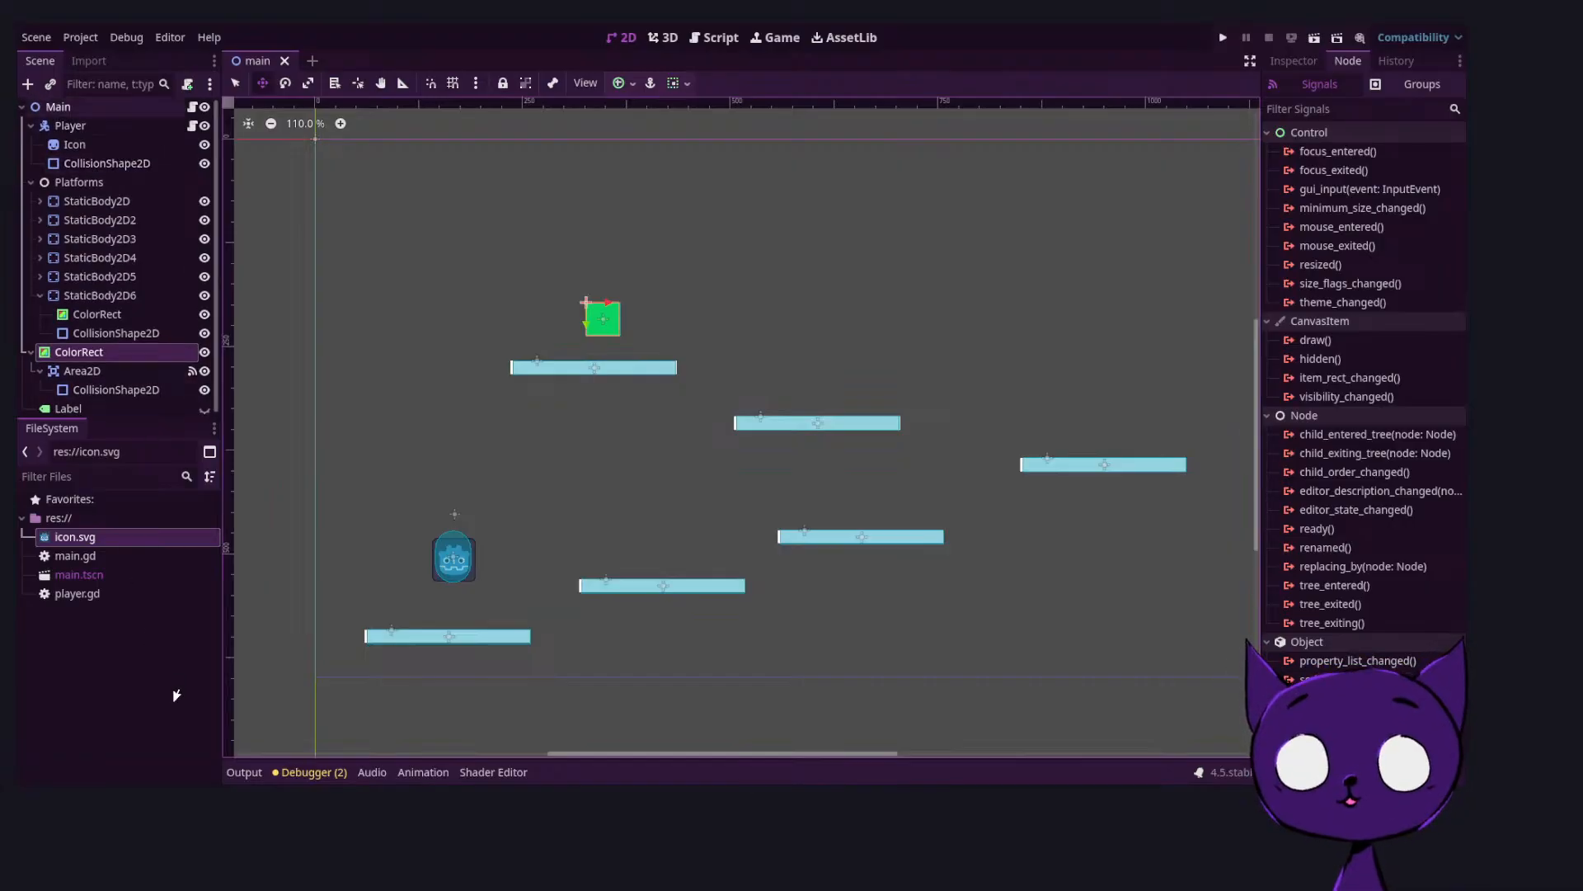
In main.gd, insert await get_tree().create_timer(5).timeout between show_win() and get_tree().reload_current_scene(), and save the script
{"action": "key", "text": "ctrl+F3"}
{"action": "key", "text": "Up"}
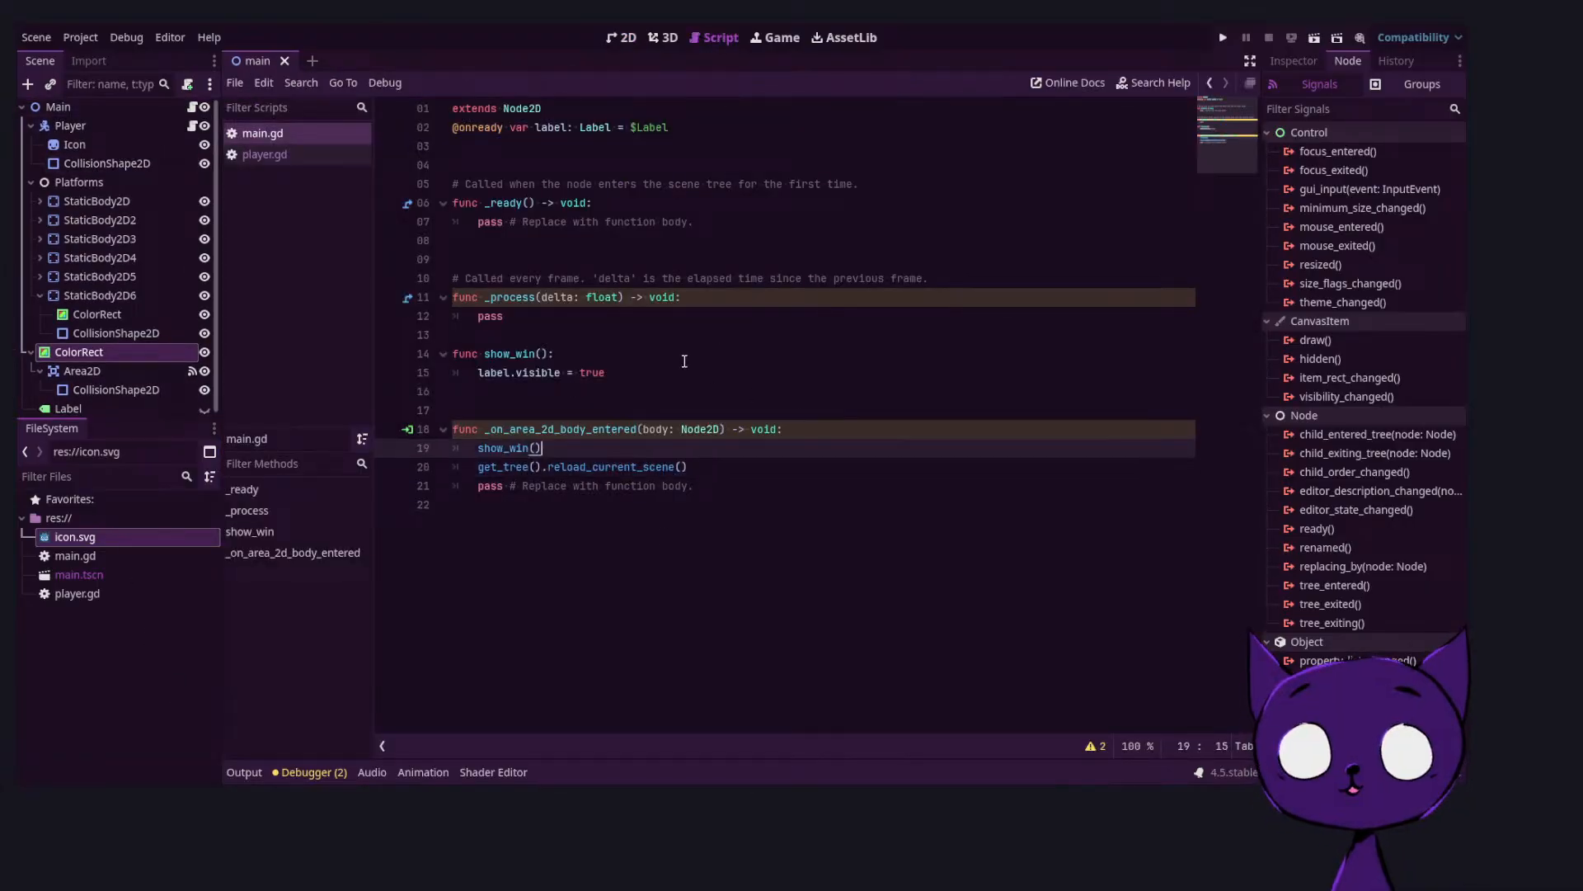
{"action": "key", "text": "Return"}
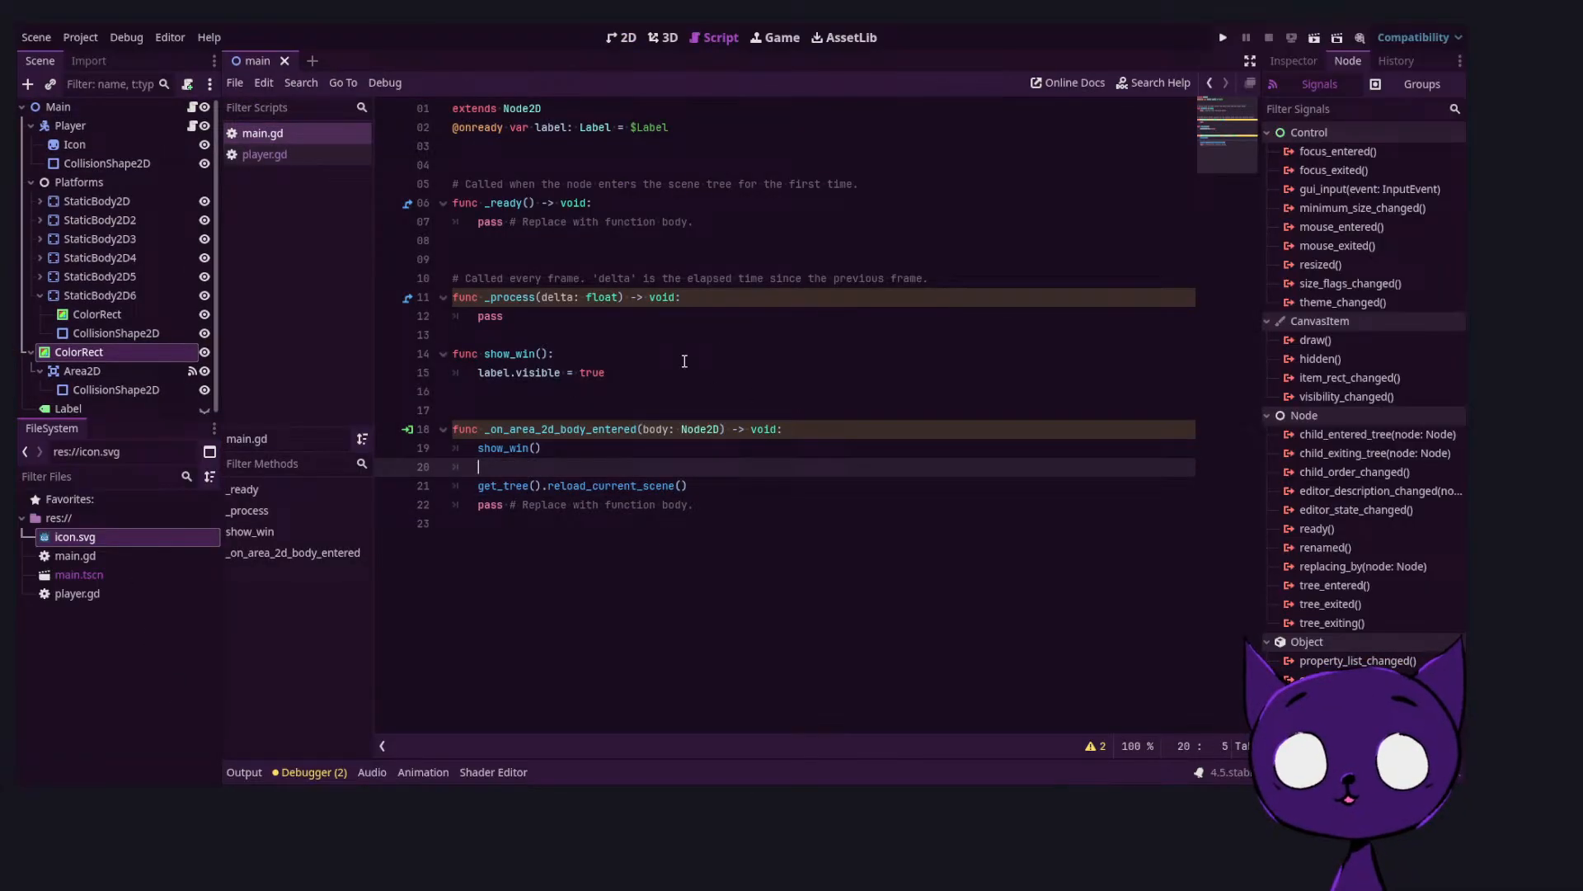
{"action": "type", "text": "ge"}
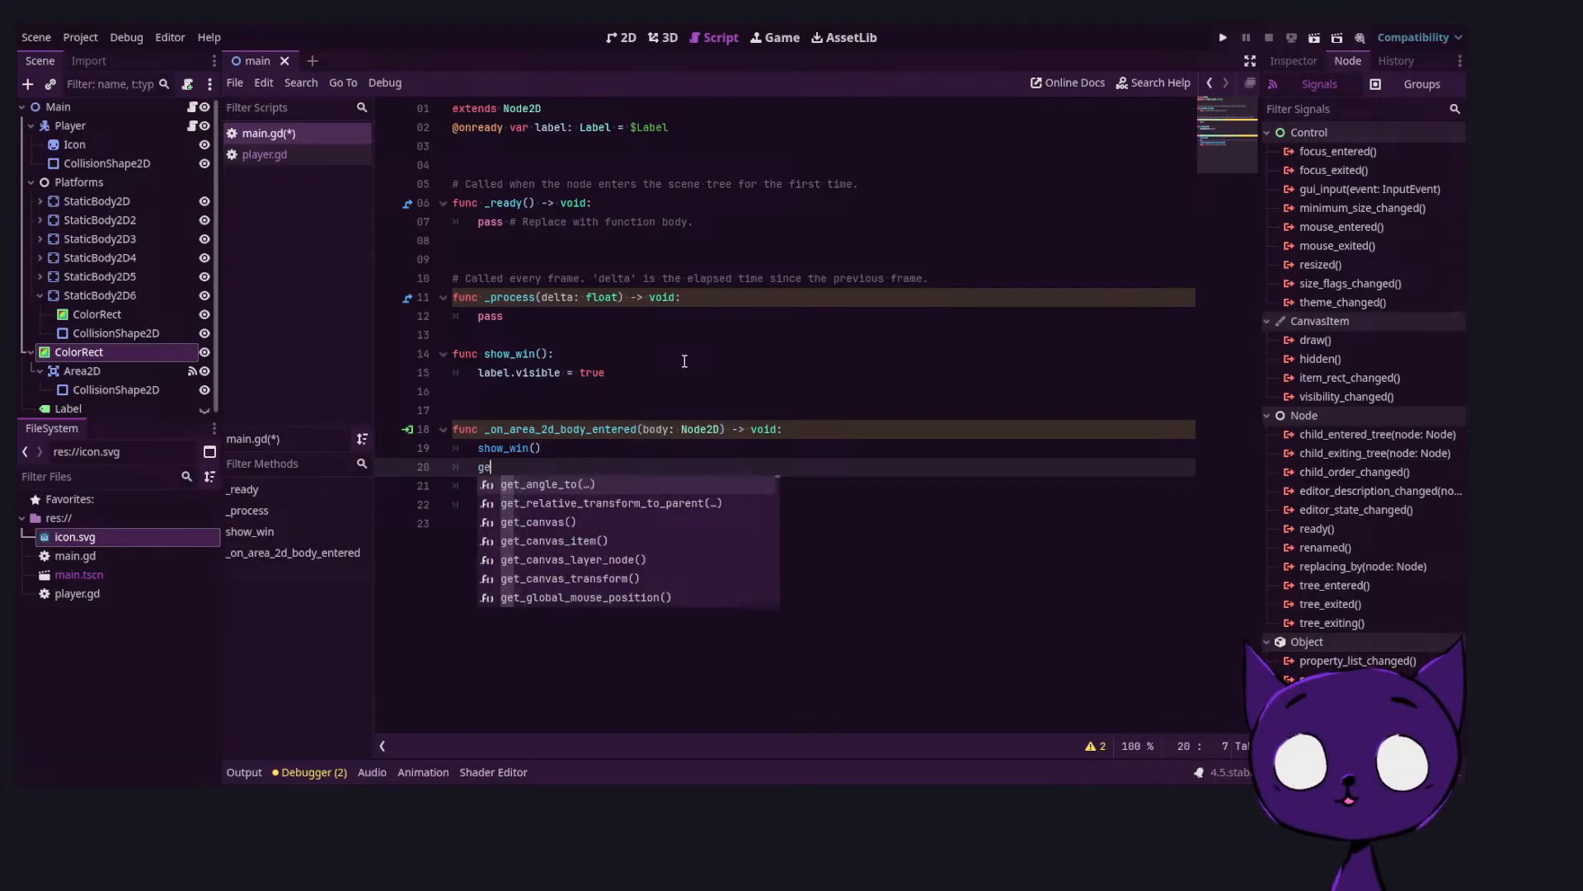
{"action": "key", "text": "BackSpace"}
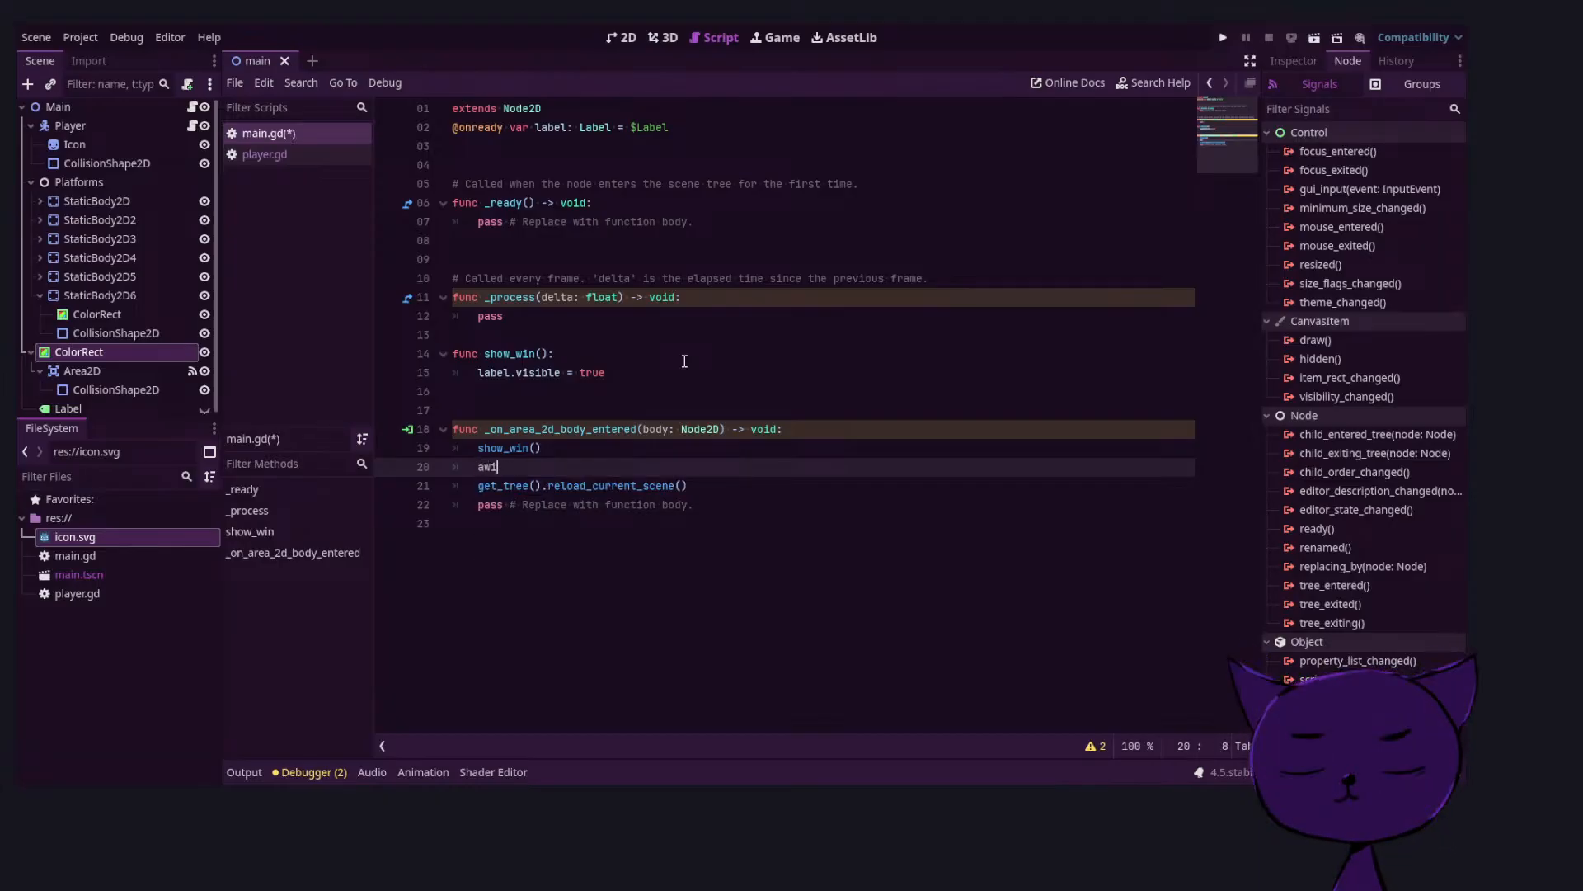
{"action": "type", "text": "await ge"}
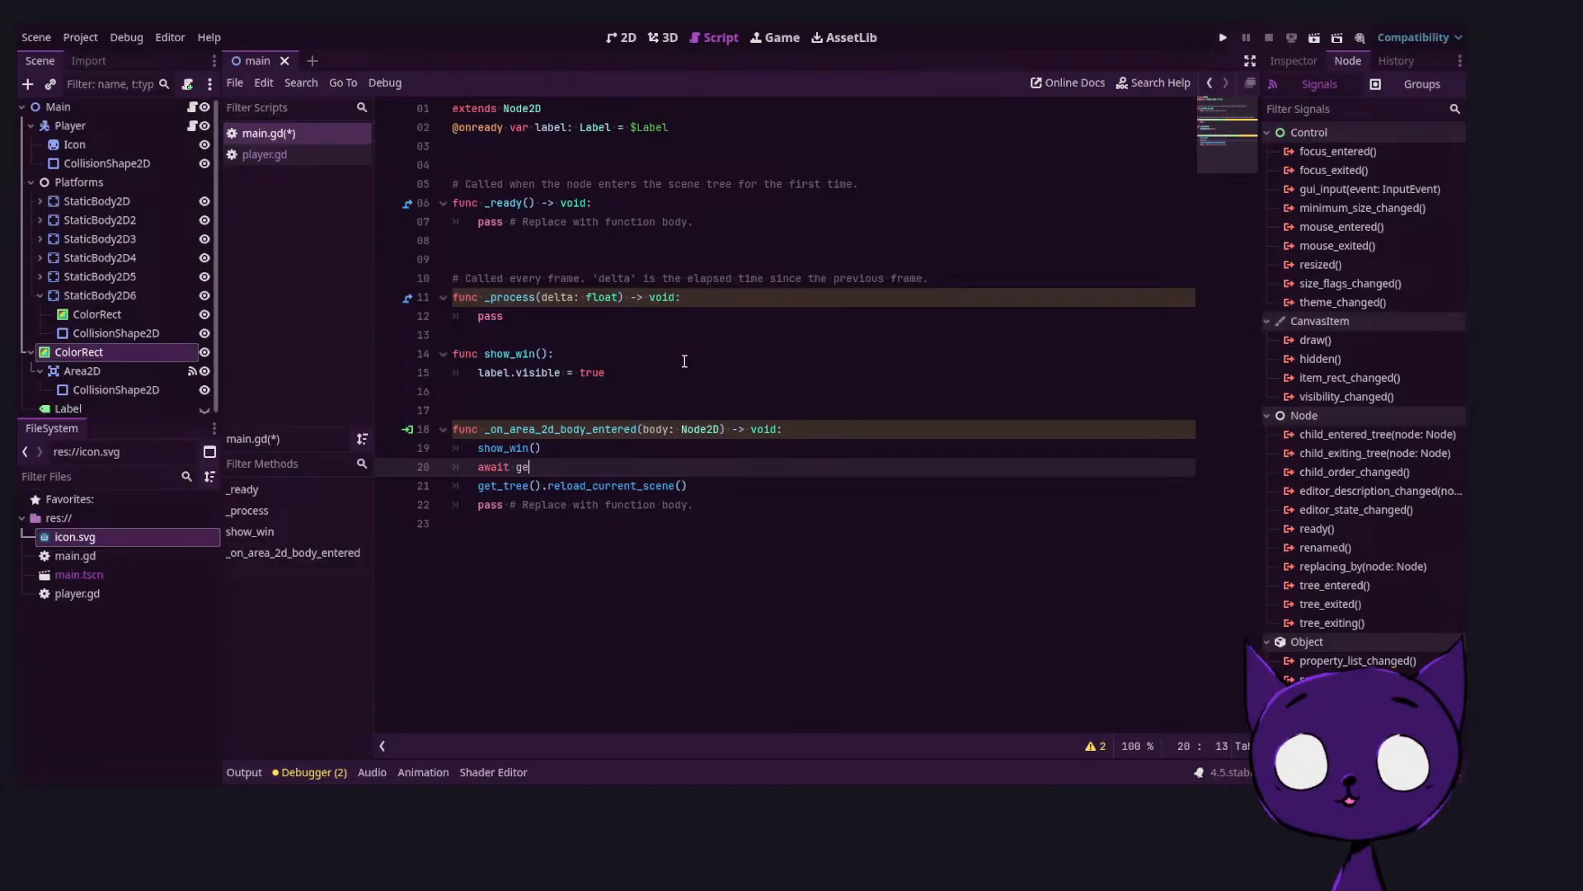
{"action": "type", "text": "t_tre"}
{"action": "key", "text": "Return"}
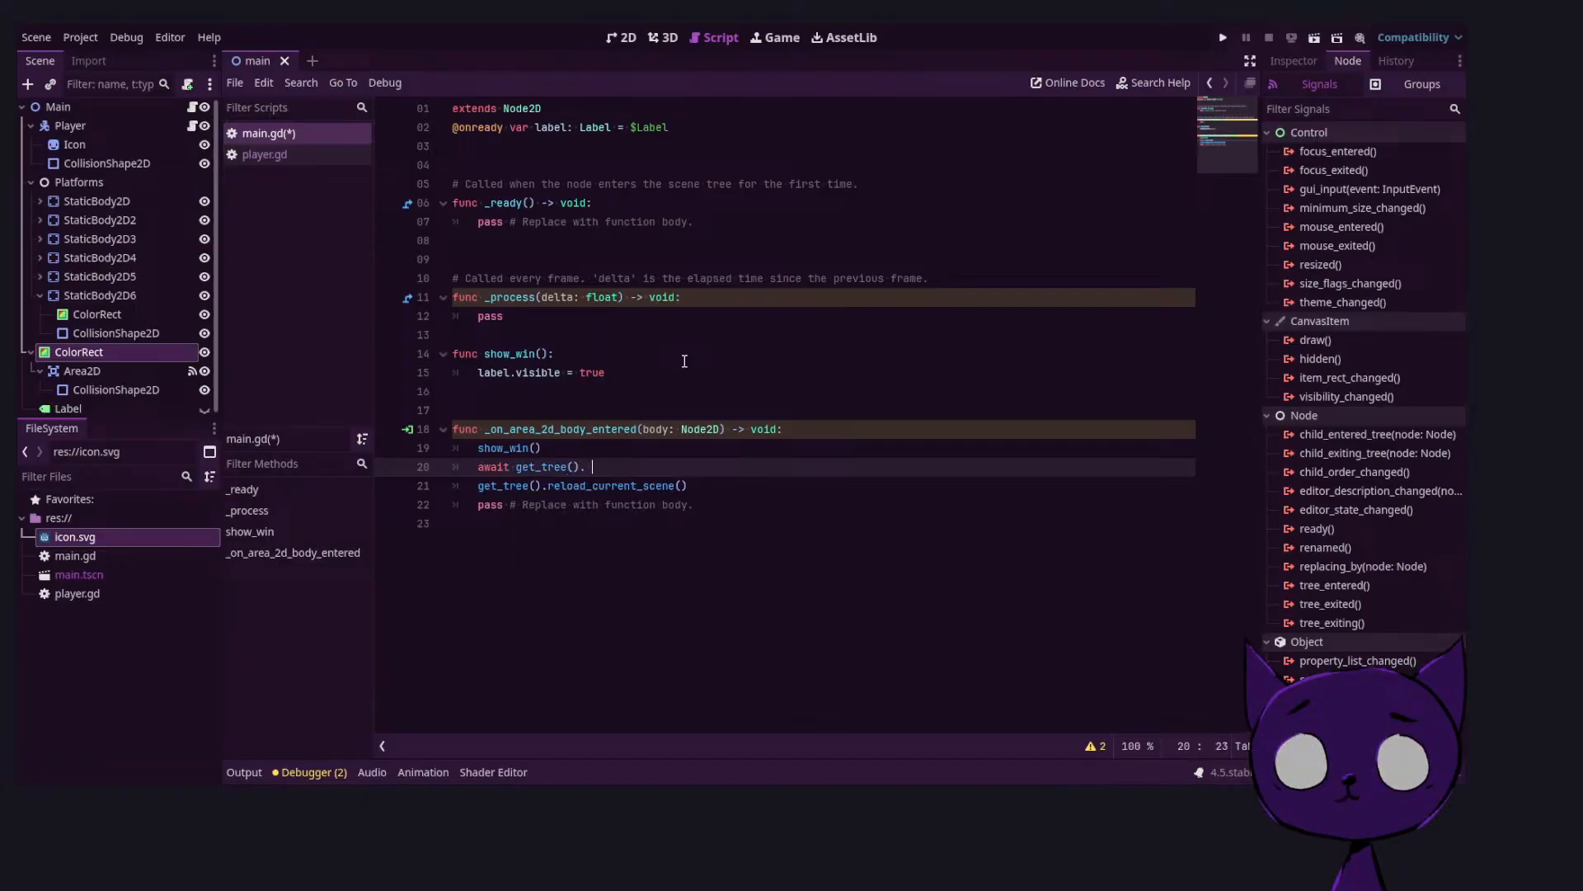
{"action": "type", "text": "."}
{"action": "key", "text": "BackSpace"}
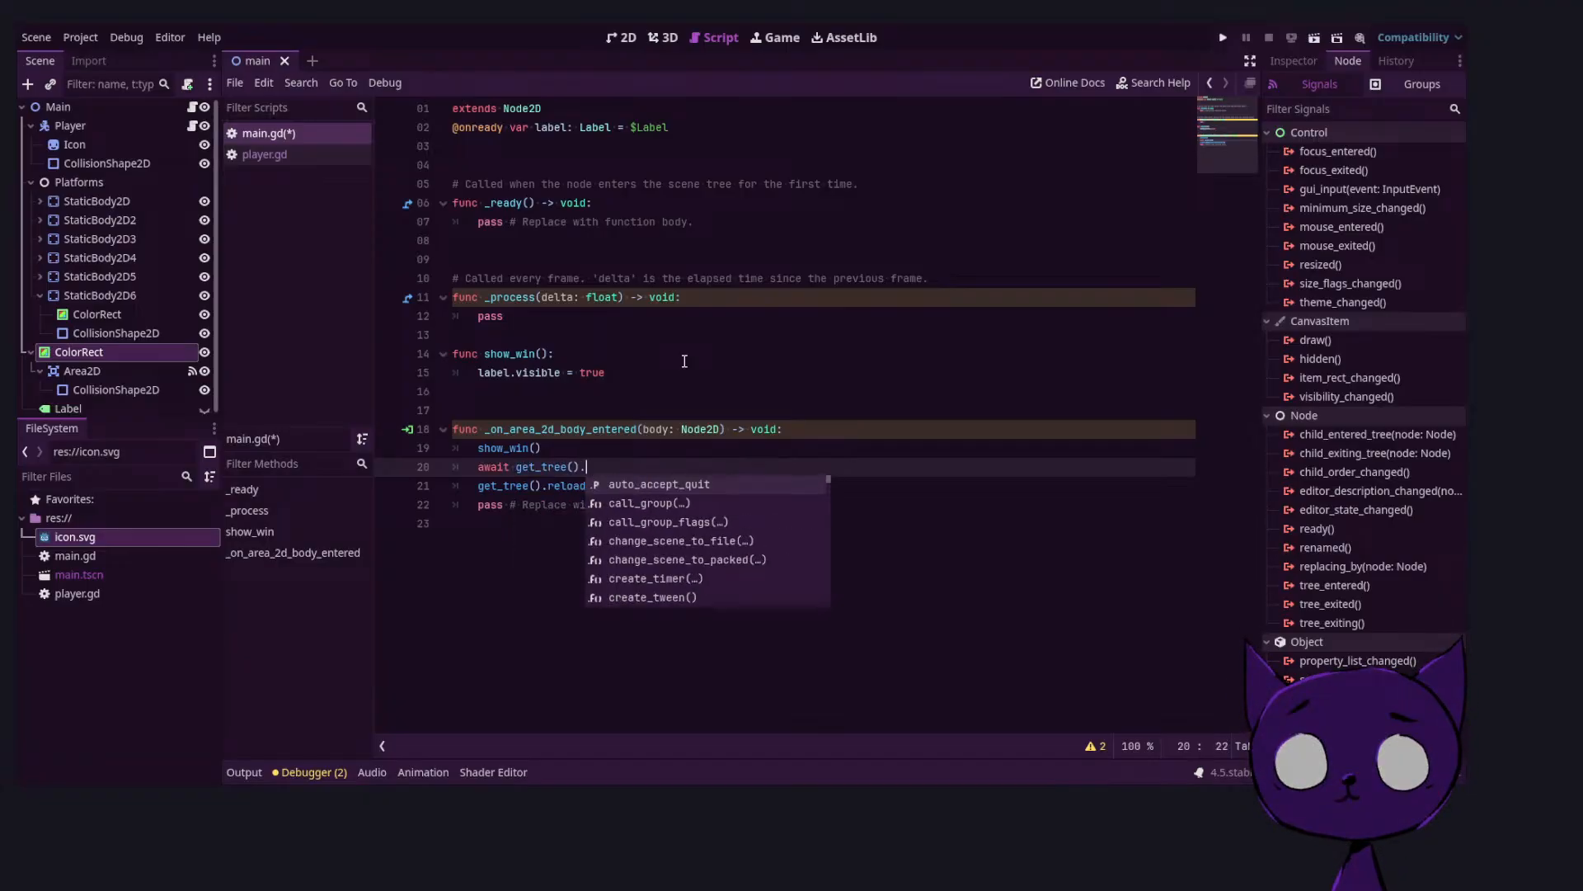
{"action": "type", "text": "cre"}
{"action": "key", "text": "Return"}
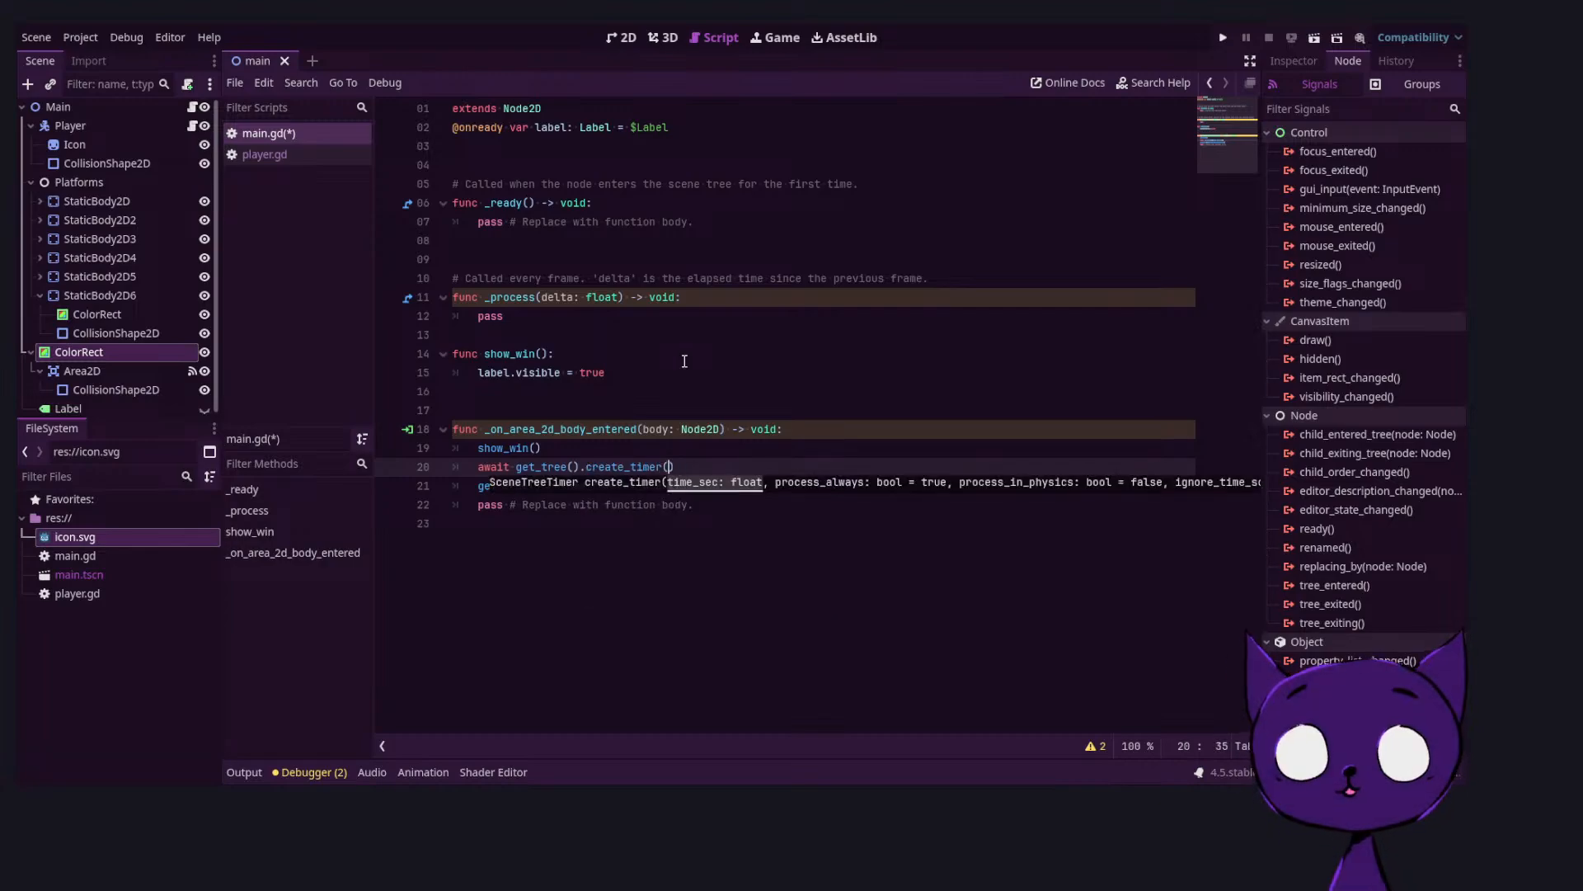
{"action": "type", "text": "5)."}
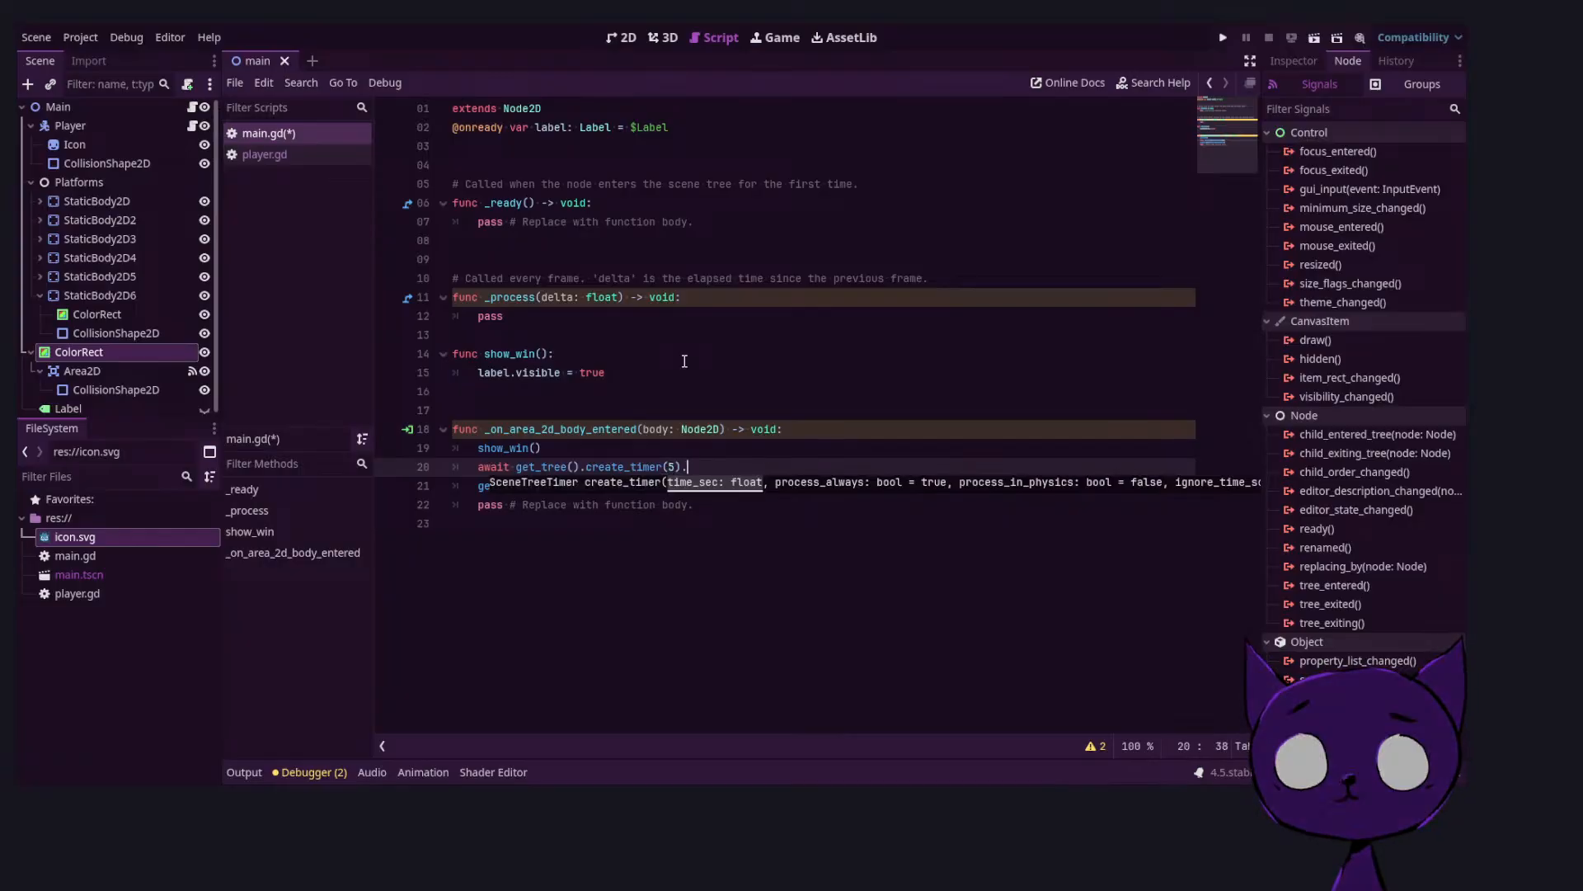
{"action": "type", "text": "time"}
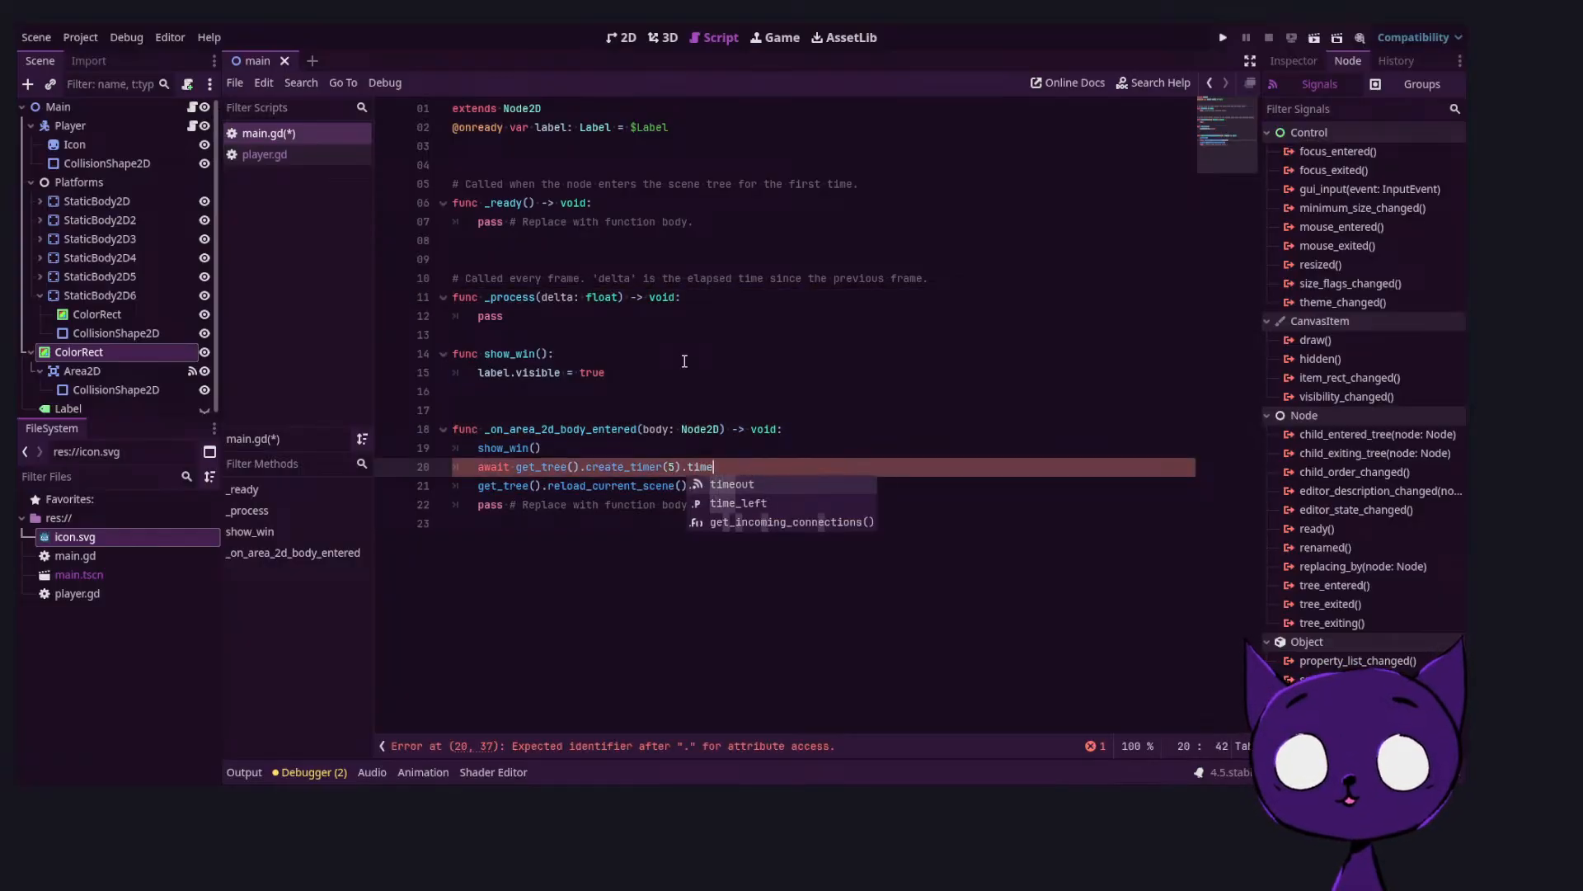
{"action": "key", "text": "Return"}
{"action": "key", "text": "ctrl+s"}
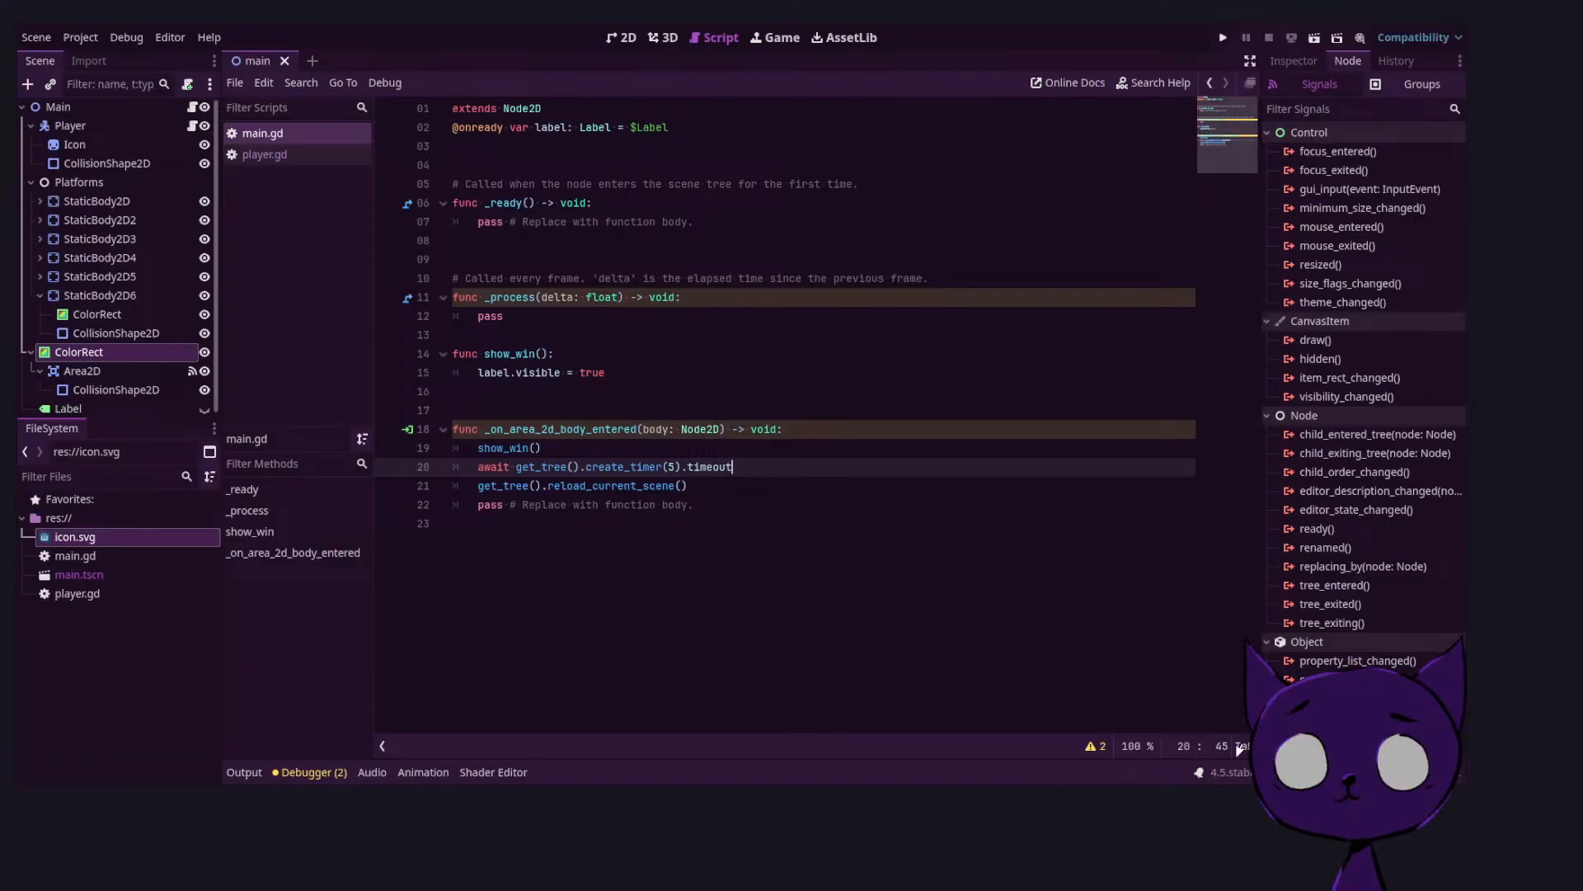
Run the project and jump the player up the platforms to the green goal to test the delayed reload
{"action": "key", "text": "F5"}
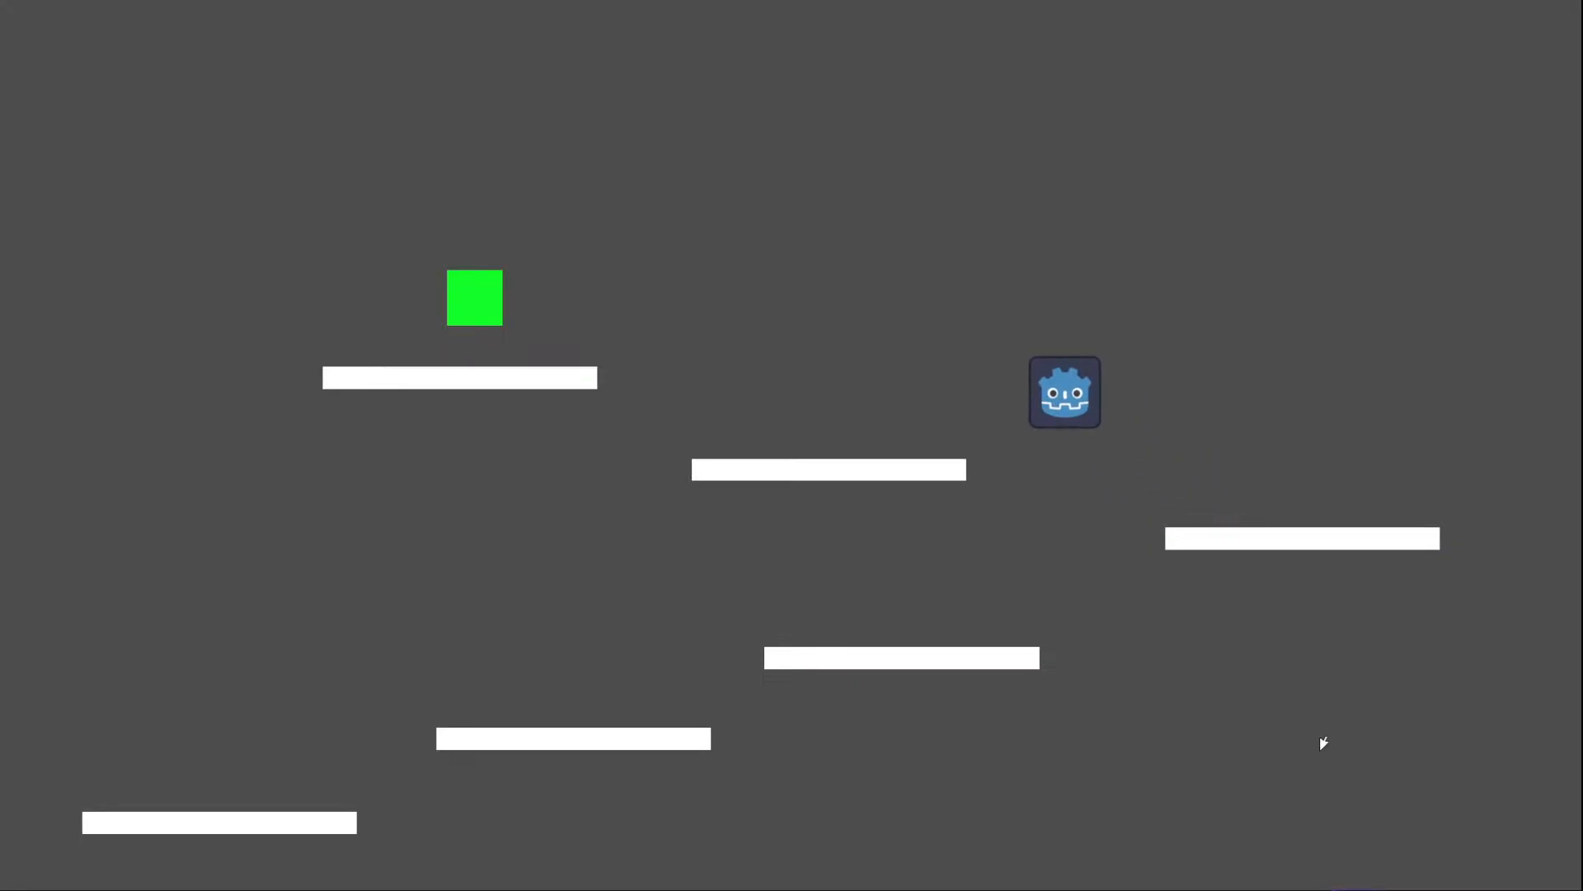
{"action": "key", "text": "Left"}
{"action": "key", "text": "space"}
{"action": "key", "text": "space"}
{"action": "key", "text": "Right"}
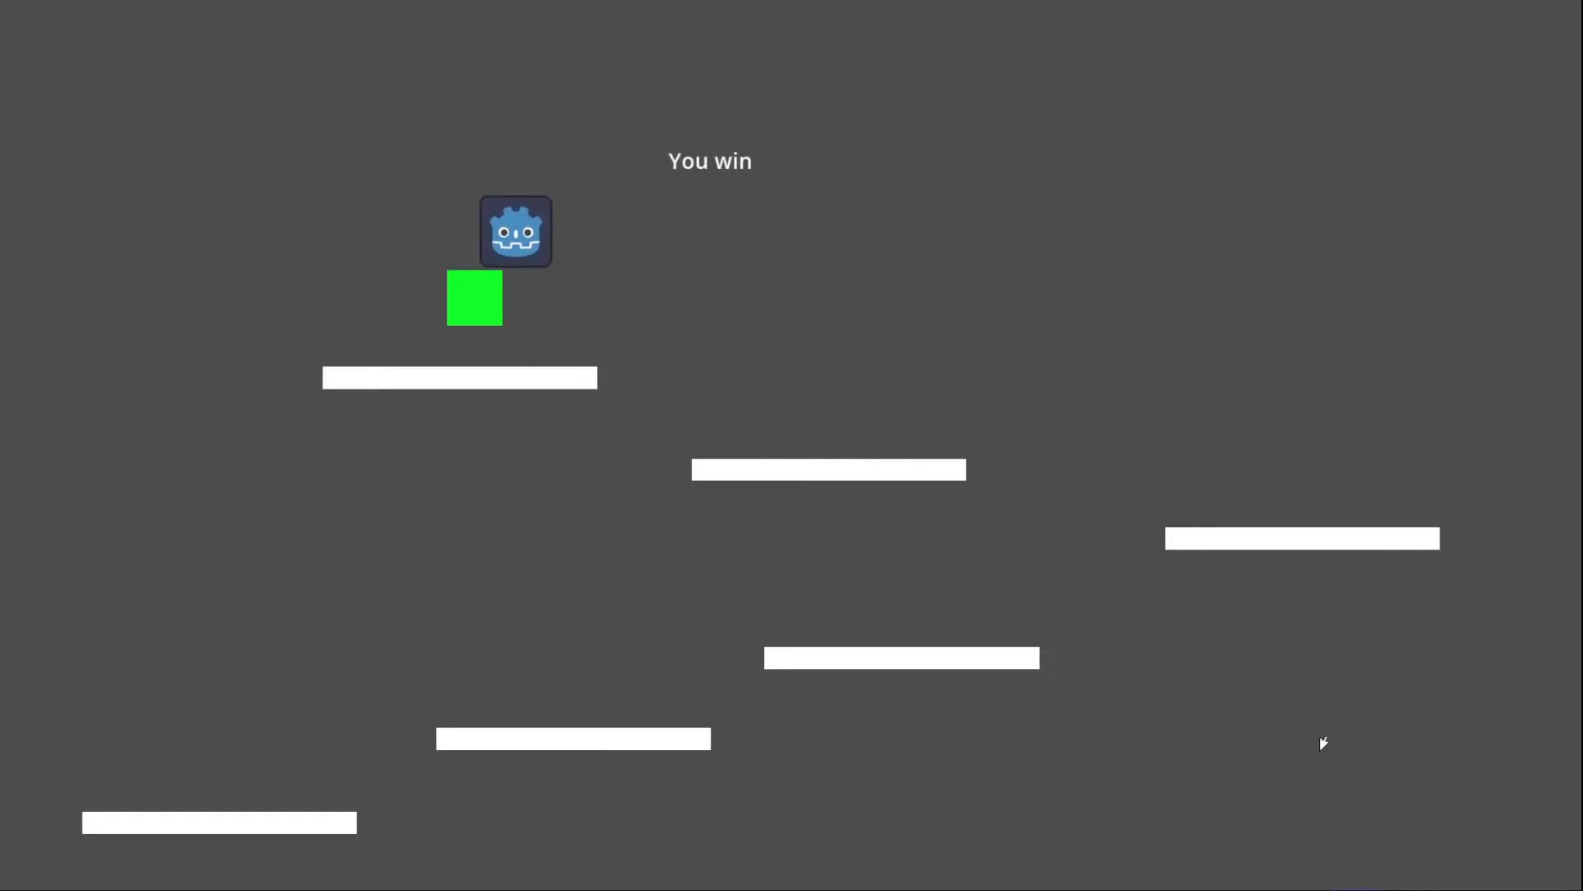
{"action": "key", "text": "Right"}
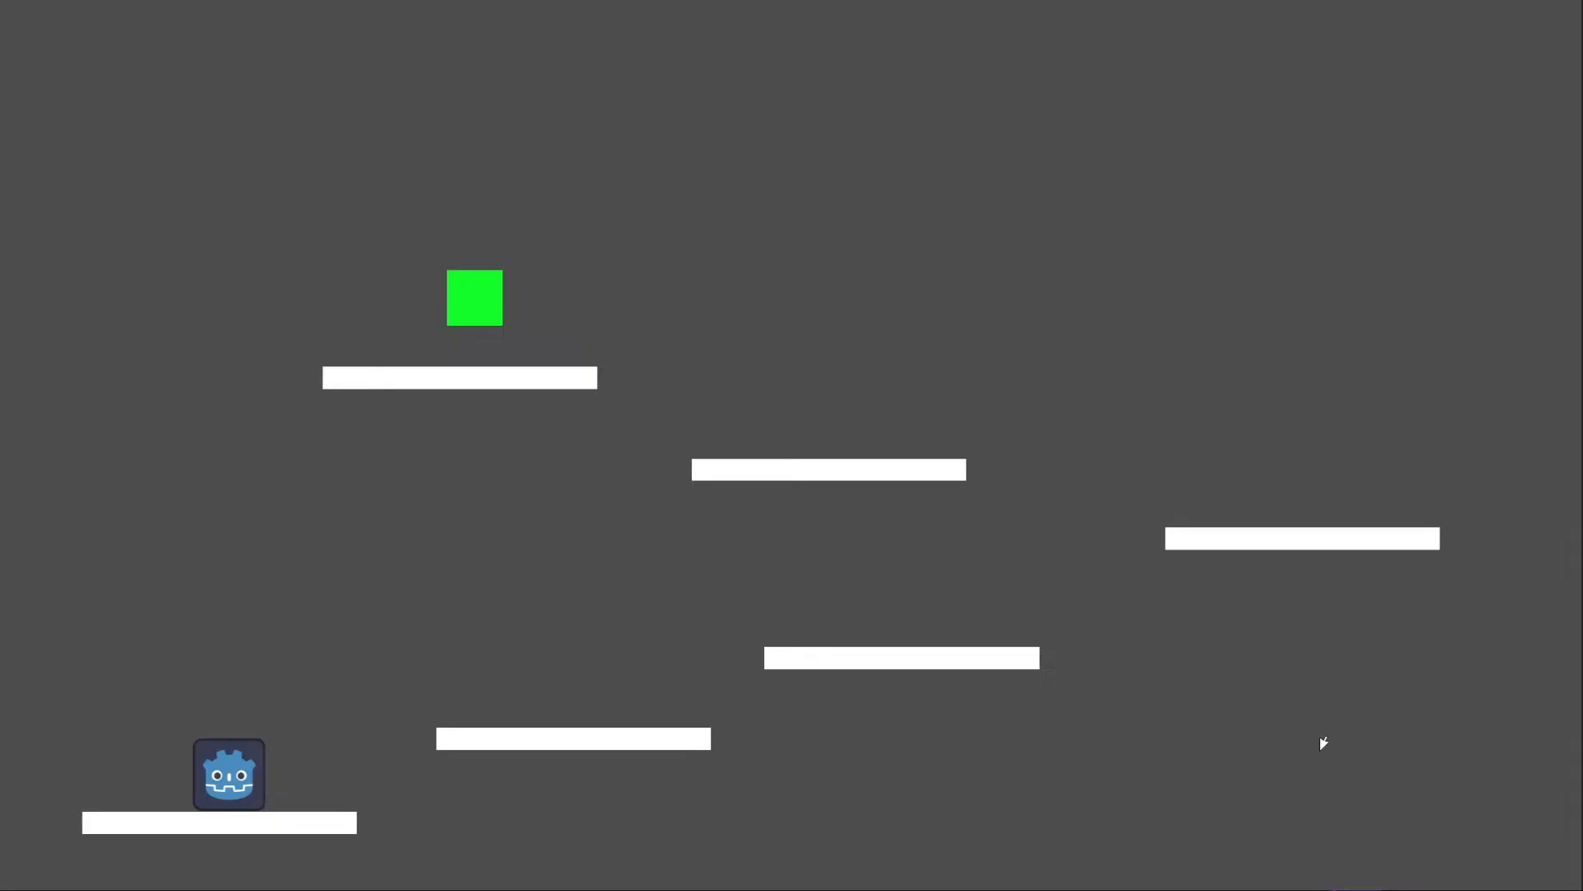
Play the reloaded level again, jumping across all platforms to the goal, and end the test run
{"action": "key", "text": "Right"}
{"action": "key", "text": "space"}
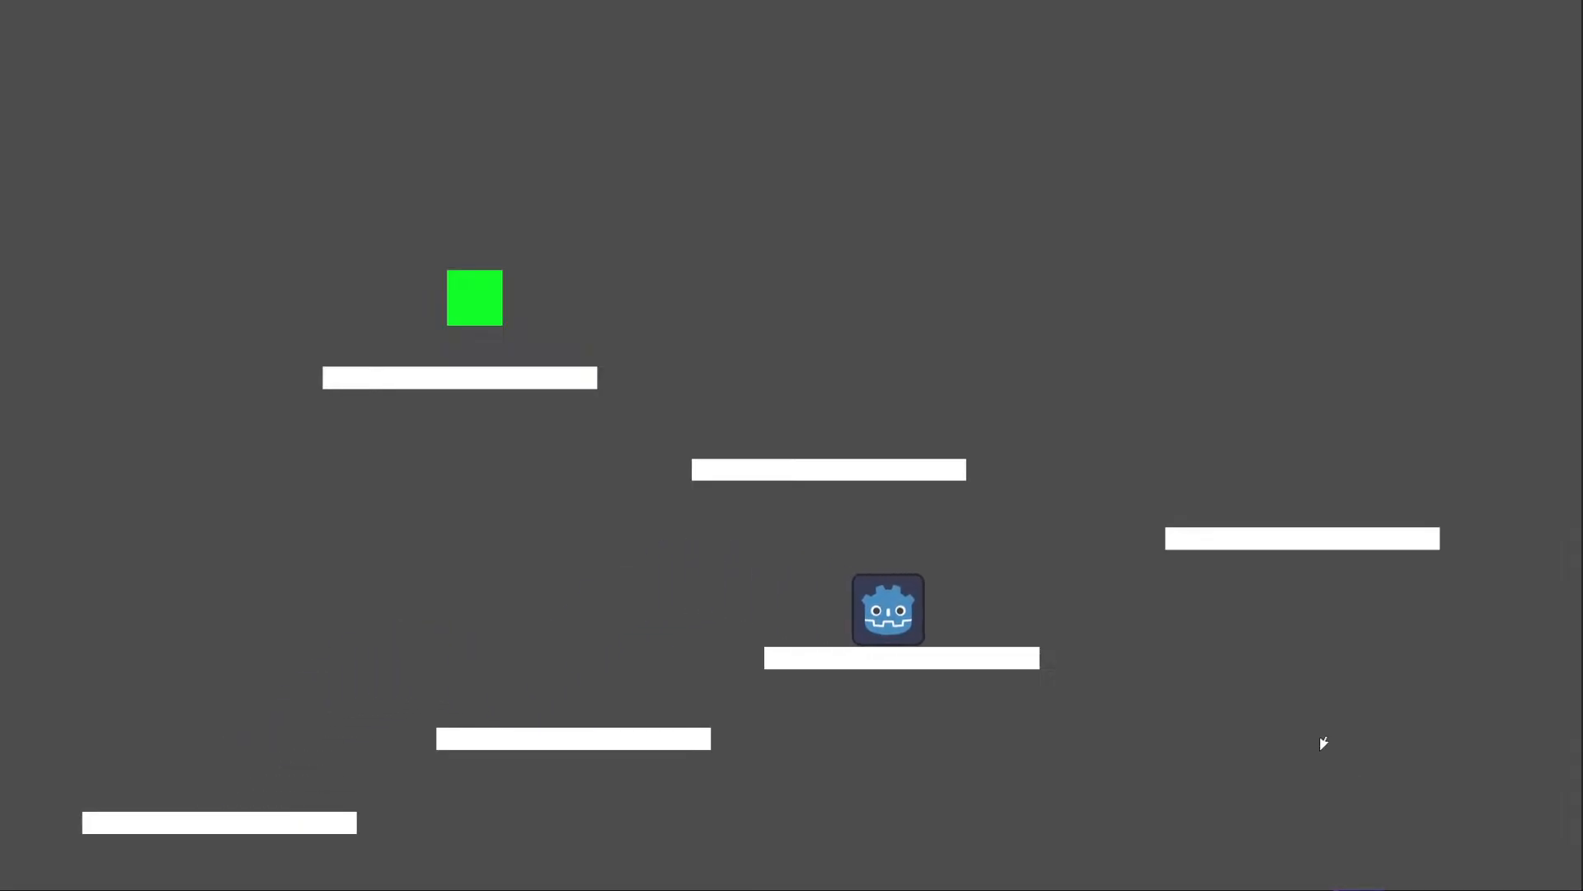
{"action": "key", "text": "Right"}
{"action": "key", "text": "space"}
{"action": "key", "text": "Left"}
{"action": "key", "text": "Right"}
{"action": "key", "text": "space"}
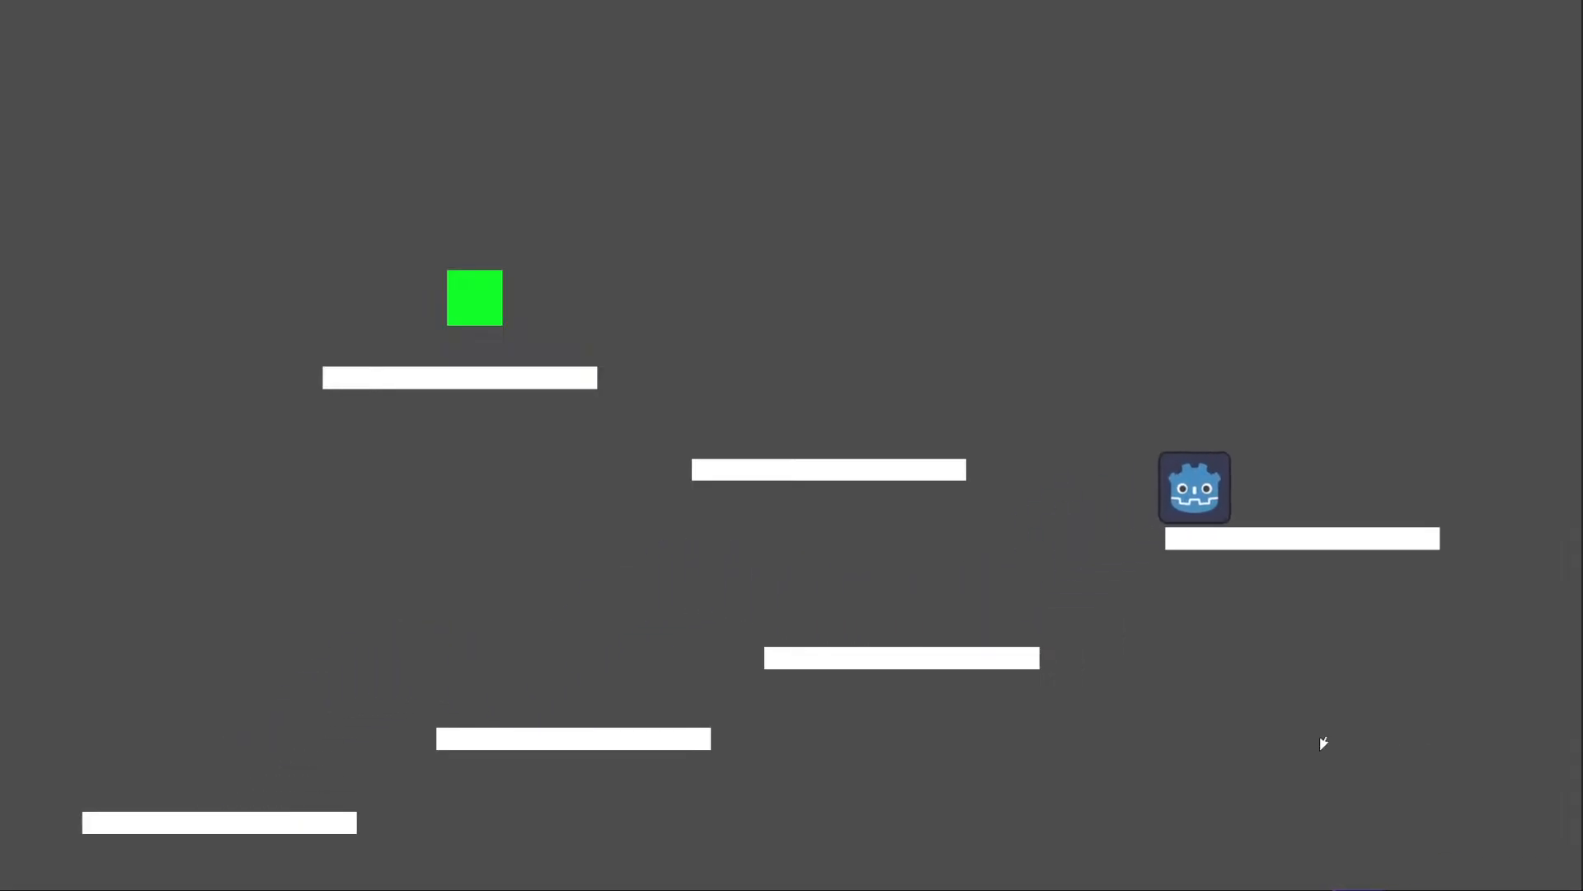
{"action": "key", "text": "Left"}
{"action": "key", "text": "space"}
{"action": "key", "text": "space"}
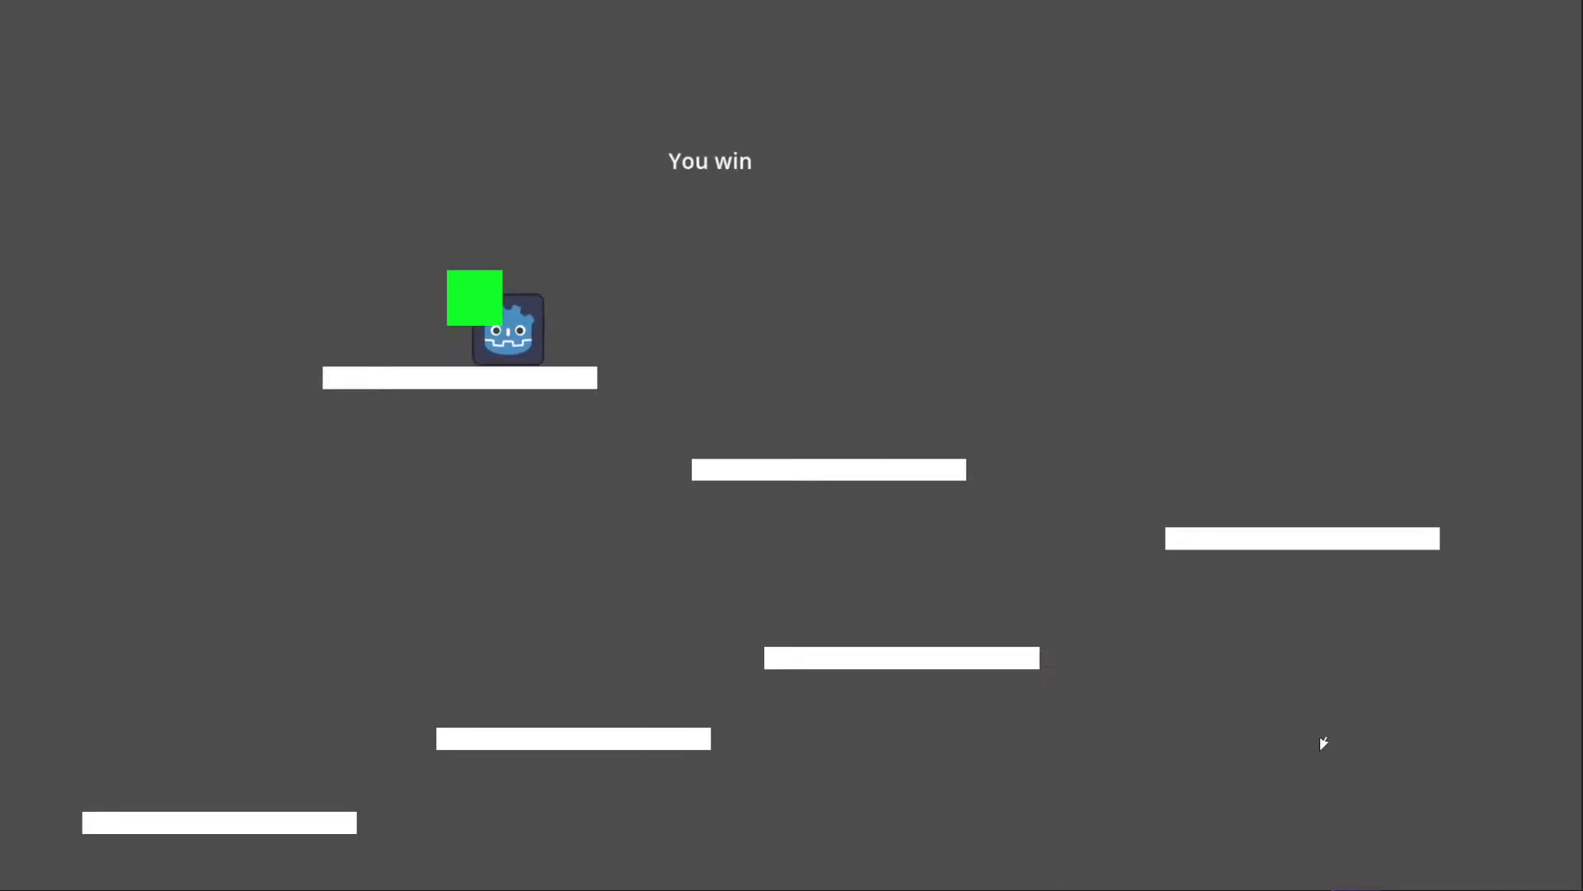
{"action": "key", "text": "Right"}
{"action": "key", "text": "space"}
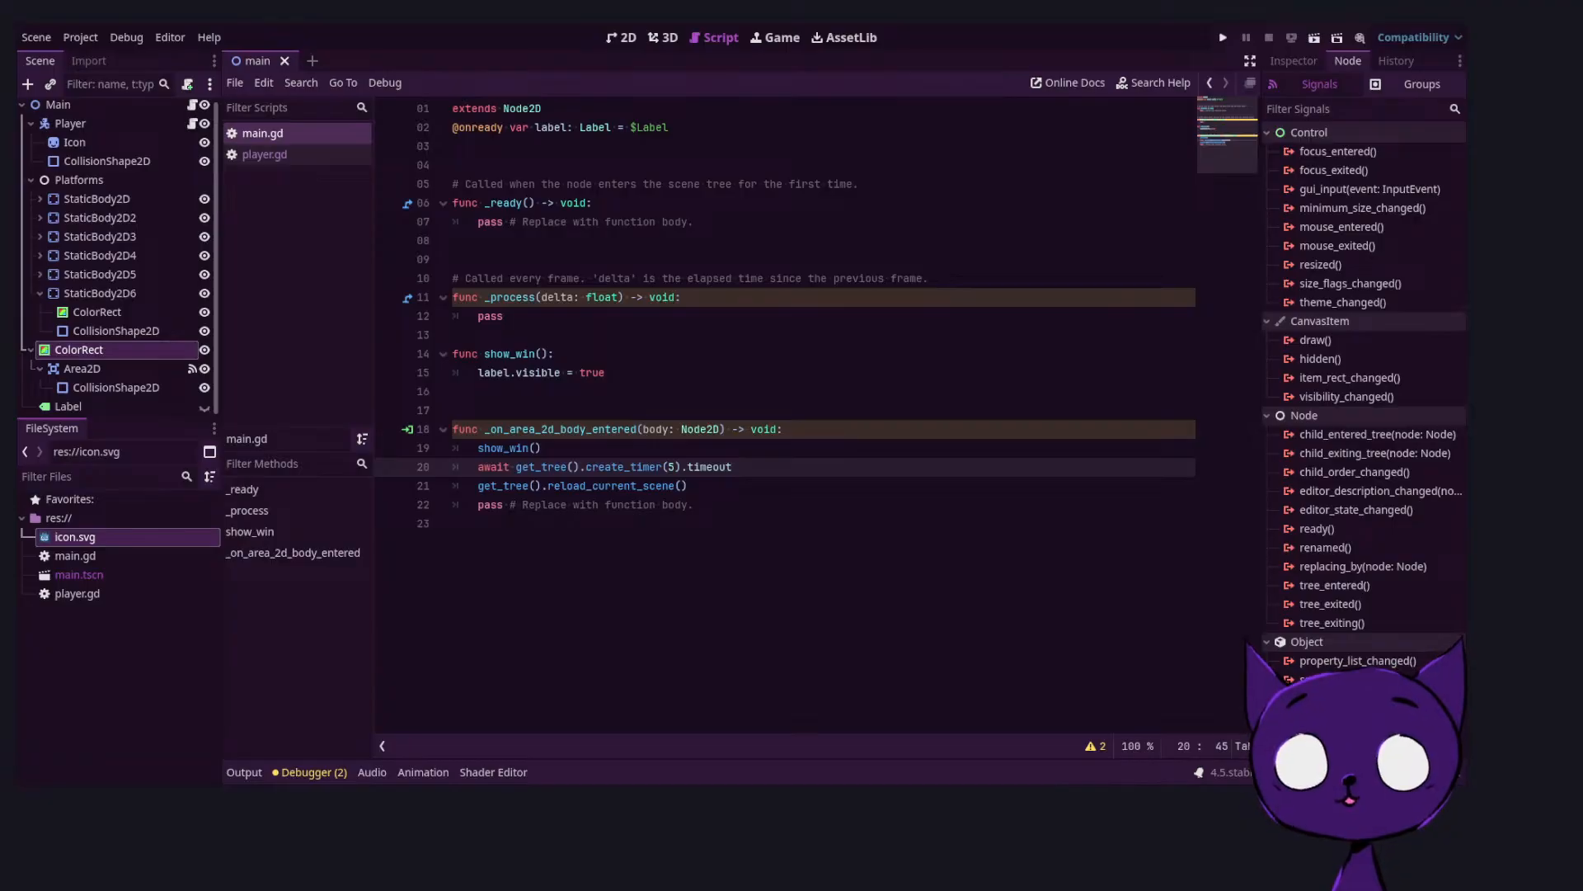
Review the TODO note in Notepad, minimize it and return to the 2D view of the Godot scene
{"action": "key", "text": "alt+Tab"}
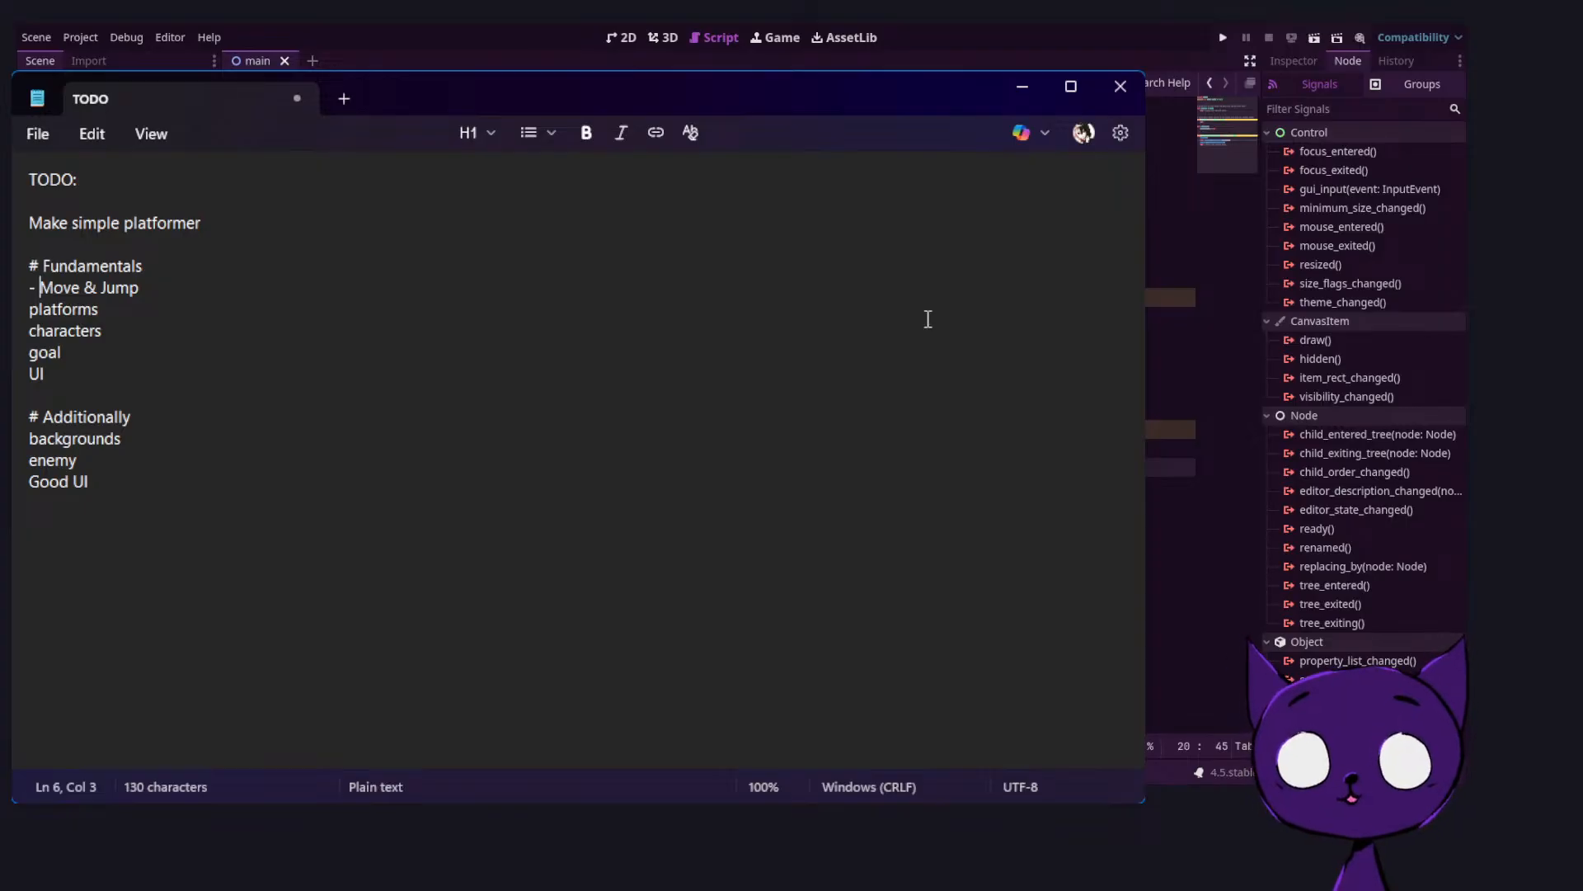
{"action": "left_click", "coordinate": [1022, 88]}
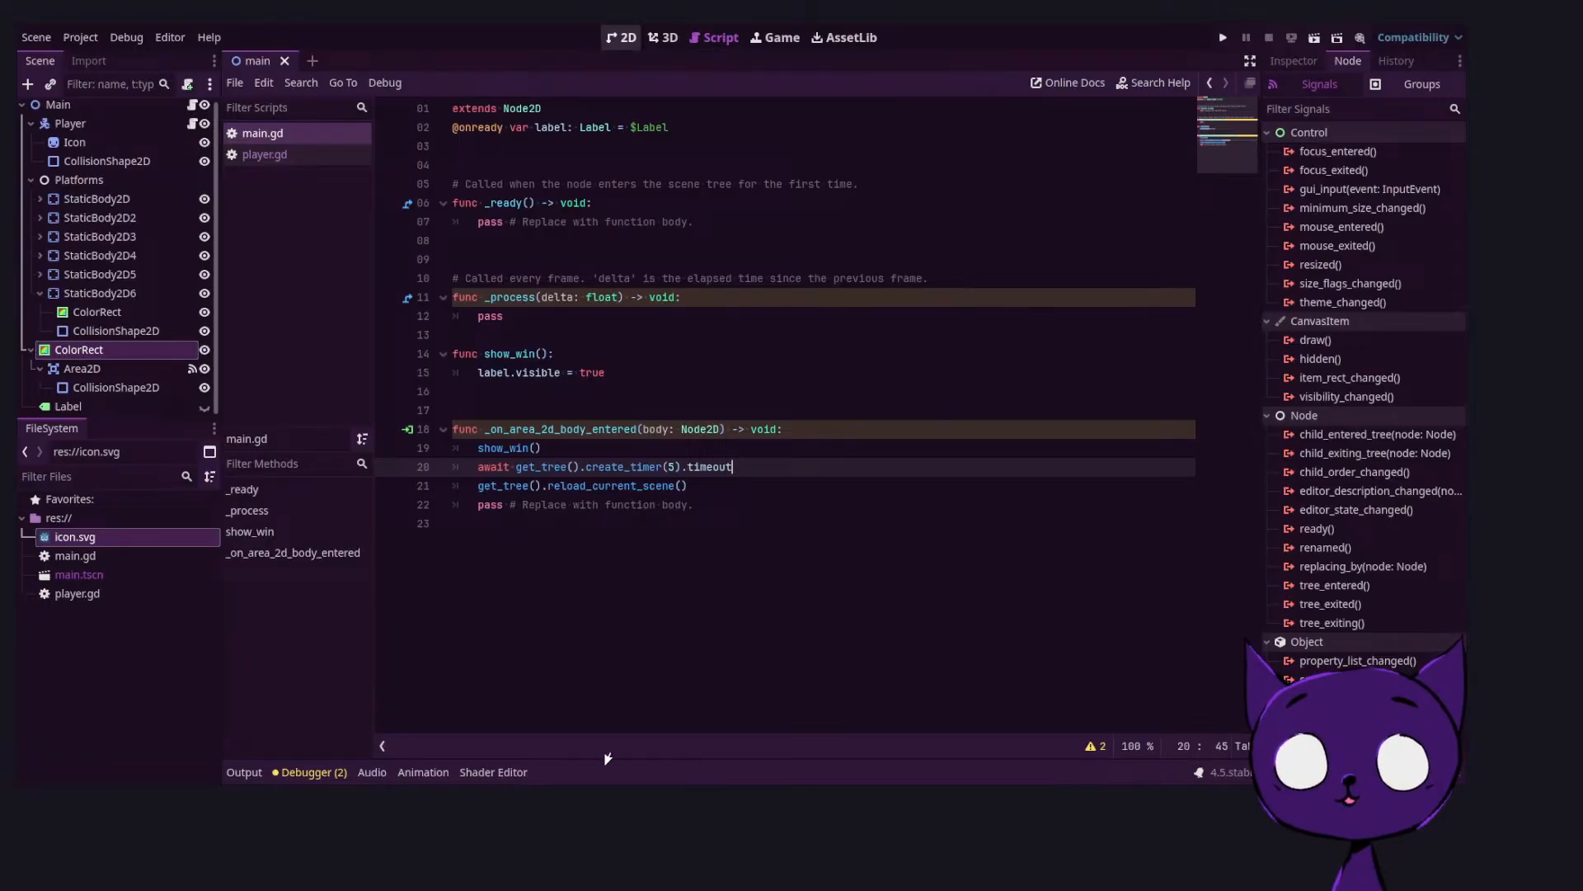
{"action": "key", "text": "ctrl+F1"}
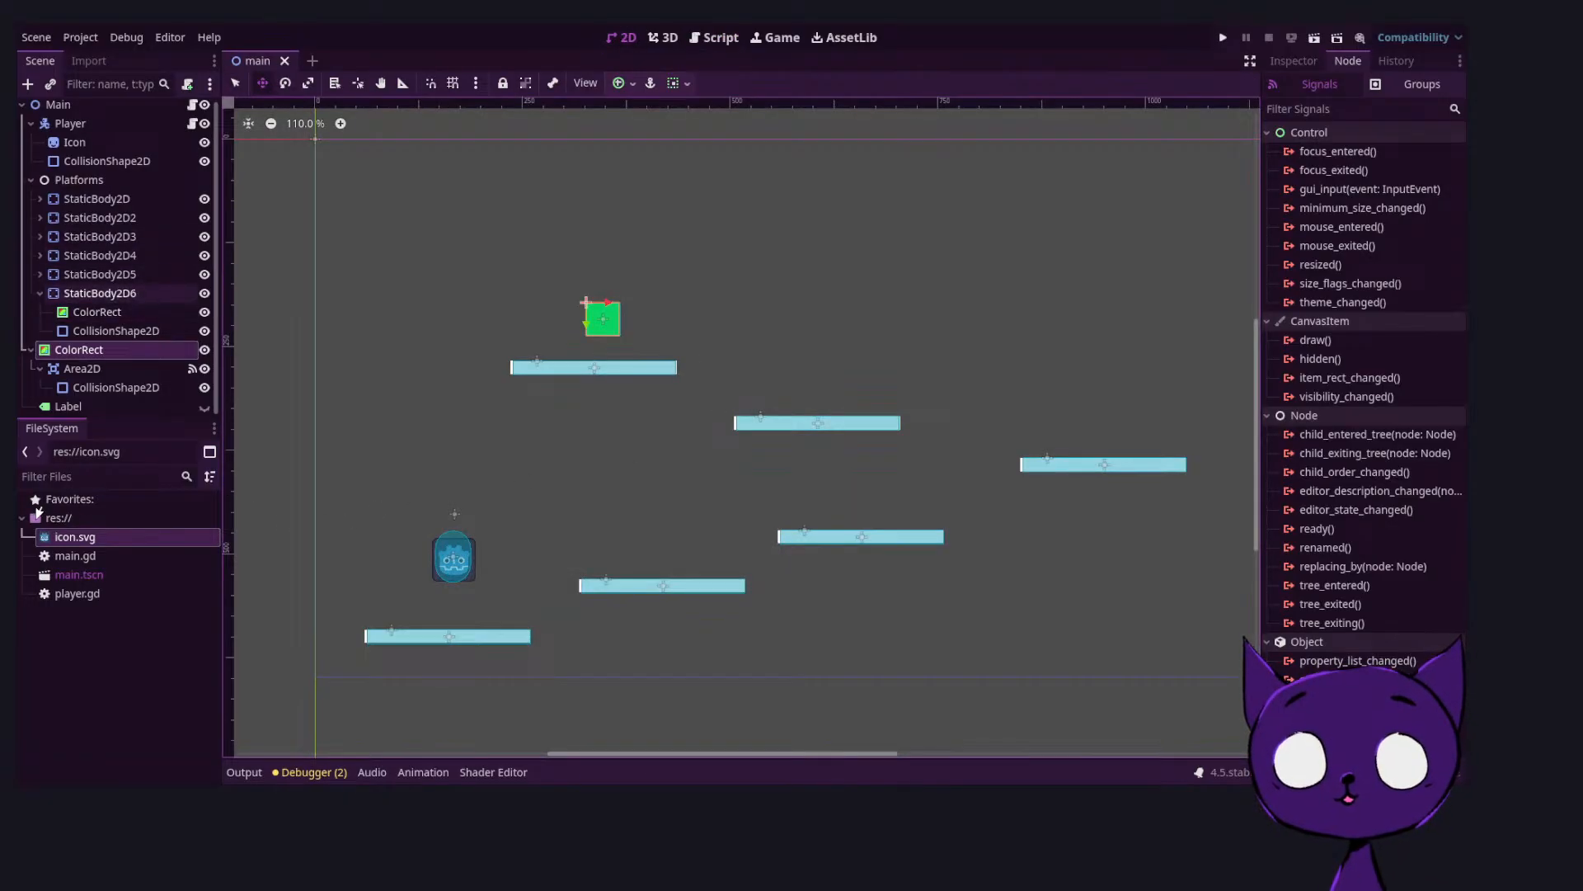
Expand the collapsed platform nodes StaticBody2D through StaticBody2D5 in the scene tree to expose their ColorRect children
{"action": "left_click", "coordinate": [40, 273]}
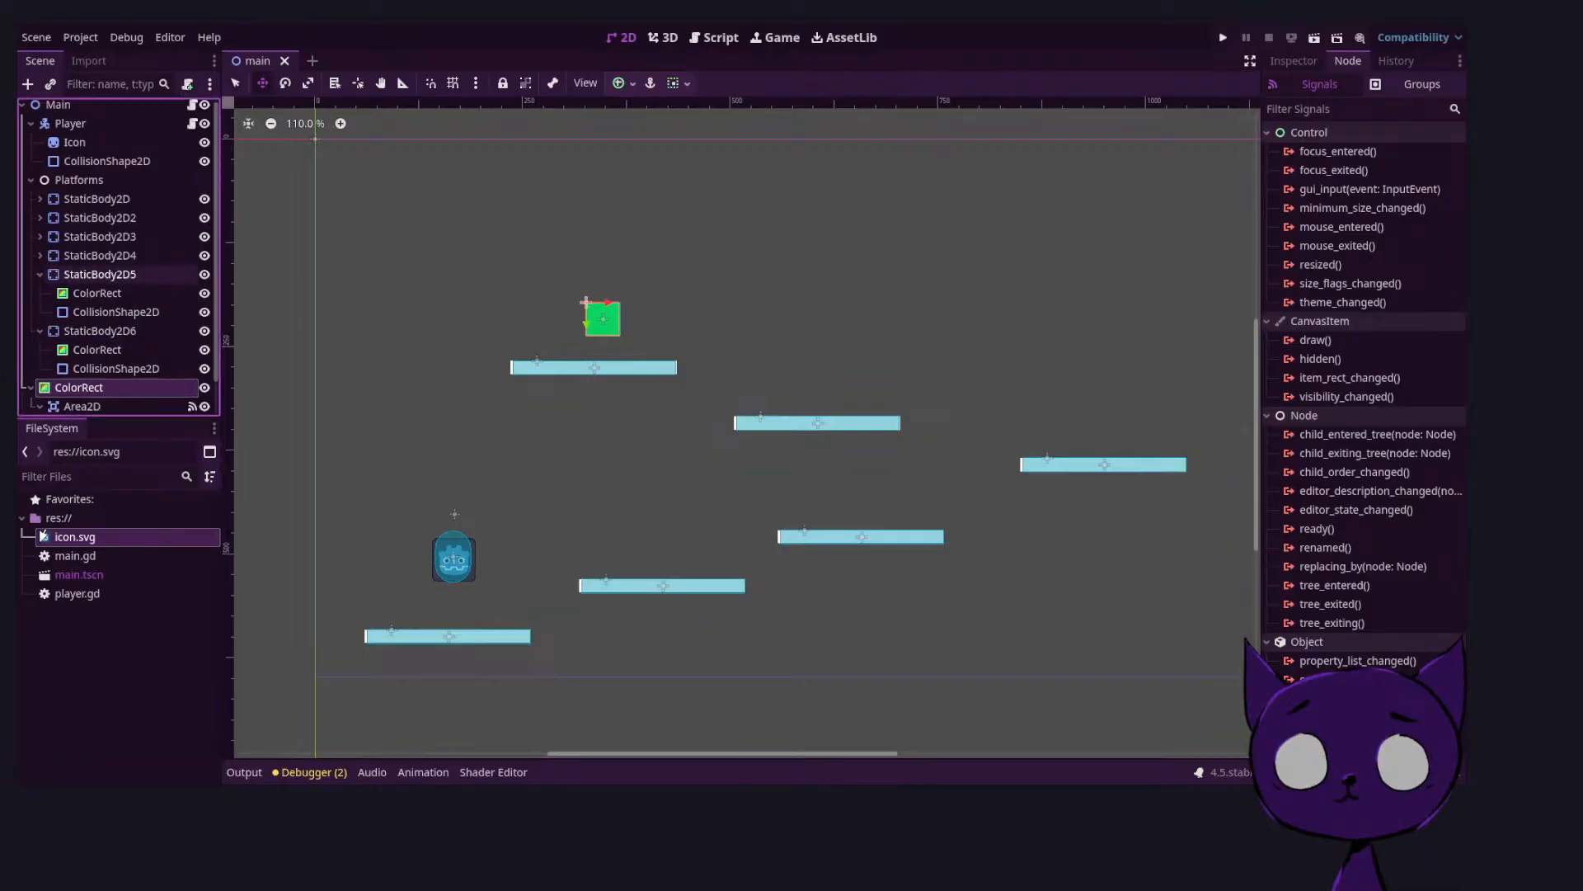
{"action": "left_click", "coordinate": [39, 273]}
{"action": "left_click", "coordinate": [40, 273]}
{"action": "left_click", "coordinate": [39, 255]}
{"action": "key", "text": "Up"}
{"action": "key", "text": "Right"}
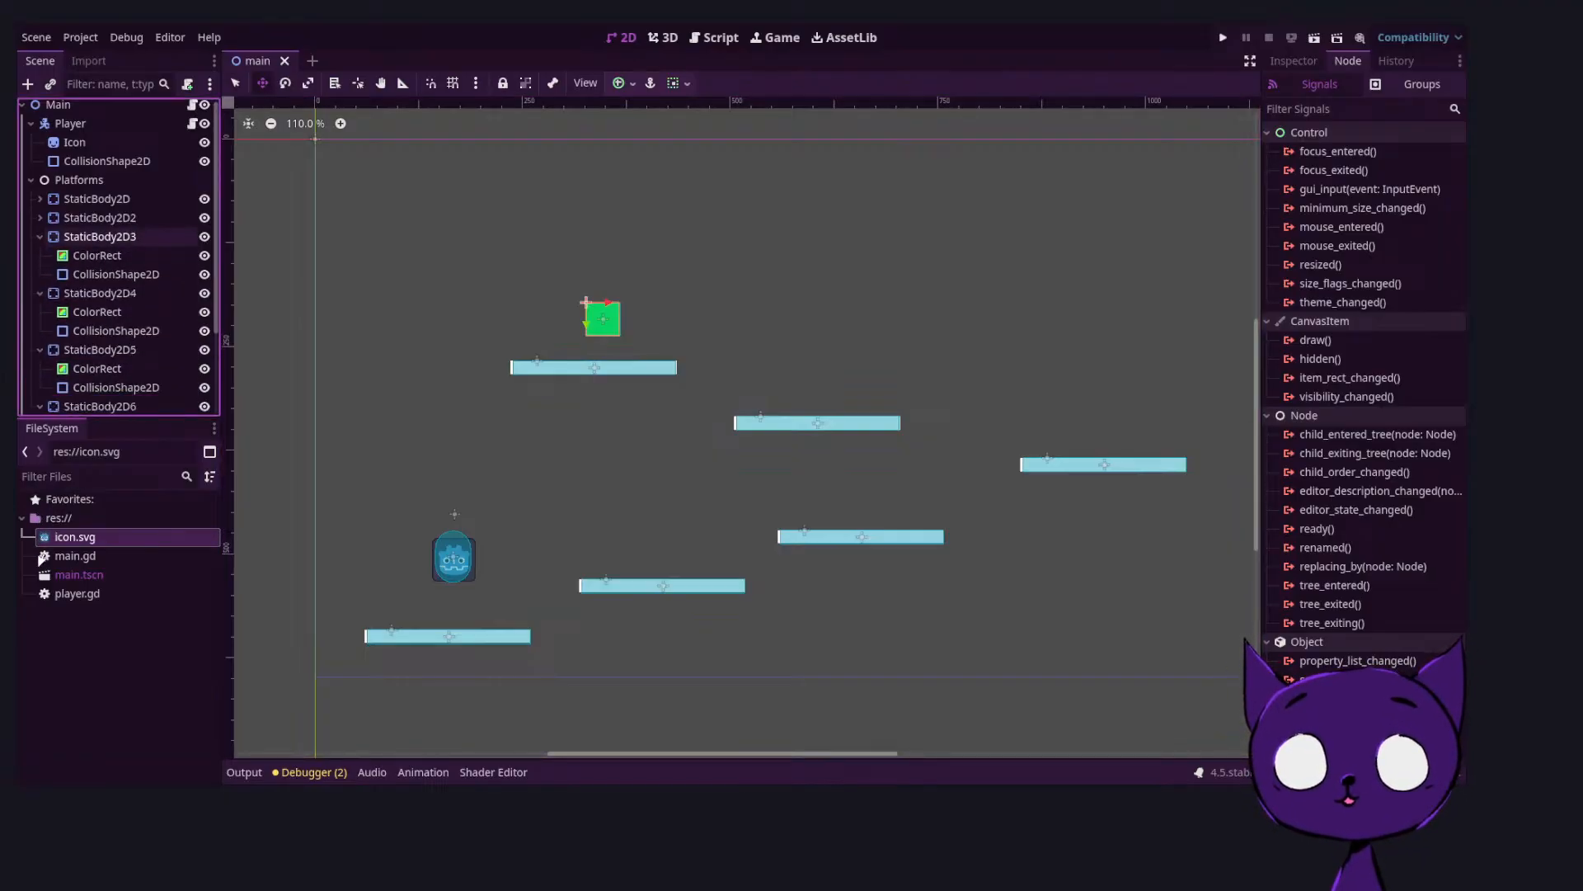
{"action": "key", "text": "Up"}
{"action": "key", "text": "Right"}
{"action": "key", "text": "Up"}
{"action": "key", "text": "Right"}
{"action": "key", "text": "Right"}
Select the ColorRect children of all six platforms together and set their color to a very dark green
{"action": "left_click", "coordinate": [99, 218]}
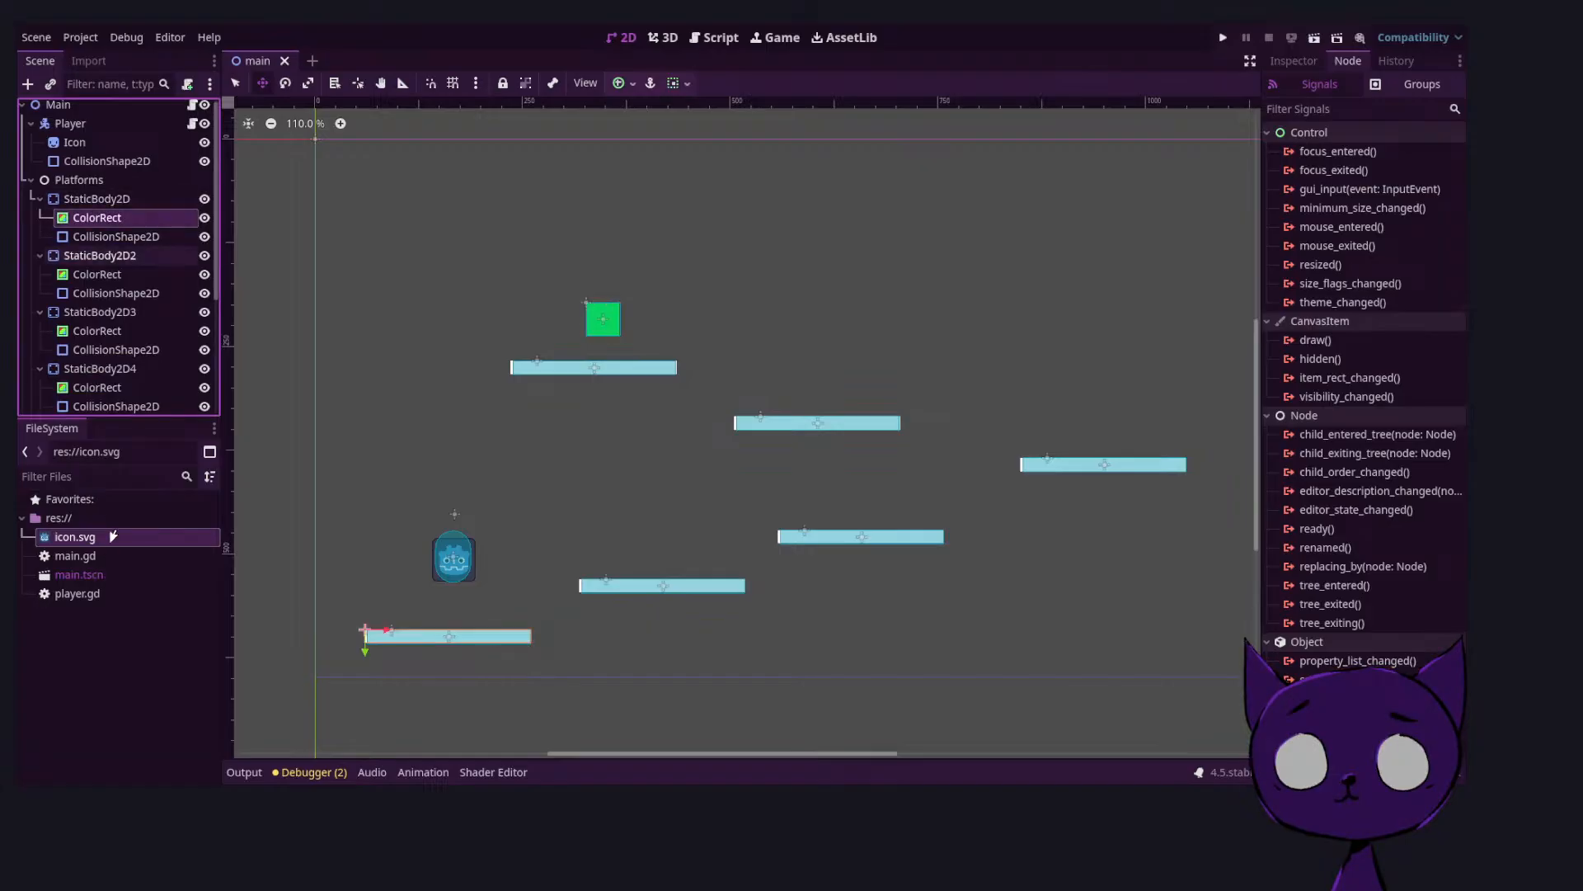
{"action": "left_click", "coordinate": [102, 274], "text": "ctrl"}
{"action": "left_click", "coordinate": [102, 330], "text": "ctrl"}
{"action": "scroll", "coordinate": [105, 309], "scroll_direction": "down", "scroll_amount": 2}
{"action": "left_click", "coordinate": [97, 308], "text": "ctrl"}
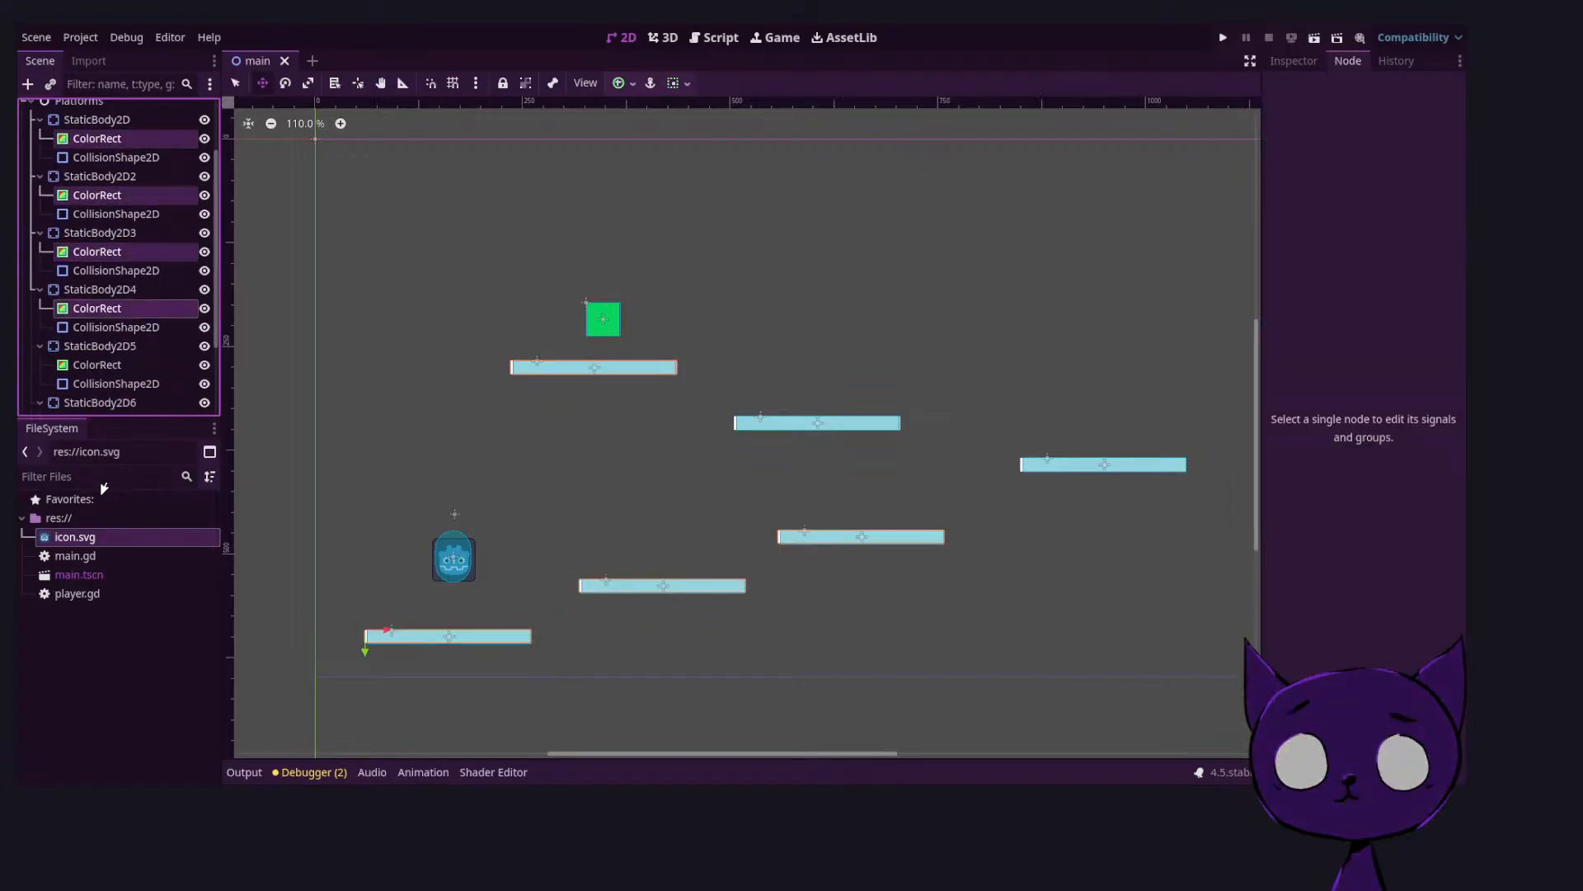
{"action": "left_click", "coordinate": [98, 365], "text": "ctrl"}
{"action": "scroll", "coordinate": [97, 365], "scroll_direction": "down", "scroll_amount": 2}
{"action": "left_click", "coordinate": [96, 312], "text": "ctrl"}
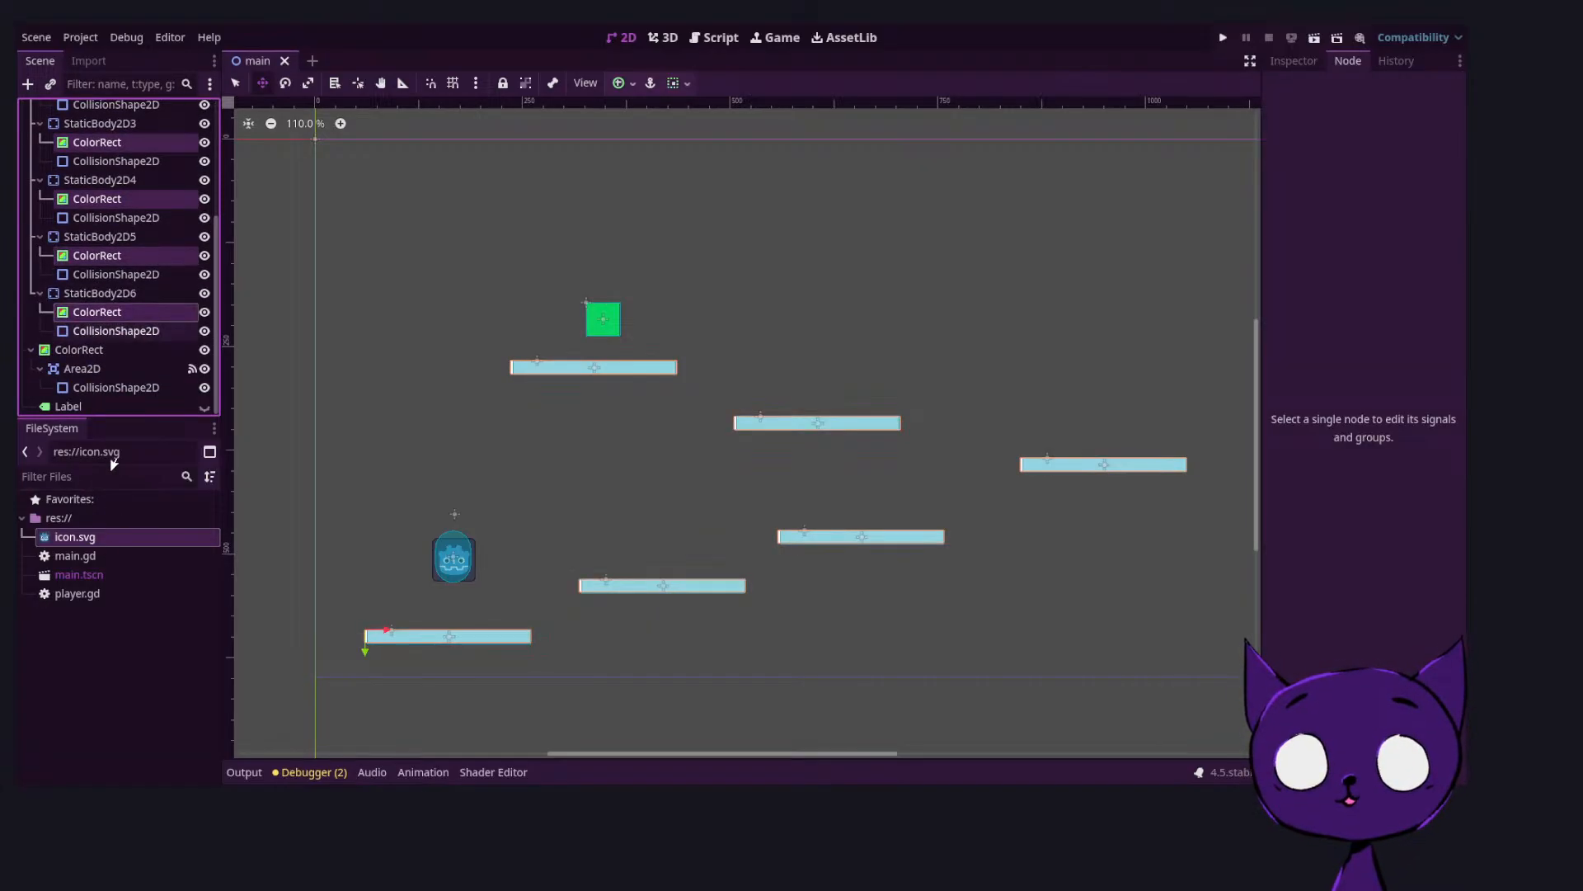
{"action": "scroll", "coordinate": [341, 311], "scroll_direction": "down", "scroll_amount": 1}
{"action": "left_click", "coordinate": [1293, 61]}
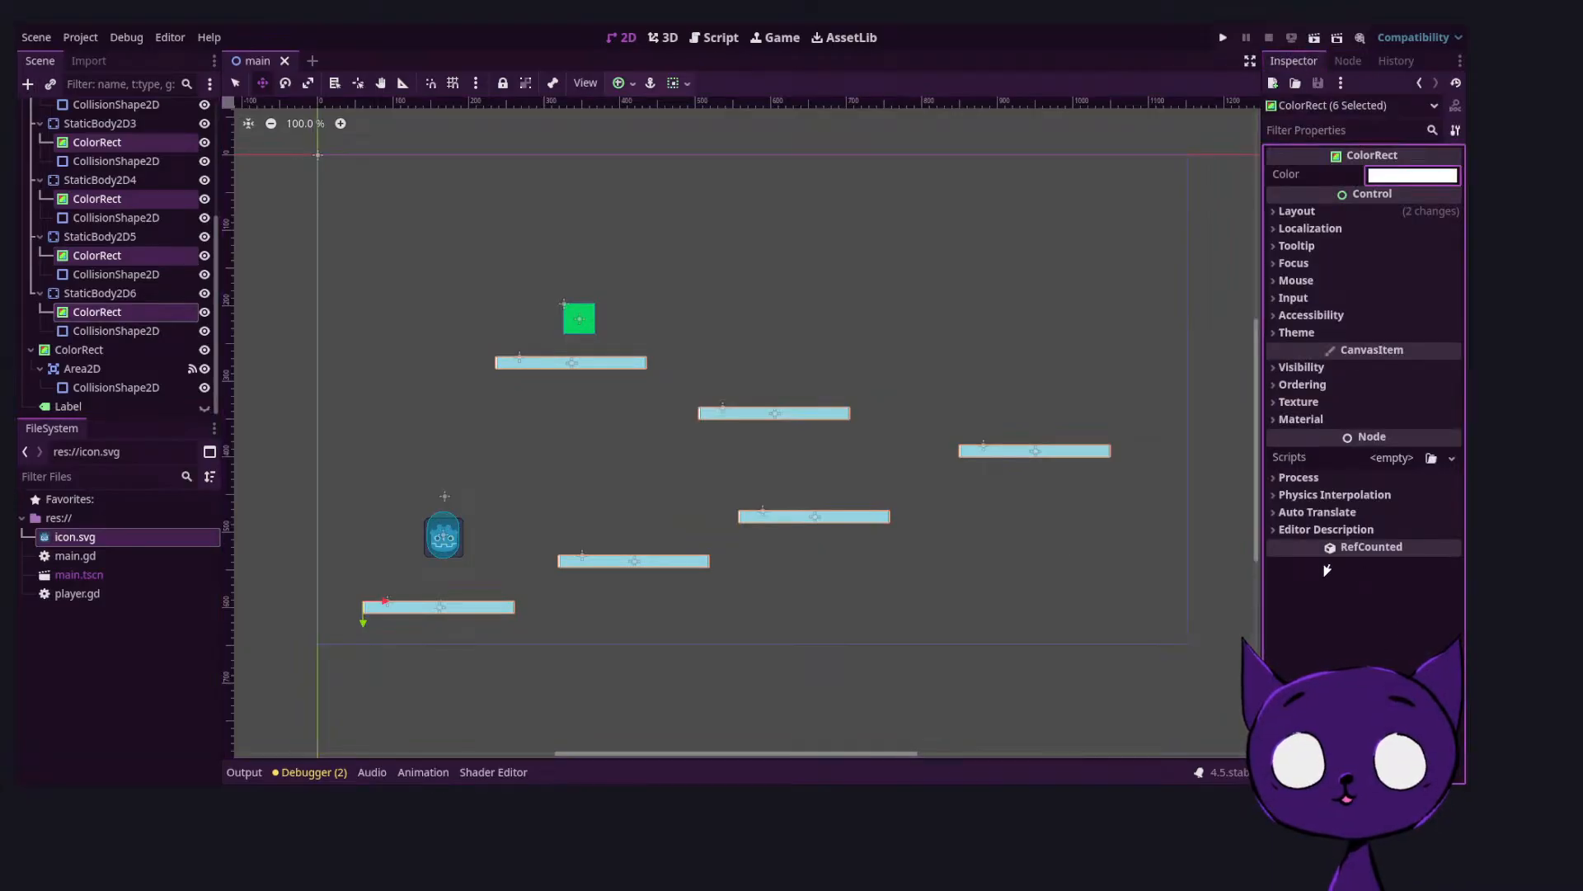
{"action": "left_click_drag", "start_coordinate": [1437, 540], "coordinate": [1455, 454]}
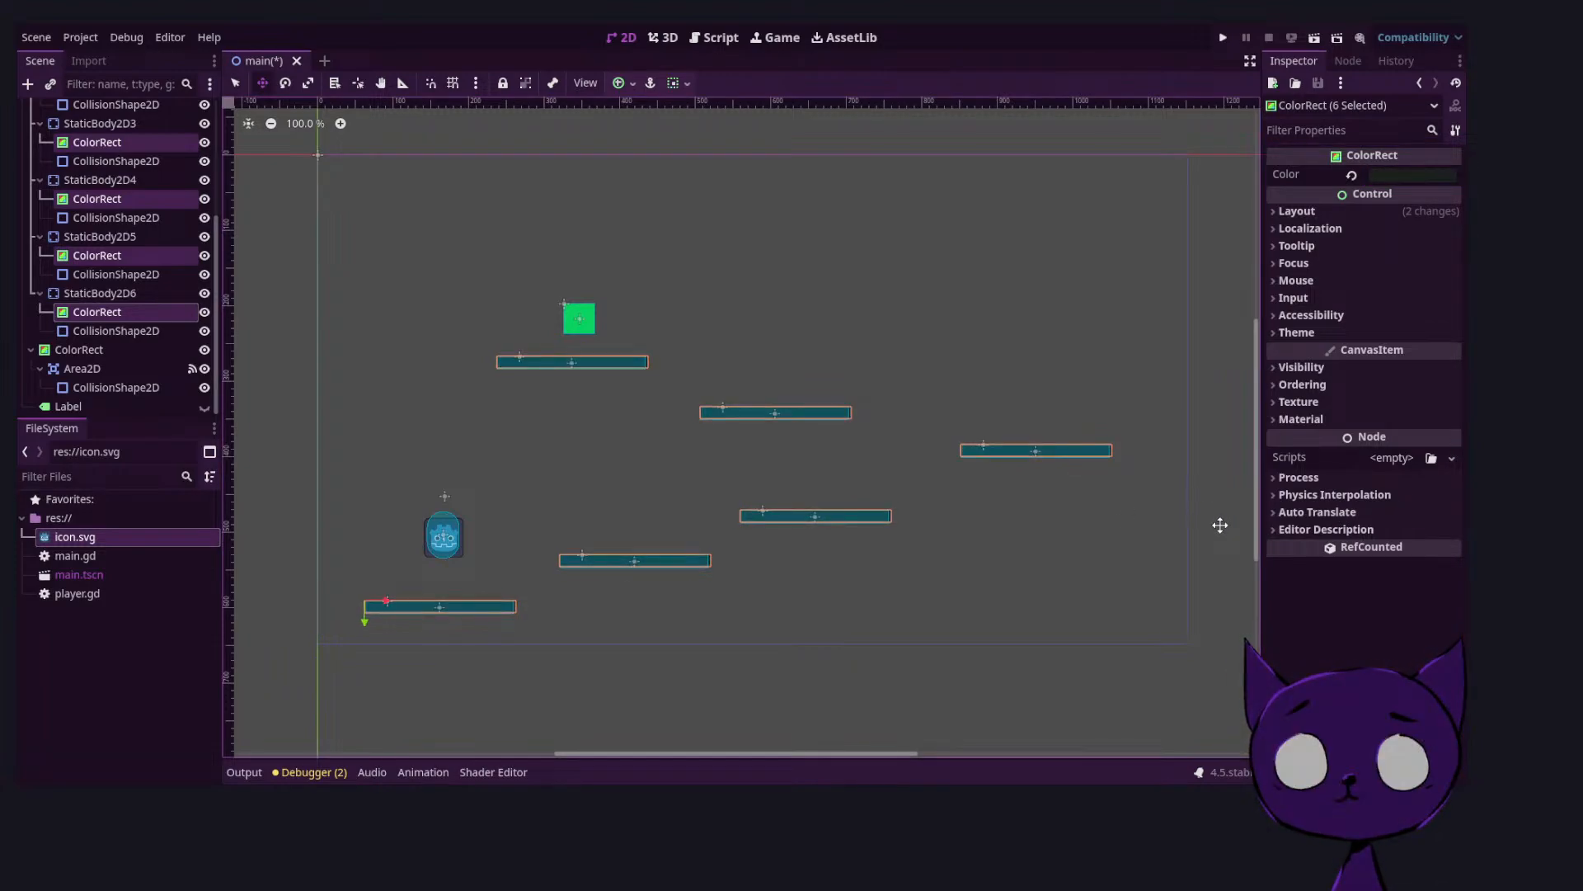
Add a ColorRect under Main and stretch it from the scene origin over nearly the whole viewport as a background
{"action": "scroll", "coordinate": [142, 126], "scroll_direction": "up", "scroll_amount": 5}
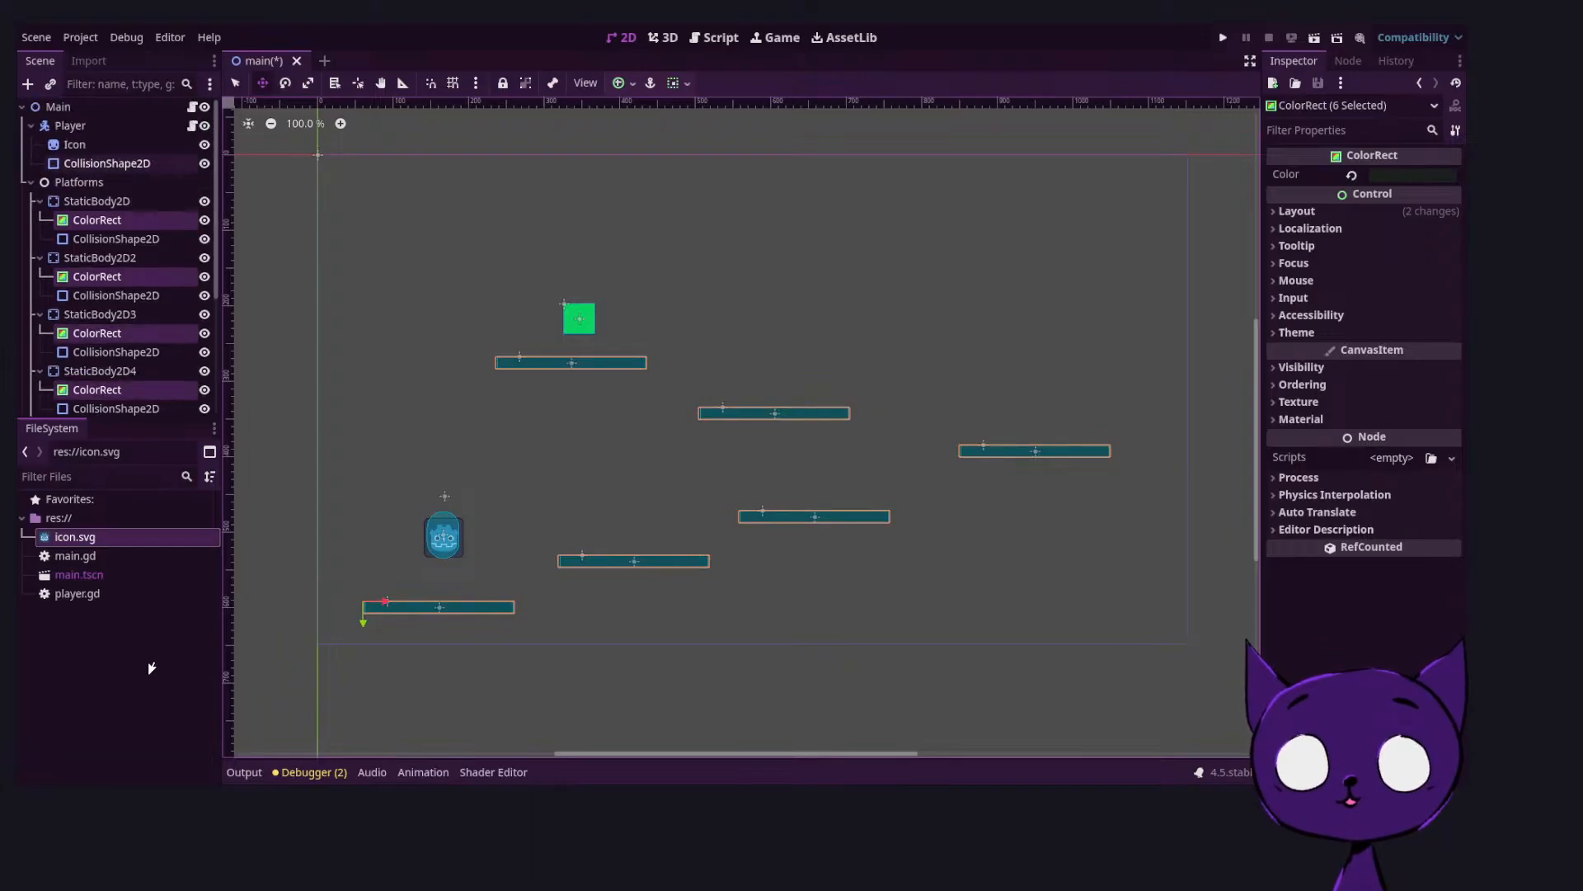
{"action": "left_click", "coordinate": [78, 107]}
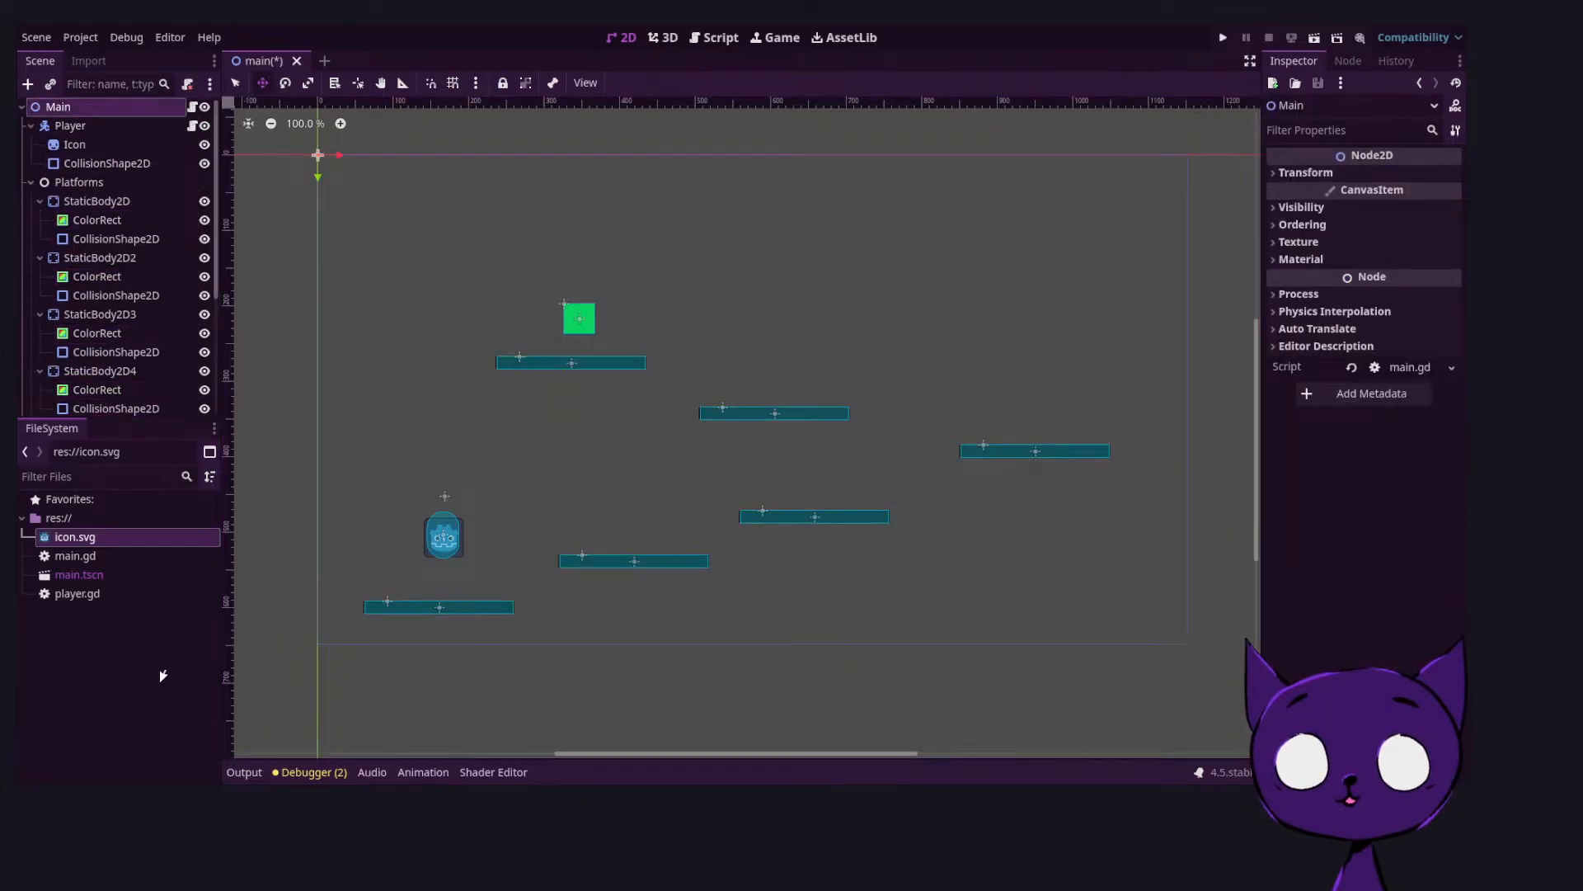
{"action": "left_click", "coordinate": [379, 635]}
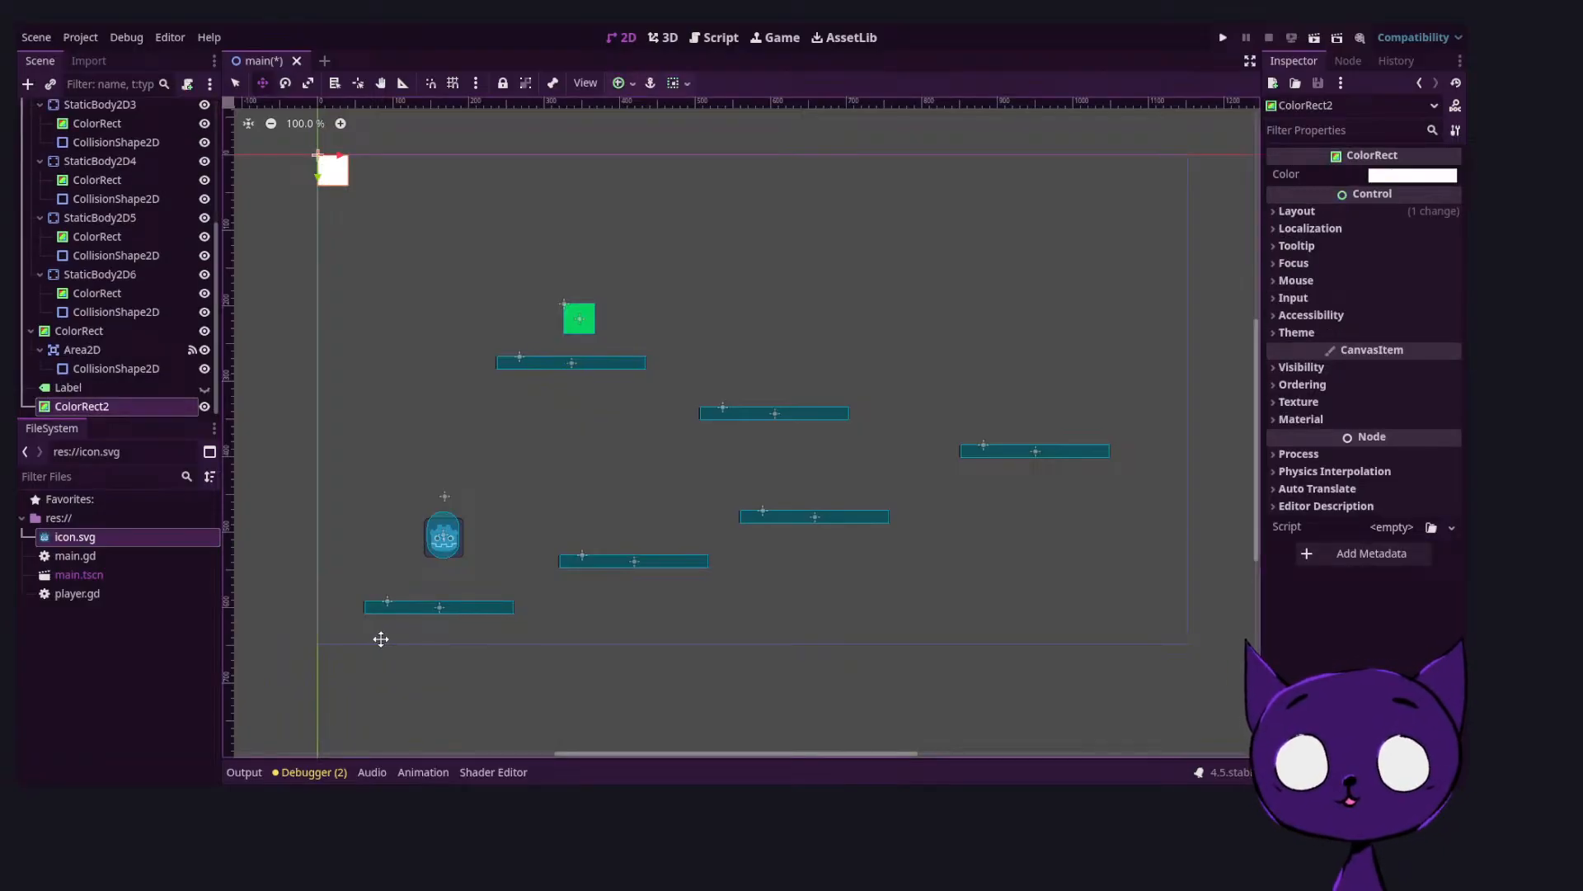
{"action": "left_click", "coordinate": [235, 83]}
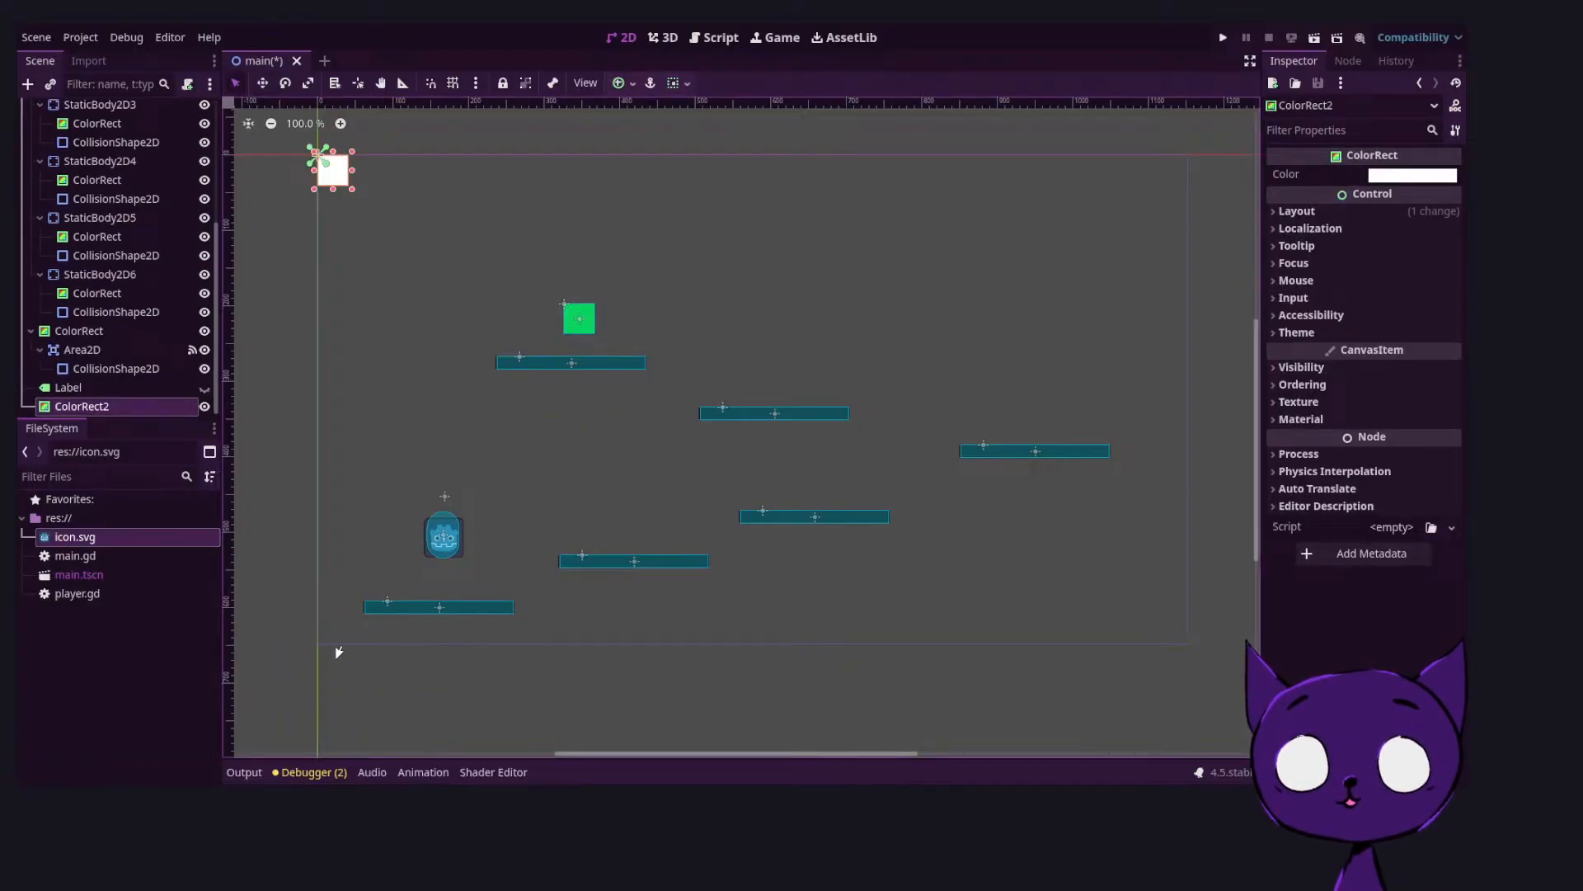
{"action": "mouse_move", "coordinate": [353, 189]}
{"action": "left_mouse_down"}
{"action": "mouse_move", "coordinate": [743, 348]}
{"action": "mouse_move", "coordinate": [1187, 674]}
{"action": "mouse_move", "coordinate": [1165, 629]}
{"action": "left_mouse_up"}
Set the new background ColorRect's color to a very light grey
{"action": "left_click", "coordinate": [1405, 622]}
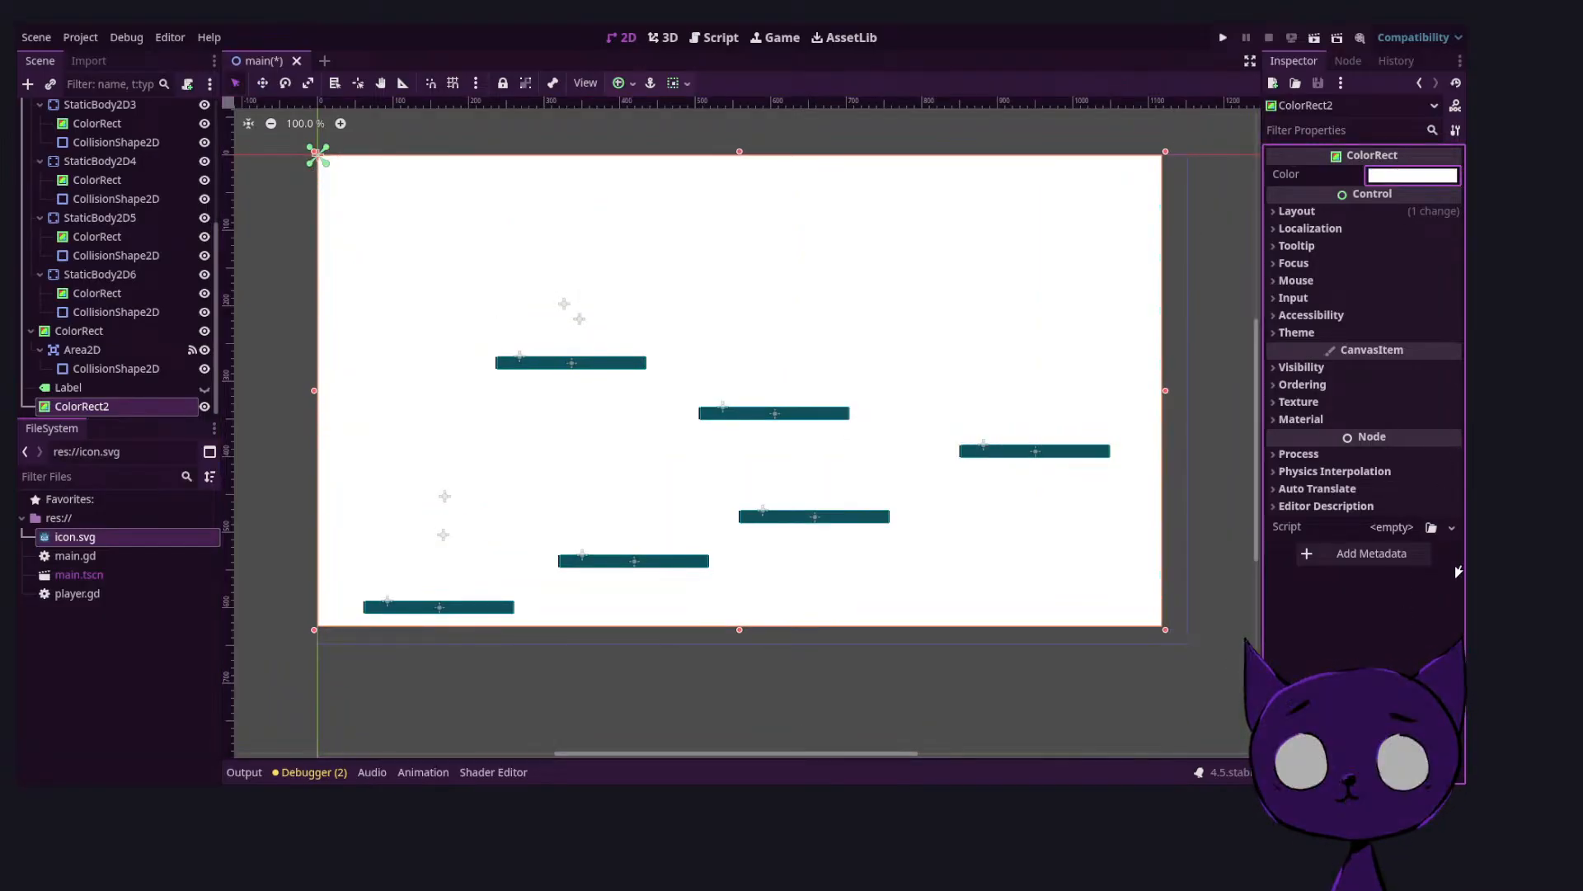
{"action": "left_click_drag", "start_coordinate": [1459, 572], "coordinate": [1457, 596]}
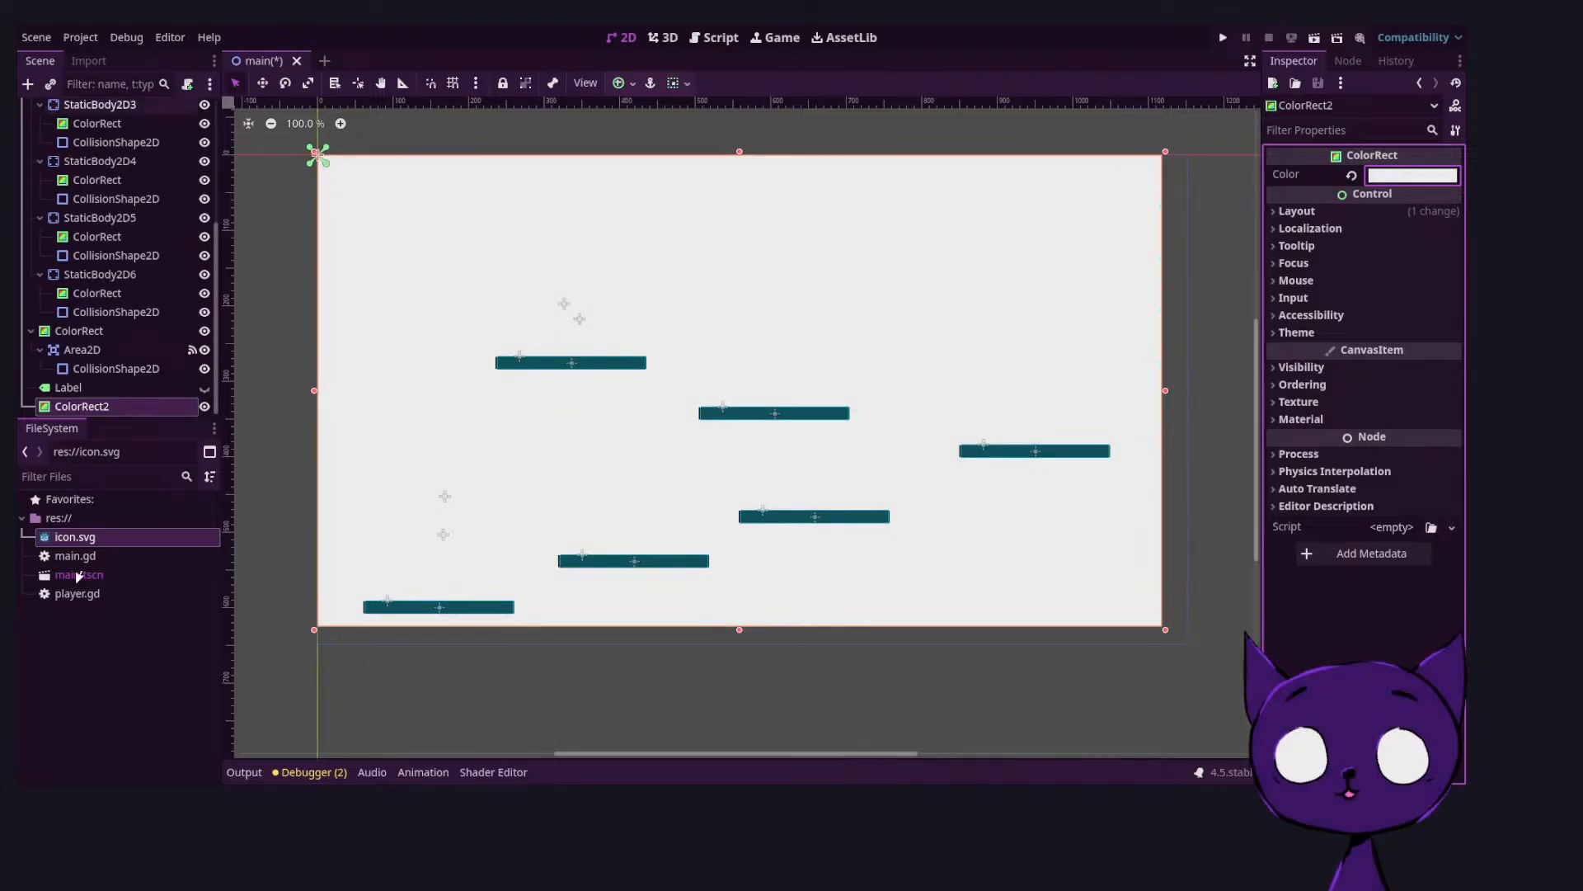
{"action": "scroll", "coordinate": [140, 147], "scroll_direction": "up", "scroll_amount": 1}
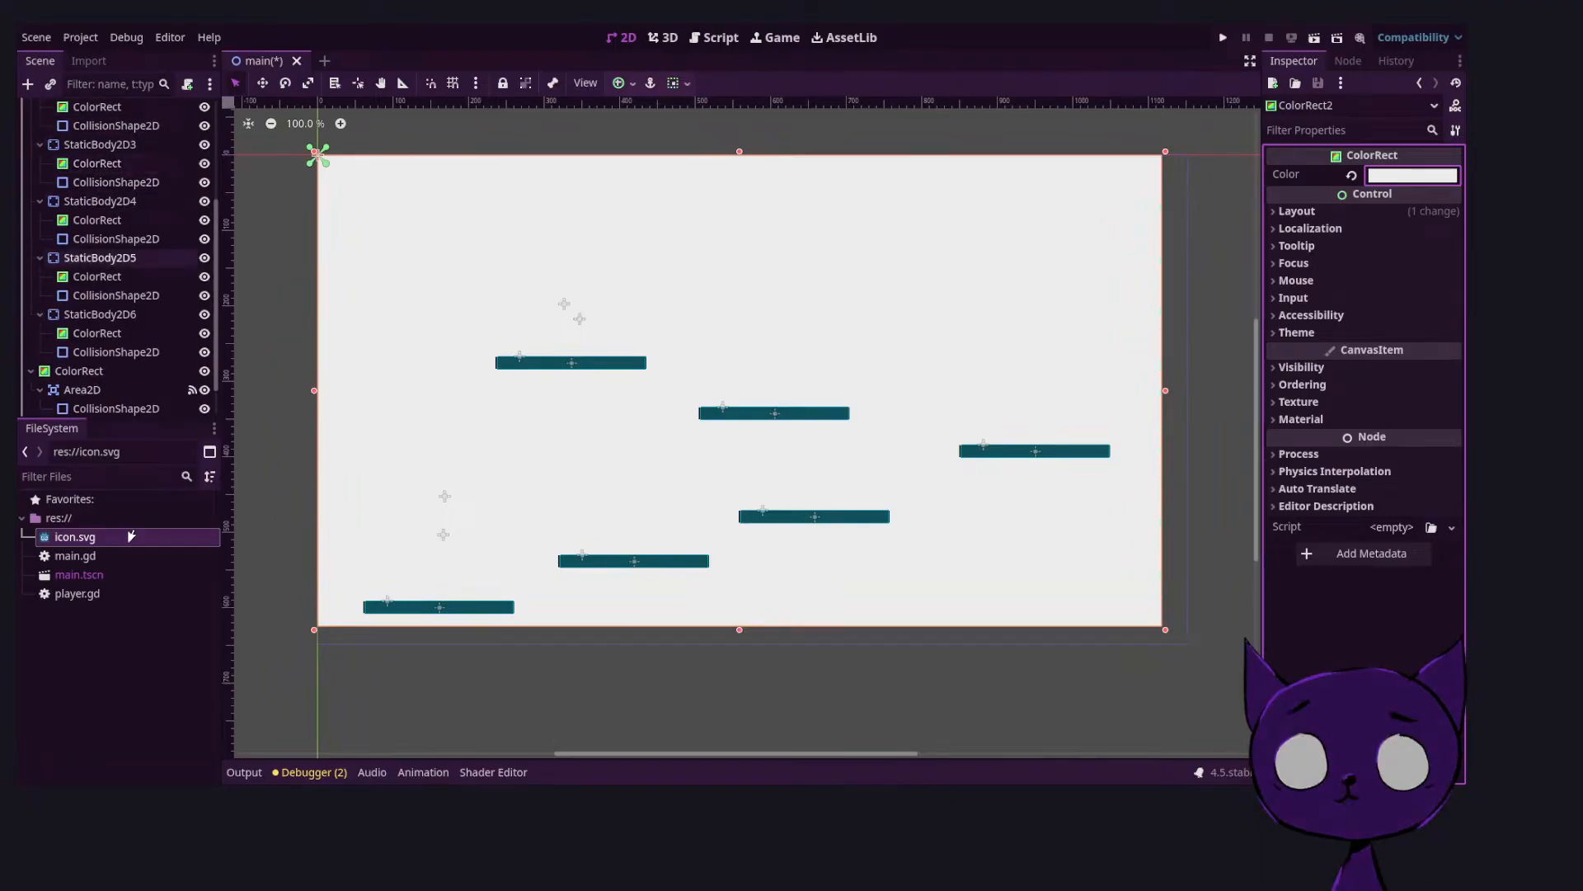
Move ColorRect2 to the first child position under Main so it draws behind everything, and save the scene
{"action": "scroll", "coordinate": [137, 272], "scroll_direction": "down", "scroll_amount": 1}
{"action": "mouse_move", "coordinate": [121, 407]}
{"action": "left_mouse_down"}
{"action": "mouse_move", "coordinate": [128, 288]}
{"action": "mouse_move", "coordinate": [99, 118]}
{"action": "left_mouse_up"}
{"action": "scroll", "coordinate": [113, 169], "scroll_direction": "up", "scroll_amount": 6}
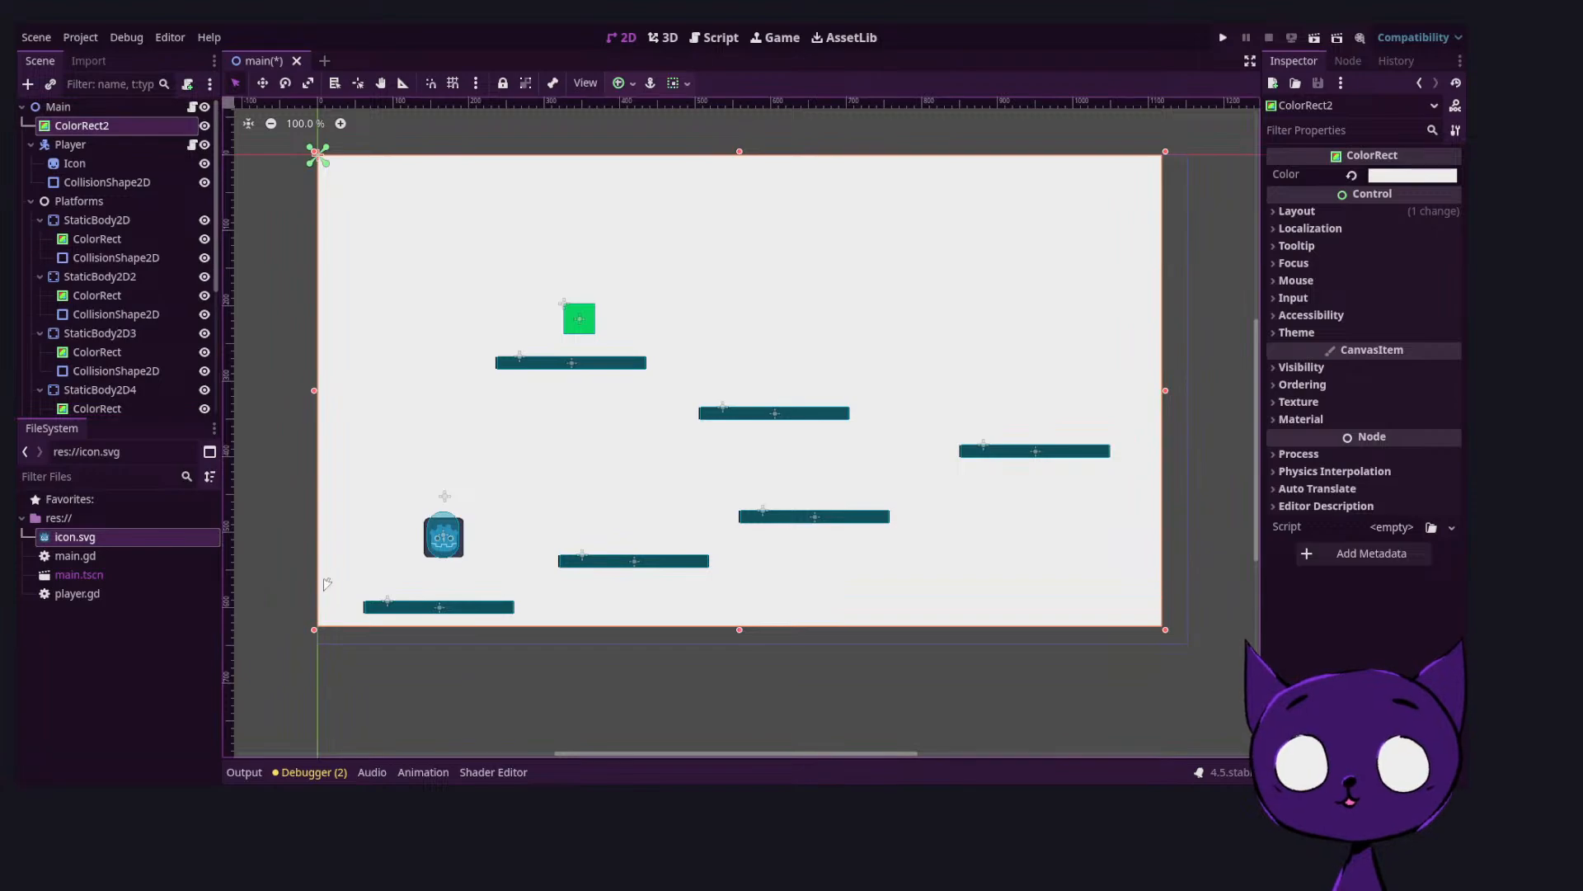
{"action": "left_click", "coordinate": [478, 660]}
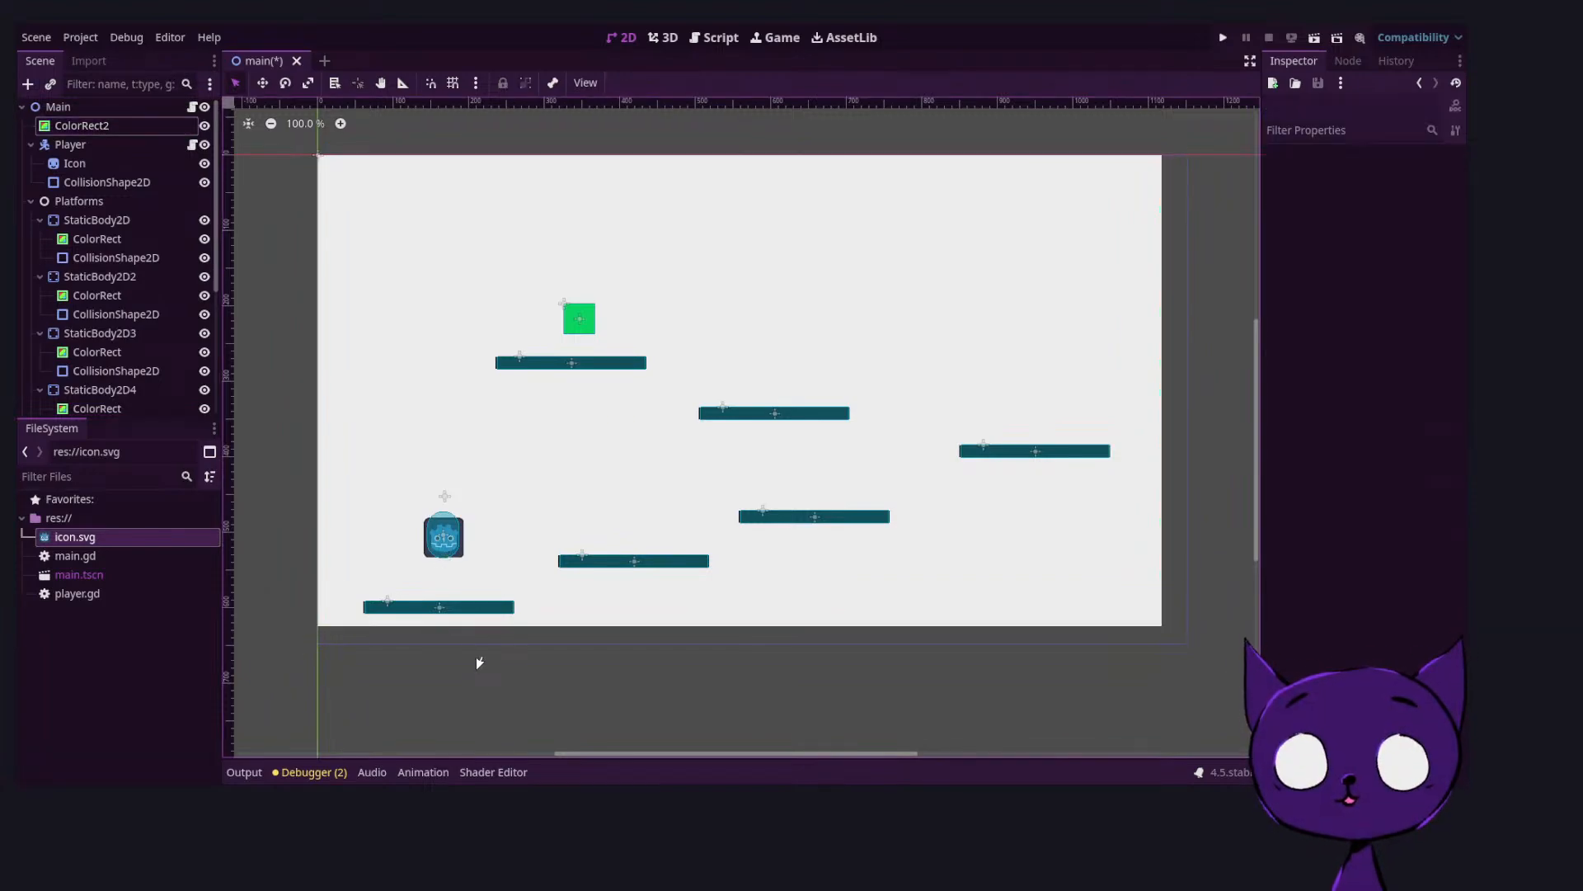
{"action": "key", "text": "ctrl+s"}
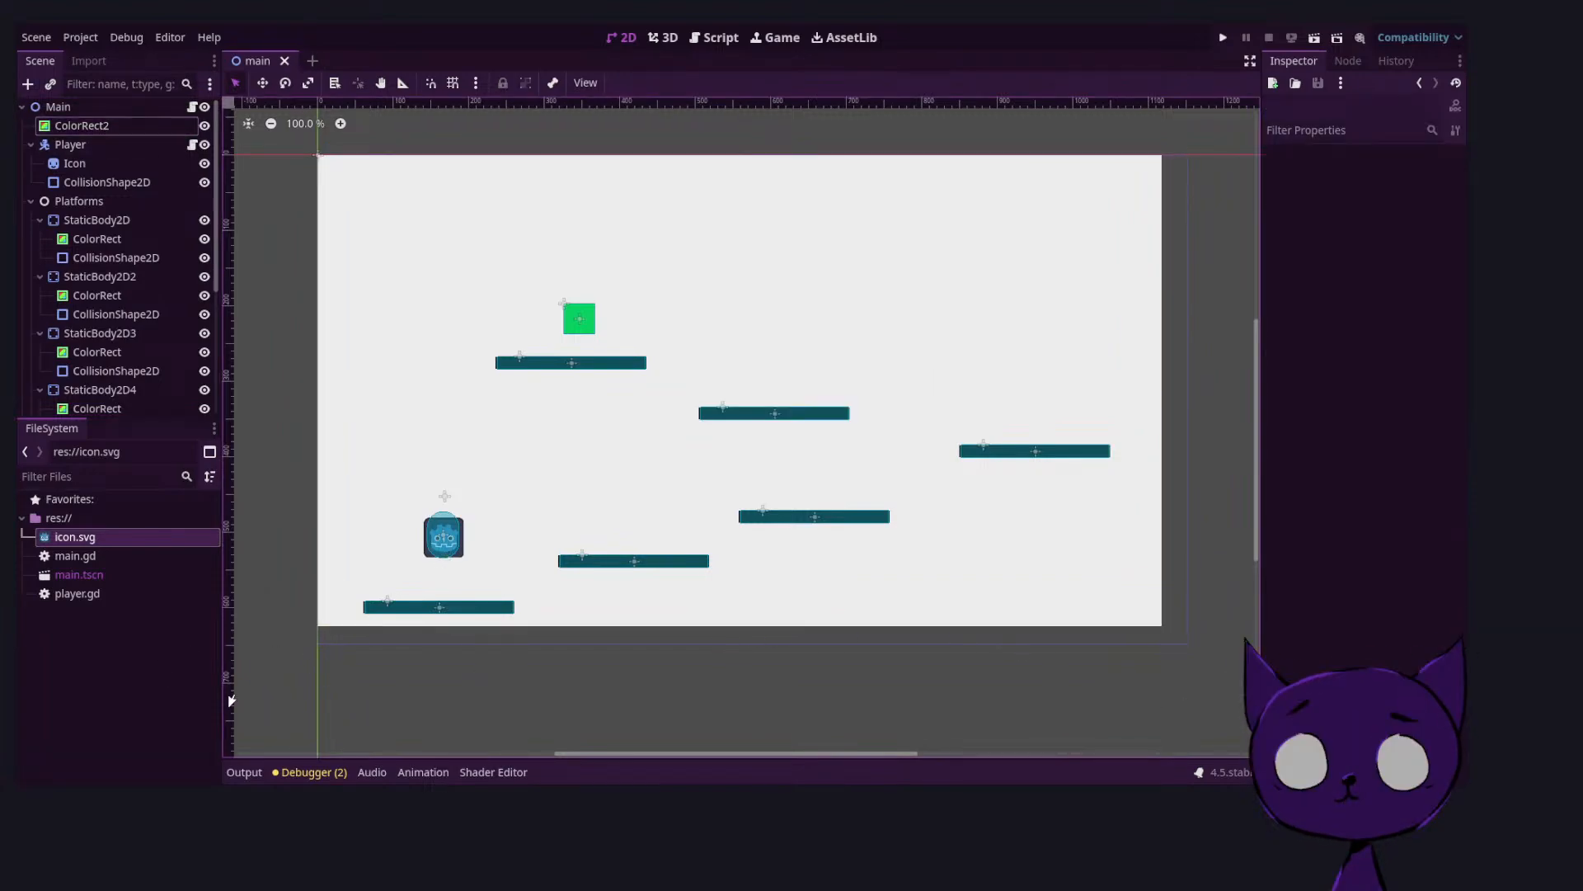
Run the game and jump the player across the dark platforms up to the green goal square to test the level
{"action": "key", "text": "F5"}
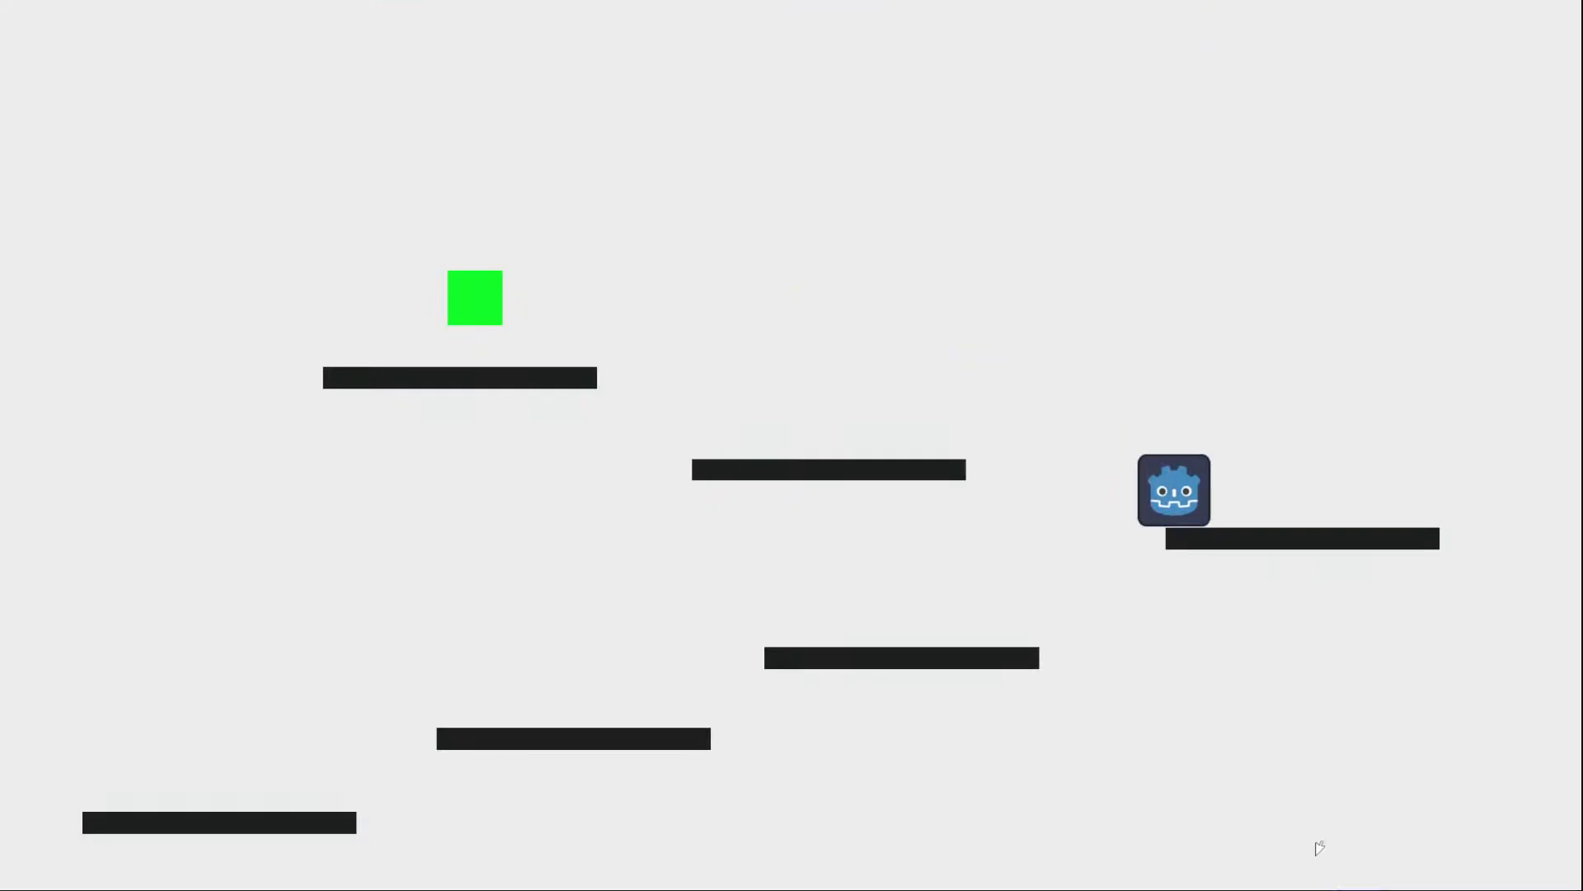
{"action": "key", "text": "Right"}
{"action": "key", "text": "space"}
{"action": "key", "text": "Left"}
{"action": "key", "text": "Right"}
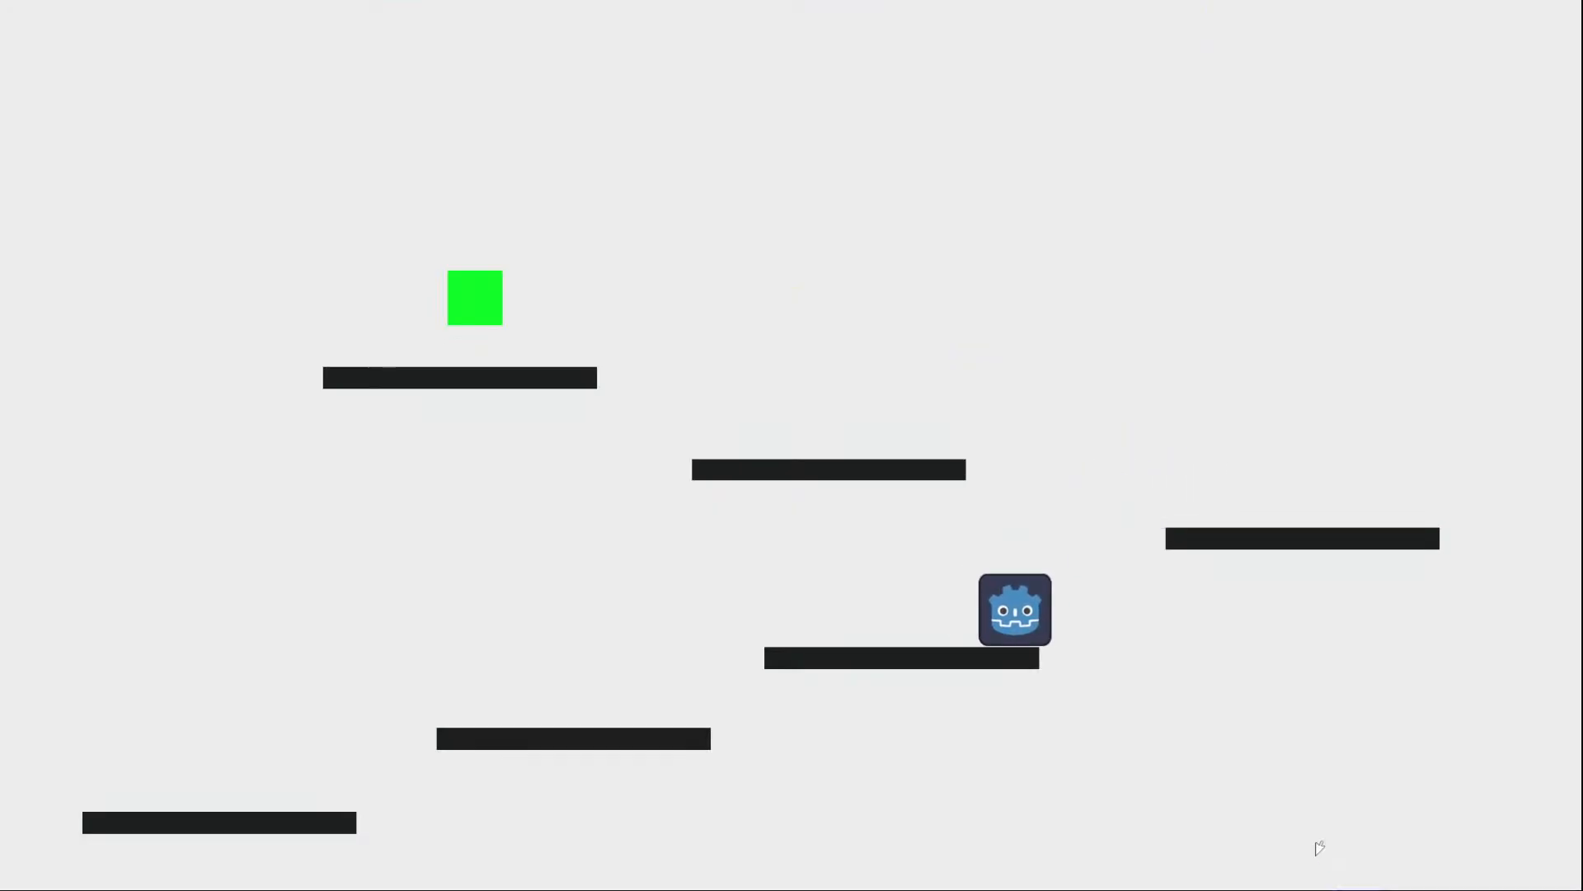
{"action": "key", "text": "space"}
{"action": "key", "text": "Left"}
{"action": "key", "text": "space"}
{"action": "key", "text": "Left"}
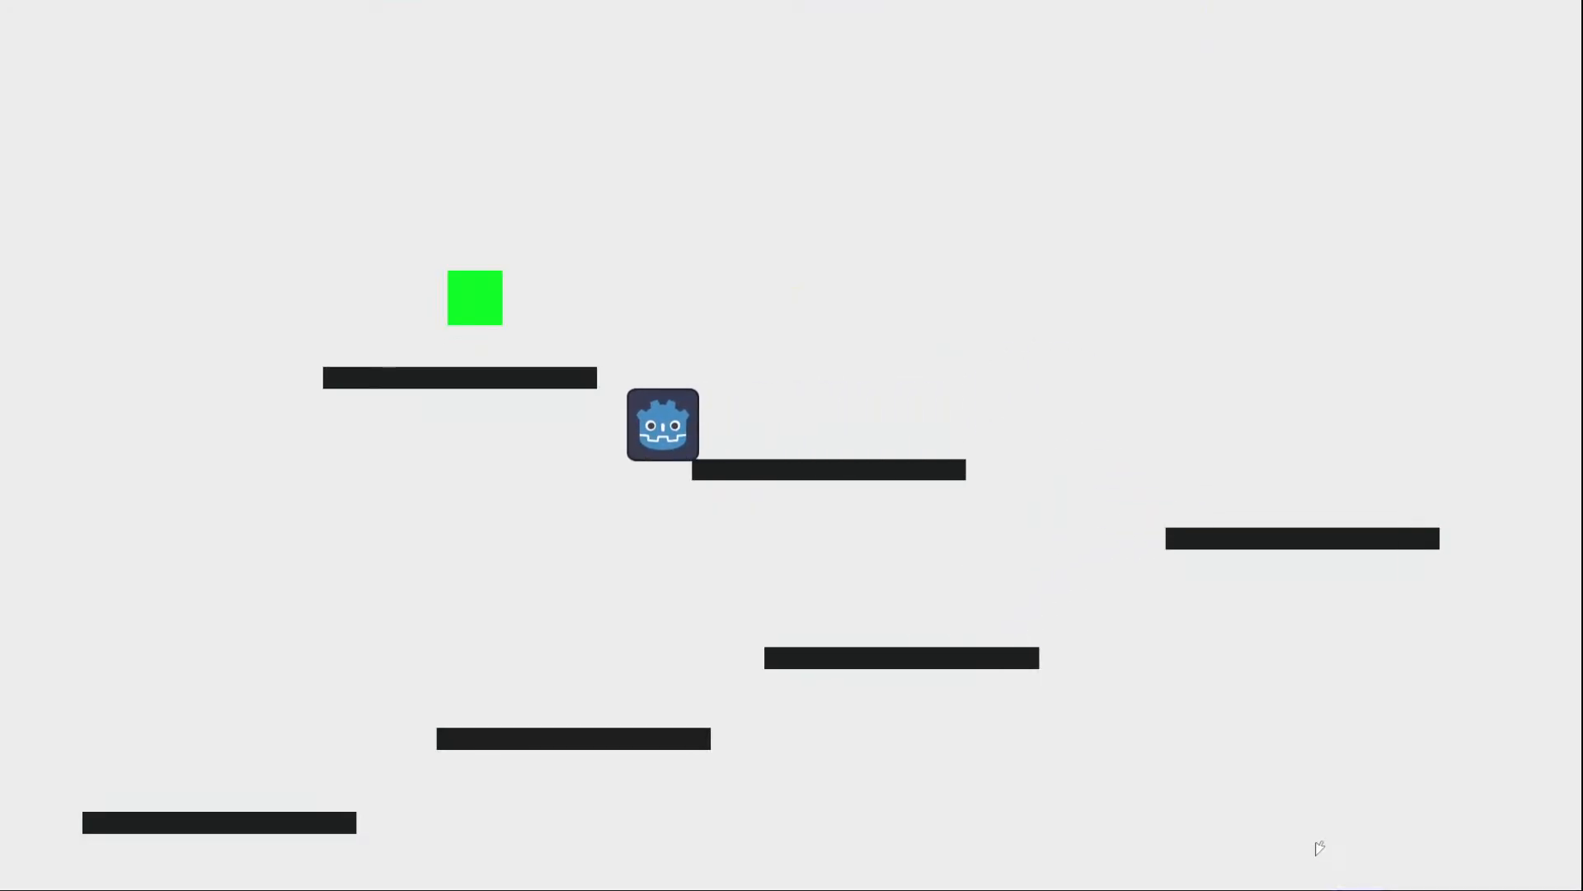
{"action": "key", "text": "Right"}
{"action": "key", "text": "space"}
{"action": "key", "text": "Right"}
{"action": "key", "text": "space"}
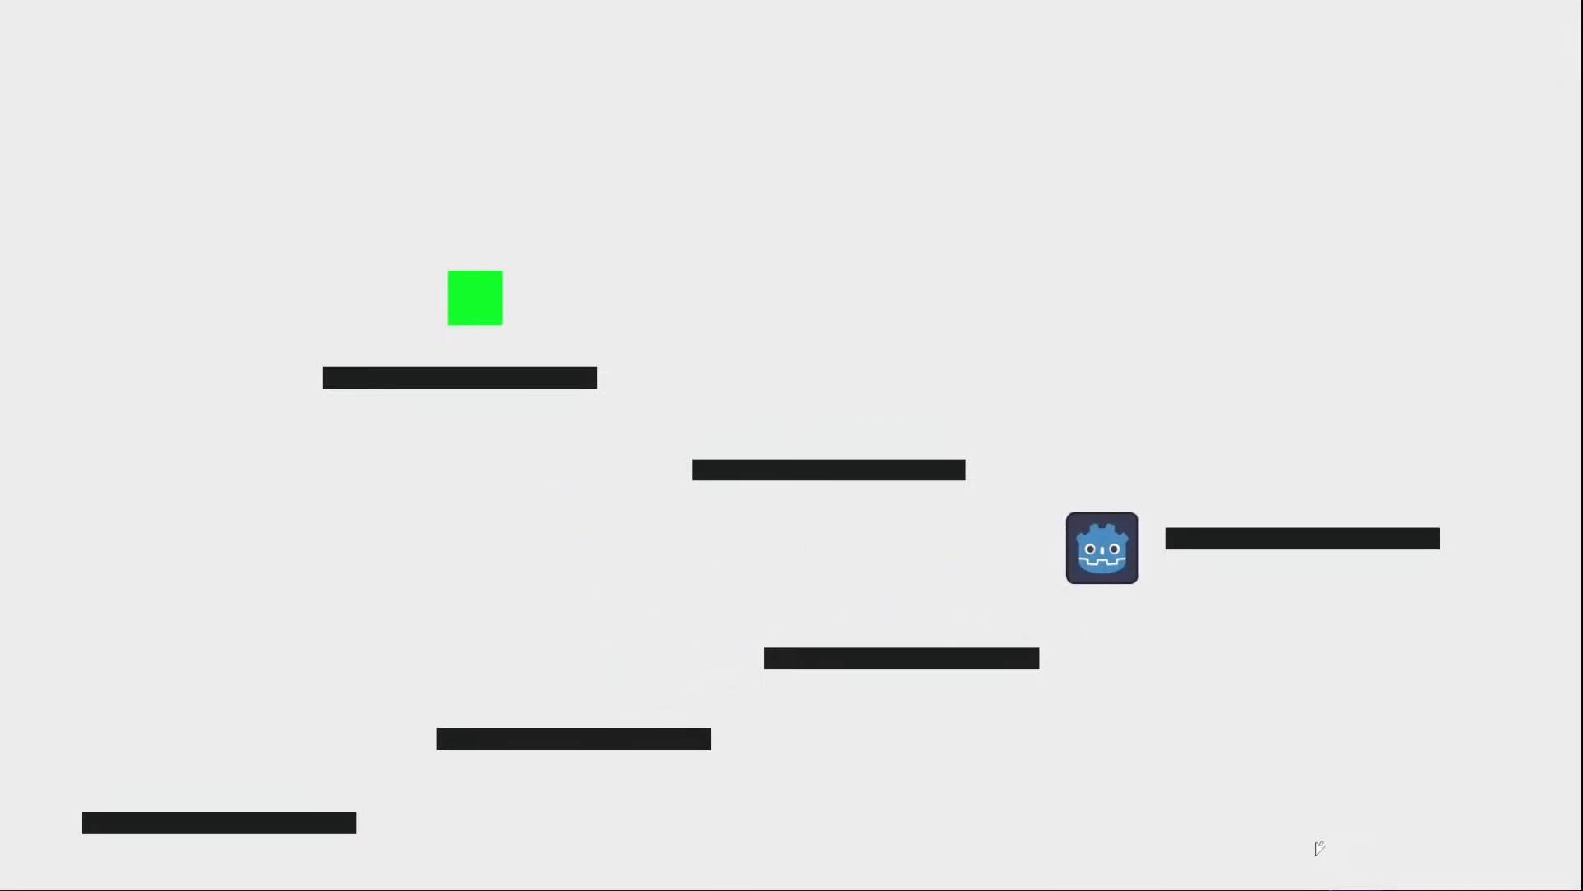
{"action": "key", "text": "Left"}
{"action": "key", "text": "Right"}
{"action": "key", "text": "Left"}
{"action": "key", "text": "space"}
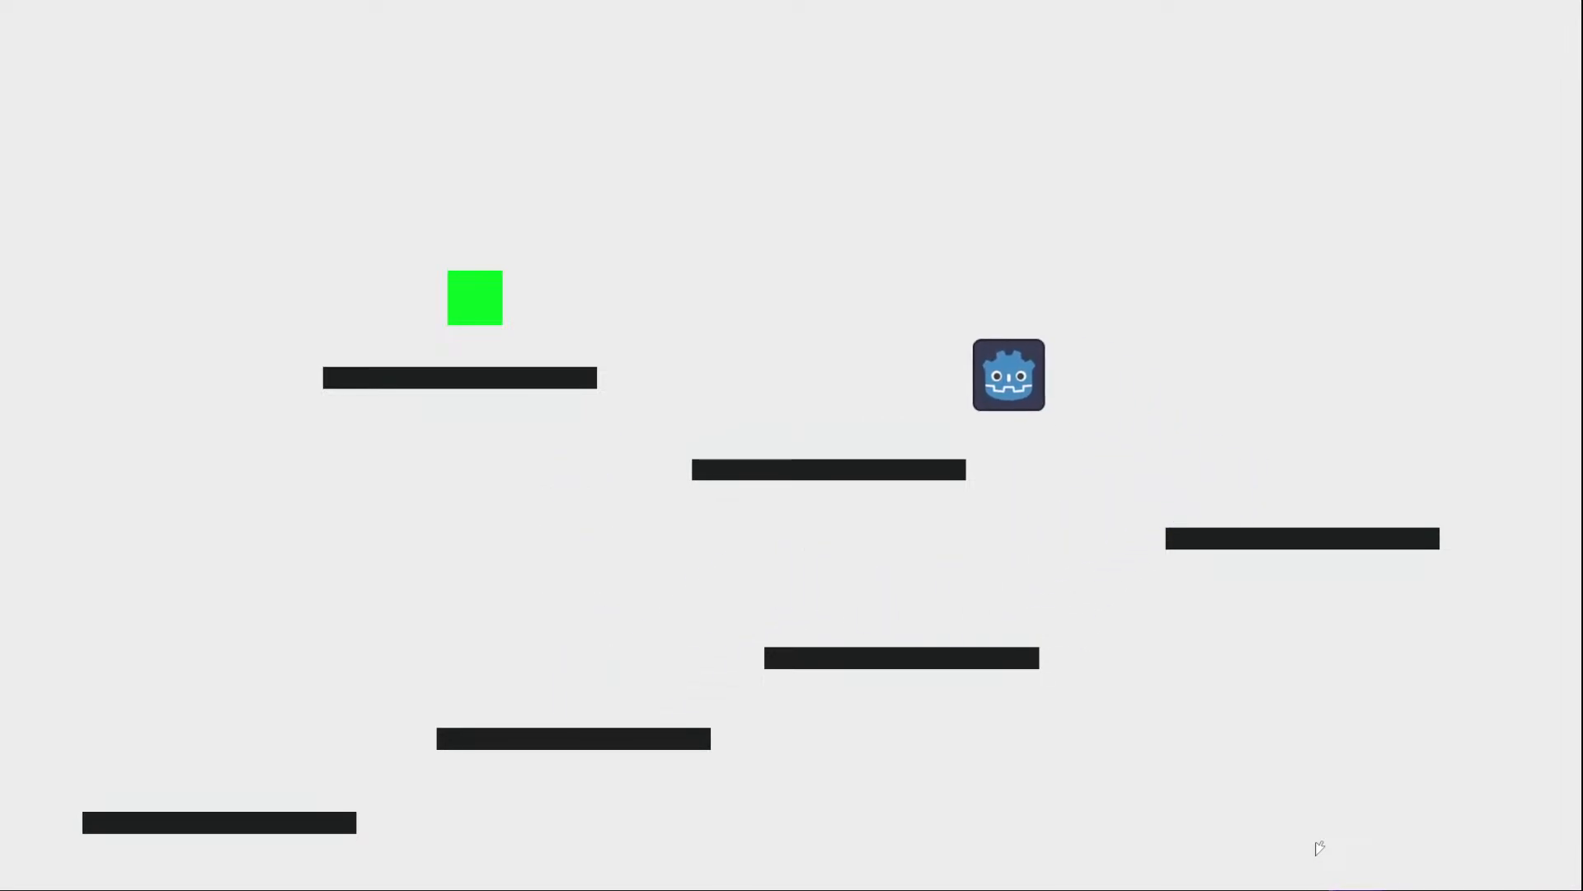
{"action": "key", "text": "Right"}
{"action": "key", "text": "space"}
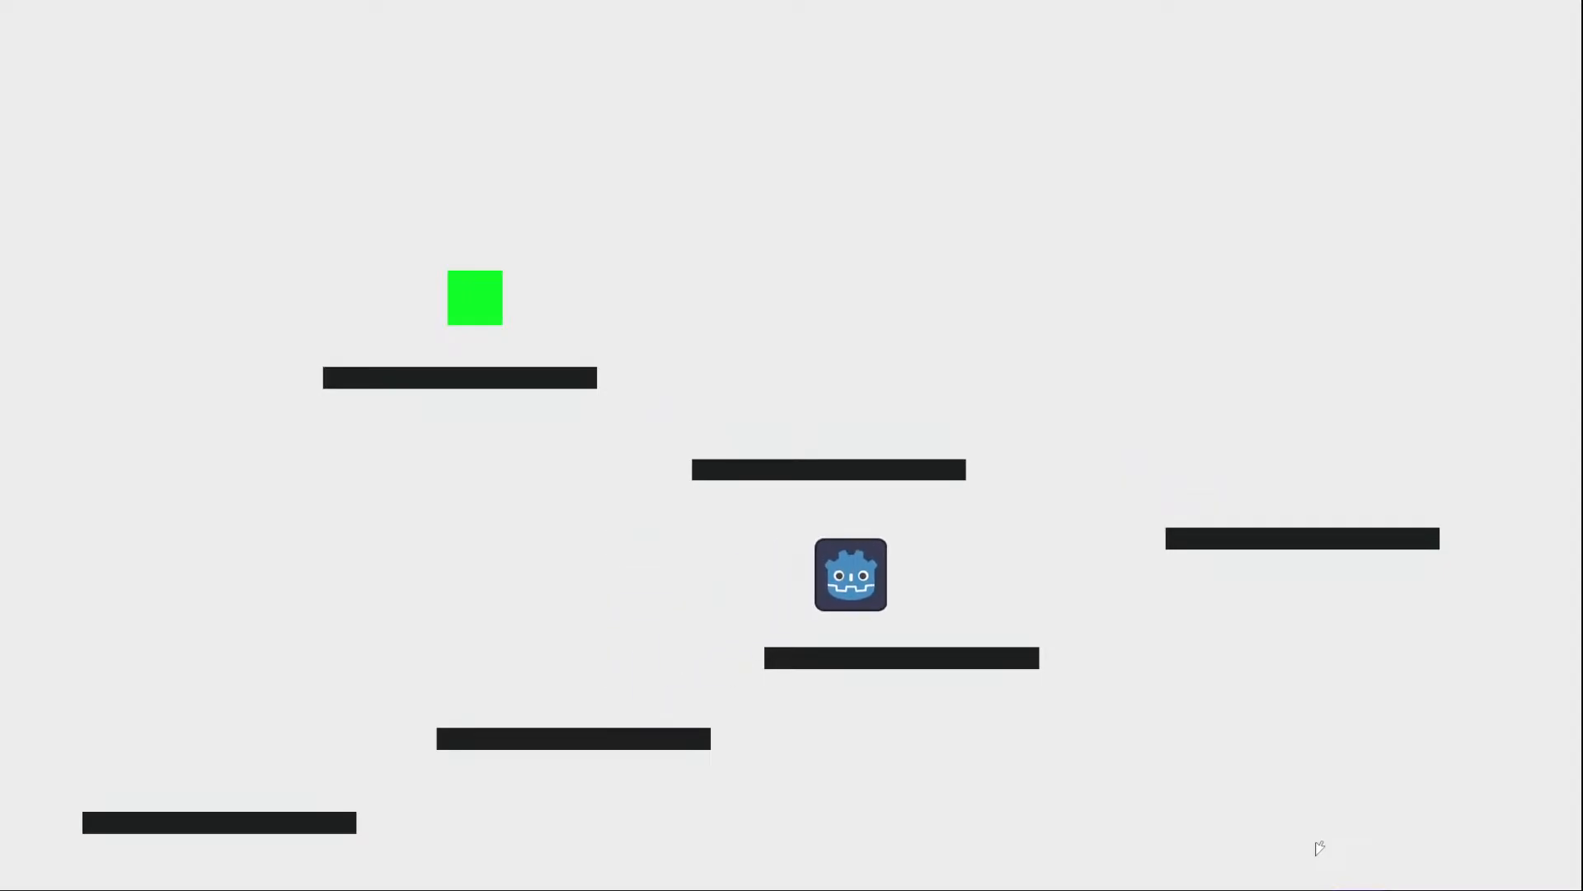
{"action": "key", "text": "space"}
{"action": "key", "text": "Left"}
{"action": "key", "text": "space"}
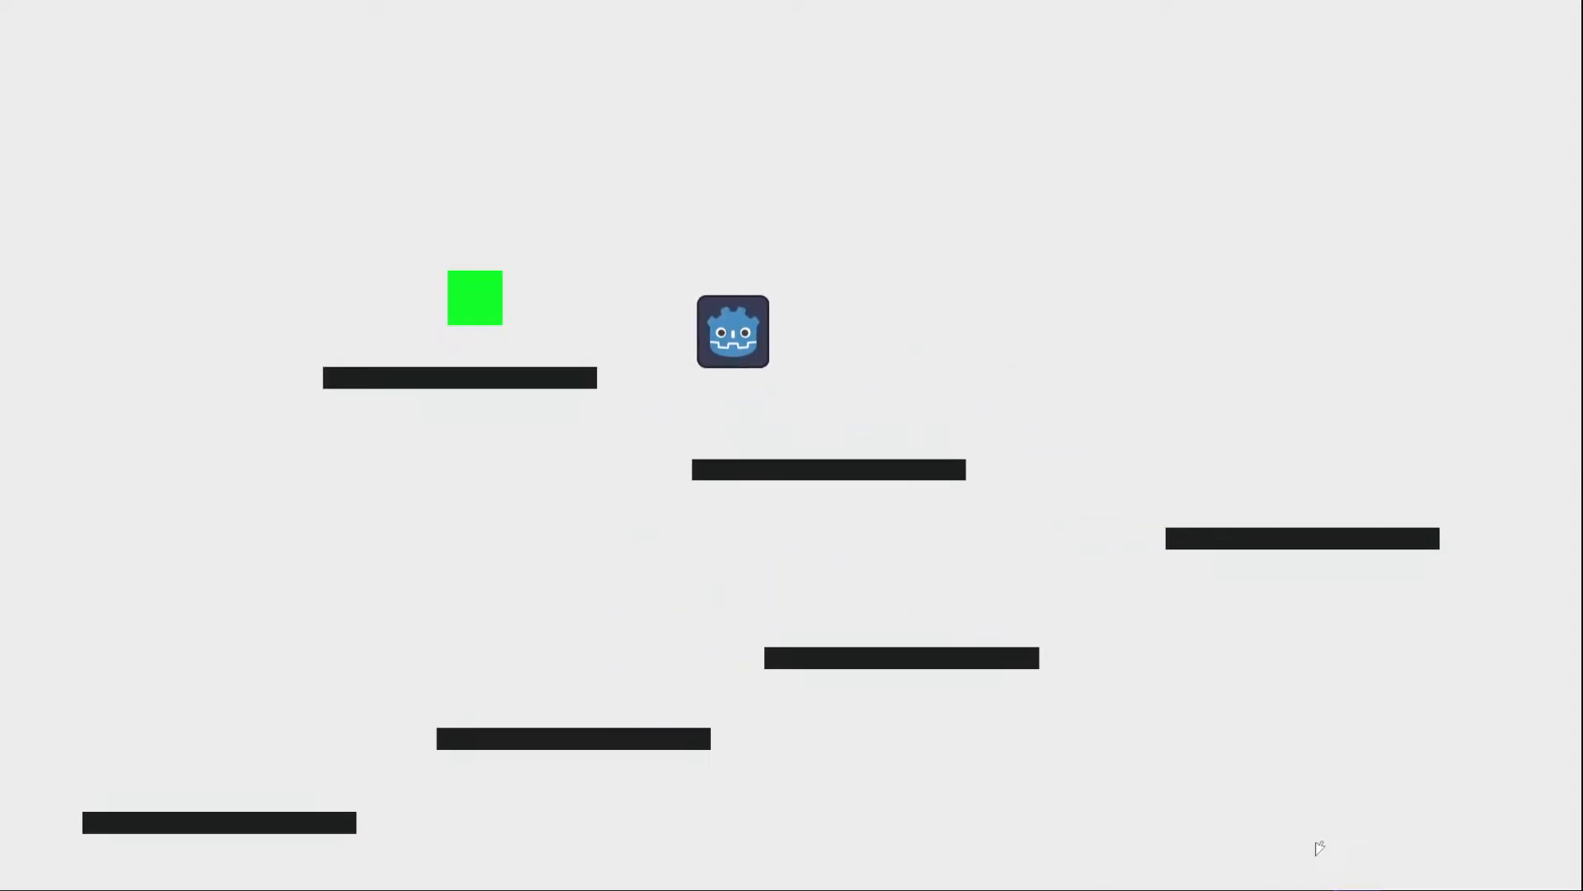
{"action": "key", "text": "space"}
{"action": "key", "text": "Right"}
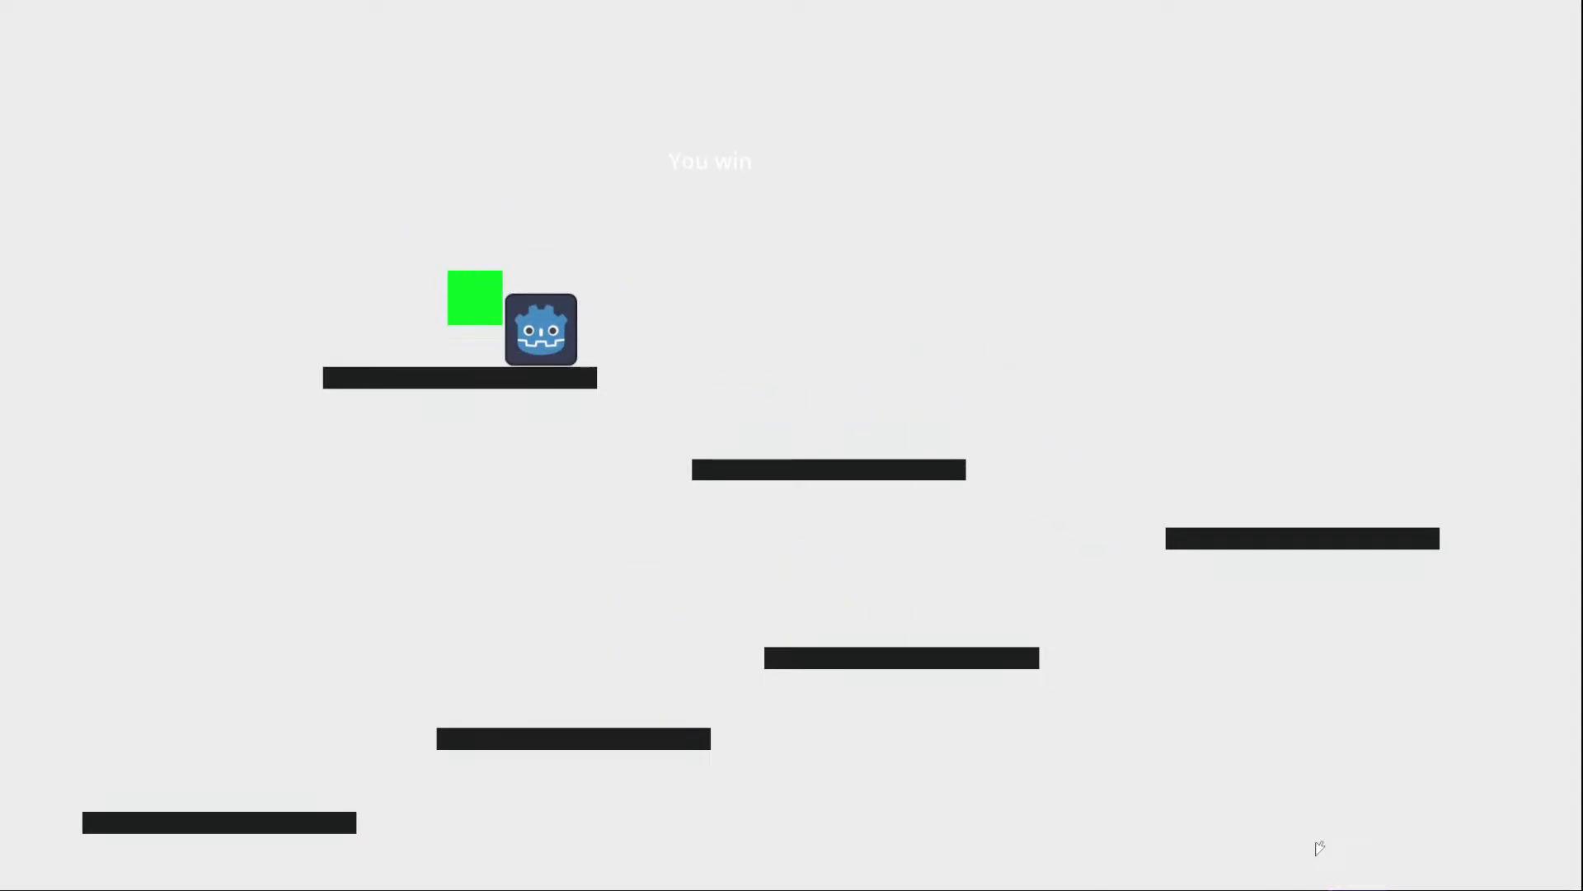